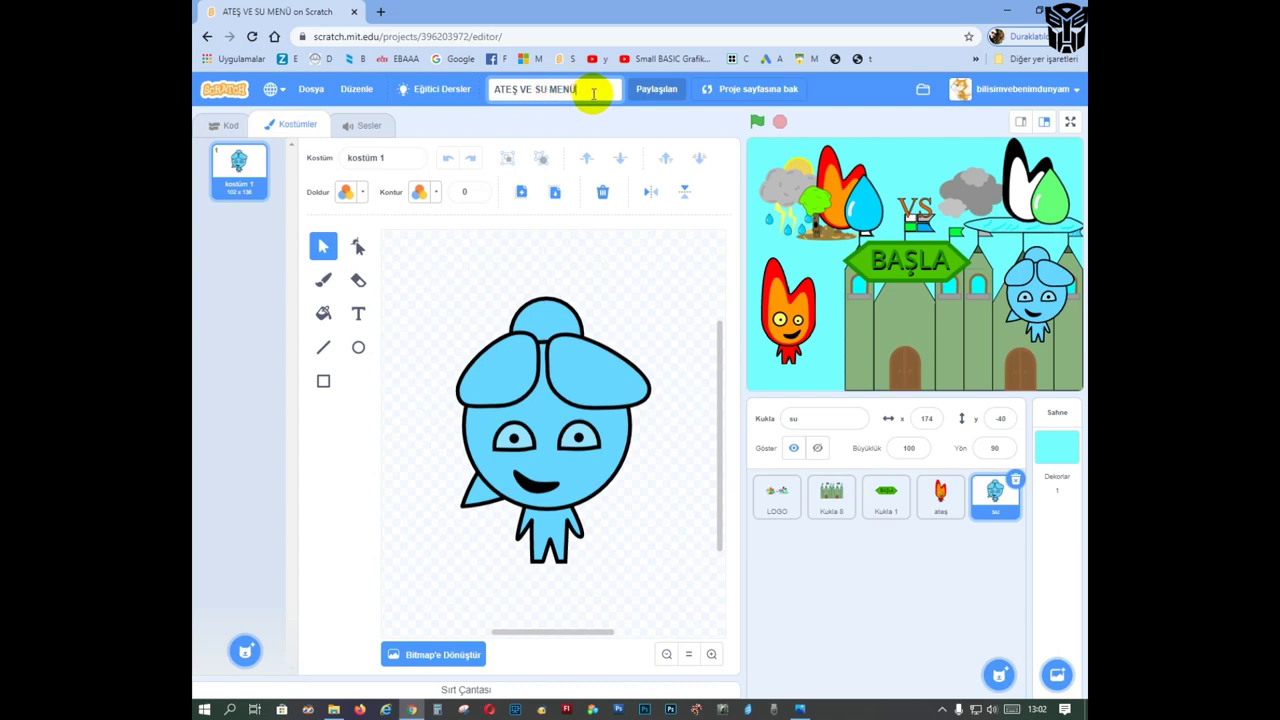
# Step: Move the su sprite on the stage to x 169, y -56, in front of the castle's right-hand door
pyautogui.click(655, 324)
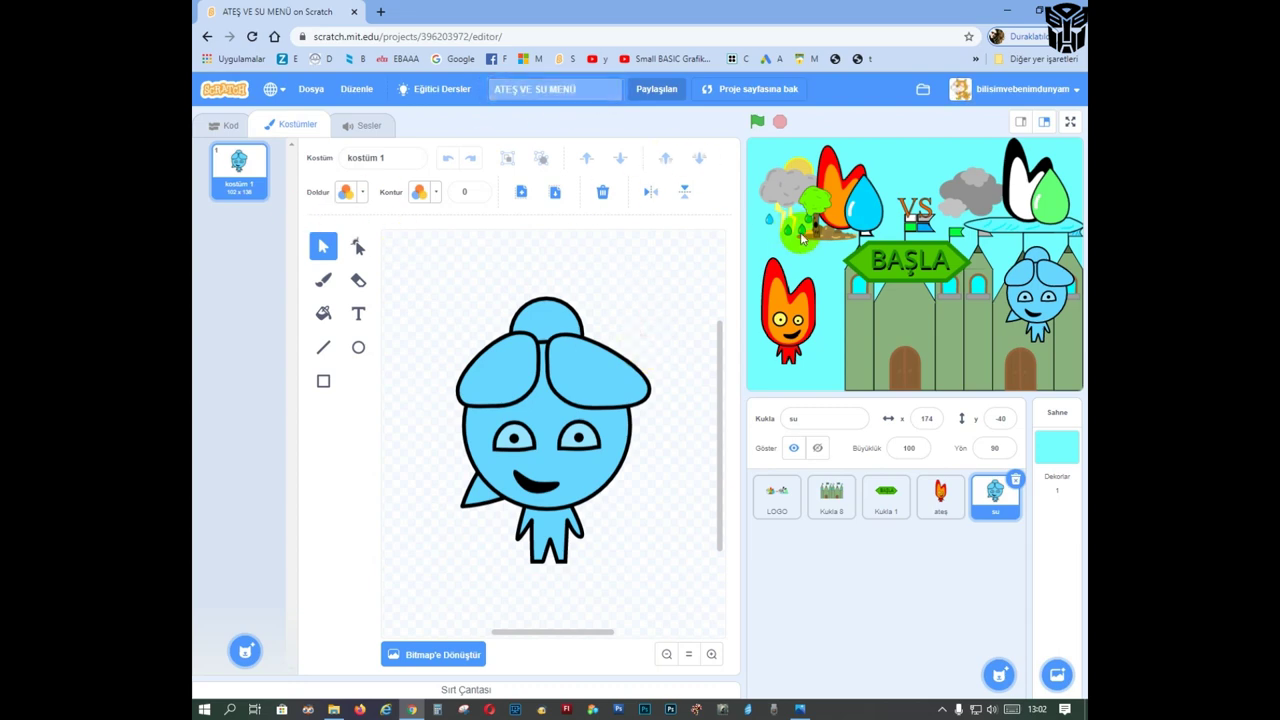
pyautogui.moveTo(1043, 314); pyautogui.dragTo(1039, 326)
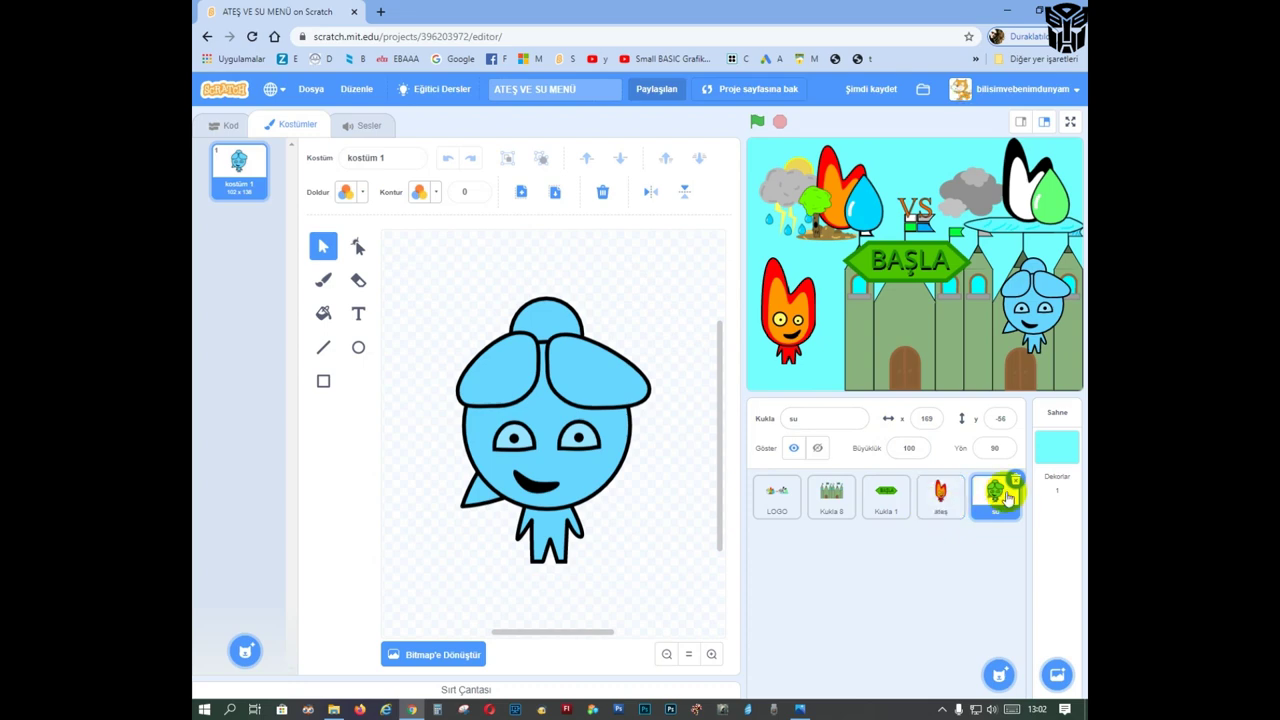
pyautogui.click(945, 492)
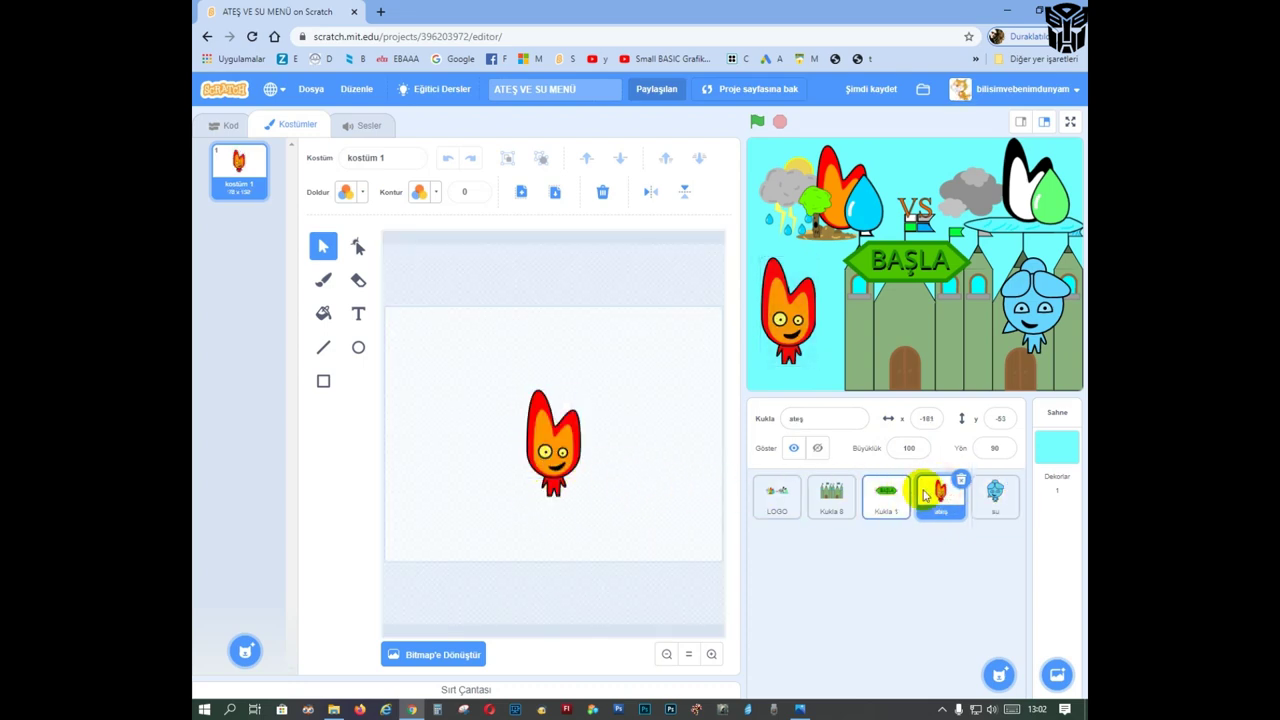
pyautogui.click(994, 491)
pyautogui.moveTo(801, 710)
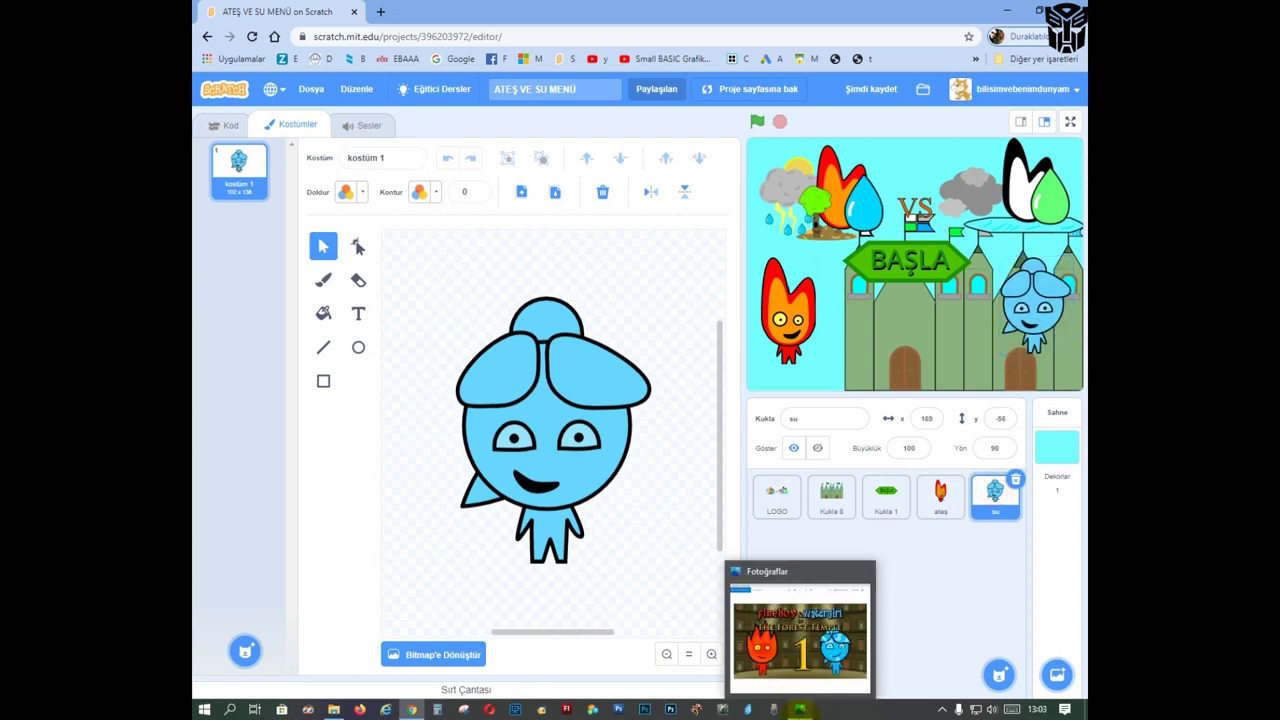
pyautogui.click(893, 651)
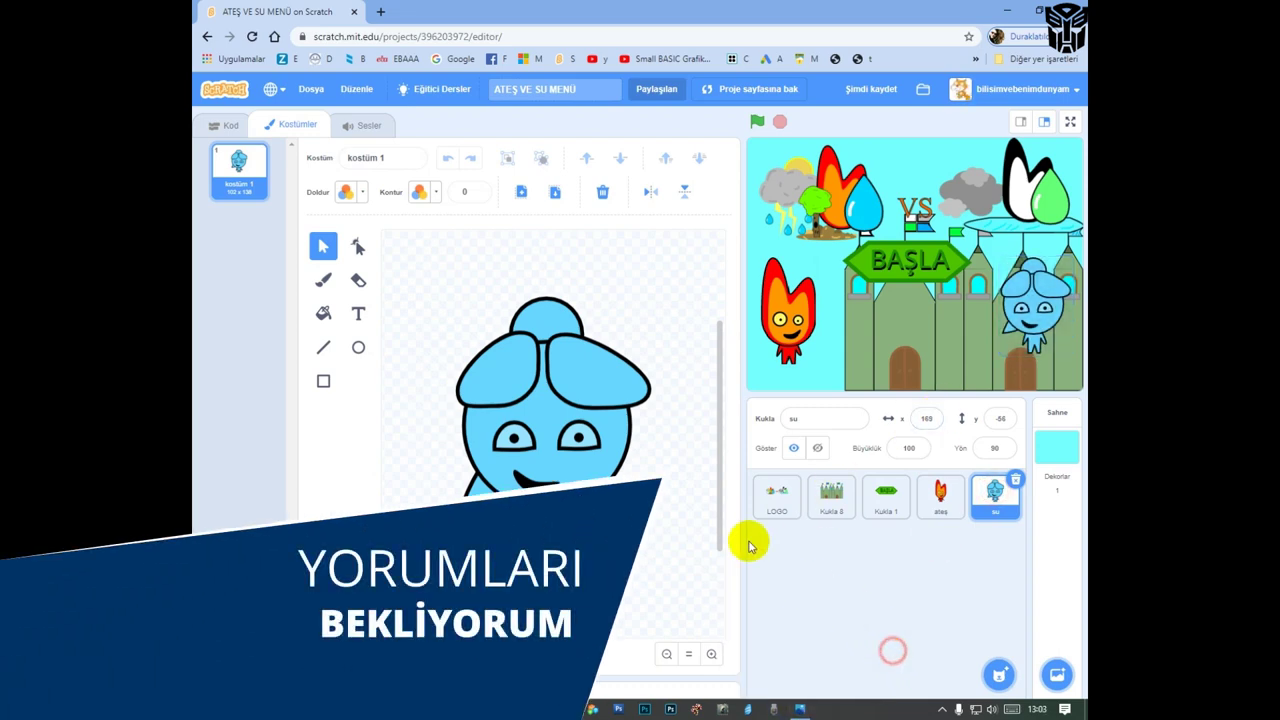
# Step: Save a copy of the project to the computer and rename the online project to ATEŞ VE SU
pyautogui.click(299, 82)
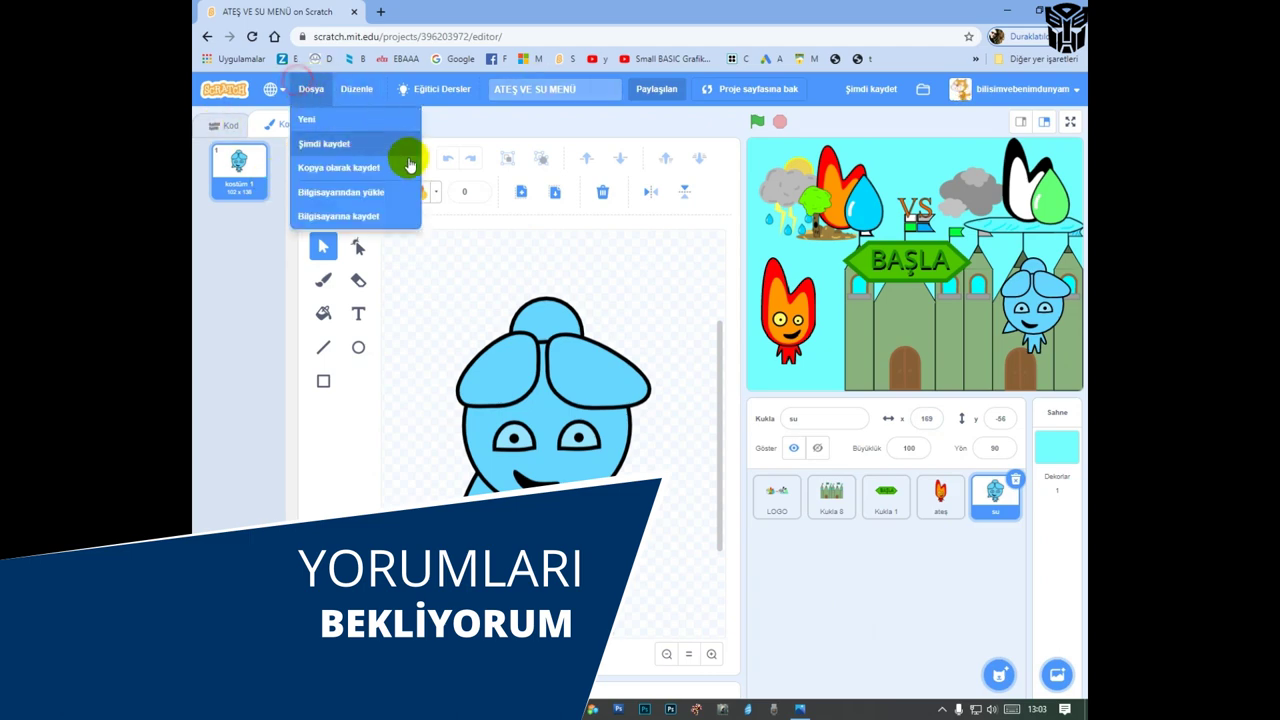
pyautogui.click(372, 214)
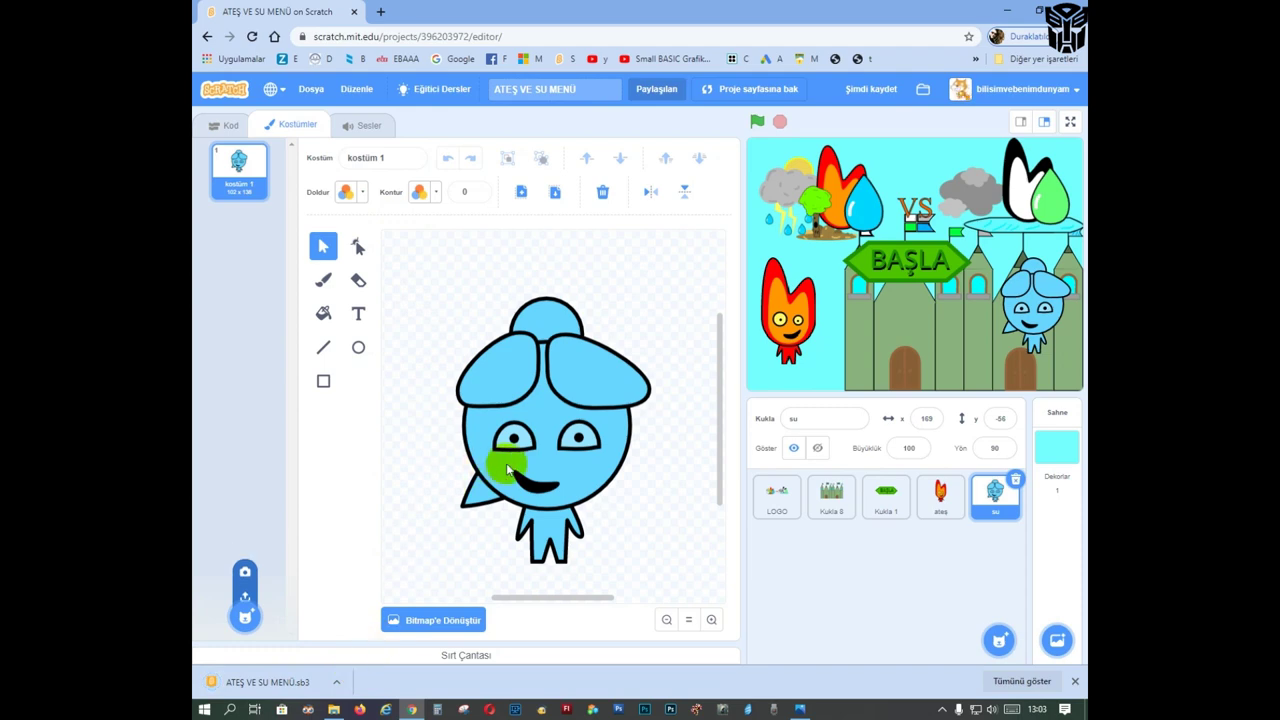
pyautogui.doubleClick(553, 89)
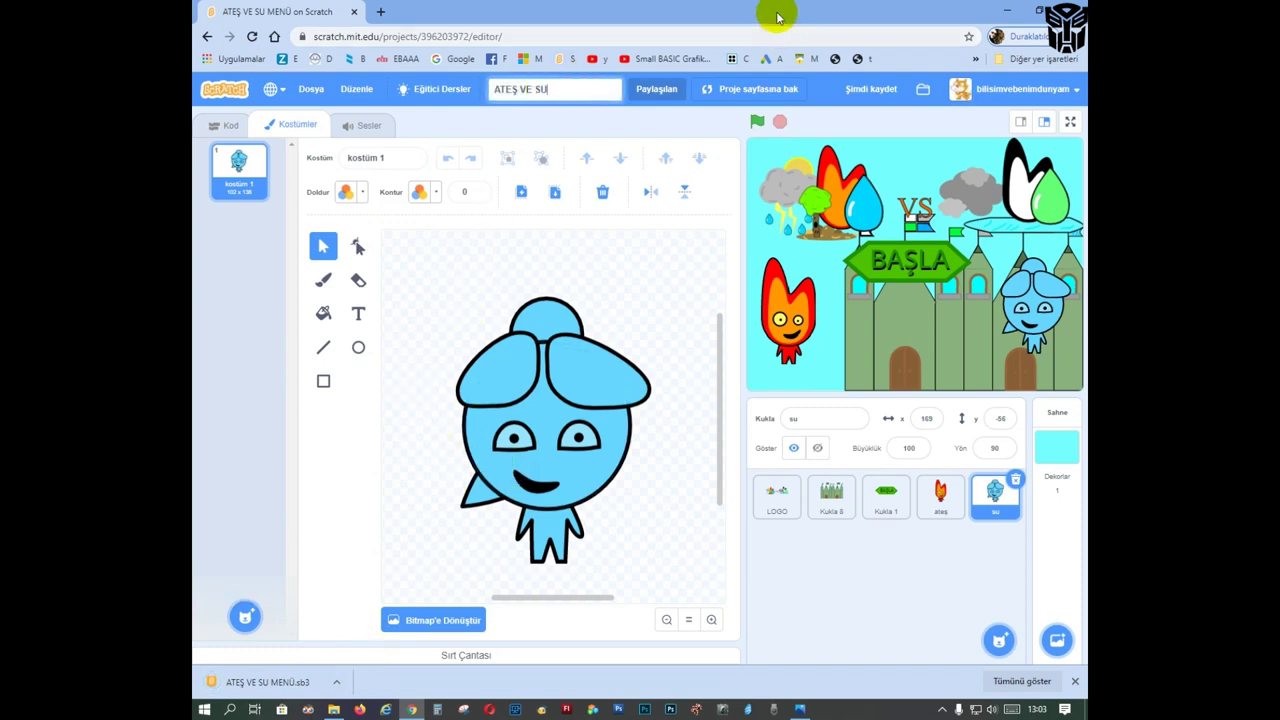
pyautogui.click(622, 263)
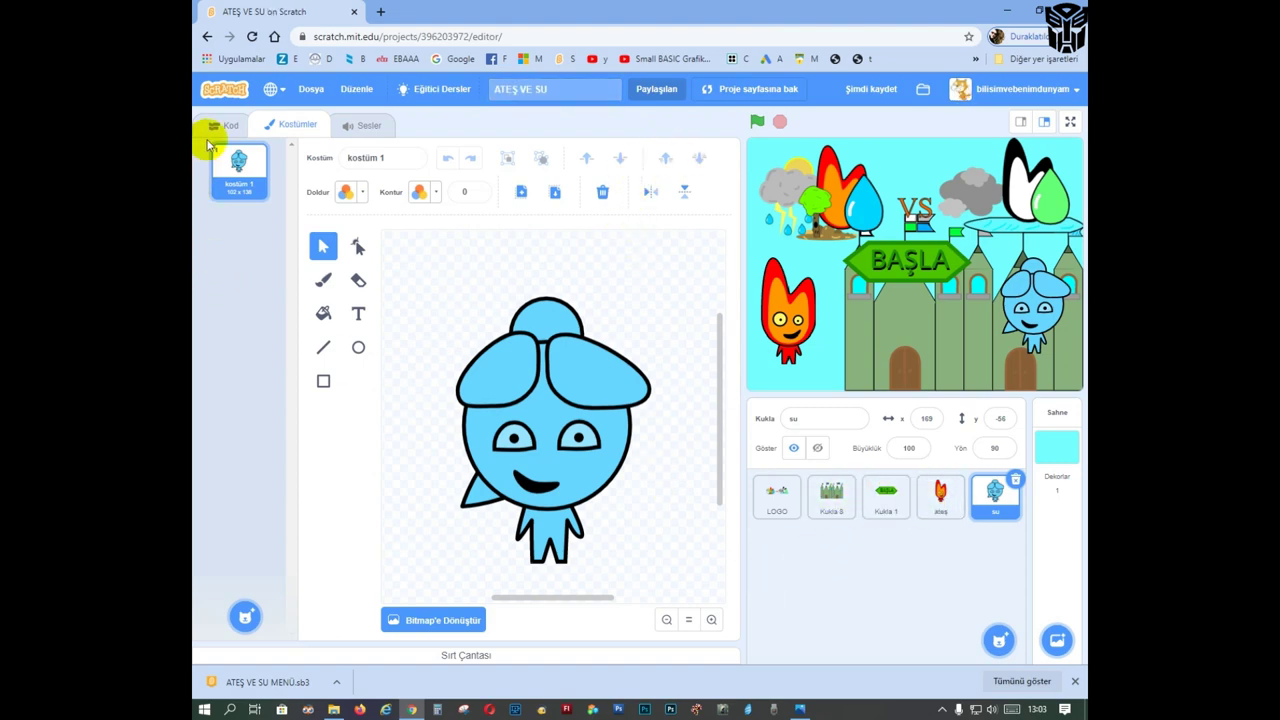
# Step: Create a new blank painted sprite and name it toprak
pyautogui.click(212, 127)
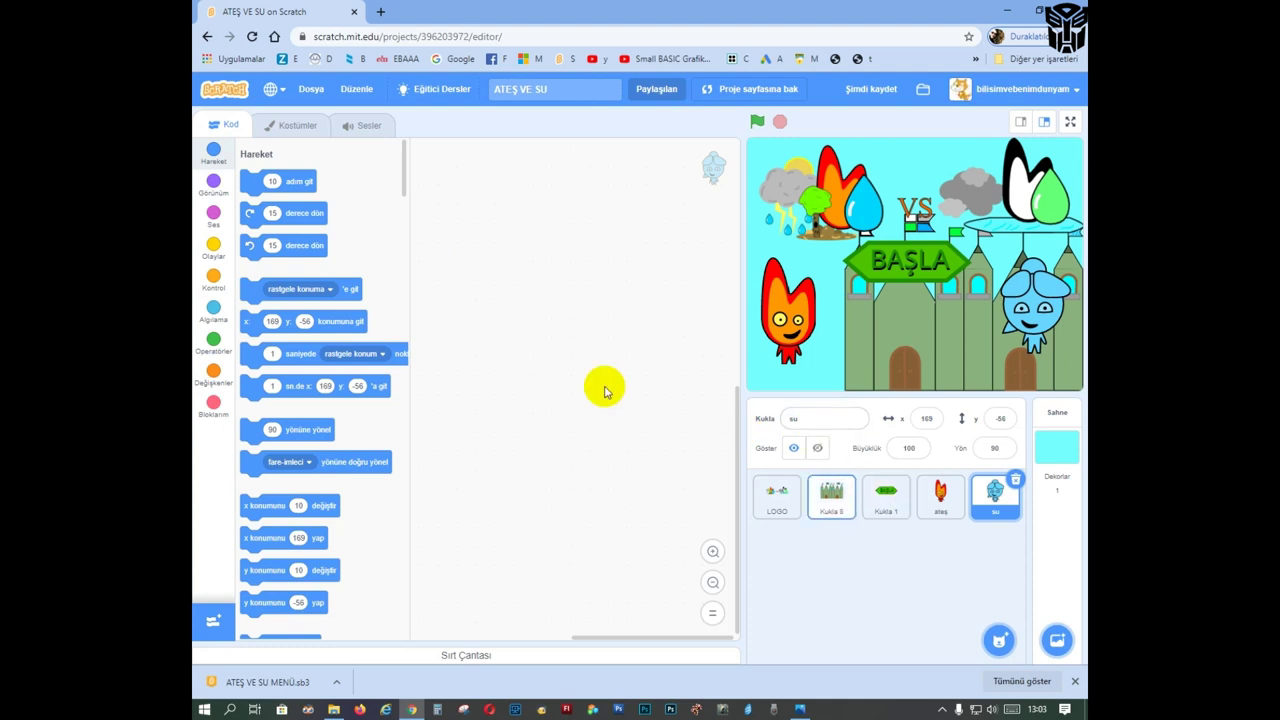
pyautogui.moveTo(998, 640)
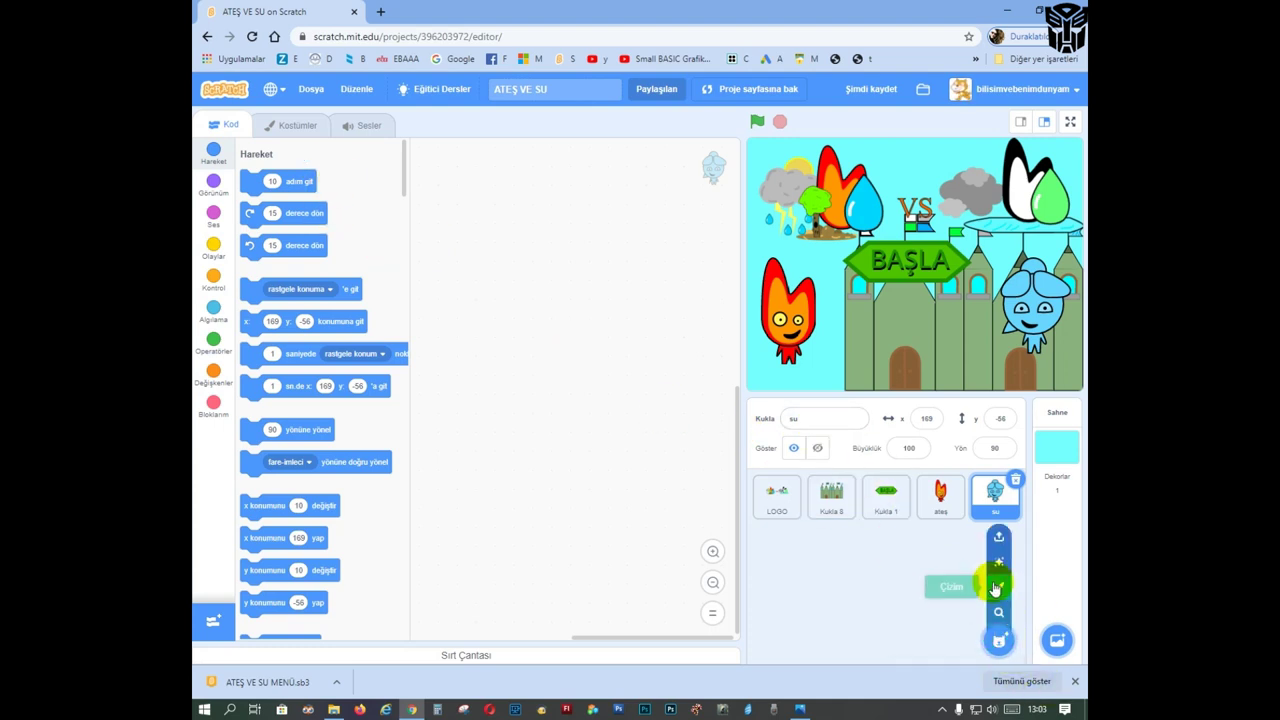
pyautogui.click(996, 587)
pyautogui.click(820, 418)
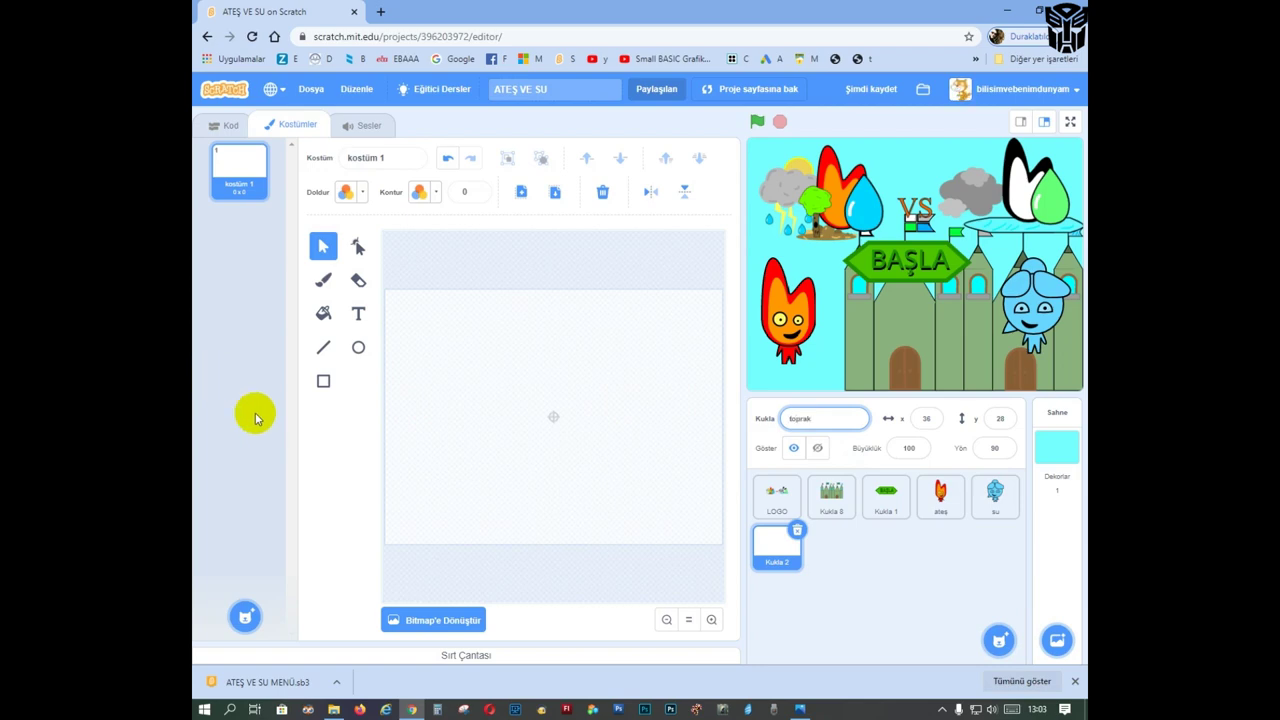
pyautogui.click(888, 566)
# Step: Draw a large circle with a brown fill and a black outline of width 4 on the toprak costume canvas
pyautogui.click(712, 620)
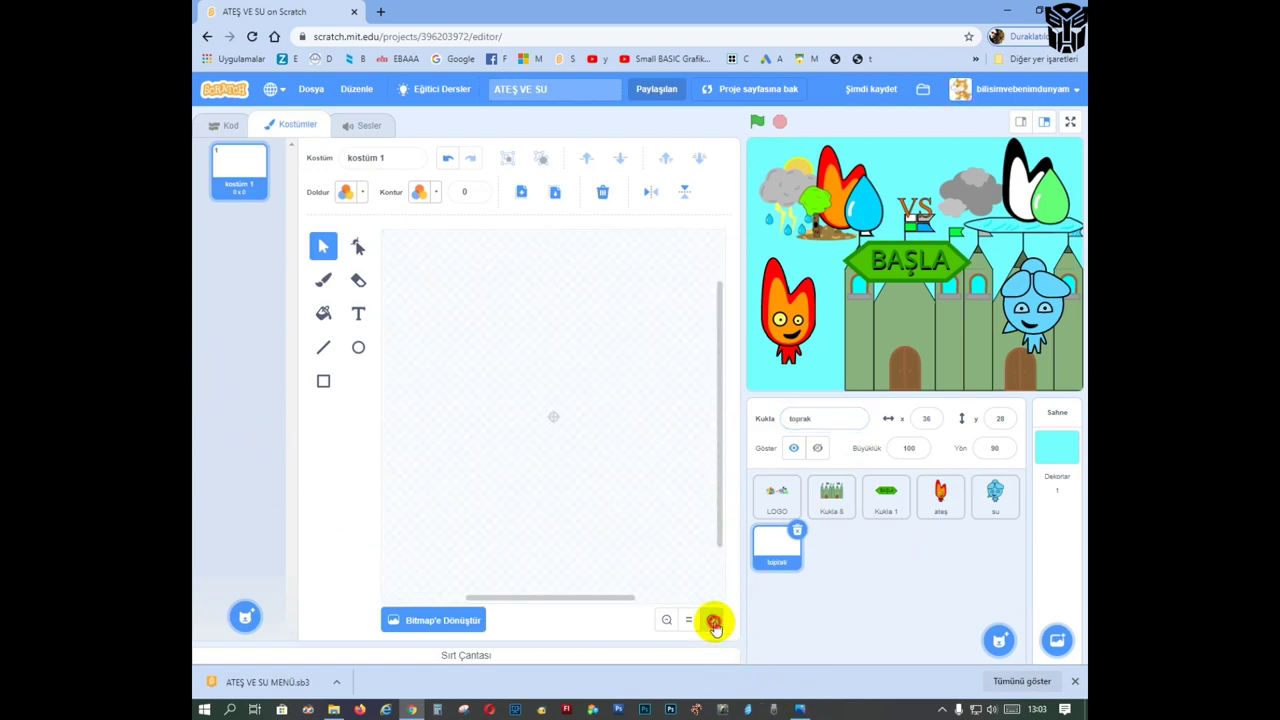
pyautogui.click(364, 347)
pyautogui.click(345, 192)
pyautogui.moveTo(340, 243); pyautogui.dragTo(297, 241)
pyautogui.moveTo(379, 327); pyautogui.dragTo(427, 287)
pyautogui.click(478, 188)
pyautogui.click(478, 188)
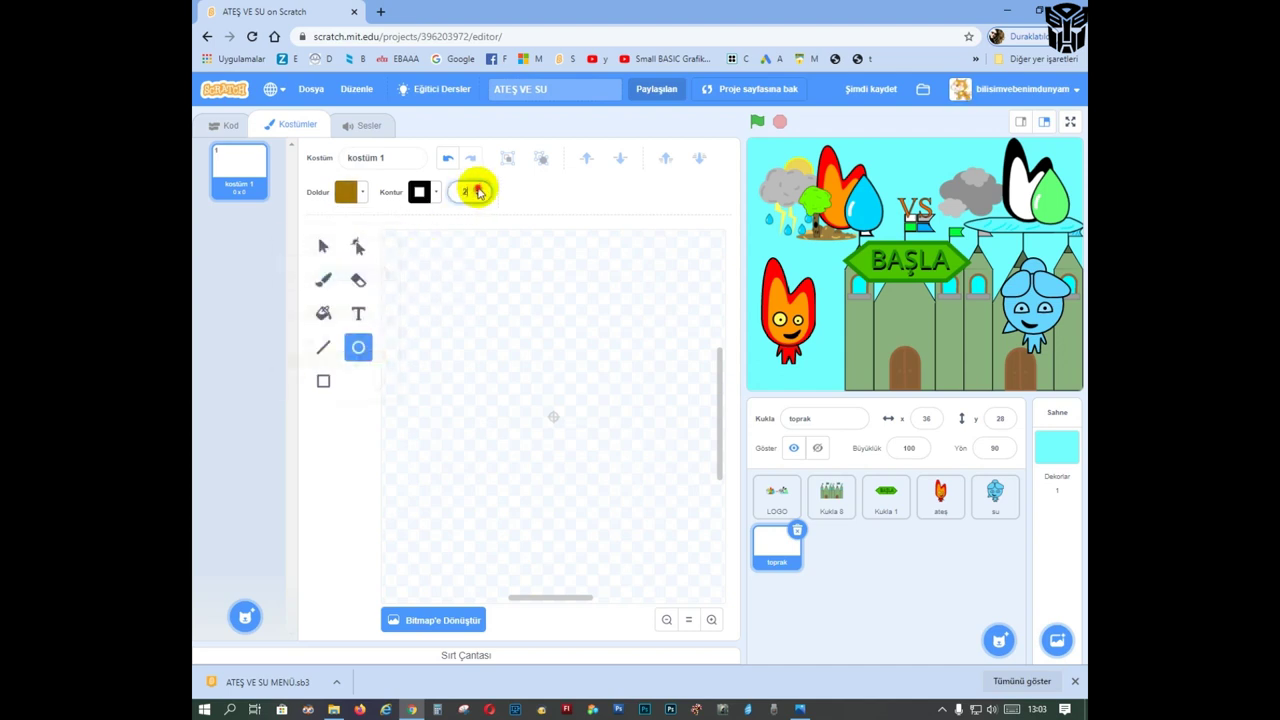
pyautogui.moveTo(446, 331); pyautogui.dragTo(694, 578)
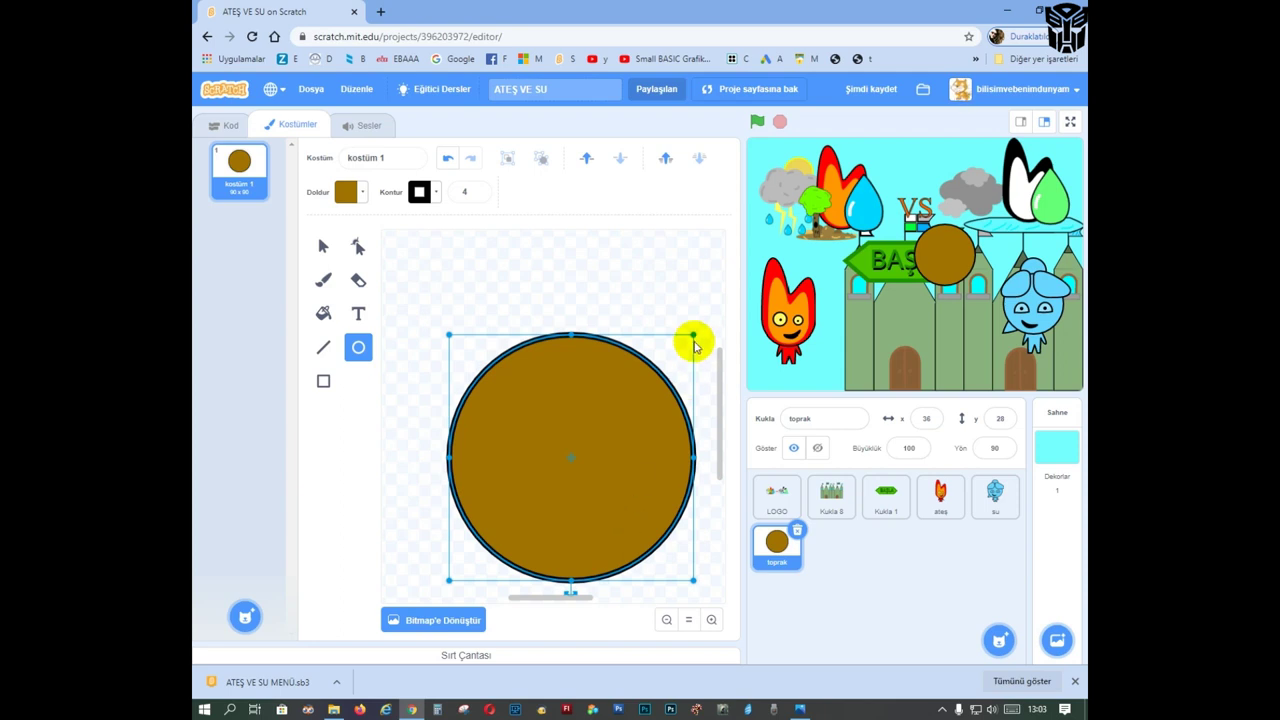
# Step: Shrink the brown circle evenly and centre it on the costume canvas's centre mark
pyautogui.moveTo(694, 332); pyautogui.dragTo(670, 358)
pyautogui.moveTo(637, 466); pyautogui.dragTo(614, 423)
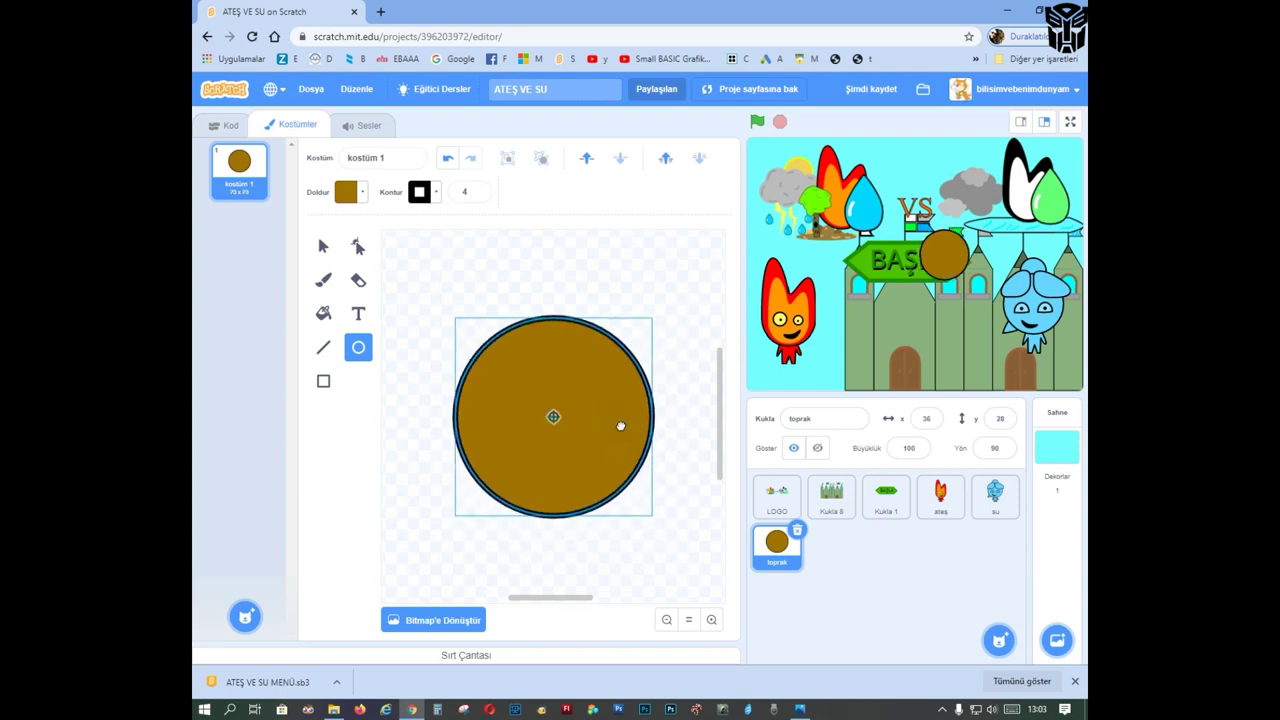
pyautogui.click(595, 302)
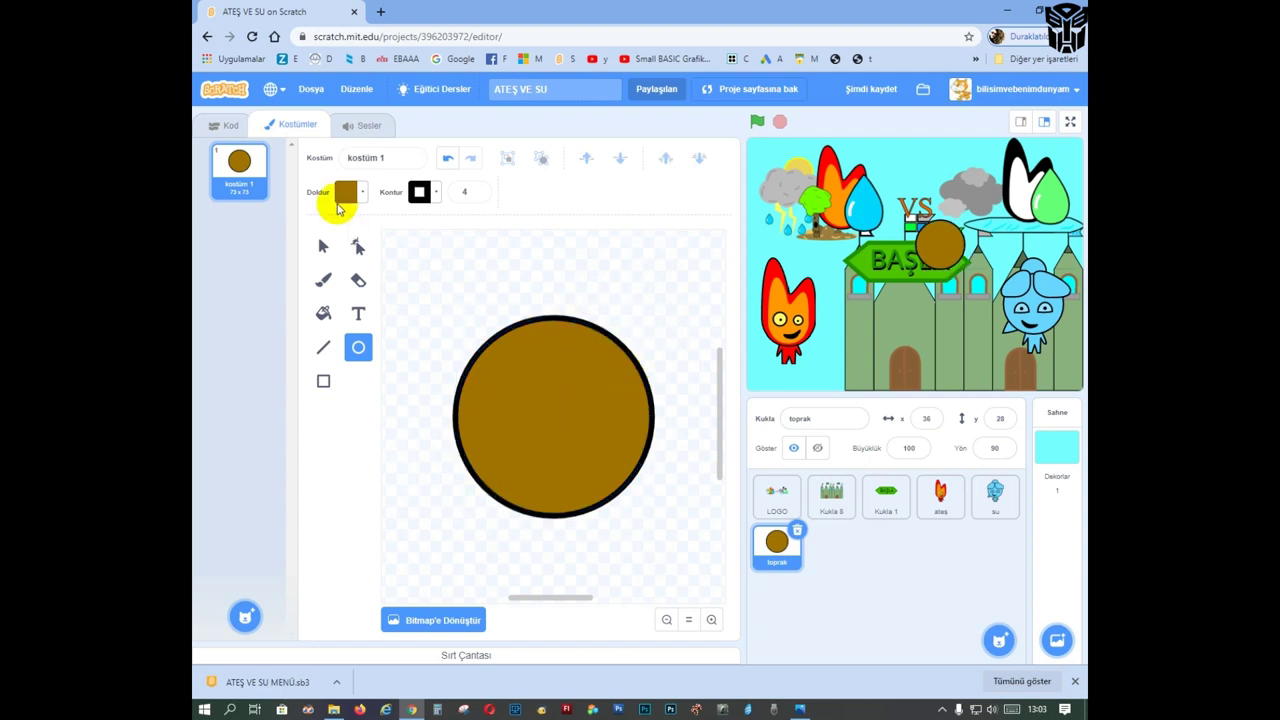
# Step: Reshape the brown circle into a cone-like hat with a rounded tip by lowering its side points and slanting their curve handles inward
pyautogui.click(360, 246)
pyautogui.click(480, 378)
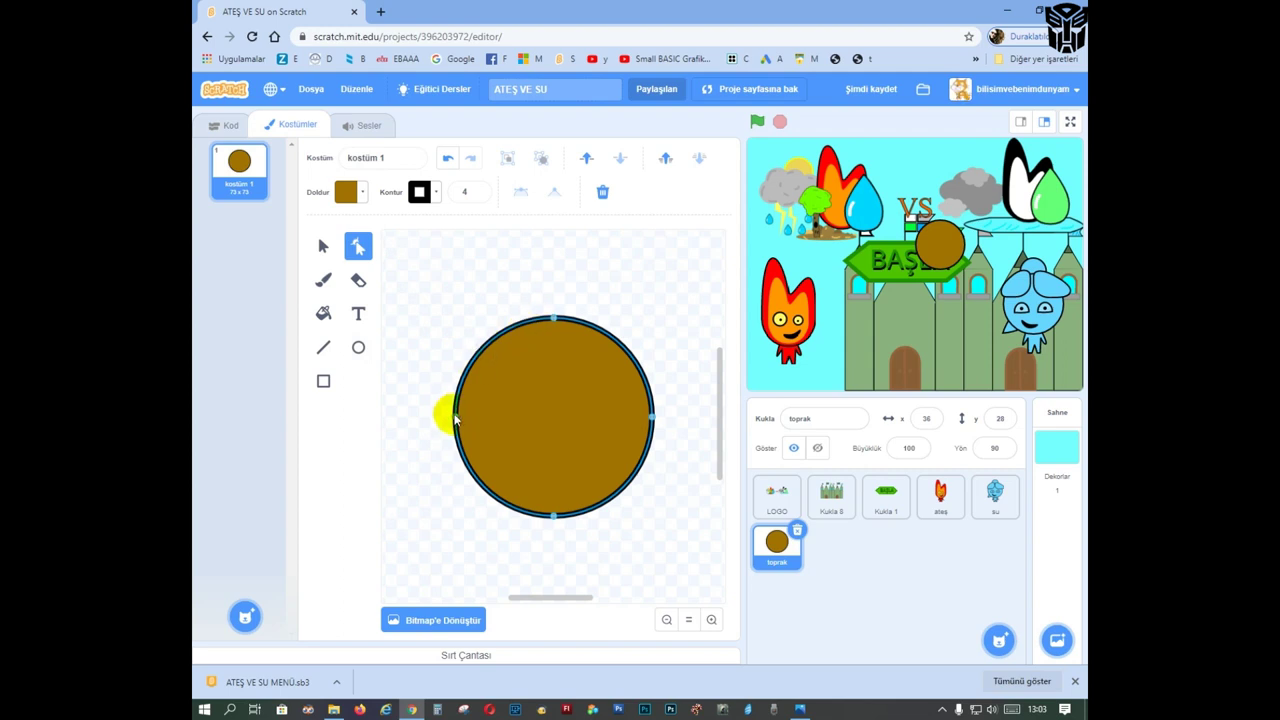
pyautogui.moveTo(454, 366); pyautogui.dragTo(476, 362)
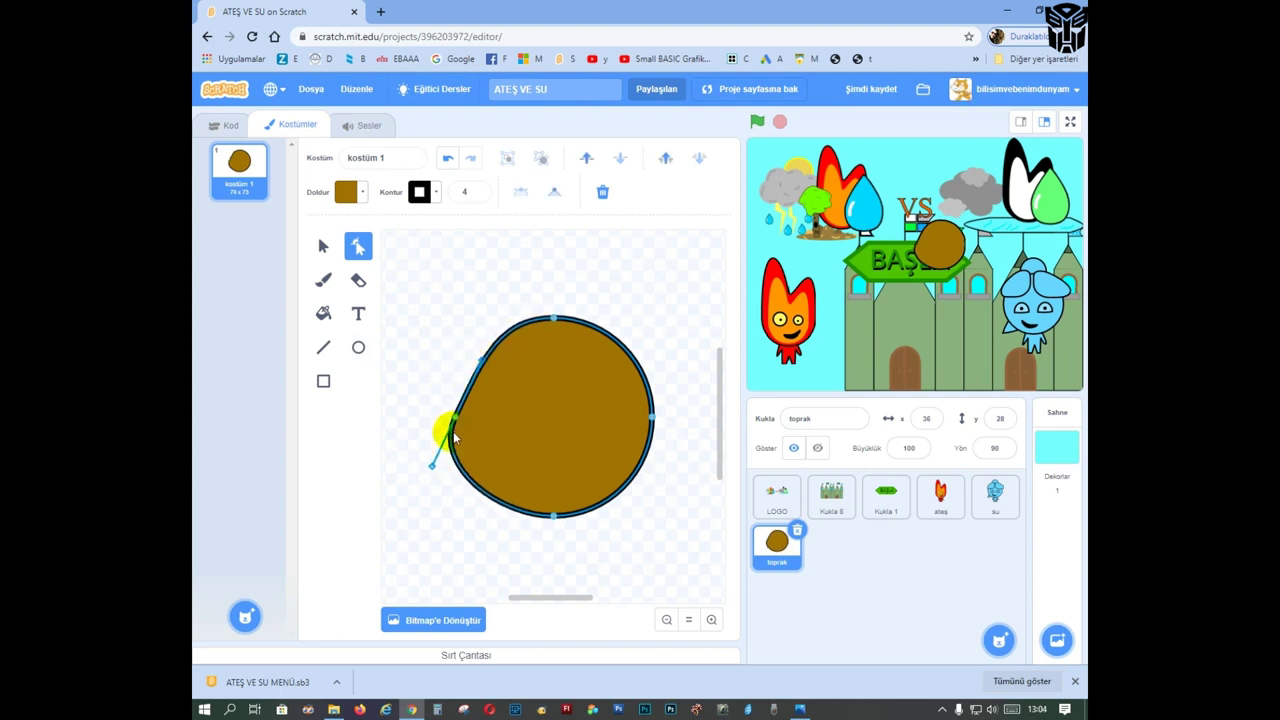
pyautogui.moveTo(455, 420); pyautogui.dragTo(445, 462)
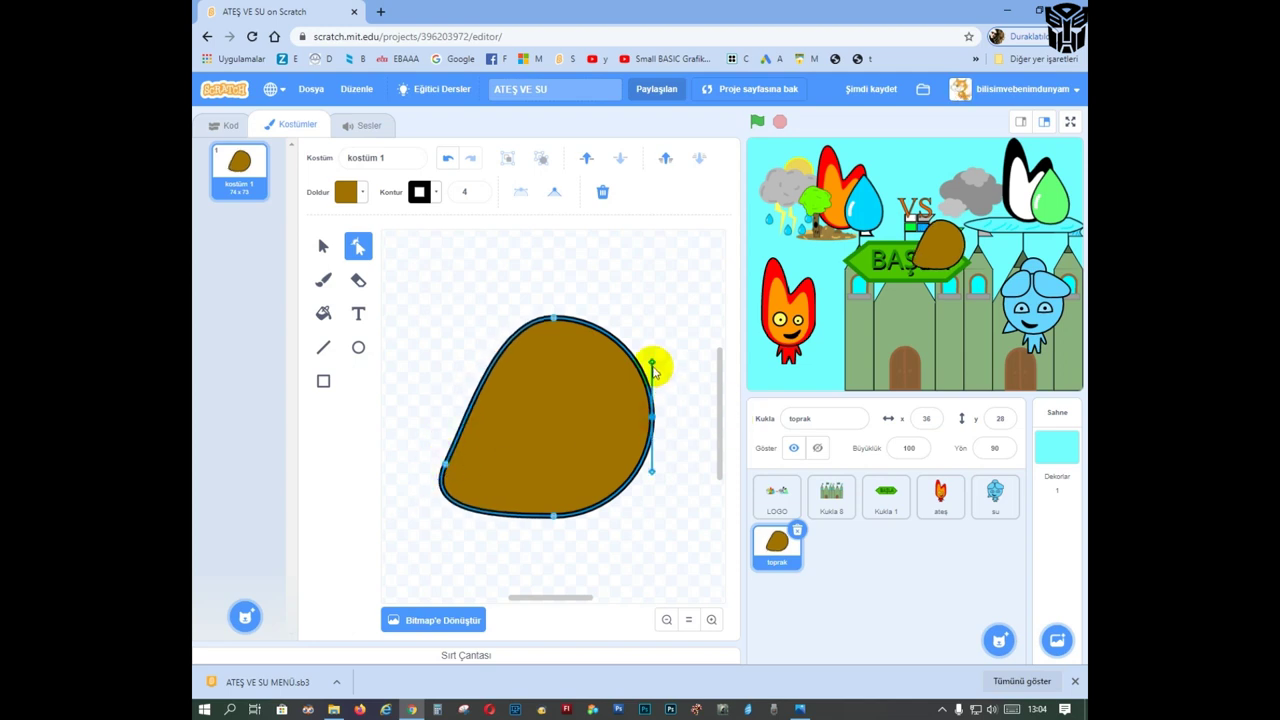
pyautogui.moveTo(654, 367); pyautogui.dragTo(627, 371)
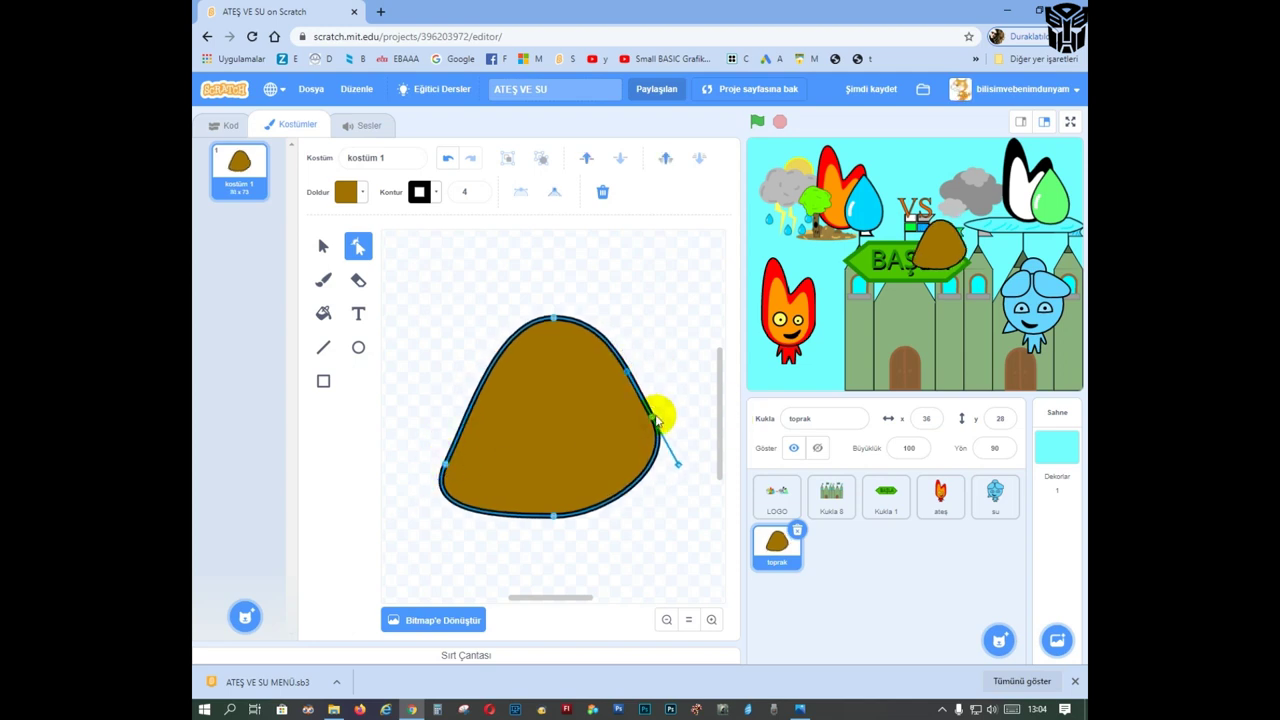
pyautogui.moveTo(655, 422); pyautogui.dragTo(661, 465)
pyautogui.click(688, 415)
pyautogui.click(674, 458)
pyautogui.click(677, 434)
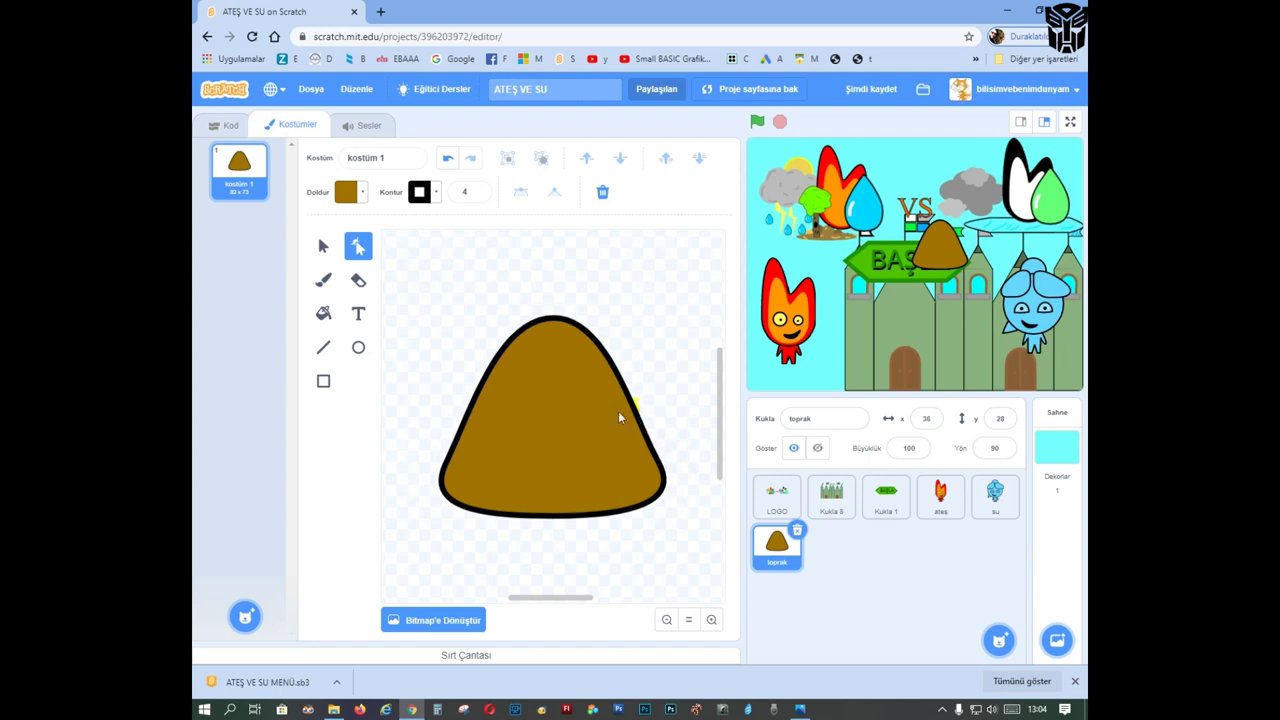
# Step: Draw an orange rectangle with a black outline across the middle of the brown hat as a band
pyautogui.click(322, 246)
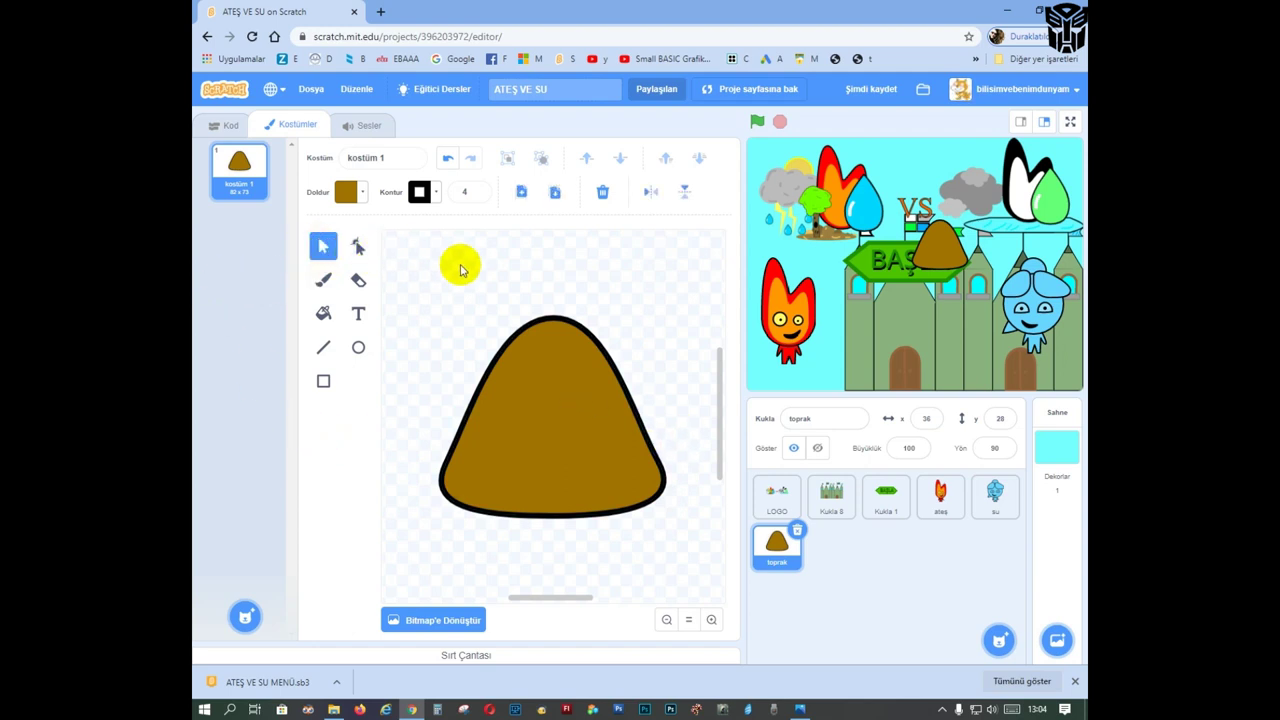
pyautogui.click(322, 380)
pyautogui.click(360, 191)
pyautogui.moveTo(346, 326); pyautogui.dragTo(427, 337)
pyautogui.moveTo(470, 404); pyautogui.dragTo(598, 437)
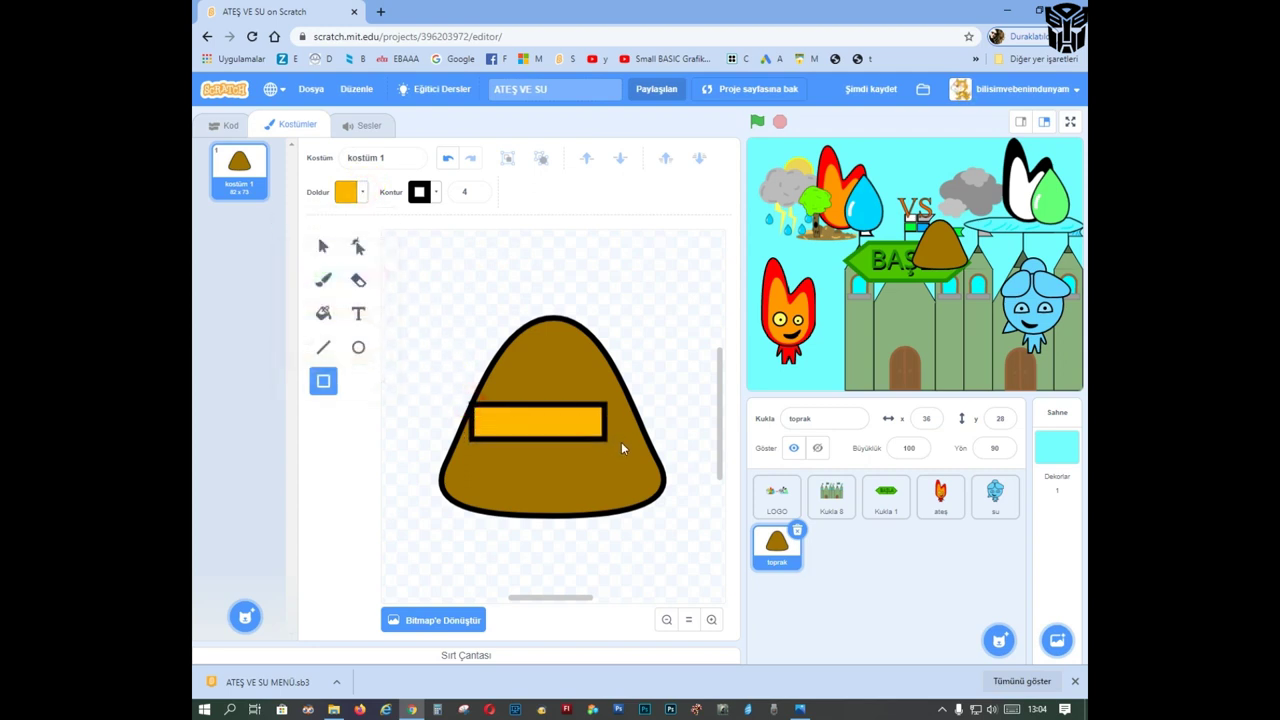
# Step: Reshape the orange band's two lower corners outward so its ends follow the hat's slanted edges
pyautogui.click(358, 246)
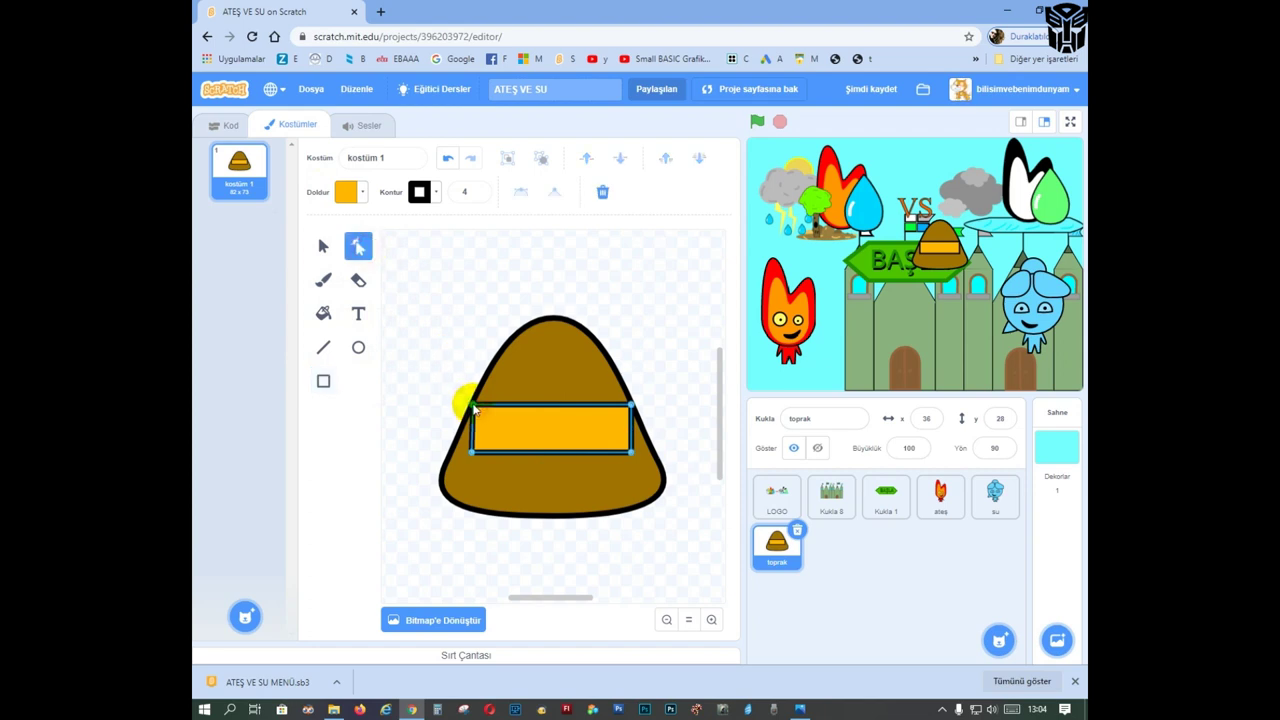
pyautogui.moveTo(472, 454); pyautogui.dragTo(458, 451)
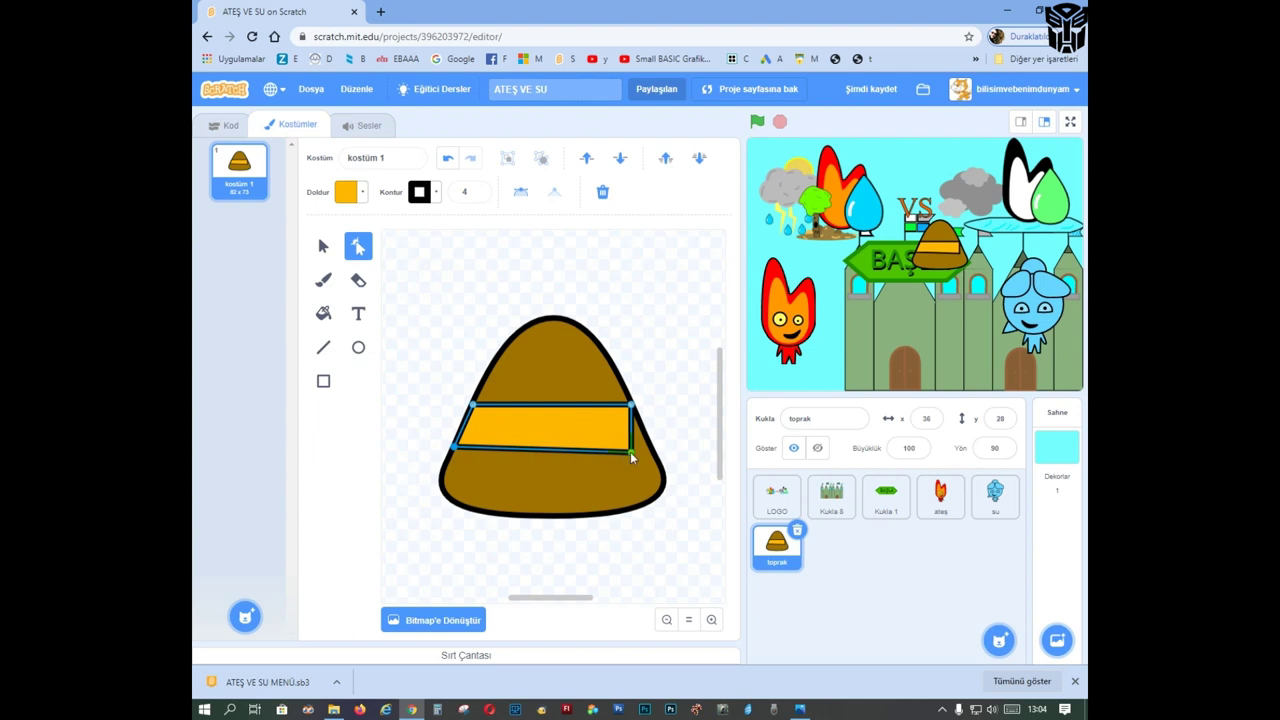
pyautogui.moveTo(630, 452); pyautogui.dragTo(648, 446)
pyautogui.click(668, 382)
pyautogui.click(640, 428)
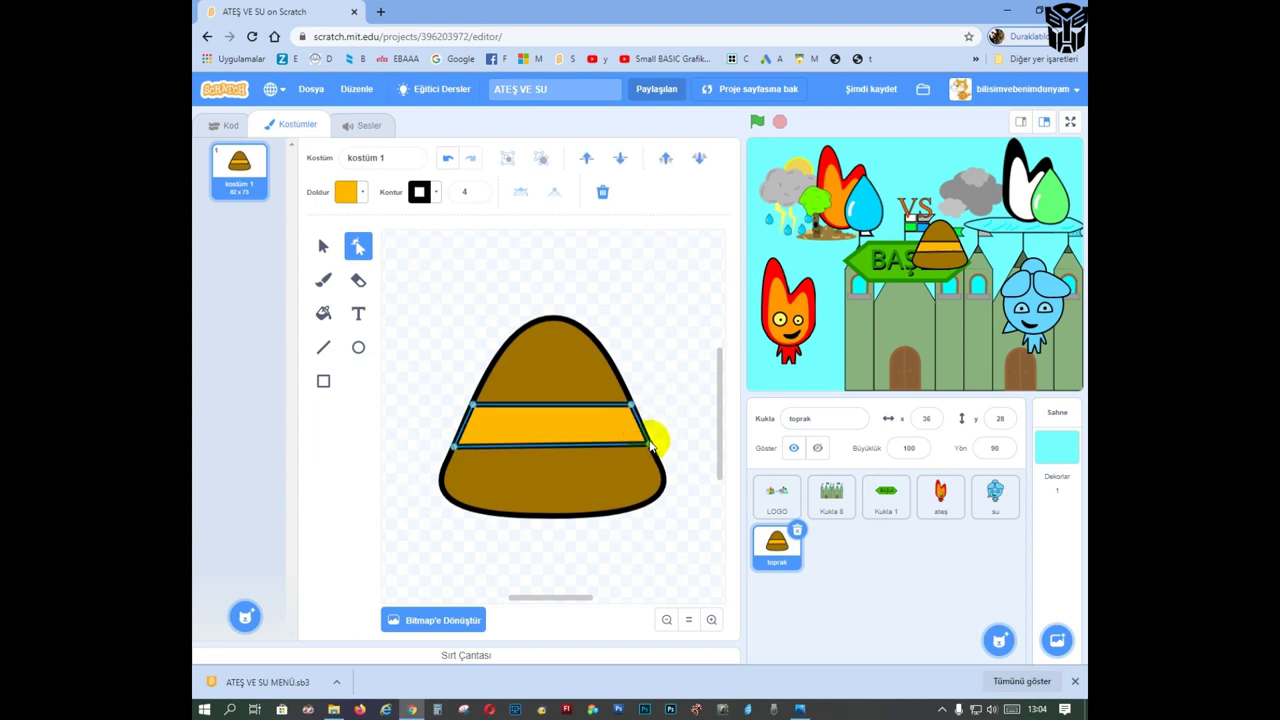
pyautogui.moveTo(649, 445); pyautogui.dragTo(651, 447)
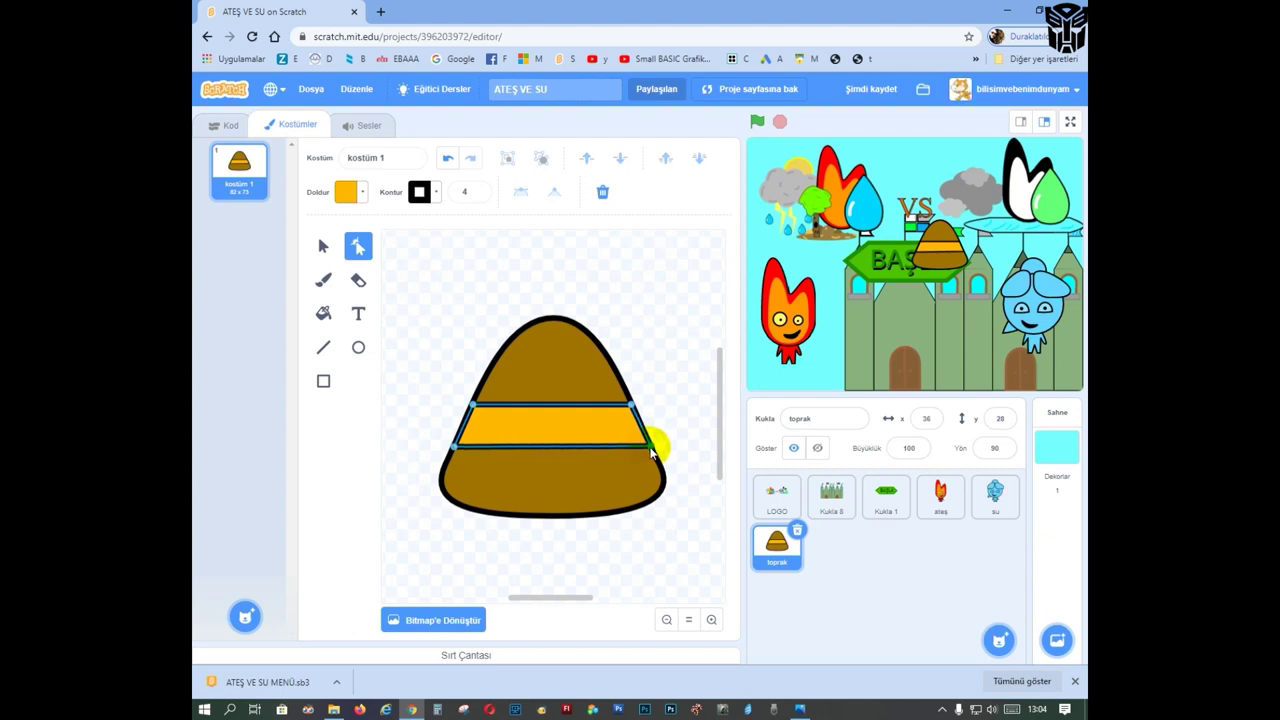
pyautogui.click(660, 403)
pyautogui.click(372, 237)
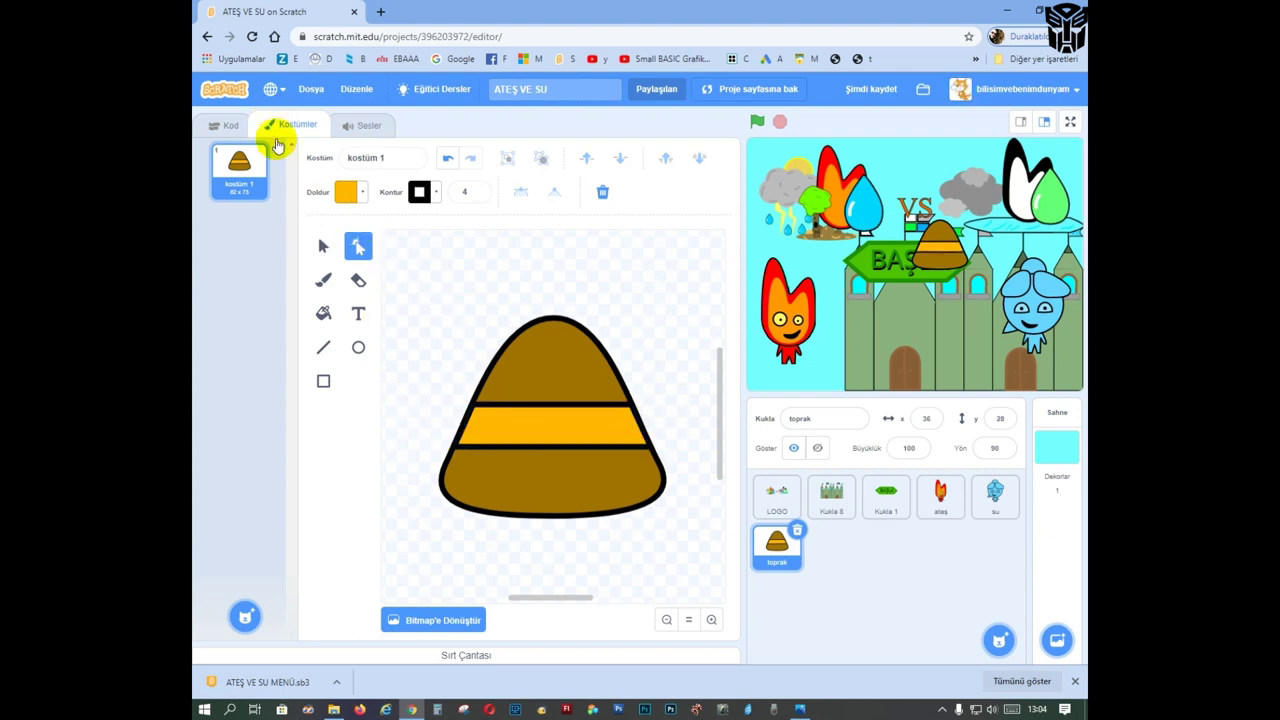
# Step: Draw an orange circle with a black outline for the head and position it centrally over the hat's lower edge
pyautogui.click(323, 246)
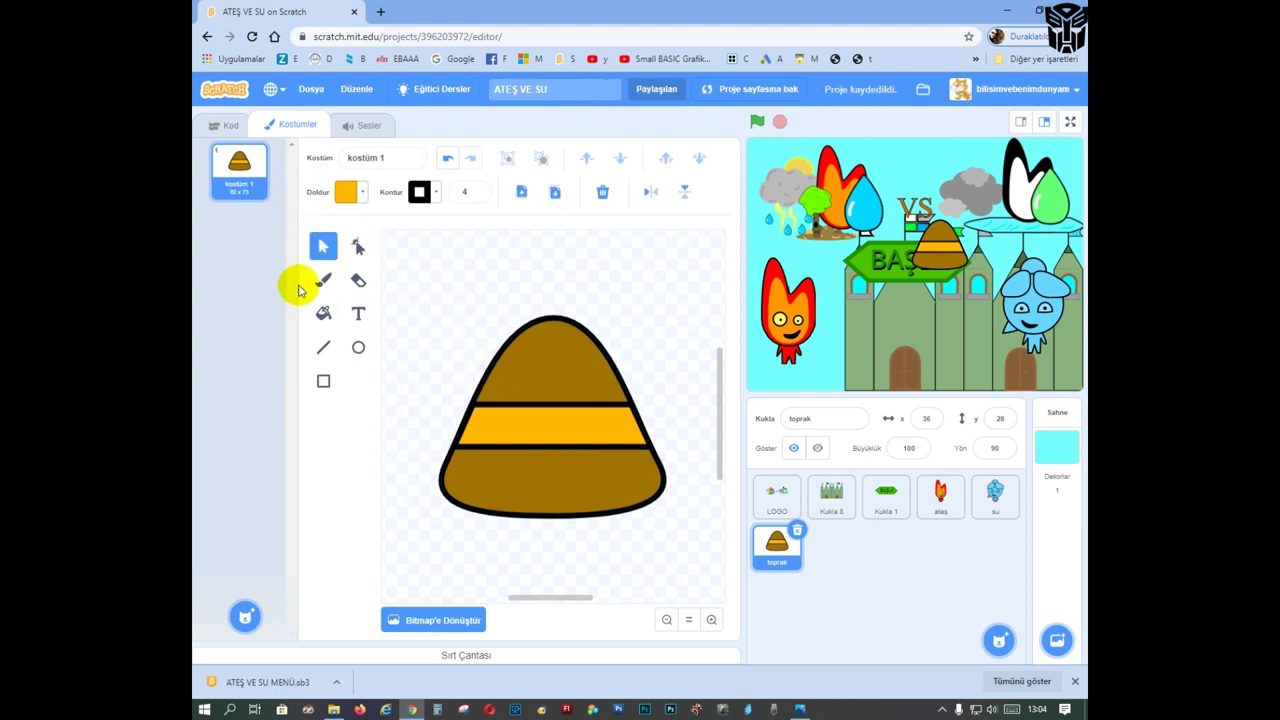
pyautogui.click(358, 347)
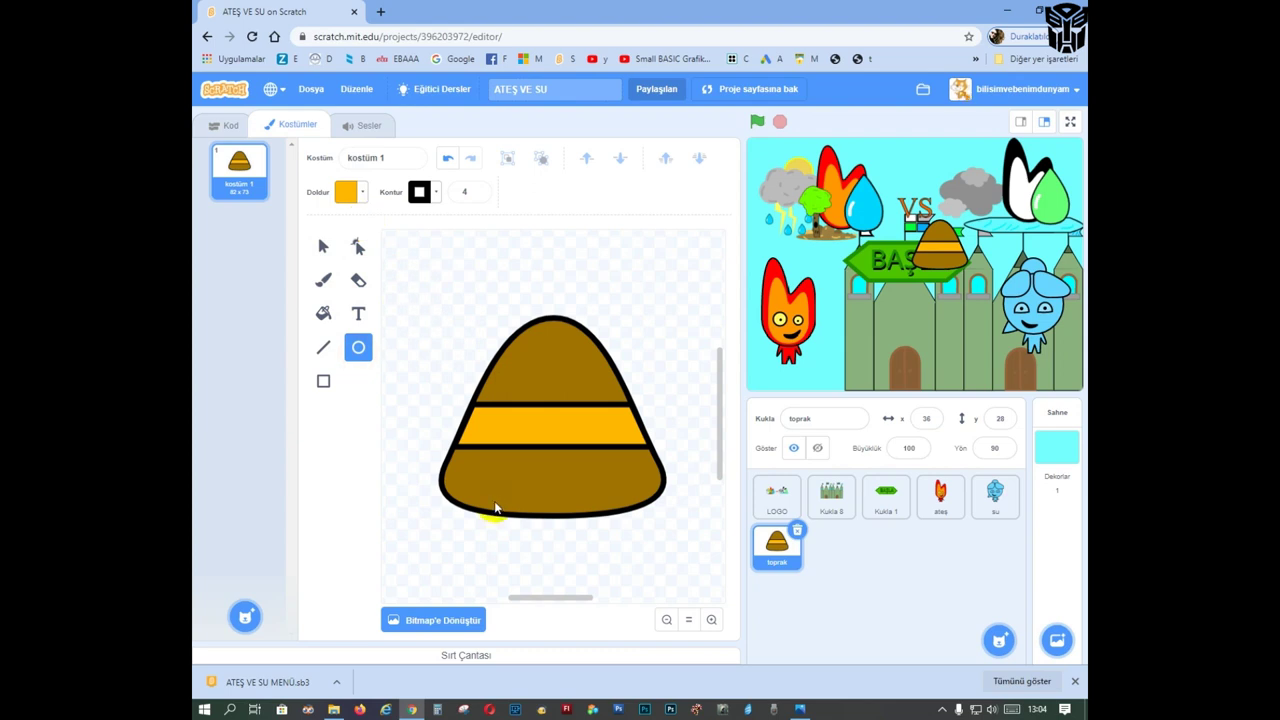
pyautogui.moveTo(485, 476); pyautogui.dragTo(641, 586)
pyautogui.moveTo(611, 567); pyautogui.dragTo(601, 548)
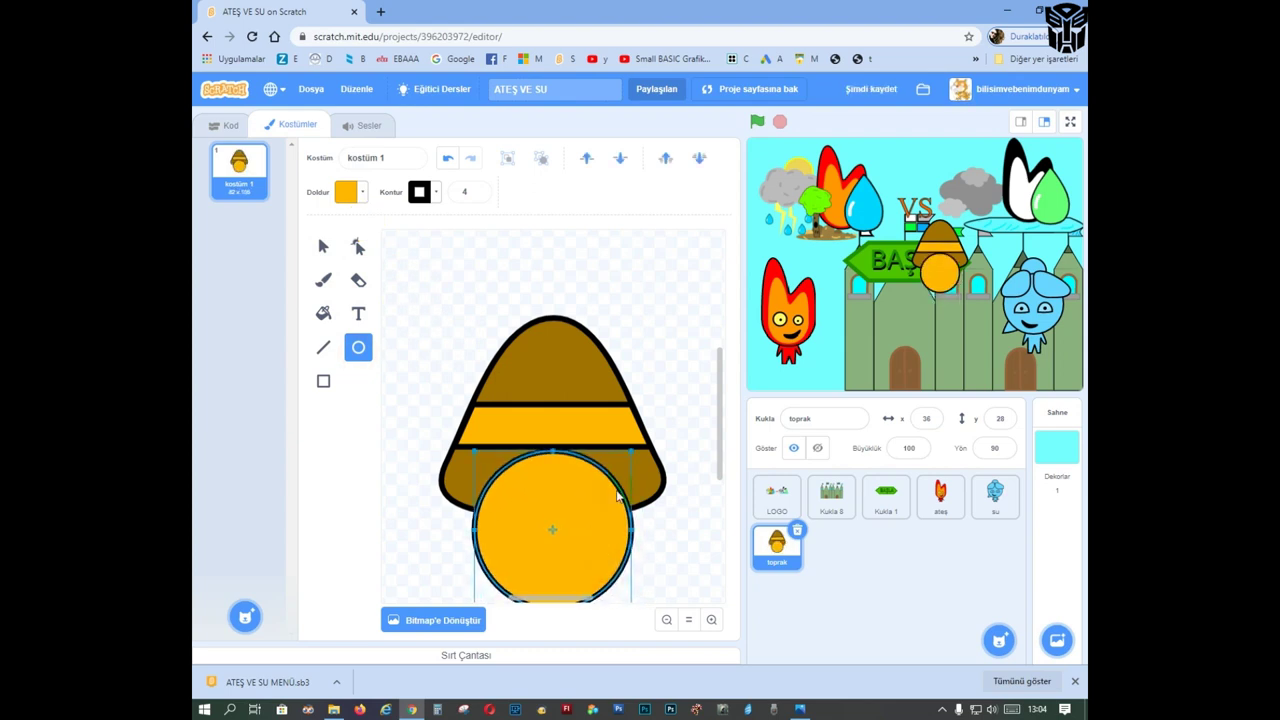
# Step: Send the orange head circle behind the hat and reduce its height slightly from the chin
pyautogui.click(700, 158)
pyautogui.scroll(-3, 615, 452)
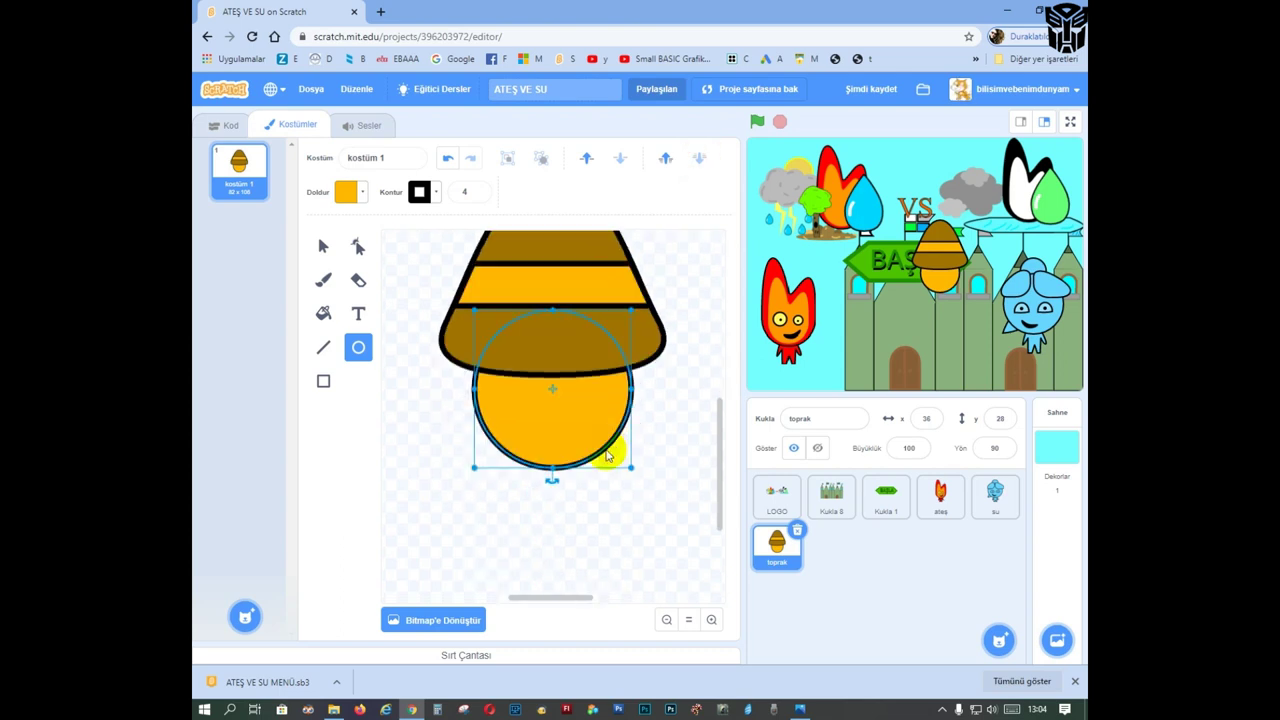
pyautogui.moveTo(549, 468); pyautogui.dragTo(545, 457)
pyautogui.click(590, 558)
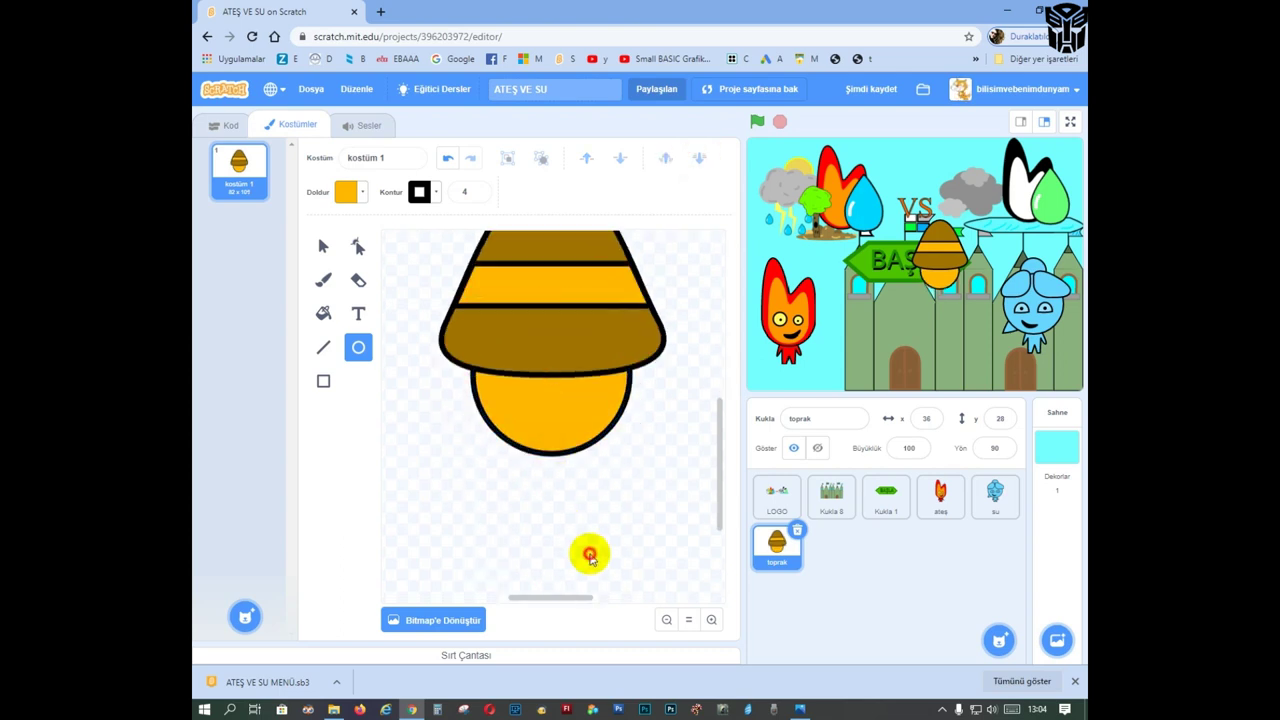
# Step: Draw a small white circle with a black outline as the left eye and layer it behind the hat brim but over the head
pyautogui.click(347, 191)
pyautogui.moveTo(379, 284); pyautogui.dragTo(293, 284)
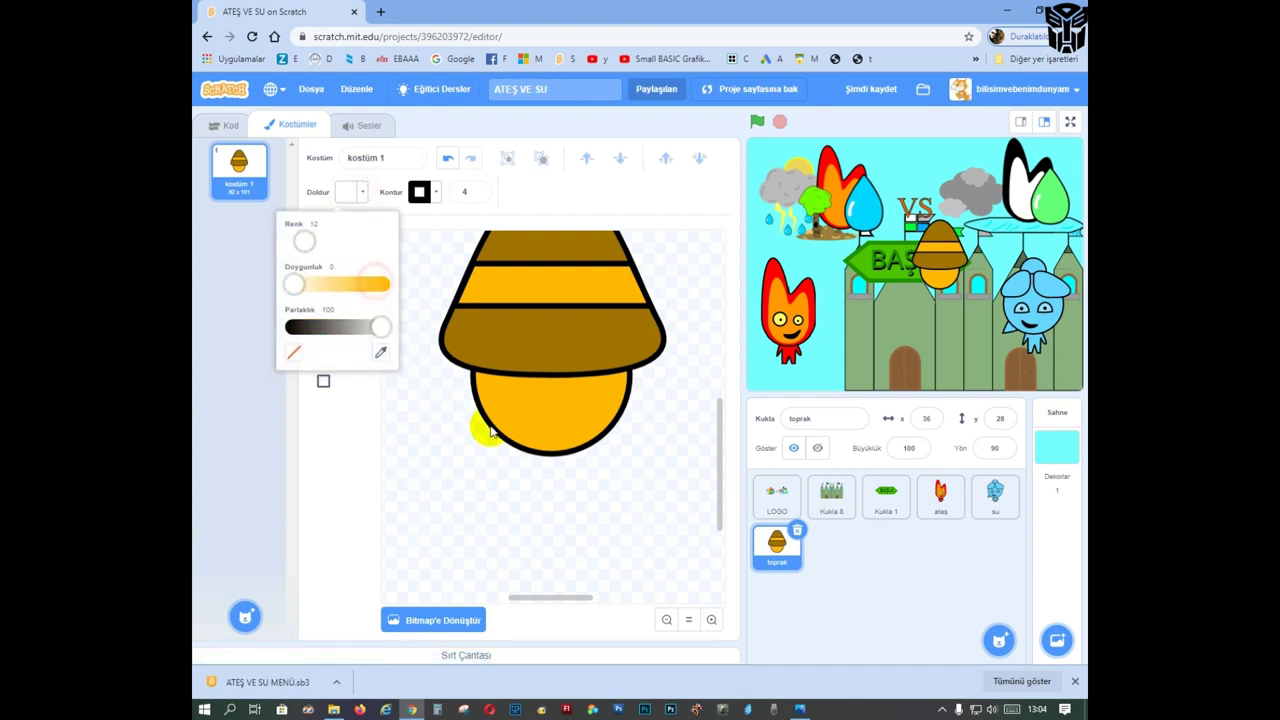
pyautogui.click(509, 378)
pyautogui.moveTo(543, 405); pyautogui.dragTo(542, 407)
pyautogui.moveTo(532, 392); pyautogui.dragTo(531, 390)
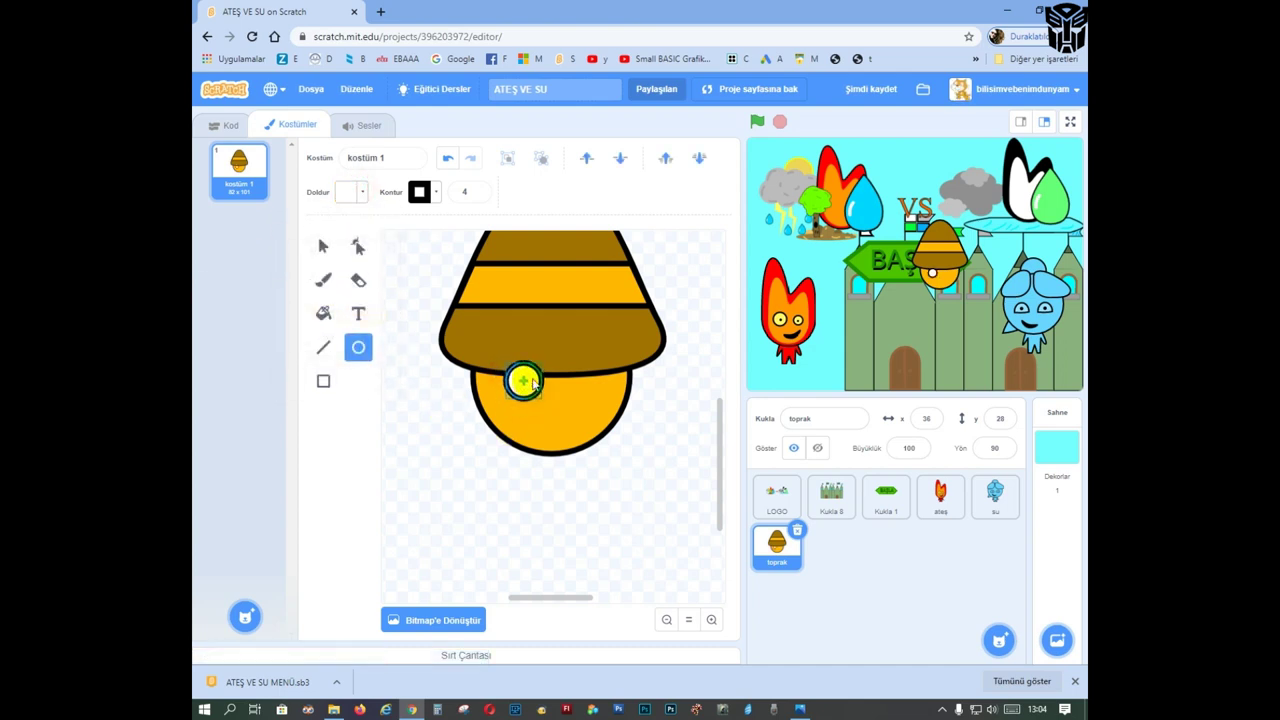
pyautogui.click(700, 157)
pyautogui.click(592, 157)
# Step: Paint a black pupil dot inside the white eye with a brush of size 4
pyautogui.click(323, 282)
pyautogui.click(358, 192)
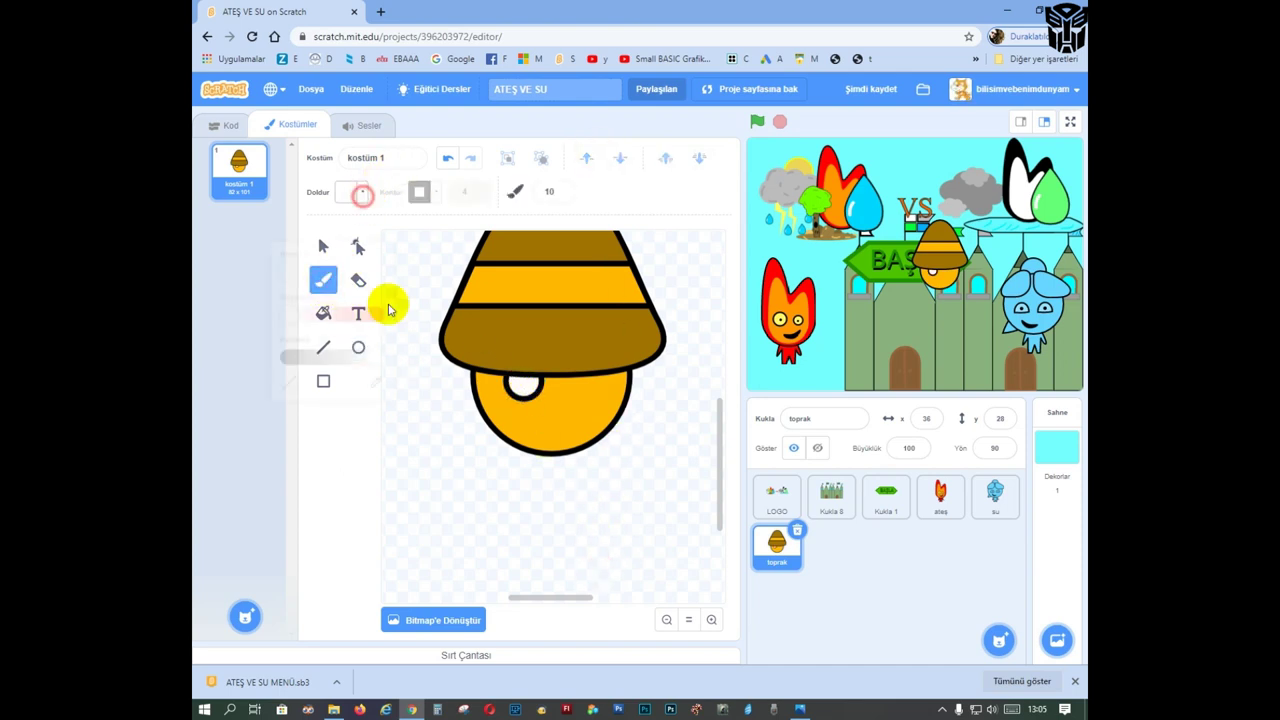
pyautogui.moveTo(380, 328); pyautogui.dragTo(270, 328)
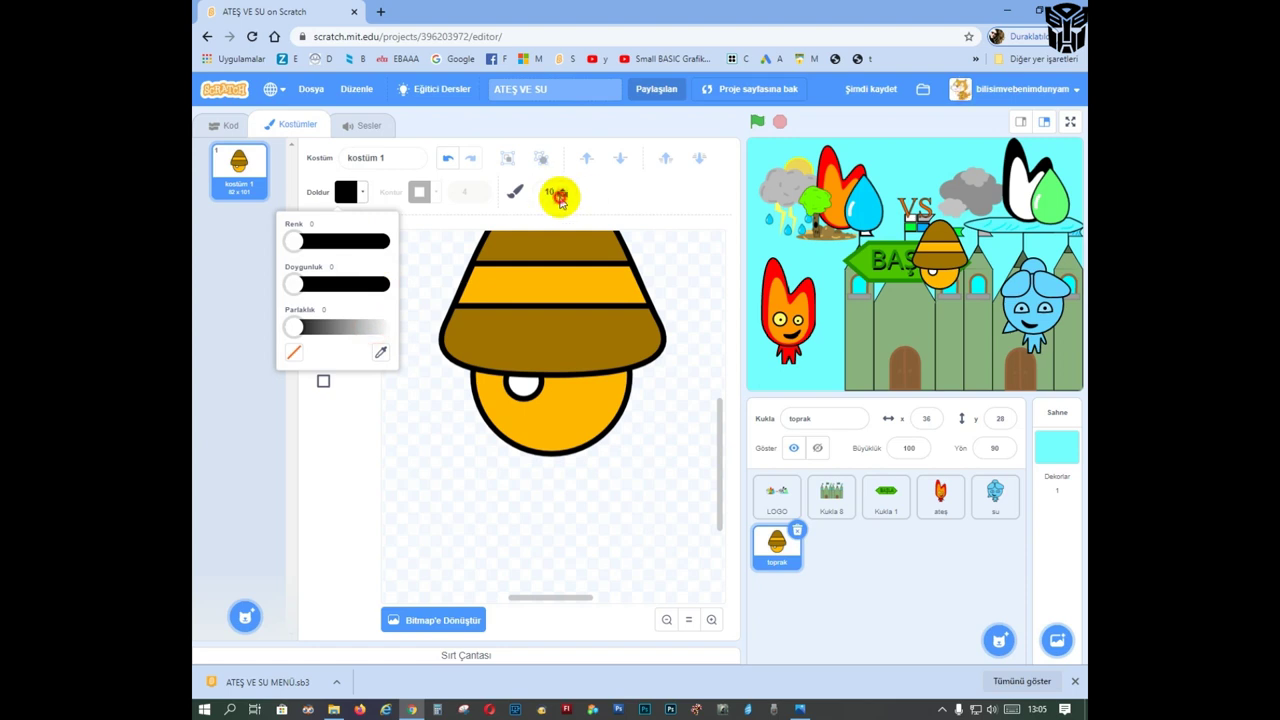
pyautogui.click(560, 197)
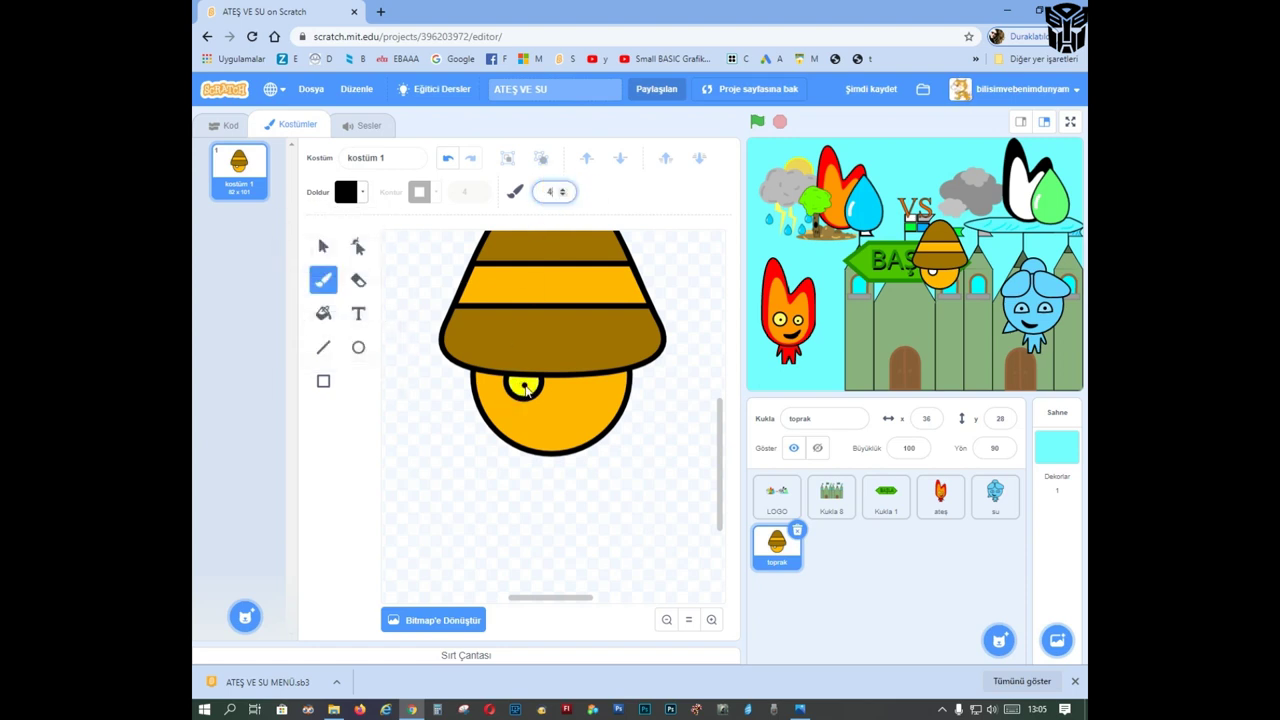
# Step: Group the eye with its pupil, duplicate the group as the right eye, and mirror the copy horizontally
pyautogui.click(323, 246)
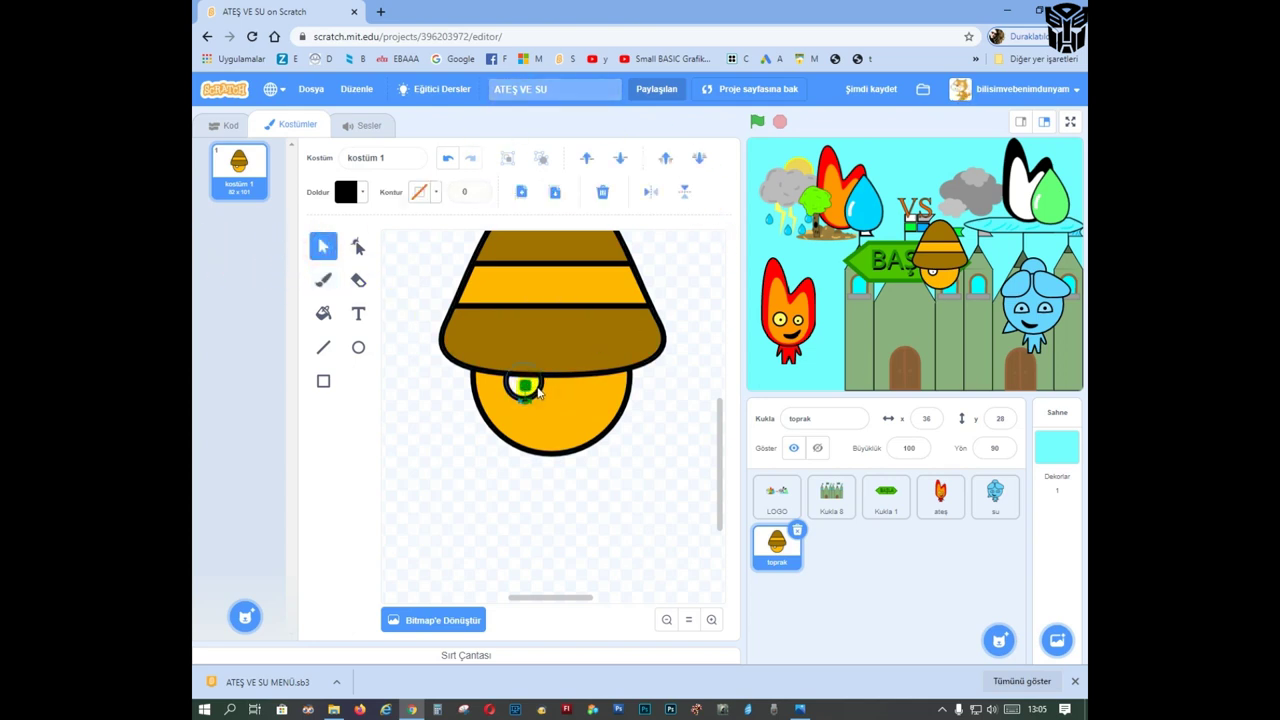
pyautogui.click(507, 157)
pyautogui.click(521, 191)
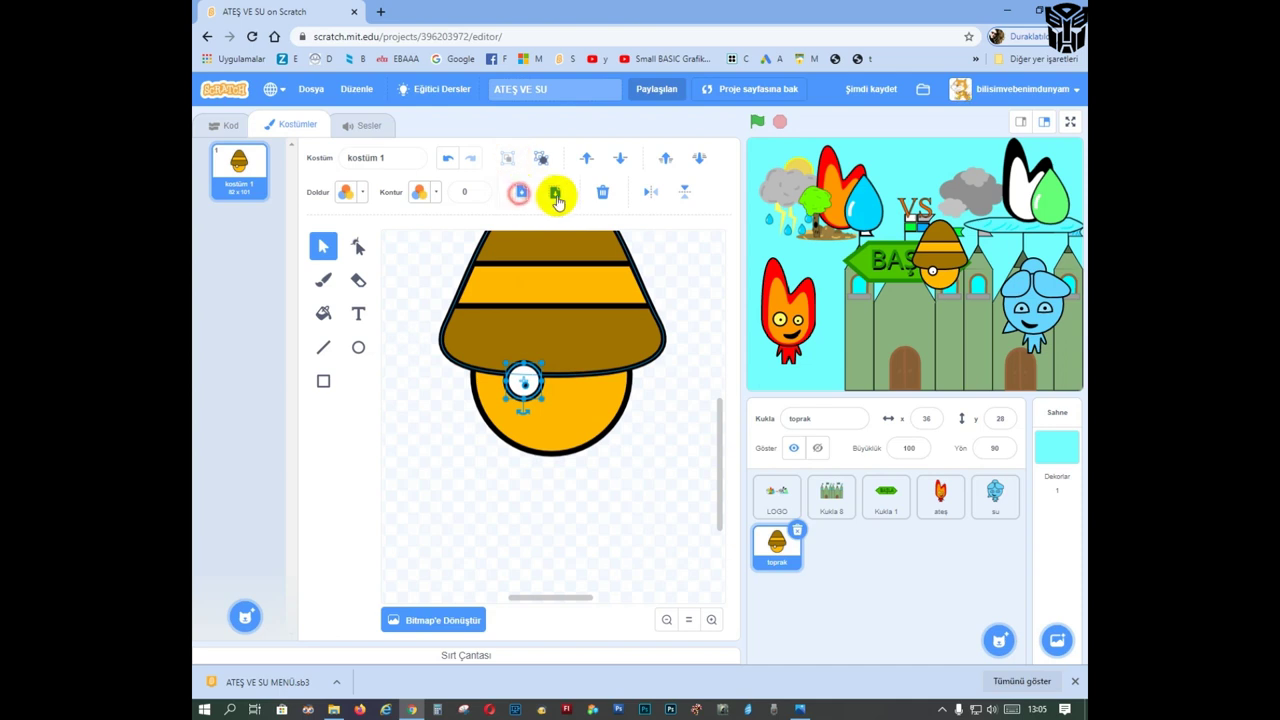
pyautogui.click(556, 191)
pyautogui.moveTo(530, 388); pyautogui.dragTo(586, 382)
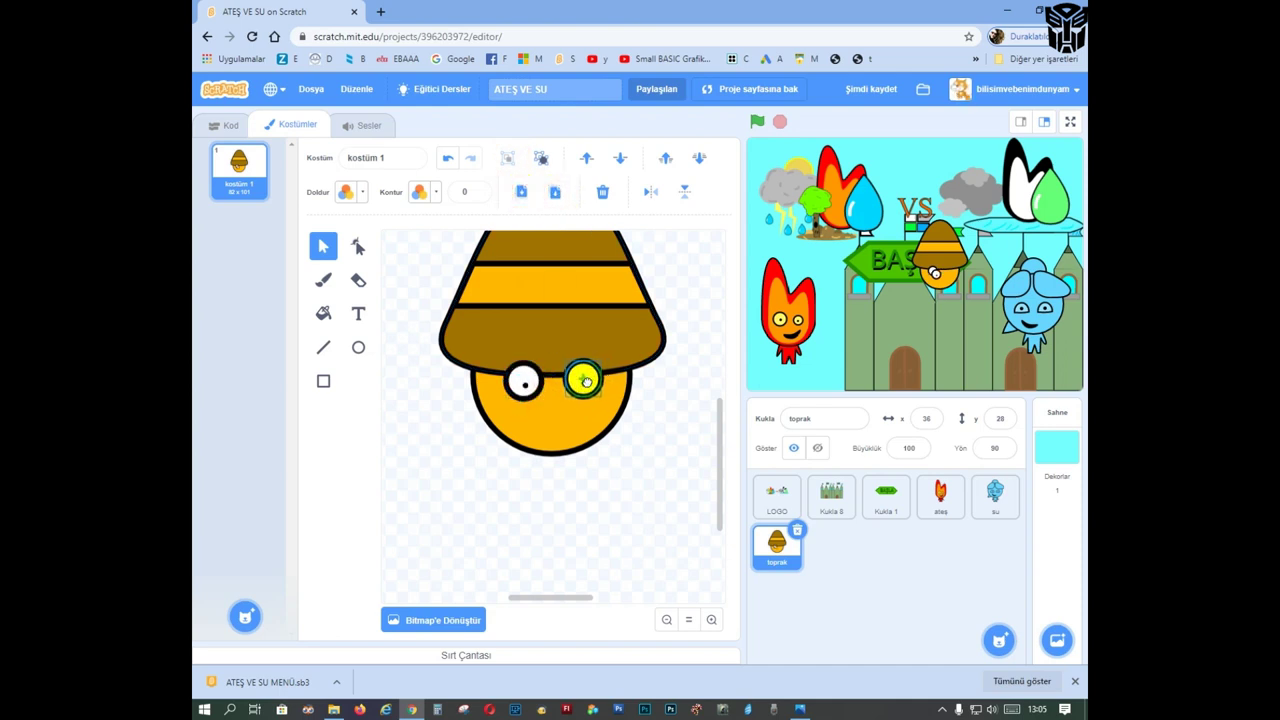
pyautogui.click(649, 192)
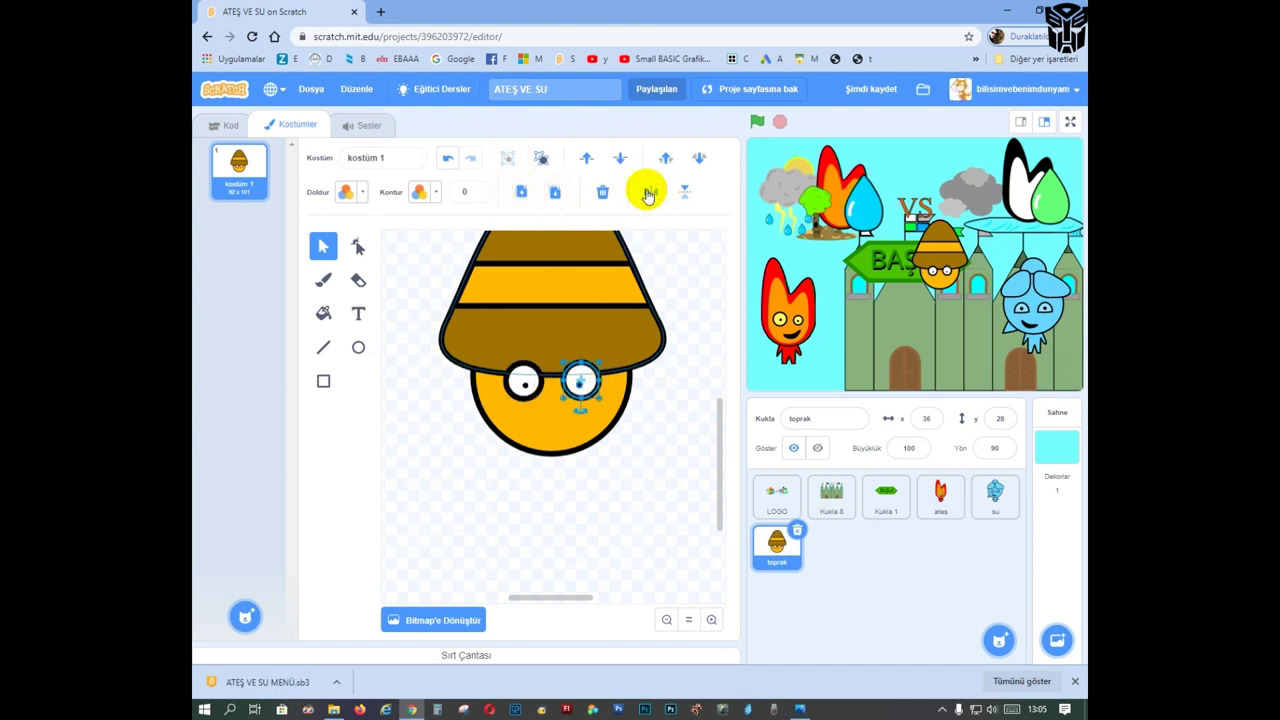
# Step: Layer both grouped eyes behind the hat brim and in front of the orange head
pyautogui.click(699, 157)
pyautogui.click(590, 159)
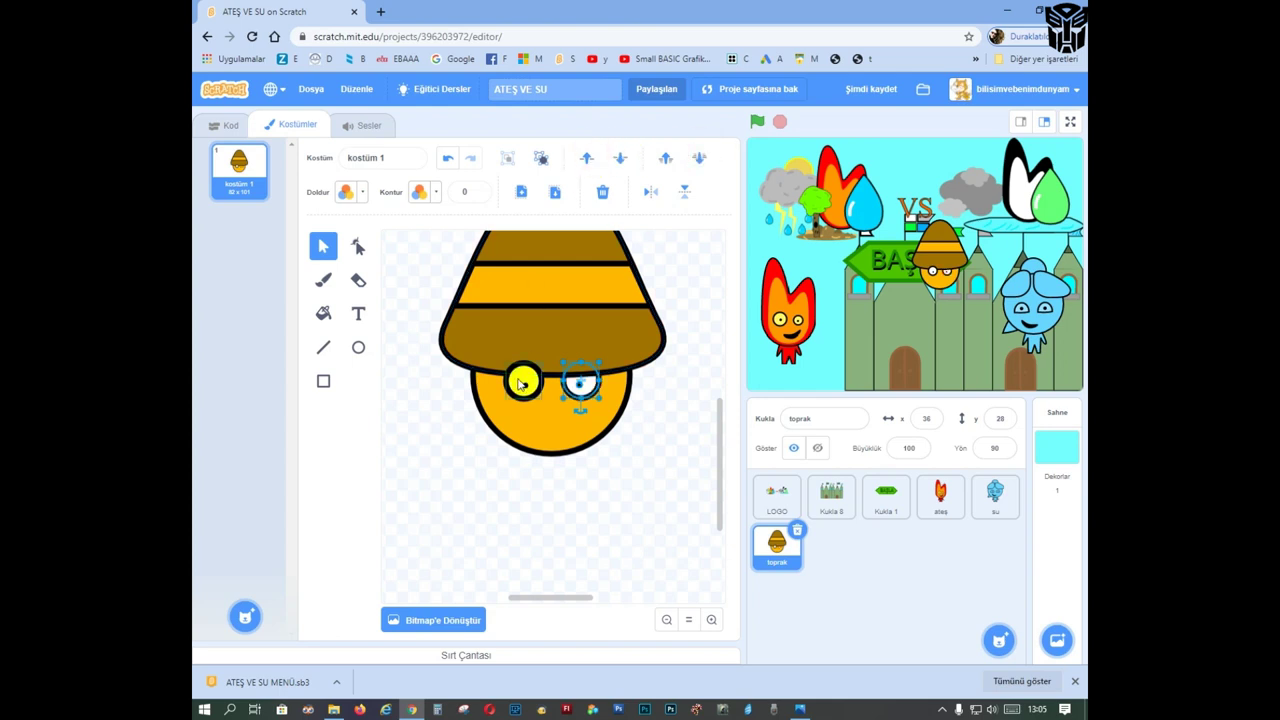
pyautogui.click(520, 385)
pyautogui.click(699, 157)
pyautogui.click(587, 157)
pyautogui.click(674, 417)
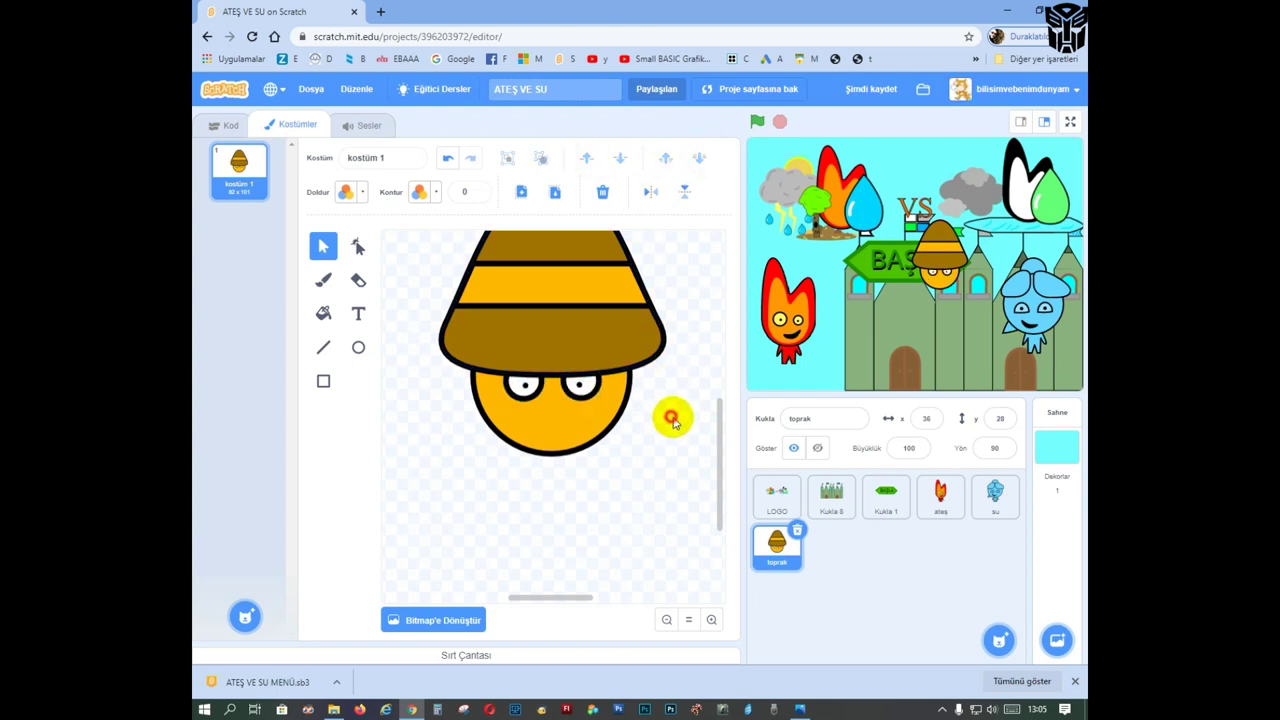
# Step: Copy the black smiling mouth from the ateş sprite's costume and place it below the eyes on toprak's face
pyautogui.click(946, 508)
pyautogui.click(556, 457)
pyautogui.click(520, 192)
pyautogui.click(555, 191)
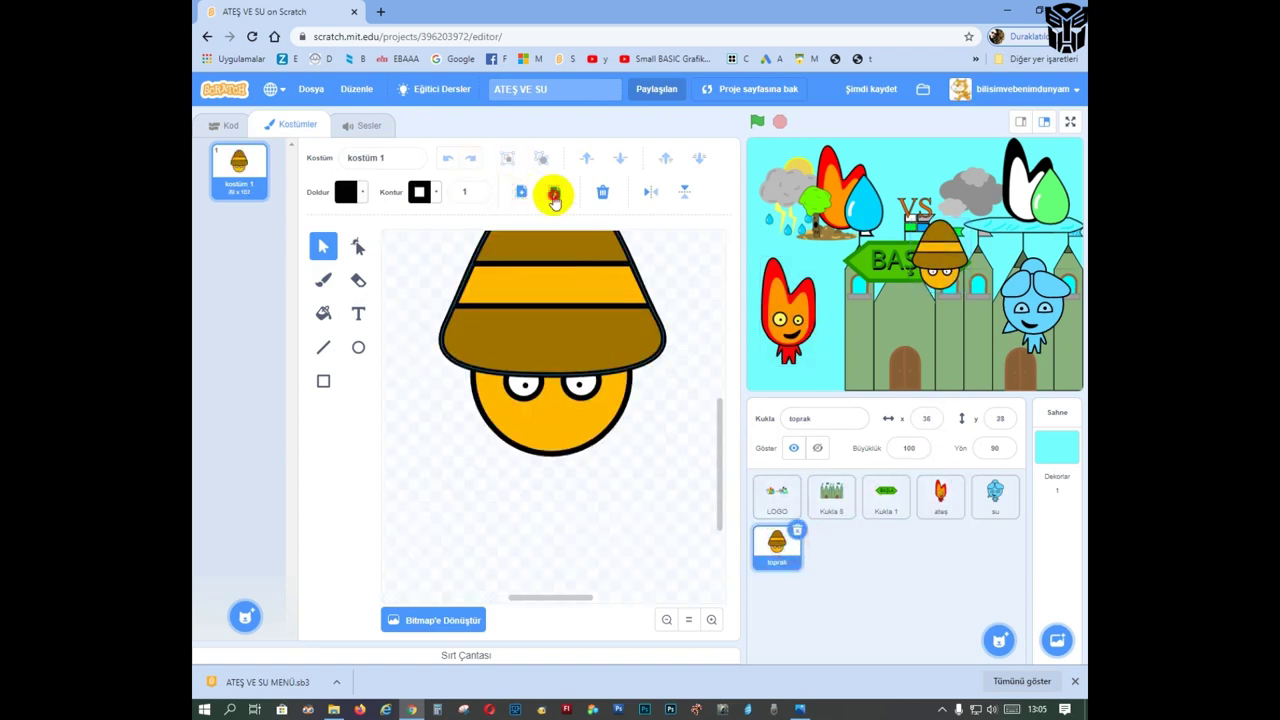
pyautogui.moveTo(588, 405); pyautogui.dragTo(587, 419)
pyautogui.click(611, 505)
# Step: Draw a narrow bright green ellipse with a black outline of width 1 and tilt it outward at the hat band's left end
pyautogui.scroll(1, 617, 455)
pyautogui.scroll(-1, 617, 448)
pyautogui.scroll(2, 614, 428)
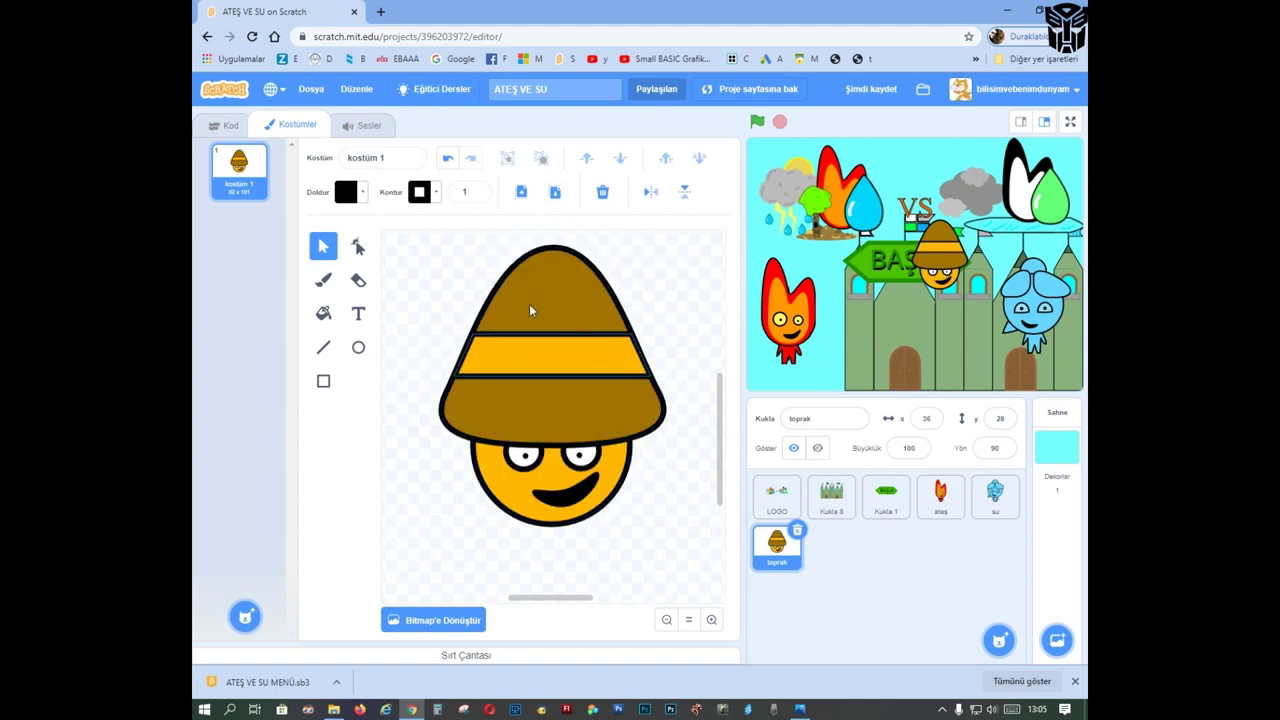
pyautogui.scroll(4, 543, 291)
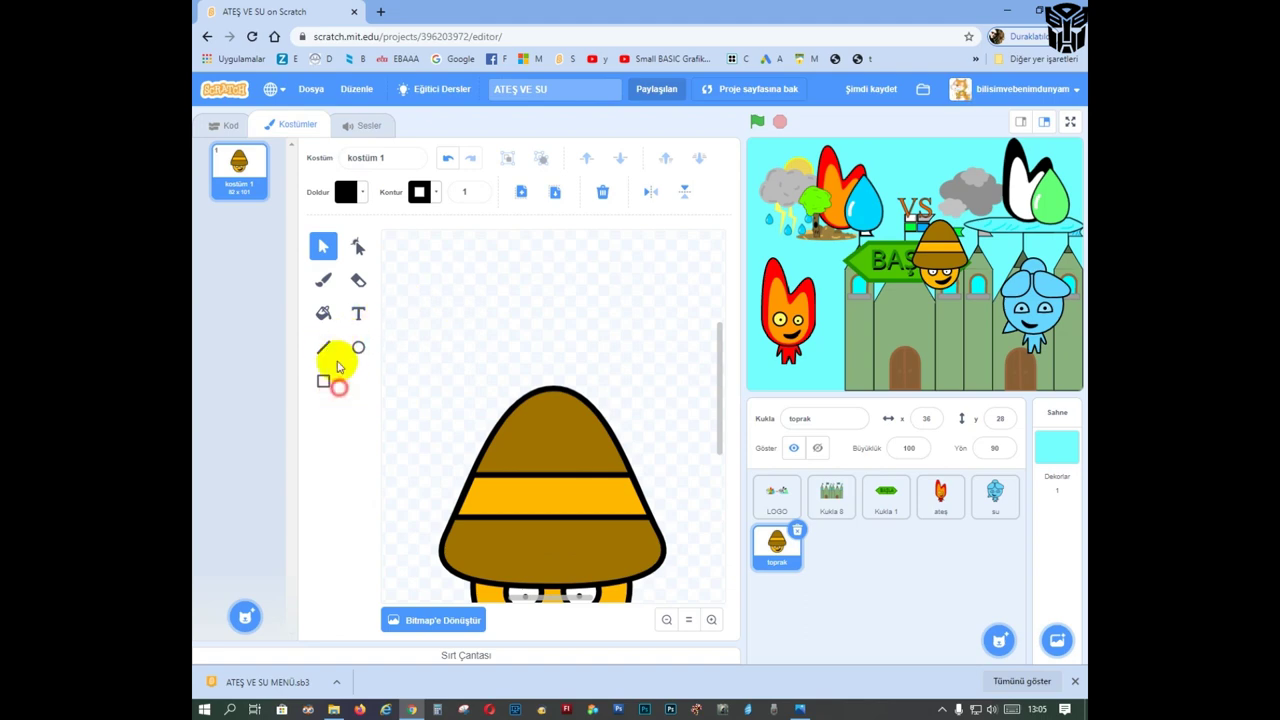
pyautogui.click(323, 380)
pyautogui.click(352, 191)
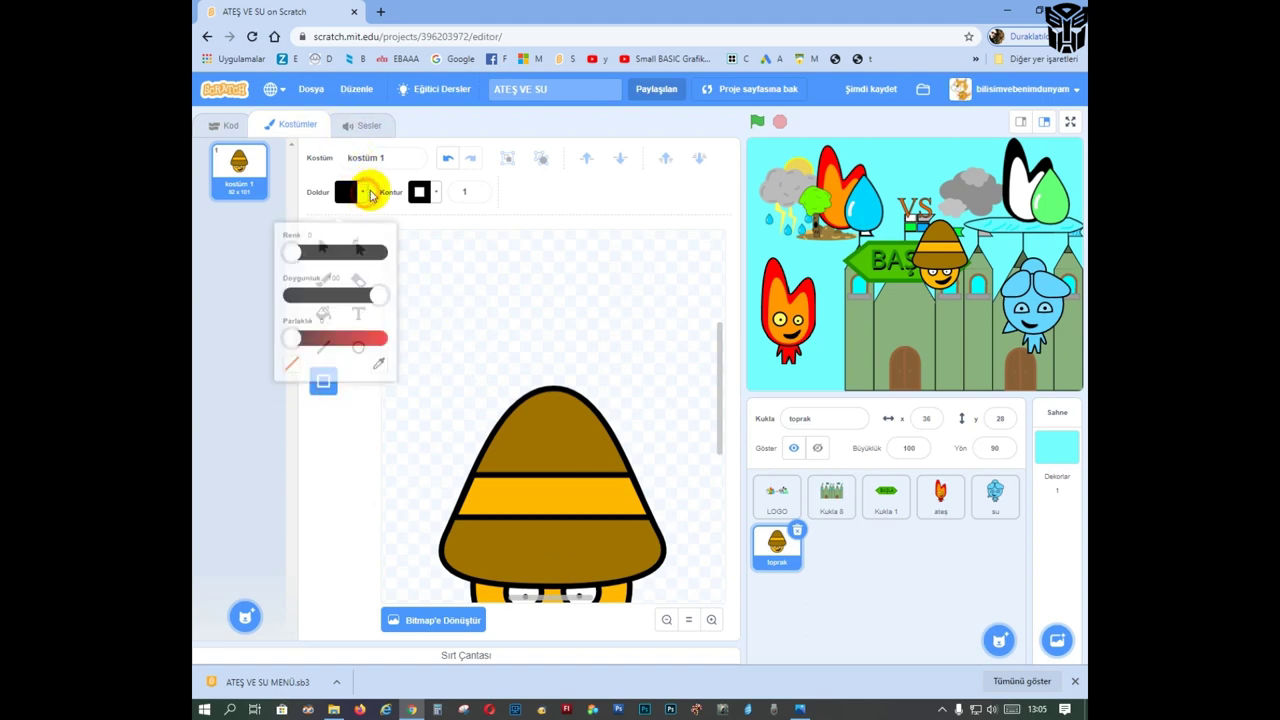
pyautogui.click(315, 327)
pyautogui.click(383, 327)
pyautogui.moveTo(298, 244); pyautogui.dragTo(315, 242)
pyautogui.click(485, 341)
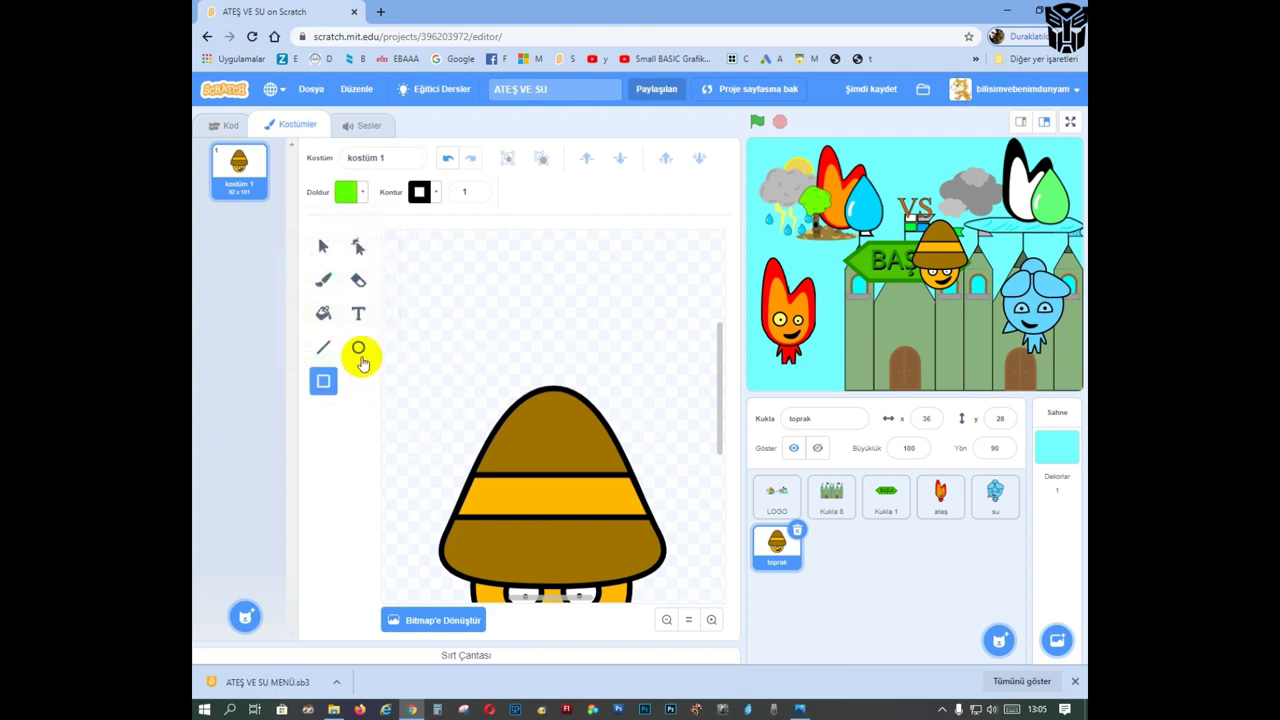
pyautogui.click(358, 350)
pyautogui.moveTo(500, 357); pyautogui.dragTo(511, 369)
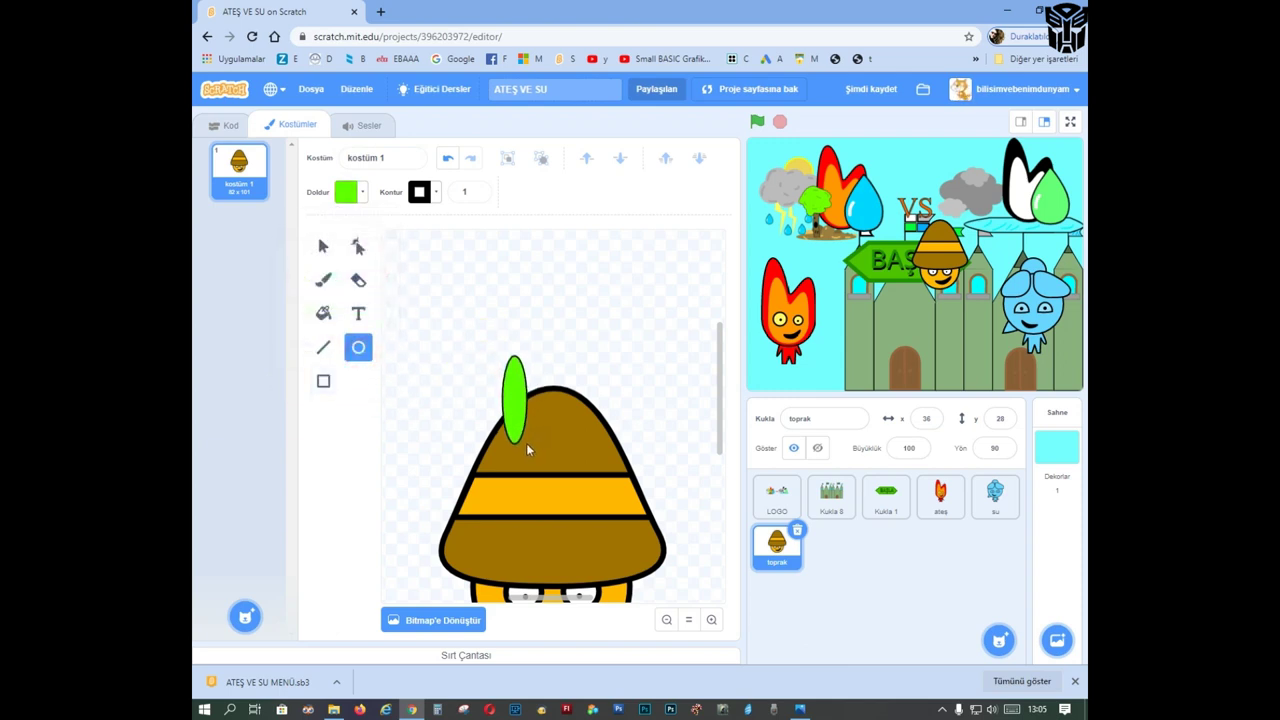
pyautogui.moveTo(514, 455); pyautogui.dragTo(447, 501)
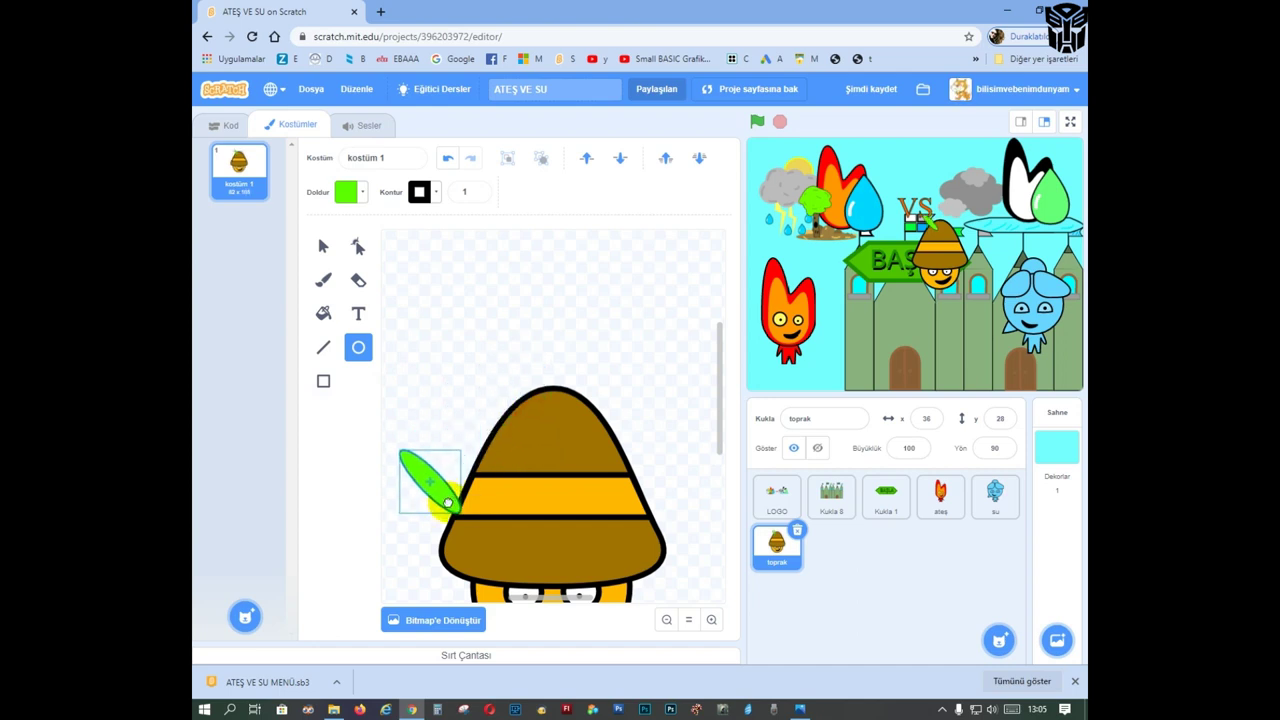
# Step: Duplicate the green leaf, rotate the copy more upright, and join it to the first leaf at the hat band
pyautogui.click(323, 246)
pyautogui.click(520, 192)
pyautogui.click(553, 192)
pyautogui.moveTo(431, 527); pyautogui.dragTo(437, 531)
pyautogui.moveTo(439, 484); pyautogui.dragTo(449, 484)
pyautogui.click(454, 387)
# Step: Draw thin black vein lines inside both green leaves with the Line tool
pyautogui.click(323, 347)
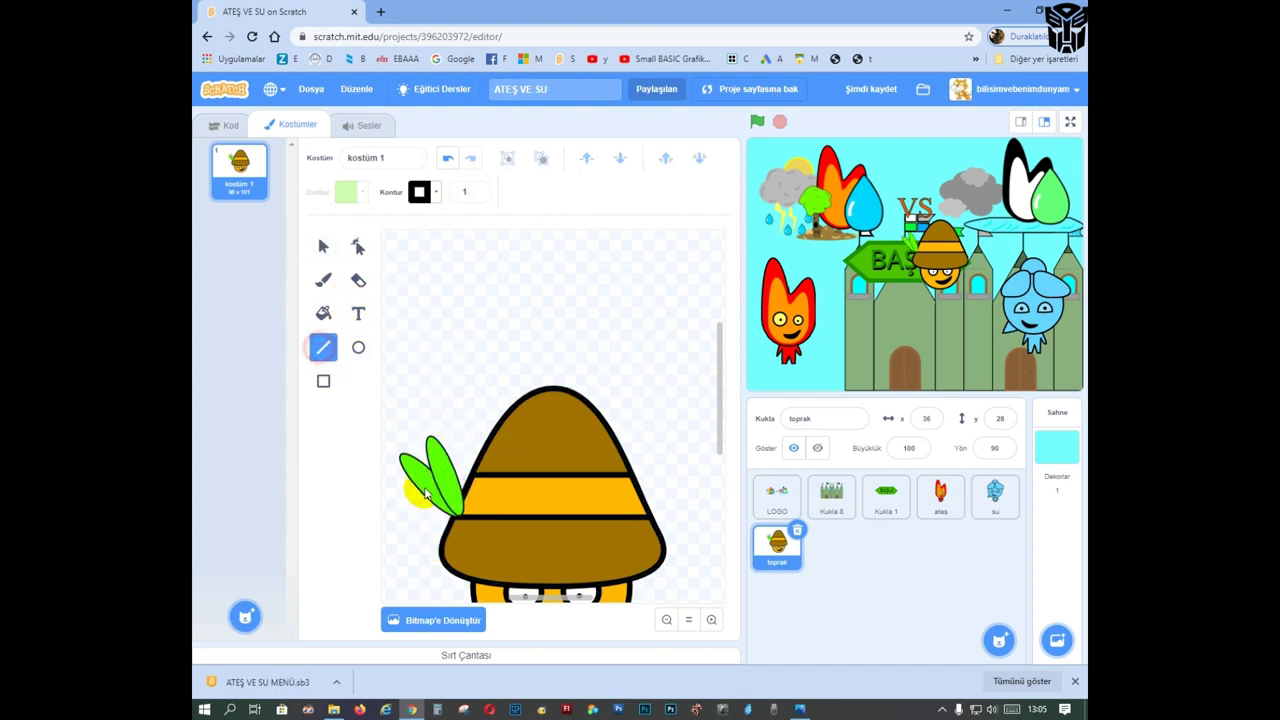
pyautogui.moveTo(454, 491)
pyautogui.mouseDown()
pyautogui.moveTo(442, 463)
pyautogui.moveTo(450, 490)
pyautogui.mouseUp()
pyautogui.click(323, 246)
pyautogui.click(432, 505)
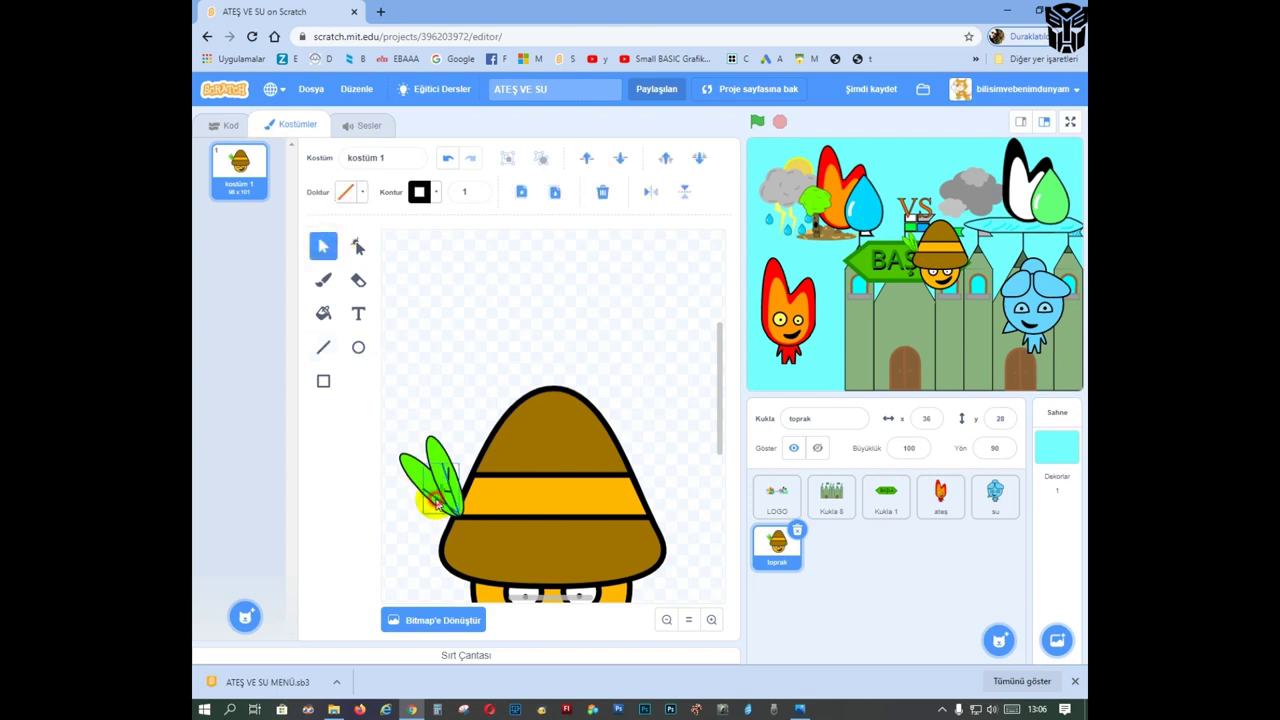
pyautogui.click(357, 245)
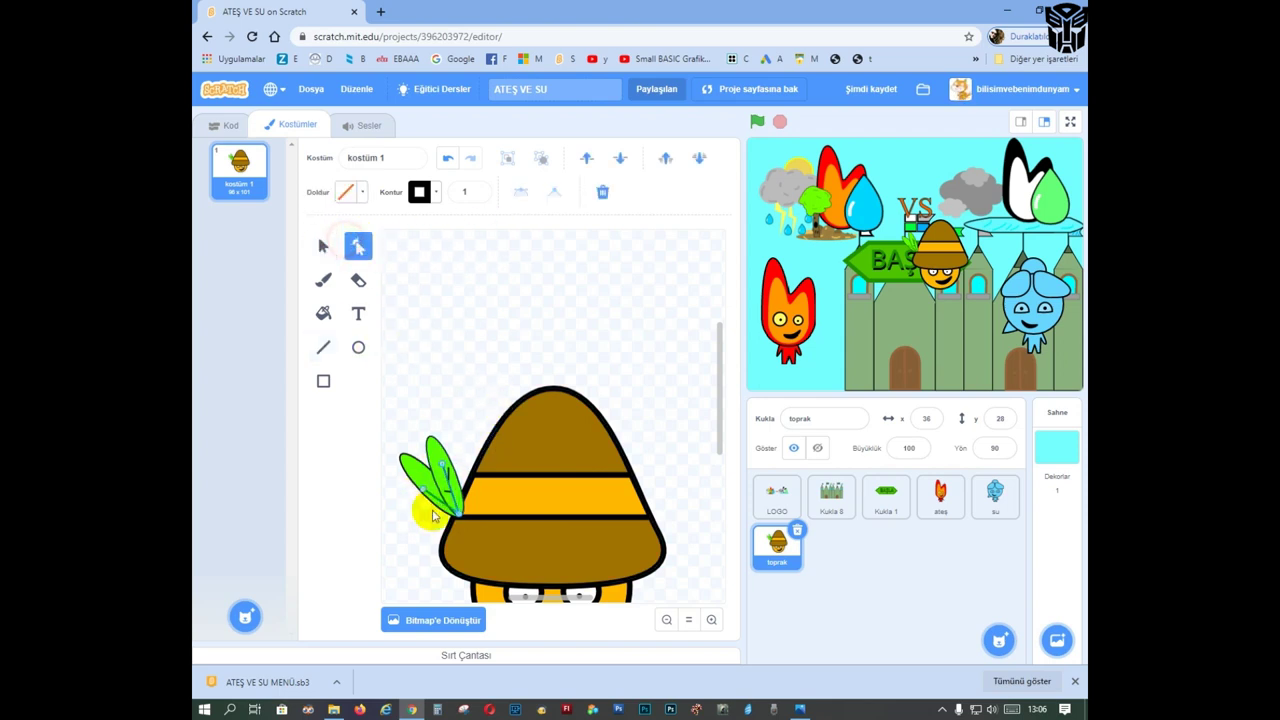
pyautogui.click(423, 490)
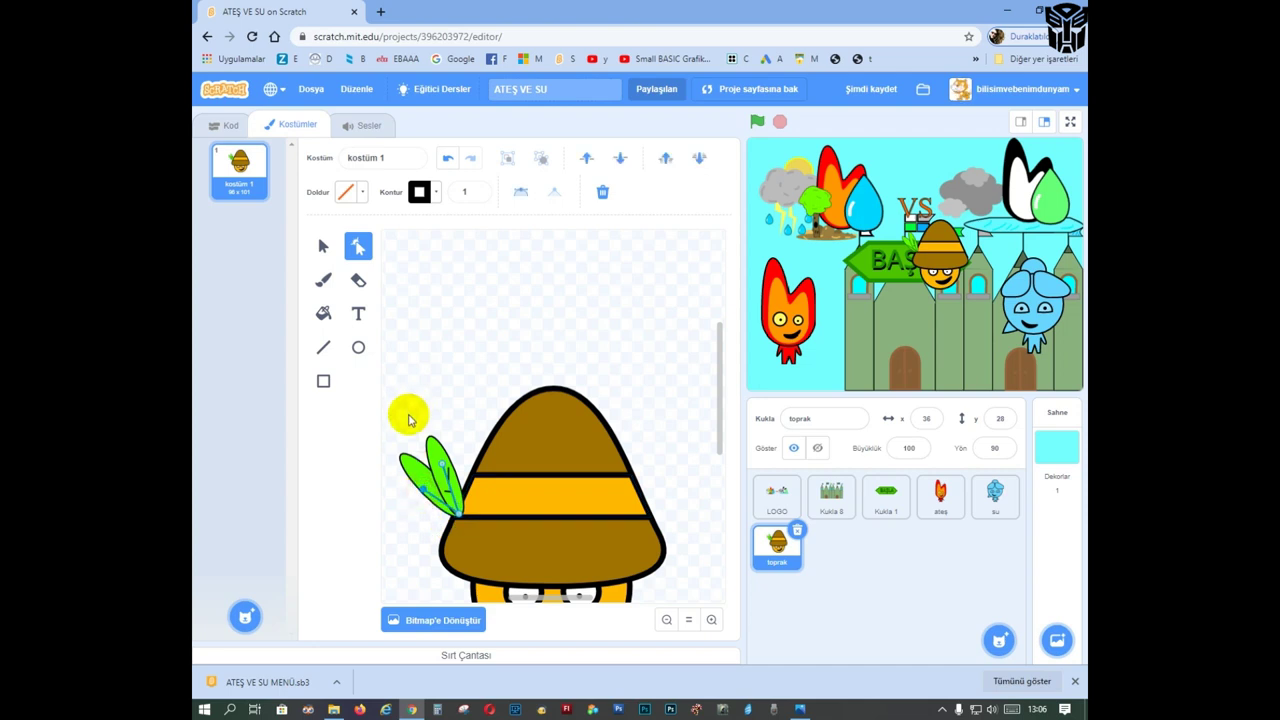
pyautogui.click(406, 386)
pyautogui.click(421, 477)
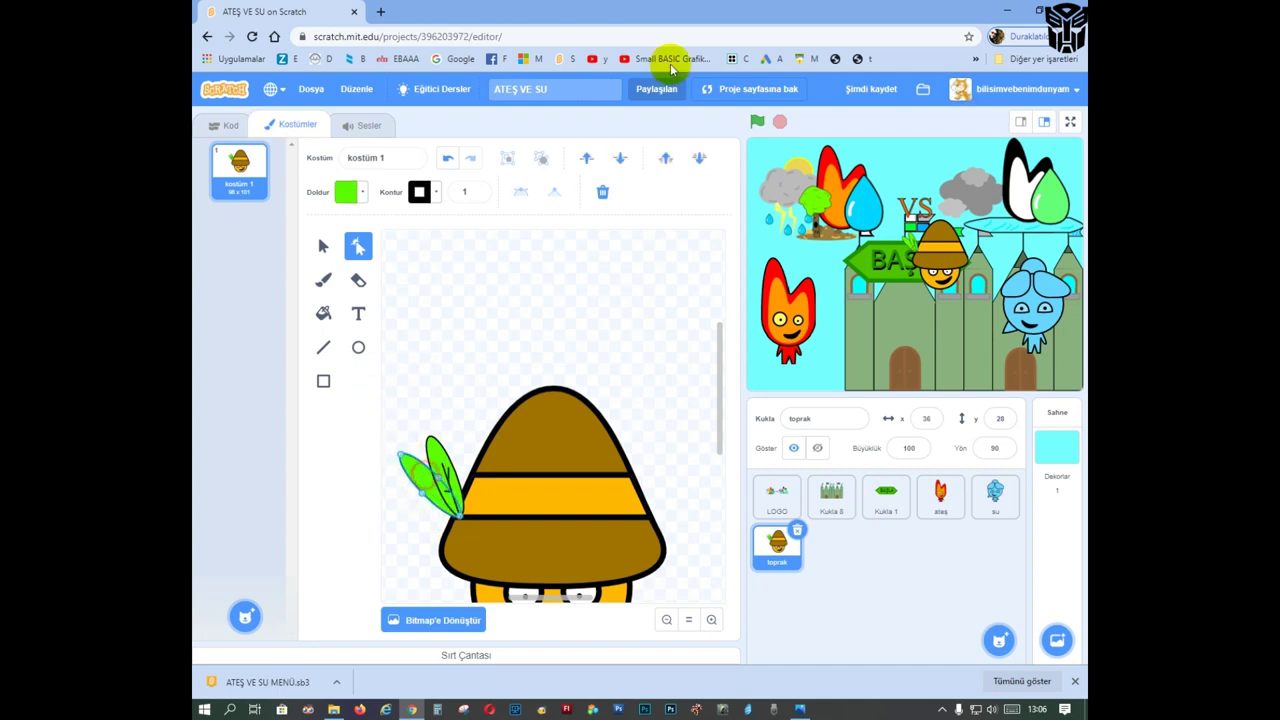
pyautogui.click(323, 347)
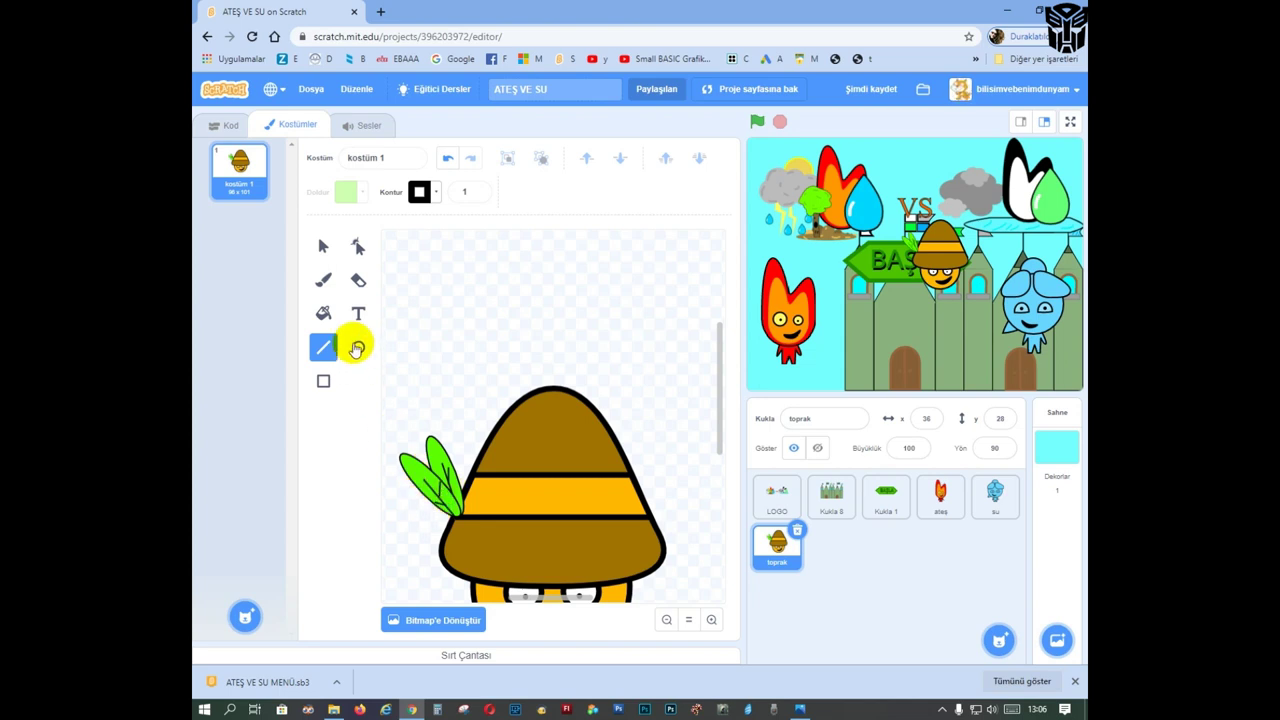
pyautogui.click(358, 246)
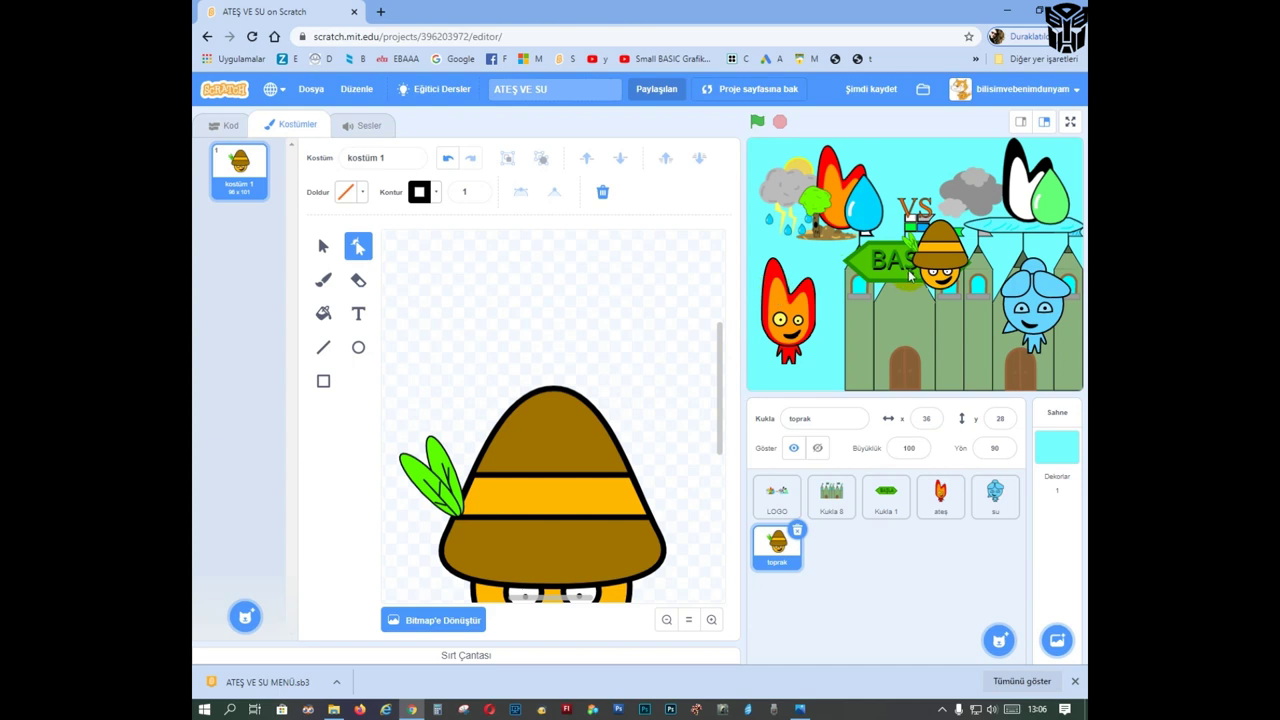
# Step: Move the toprak sprite on the stage to below the BAŞLA sign
pyautogui.moveTo(937, 258); pyautogui.dragTo(890, 315)
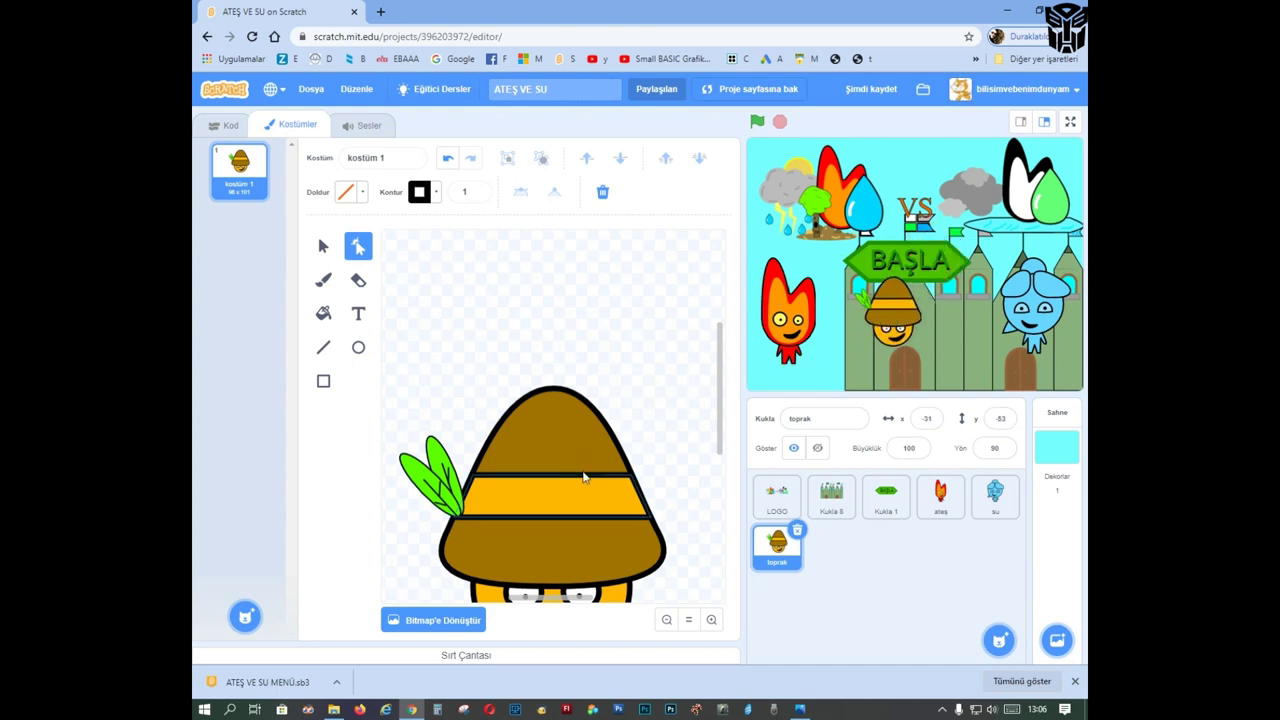
# Step: Copy the red body from the ateş sprite's costume and paste it into toprak's costume
pyautogui.click(940, 495)
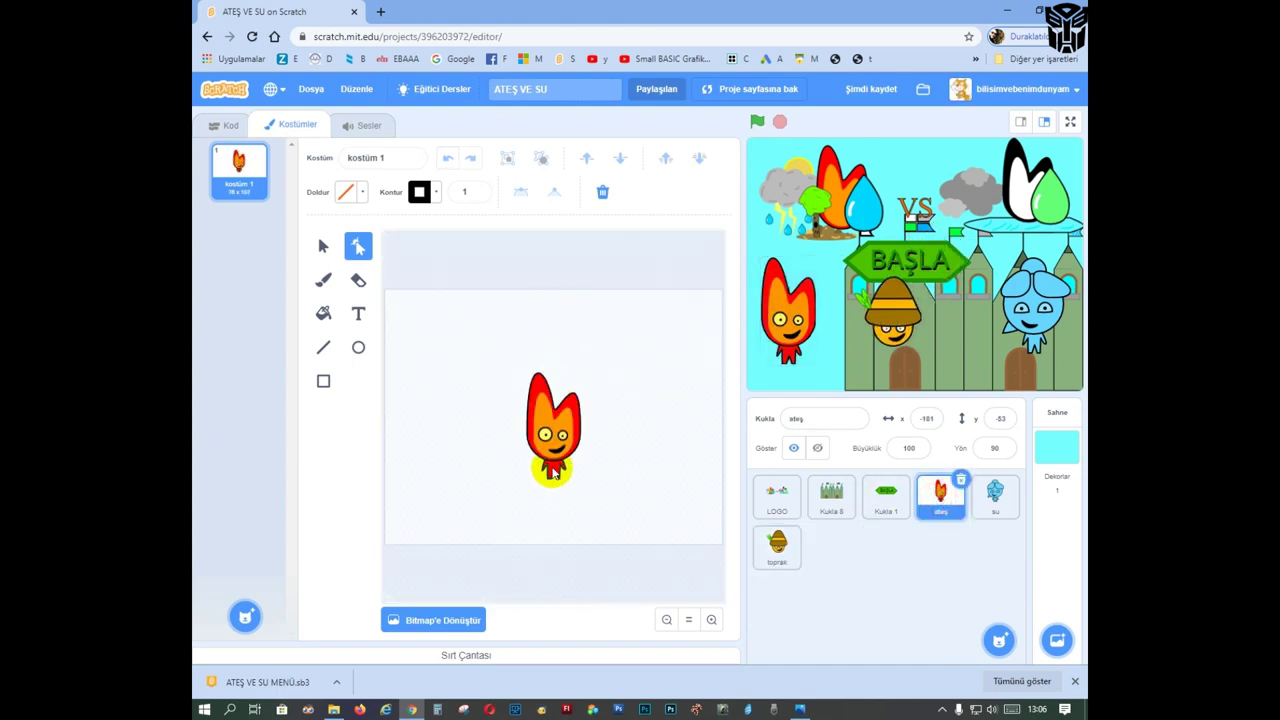
pyautogui.click(321, 248)
pyautogui.click(508, 183)
pyautogui.click(779, 543)
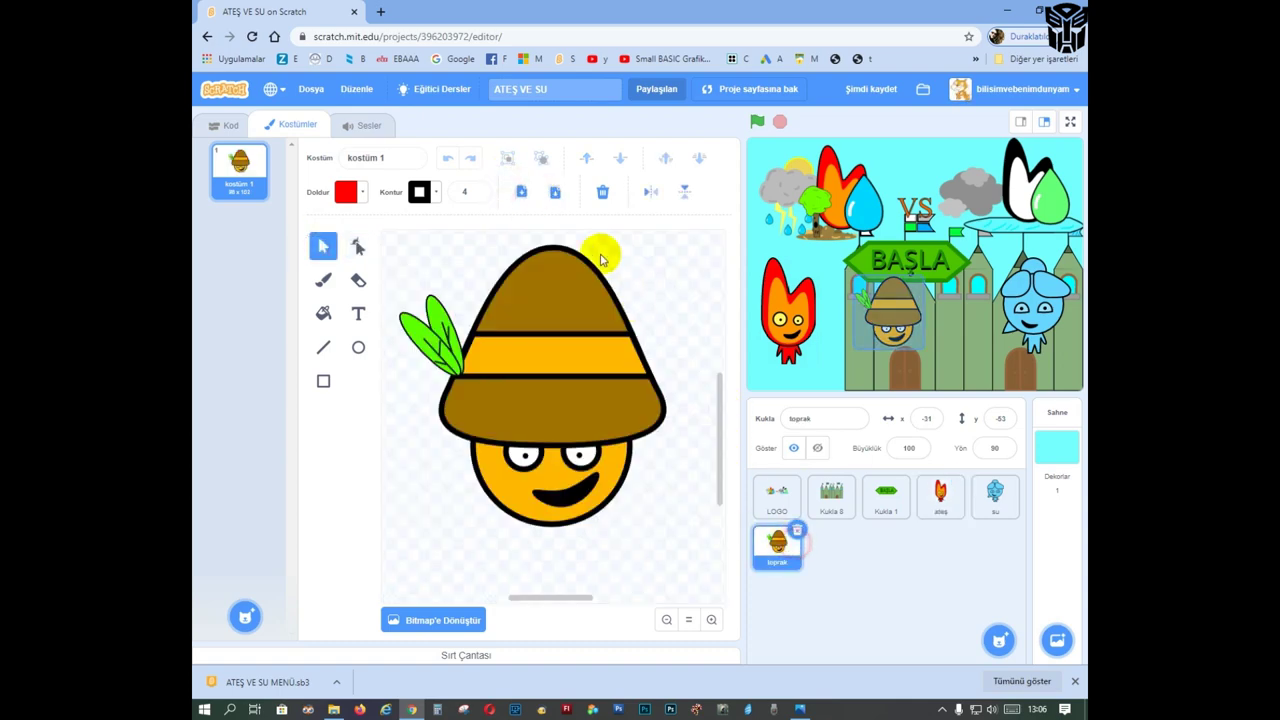
pyautogui.click(555, 191)
# Step: Fit the red body under toprak's head at a slightly smaller size and send it to the back
pyautogui.scroll(-3, 598, 368)
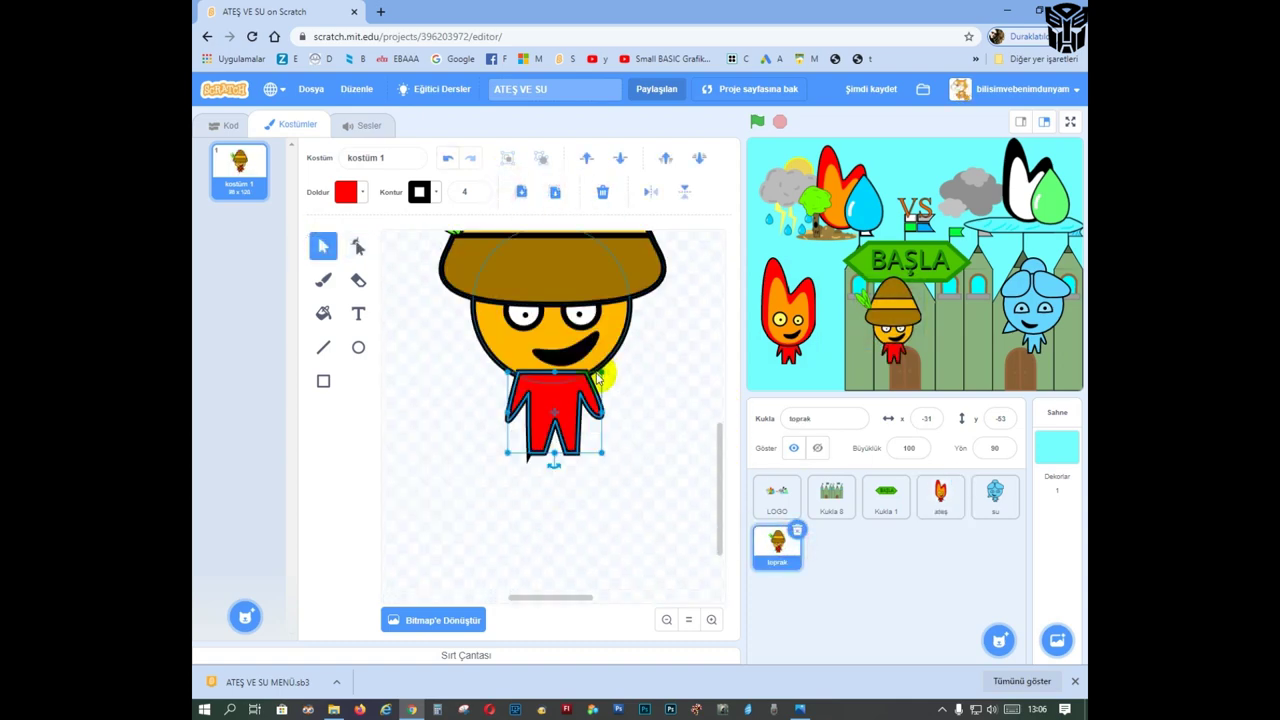
pyautogui.moveTo(601, 375); pyautogui.dragTo(572, 396)
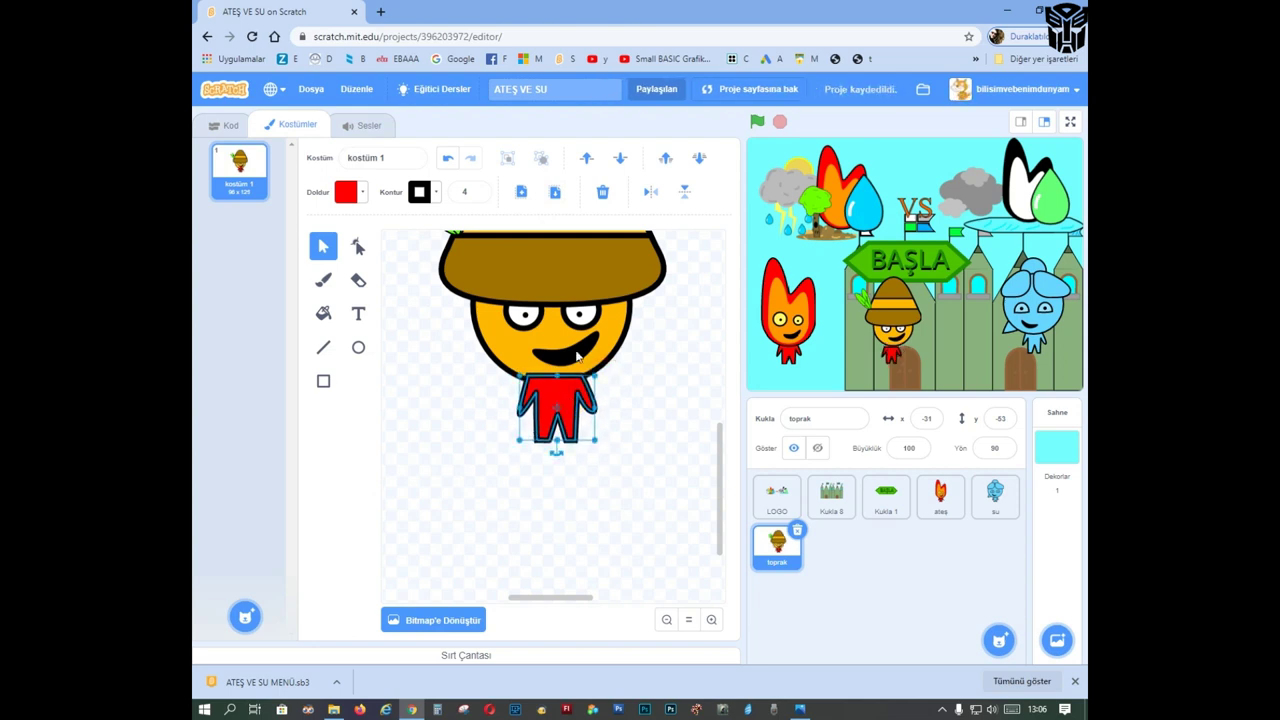
pyautogui.click(694, 157)
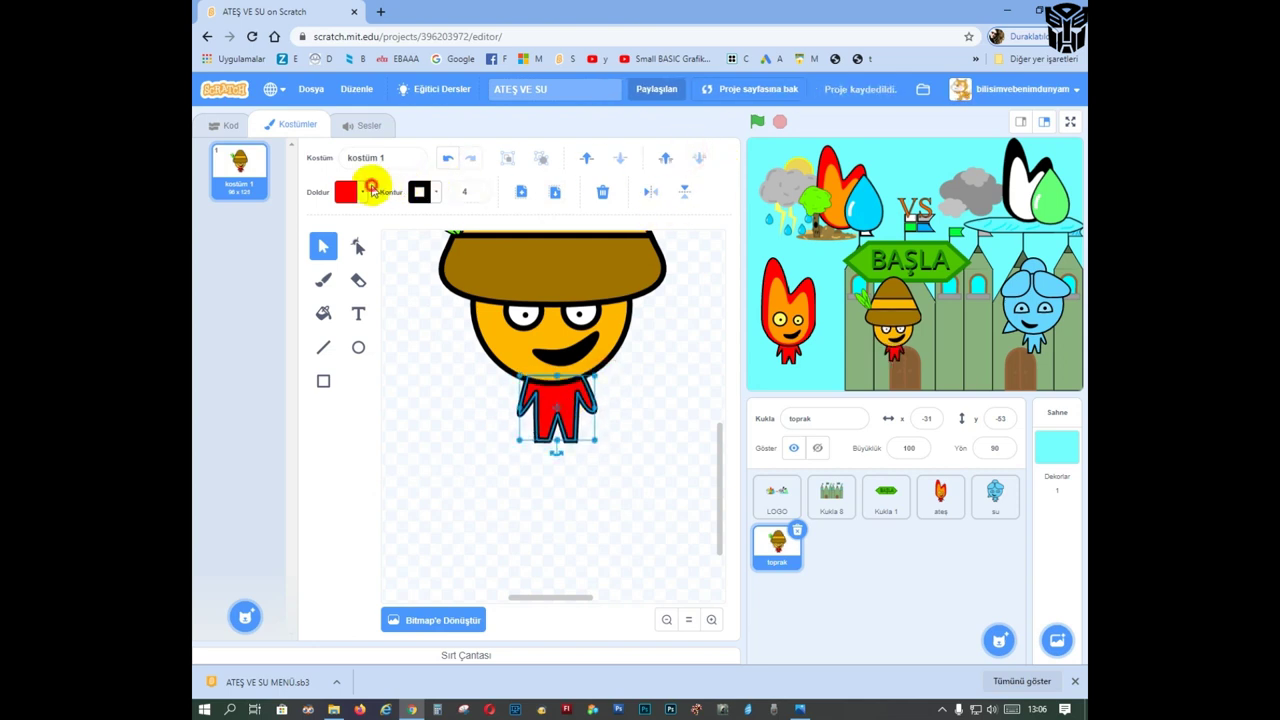
# Step: Fill the red body with the orange sampled from toprak's face
pyautogui.click(366, 195)
pyautogui.click(380, 378)
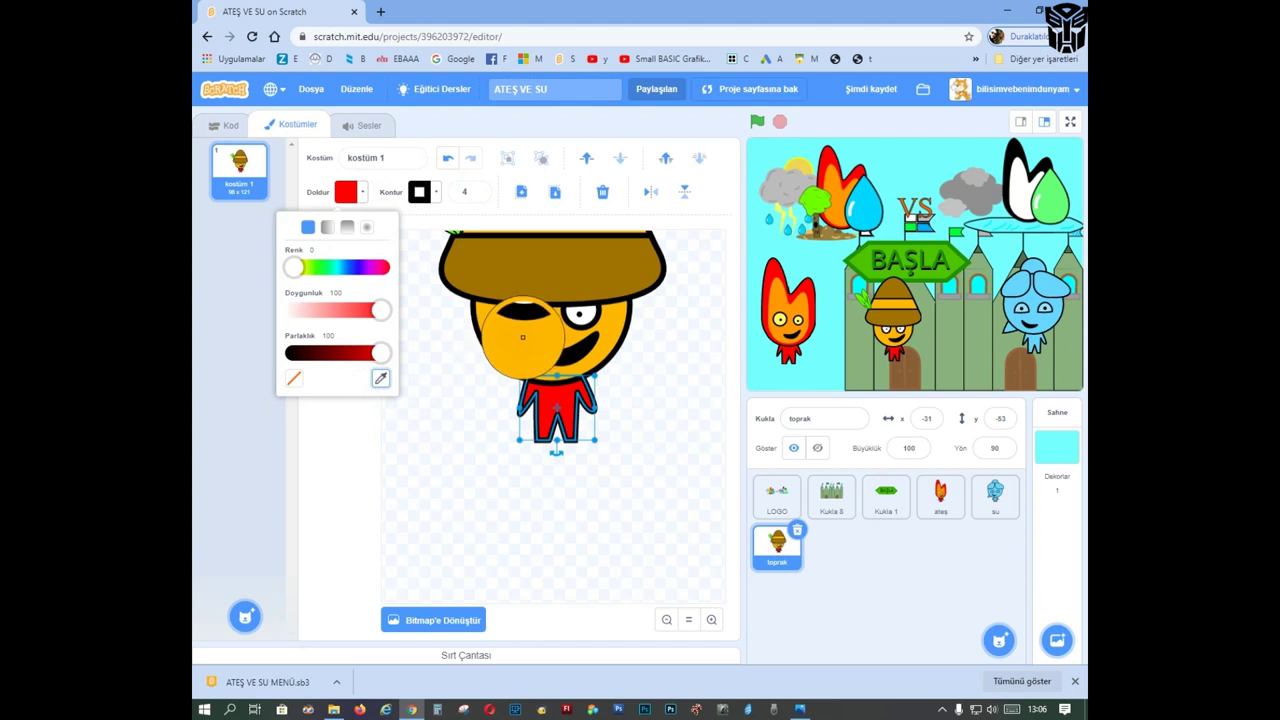
pyautogui.click(512, 340)
pyautogui.click(467, 457)
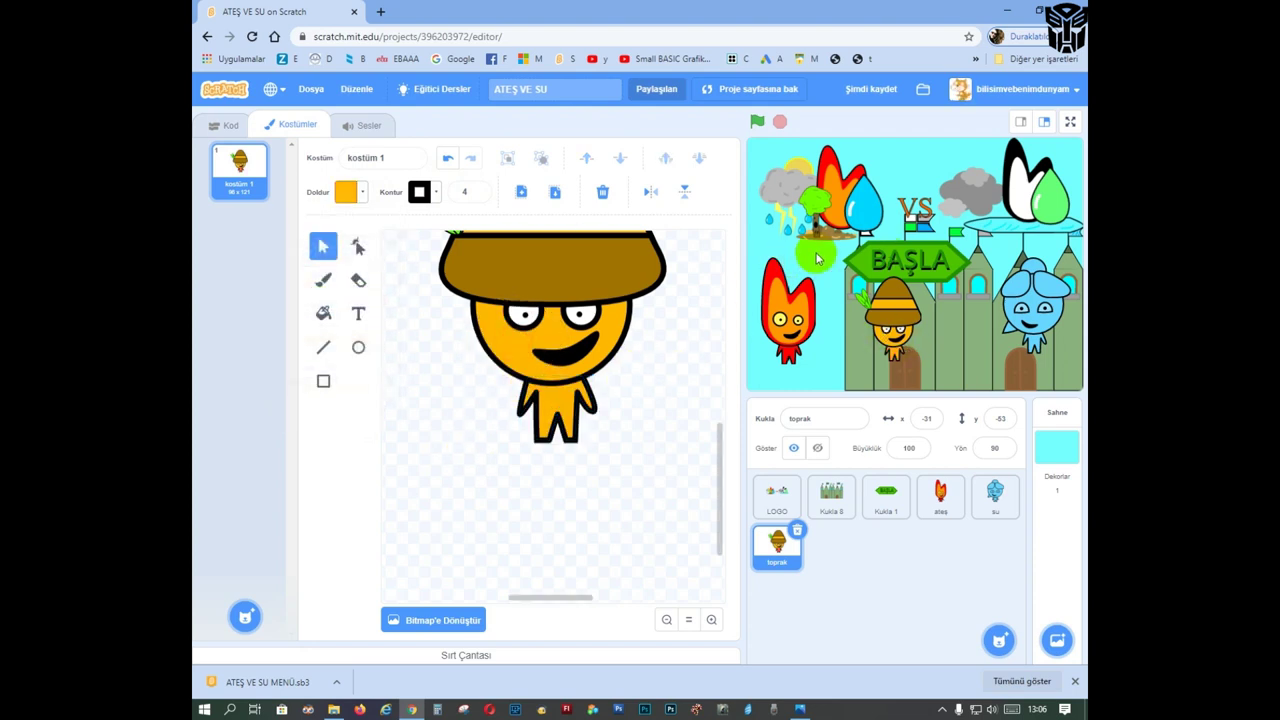
# Step: Move the toprak sprite on the stage to x 87, y -46, beside the blue su character
pyautogui.moveTo(900, 340); pyautogui.dragTo(983, 347)
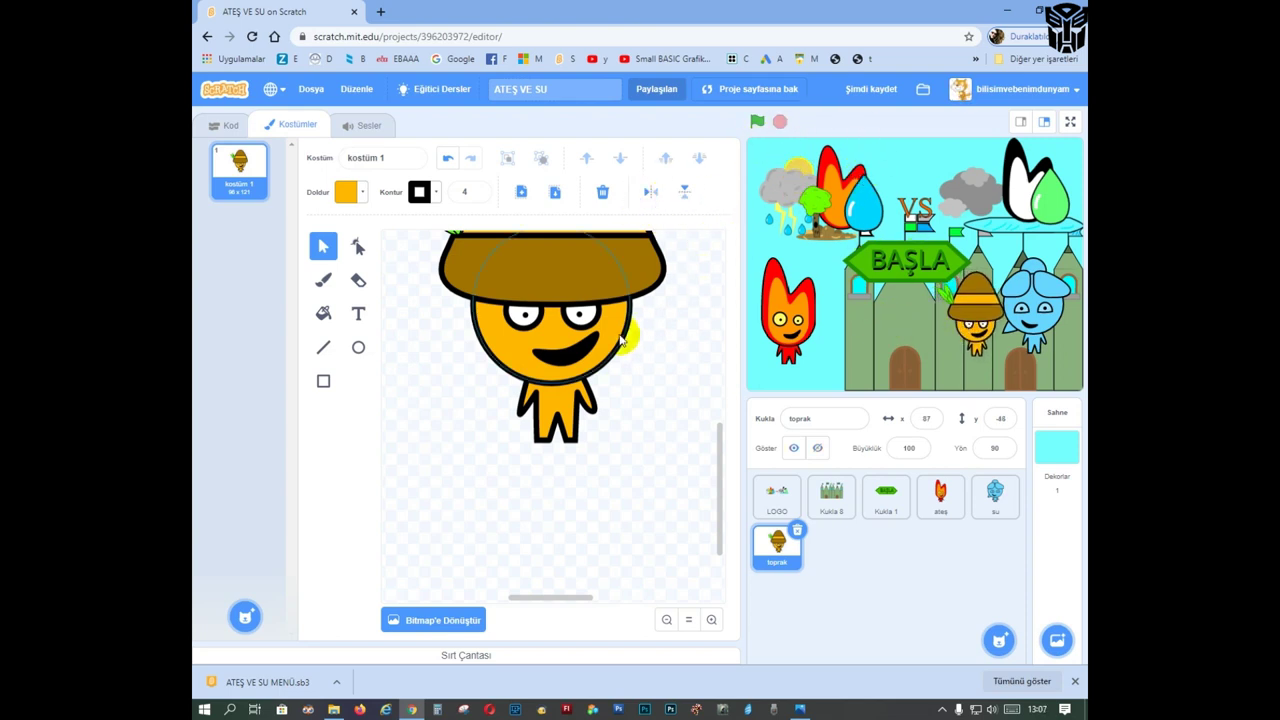
pyautogui.click(623, 465)
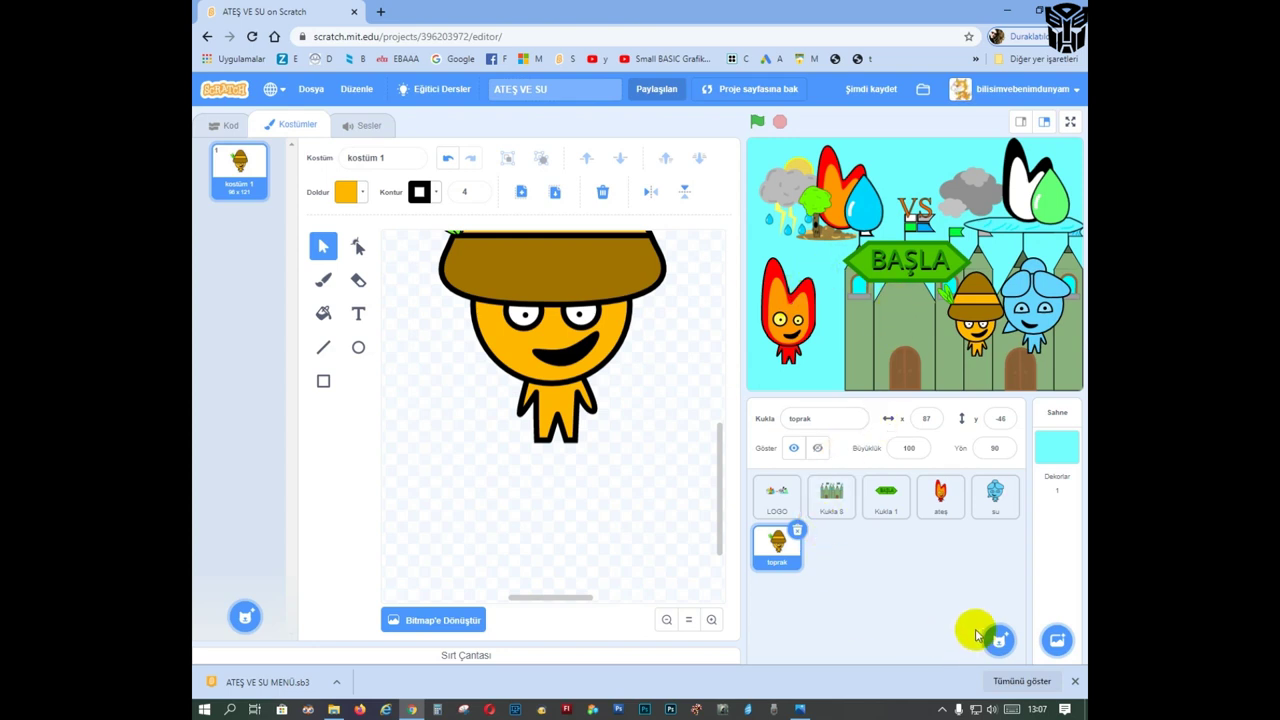
# Step: Add a new blank painted sprite to the project and name it hava
pyautogui.moveTo(1000, 641)
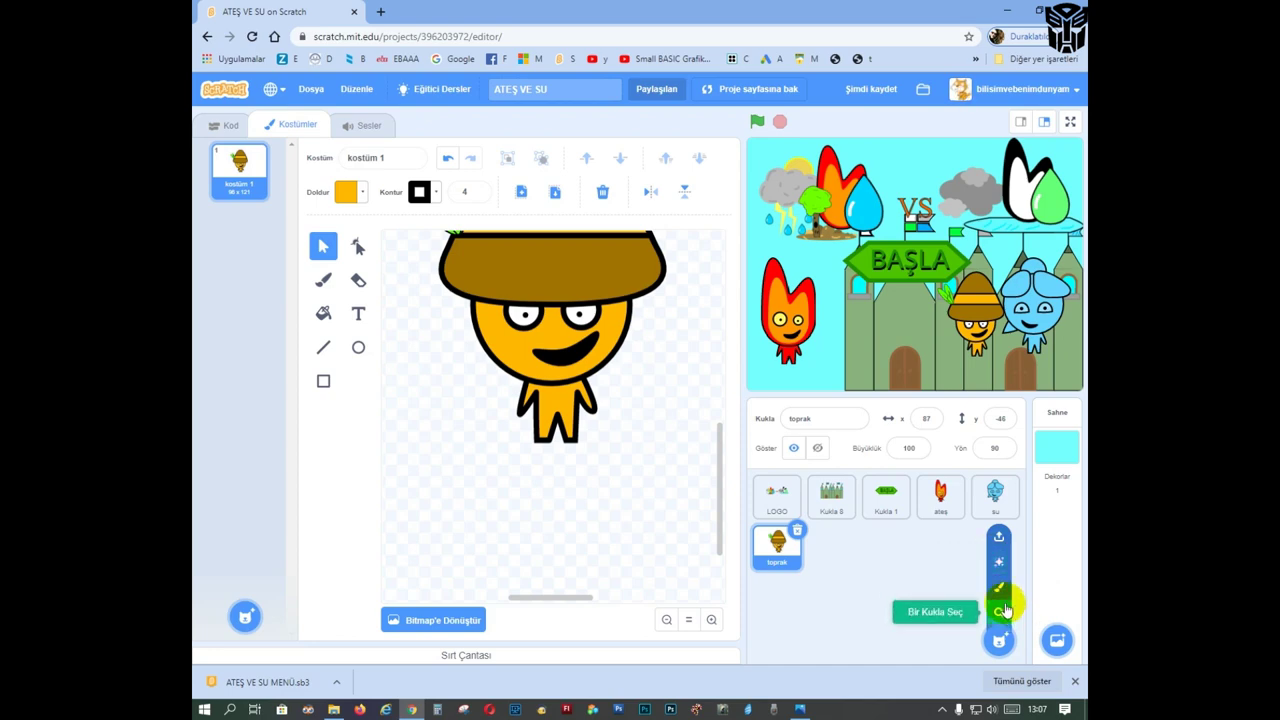
pyautogui.click(998, 588)
pyautogui.click(815, 418)
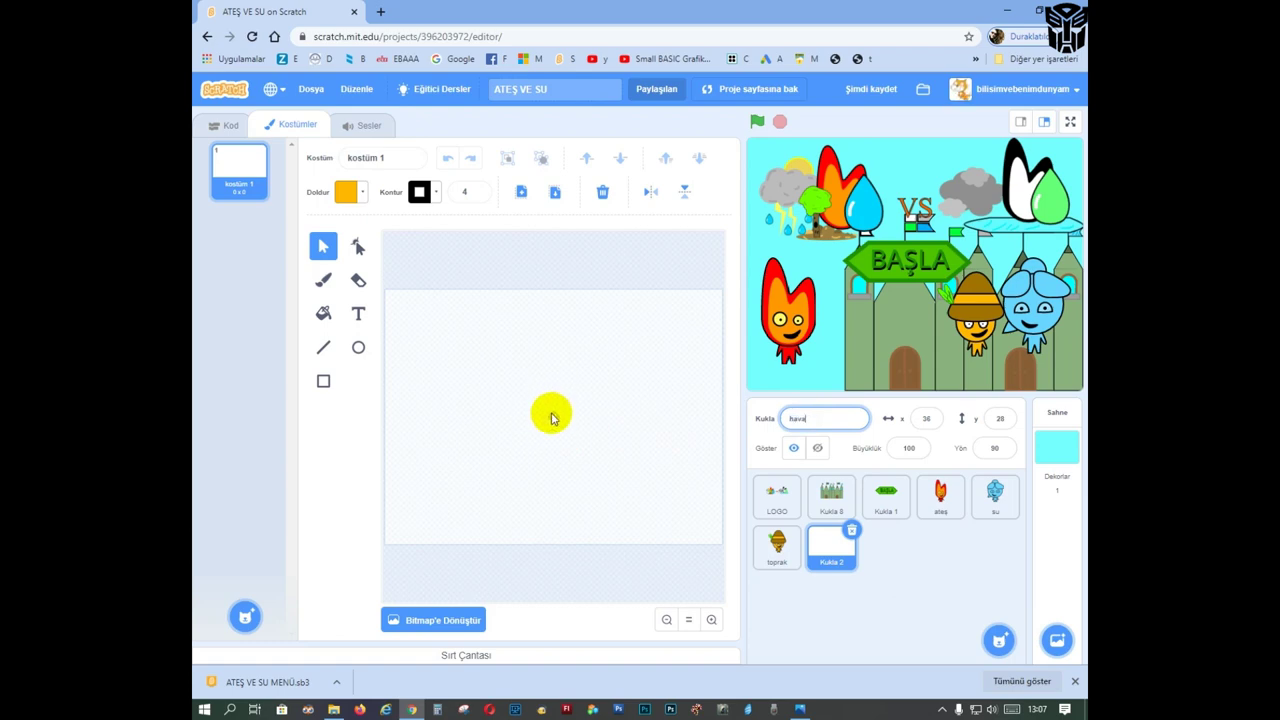
pyautogui.click(777, 543)
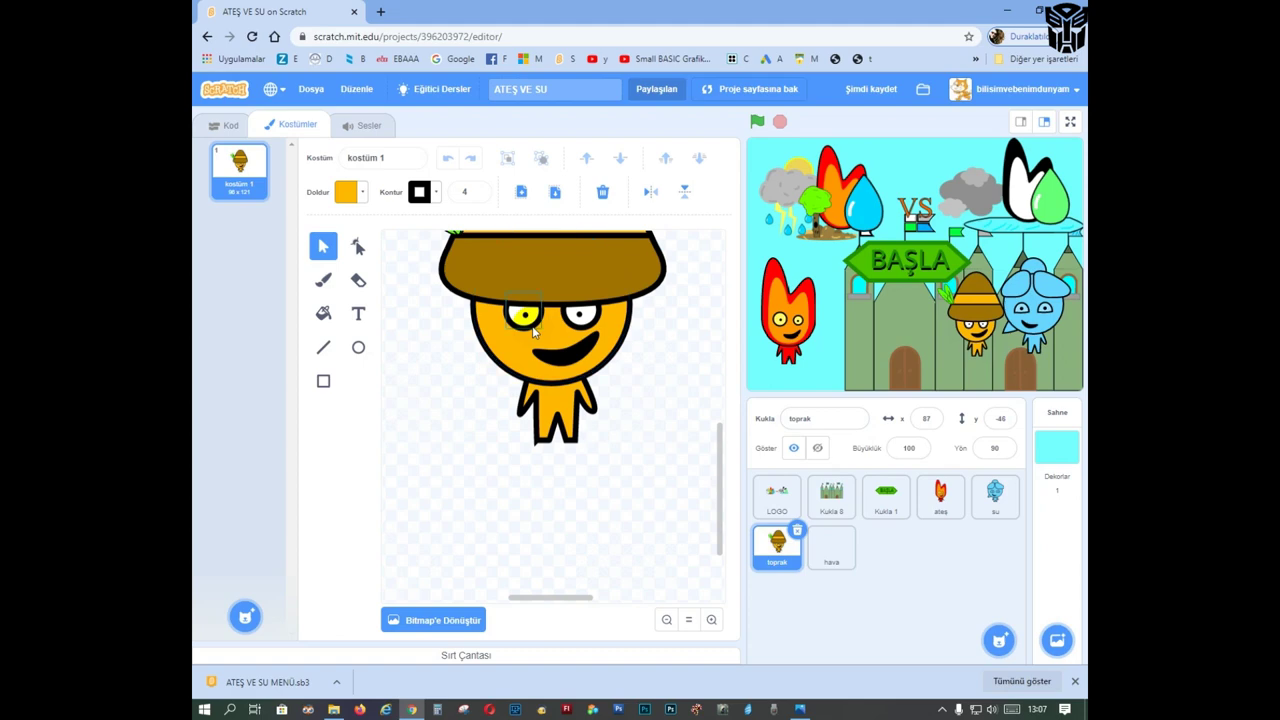
pyautogui.scroll(2, 533, 331)
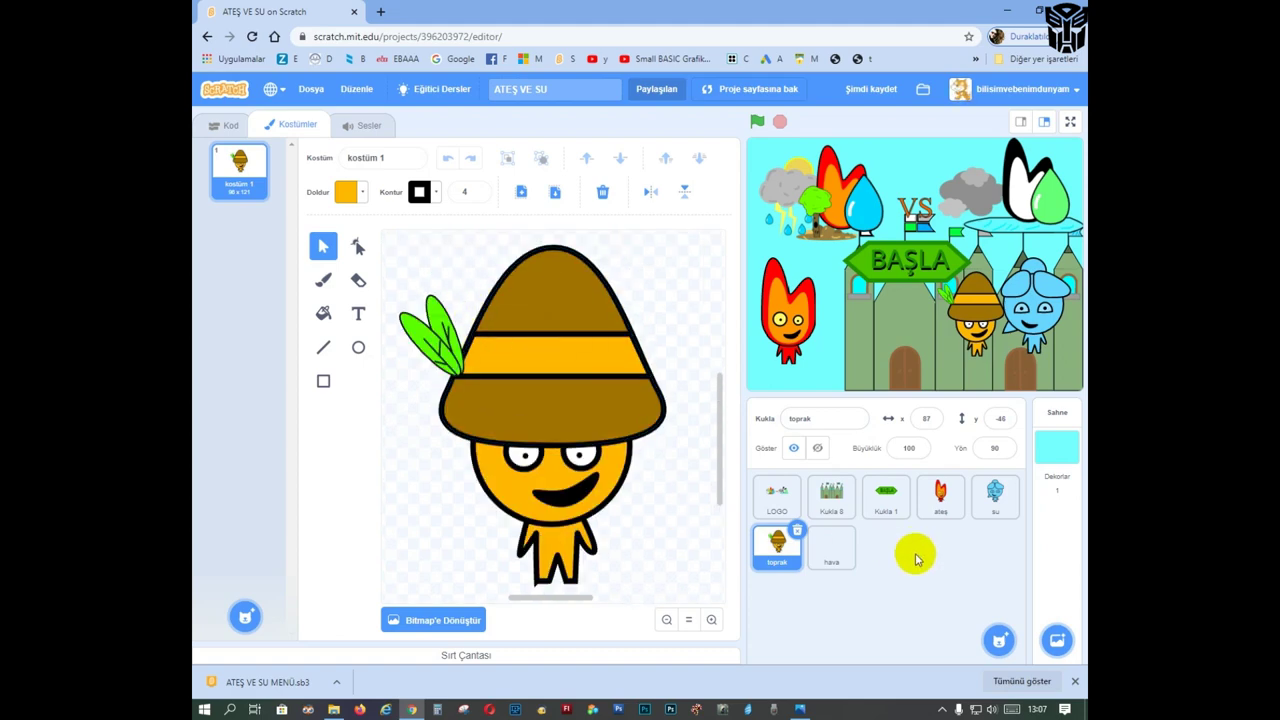
pyautogui.click(835, 555)
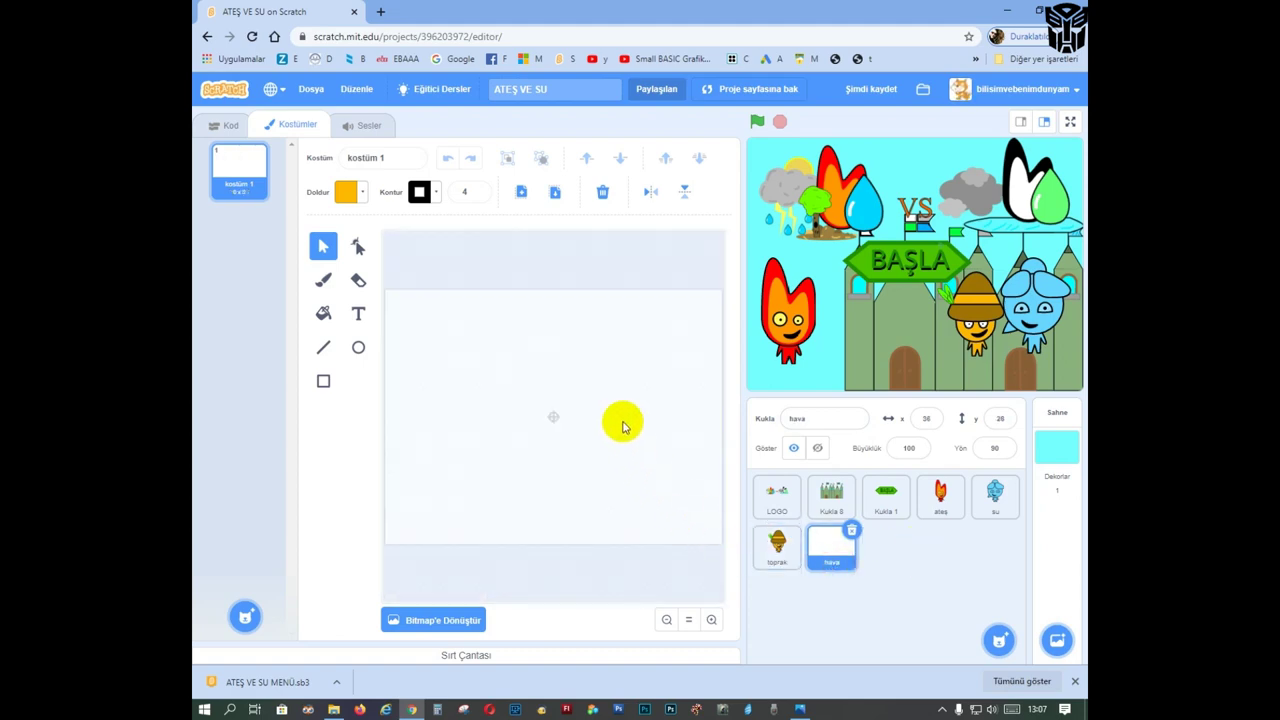
# Step: Draw a large bright cyan circle about 70 by 70 with a black outline, centred on hava's costume, as the head
pyautogui.click(711, 620)
pyautogui.click(711, 620)
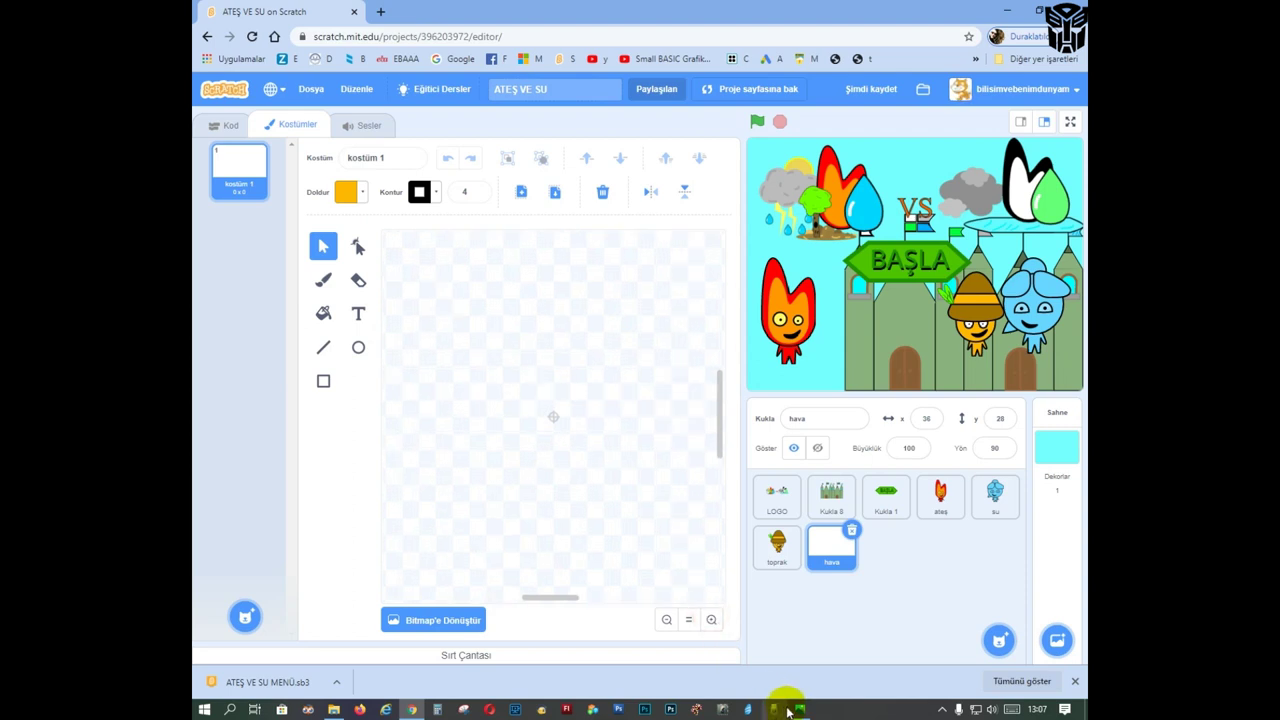
pyautogui.moveTo(800, 706)
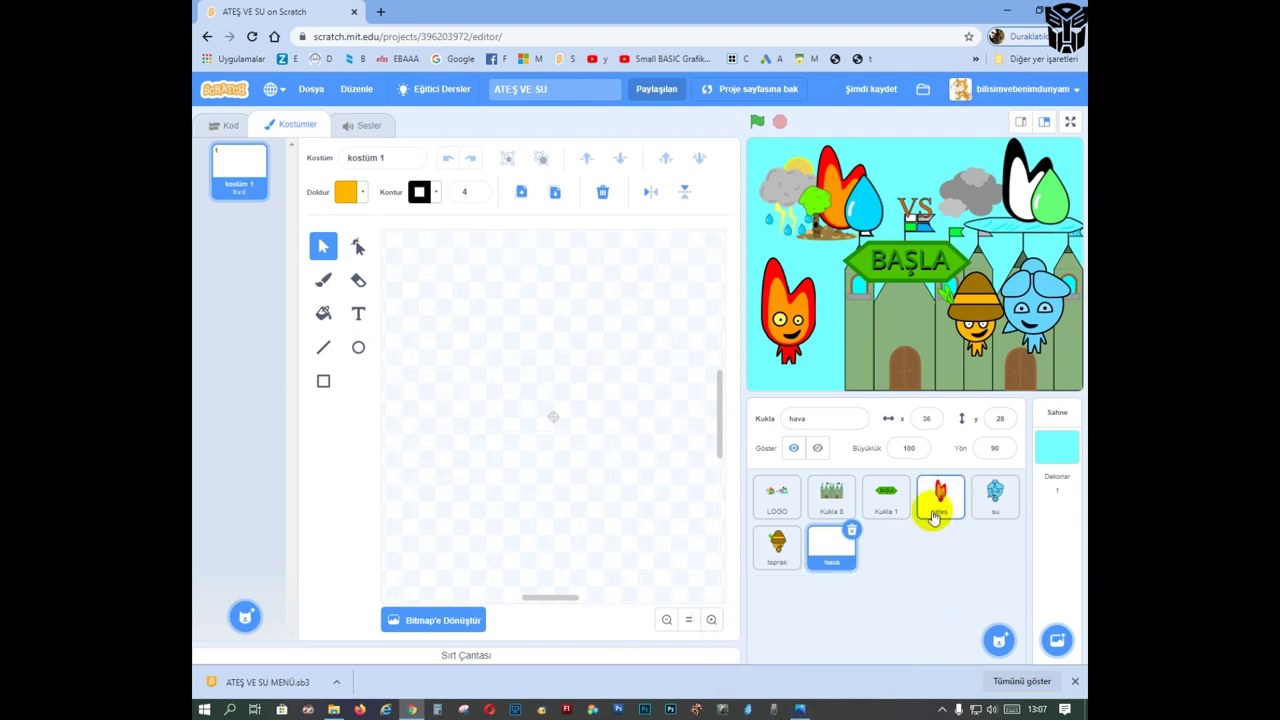
pyautogui.click(357, 352)
pyautogui.click(346, 191)
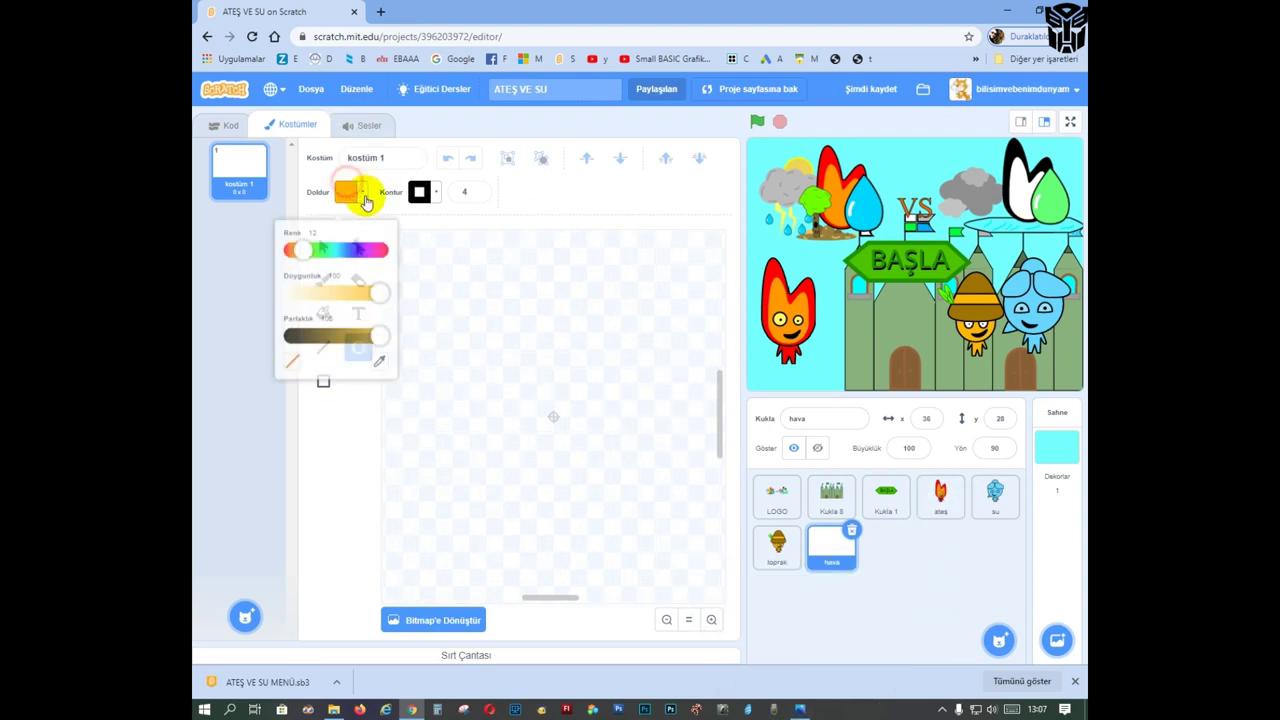
pyautogui.moveTo(308, 240); pyautogui.dragTo(345, 240)
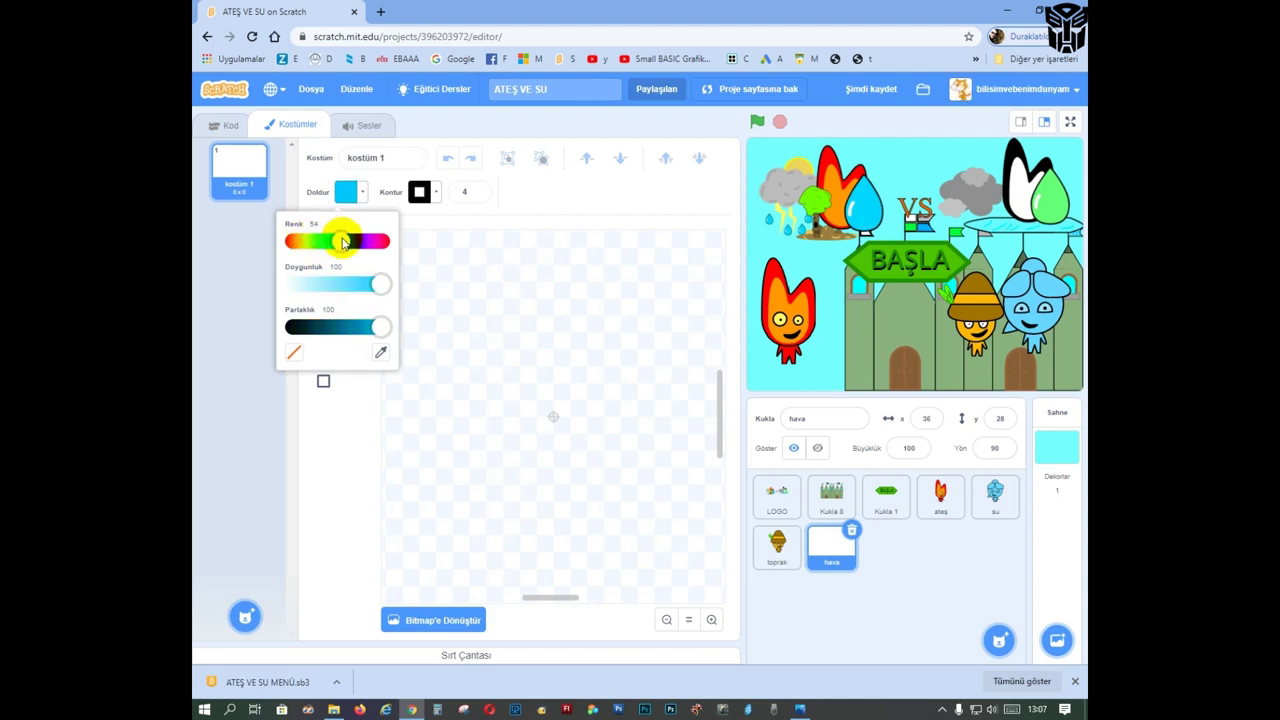
pyautogui.click(556, 389)
pyautogui.moveTo(418, 266); pyautogui.dragTo(702, 555)
pyautogui.moveTo(557, 471); pyautogui.dragTo(550, 478)
pyautogui.click(646, 257)
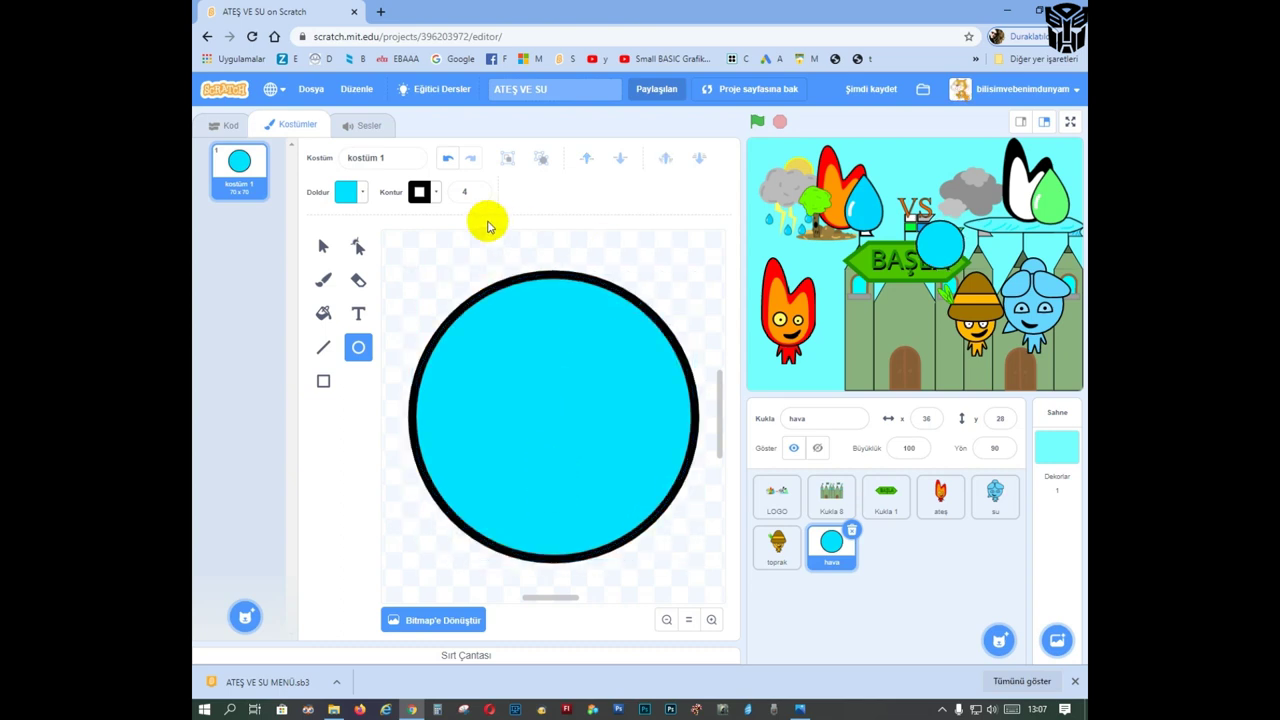
# Step: Draw a small yellow rectangle on the left half of the cyan head
pyautogui.click(349, 192)
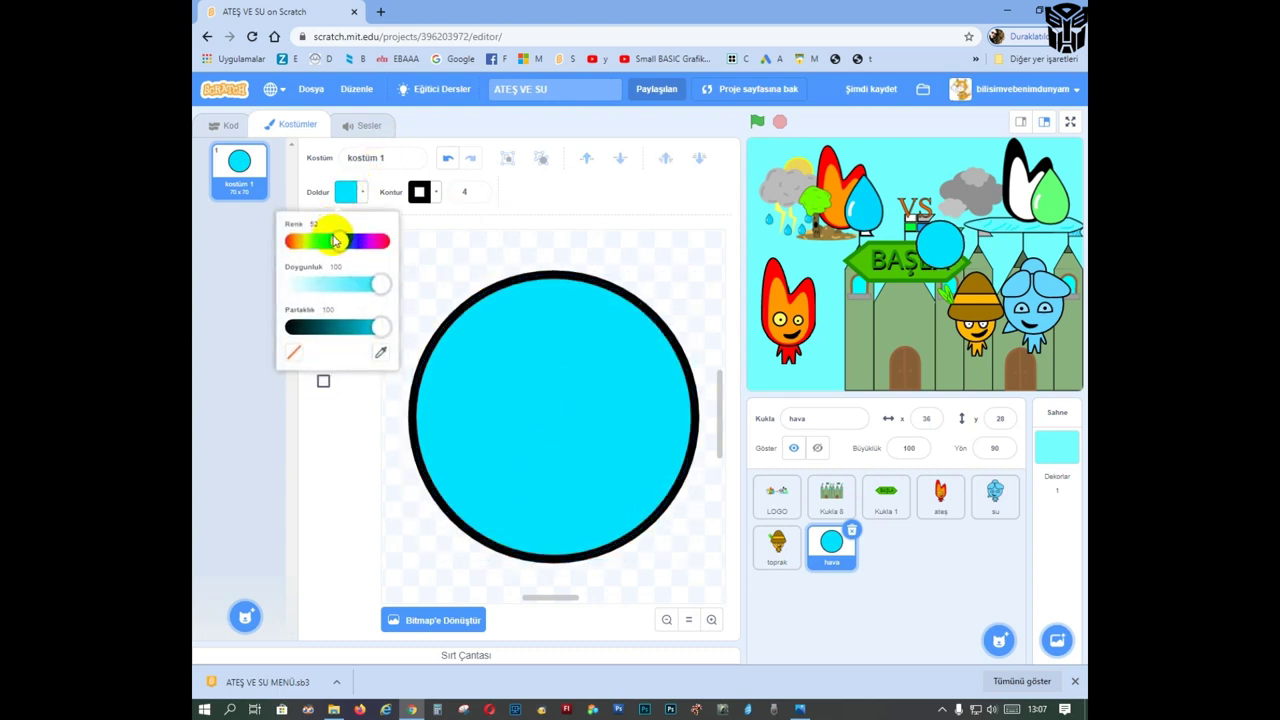
pyautogui.moveTo(335, 240); pyautogui.dragTo(294, 240)
pyautogui.click(443, 277)
pyautogui.click(323, 385)
pyautogui.moveTo(458, 370)
pyautogui.mouseDown()
pyautogui.moveTo(571, 409)
pyautogui.moveTo(516, 402)
pyautogui.mouseUp()
# Step: Reshape the yellow rectangle into a lightning bolt slanting from the head's left edge down to its centre
pyautogui.click(343, 246)
pyautogui.click(352, 242)
pyautogui.moveTo(441, 418); pyautogui.dragTo(544, 418)
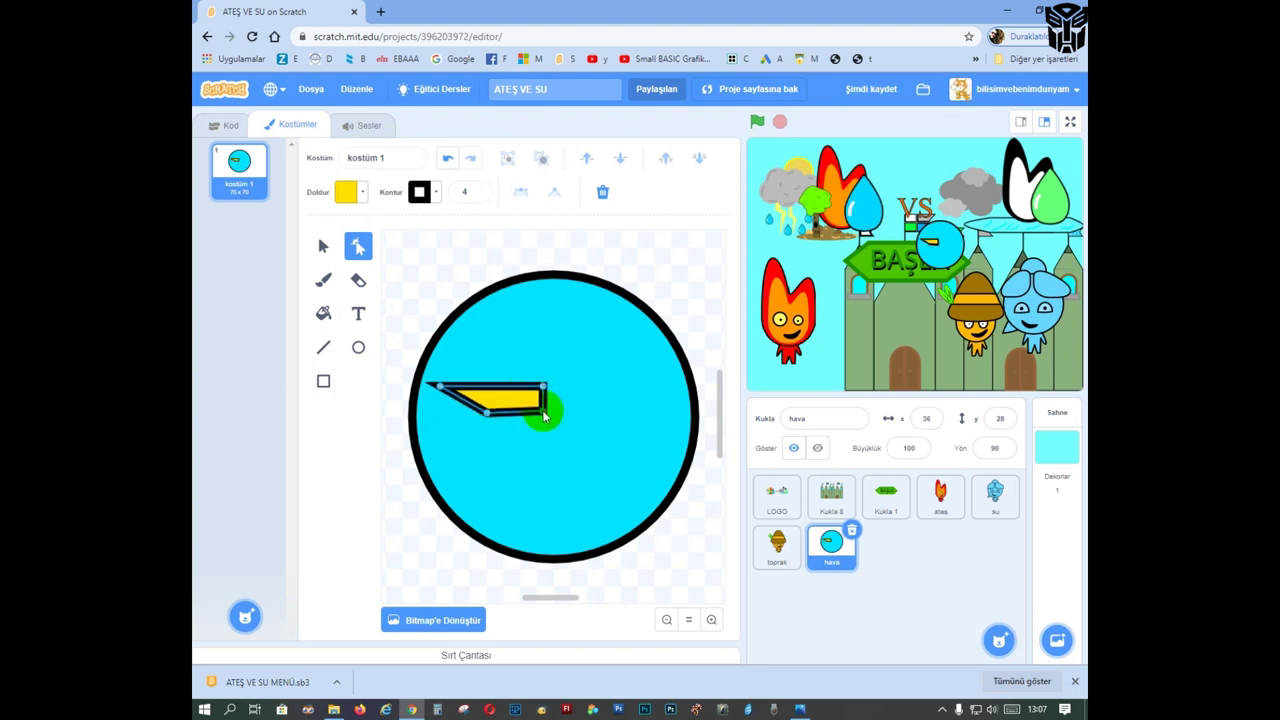
pyautogui.moveTo(539, 400); pyautogui.dragTo(492, 393)
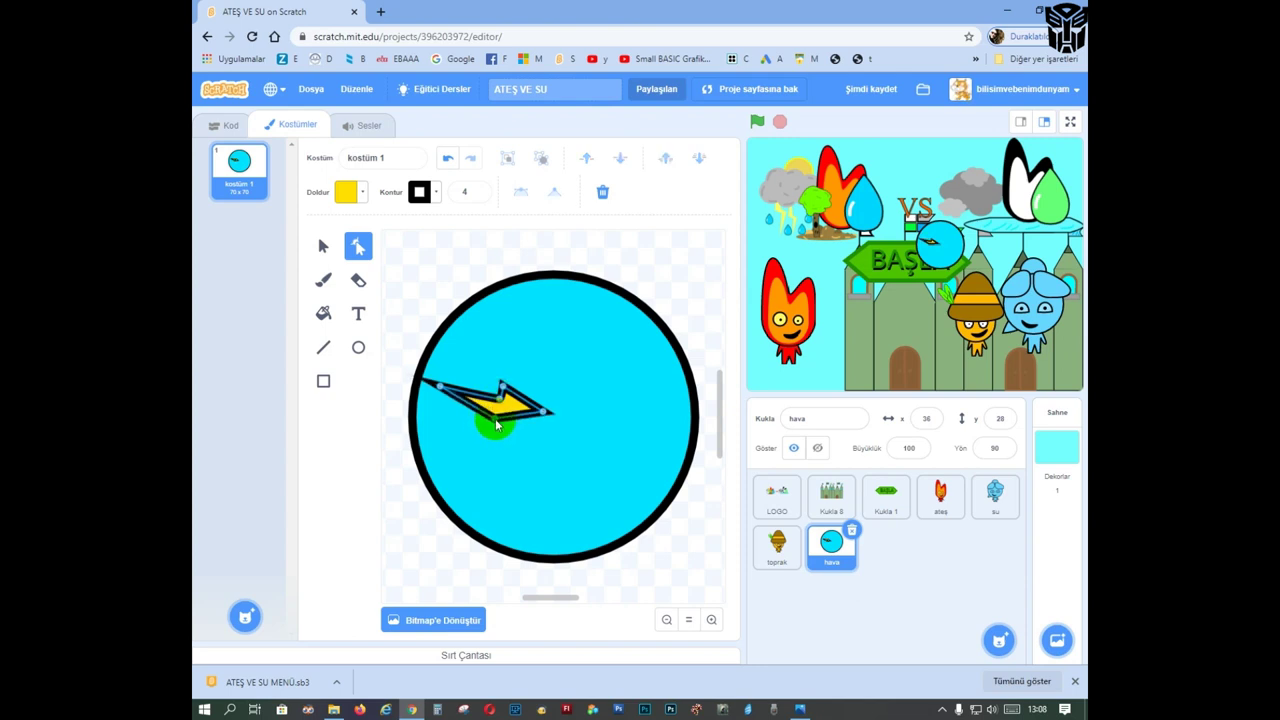
pyautogui.moveTo(488, 422); pyautogui.dragTo(483, 416)
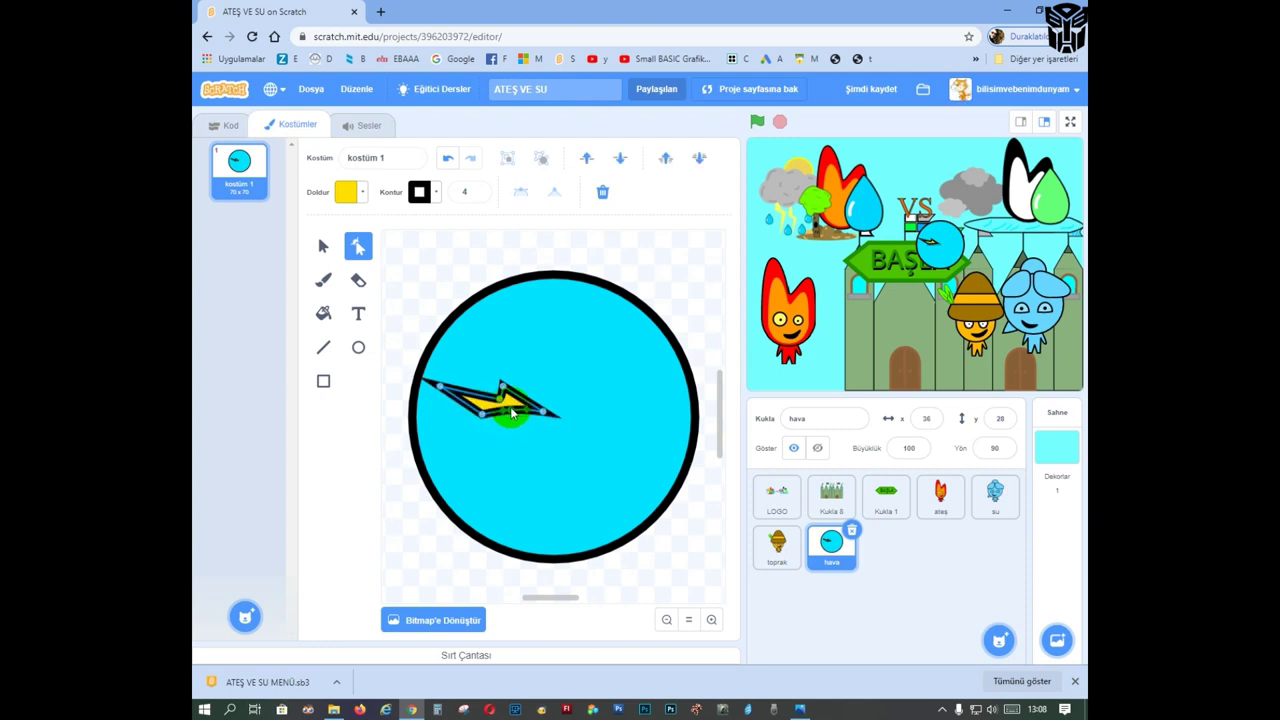
pyautogui.click(552, 193)
pyautogui.click(547, 355)
pyautogui.click(394, 291)
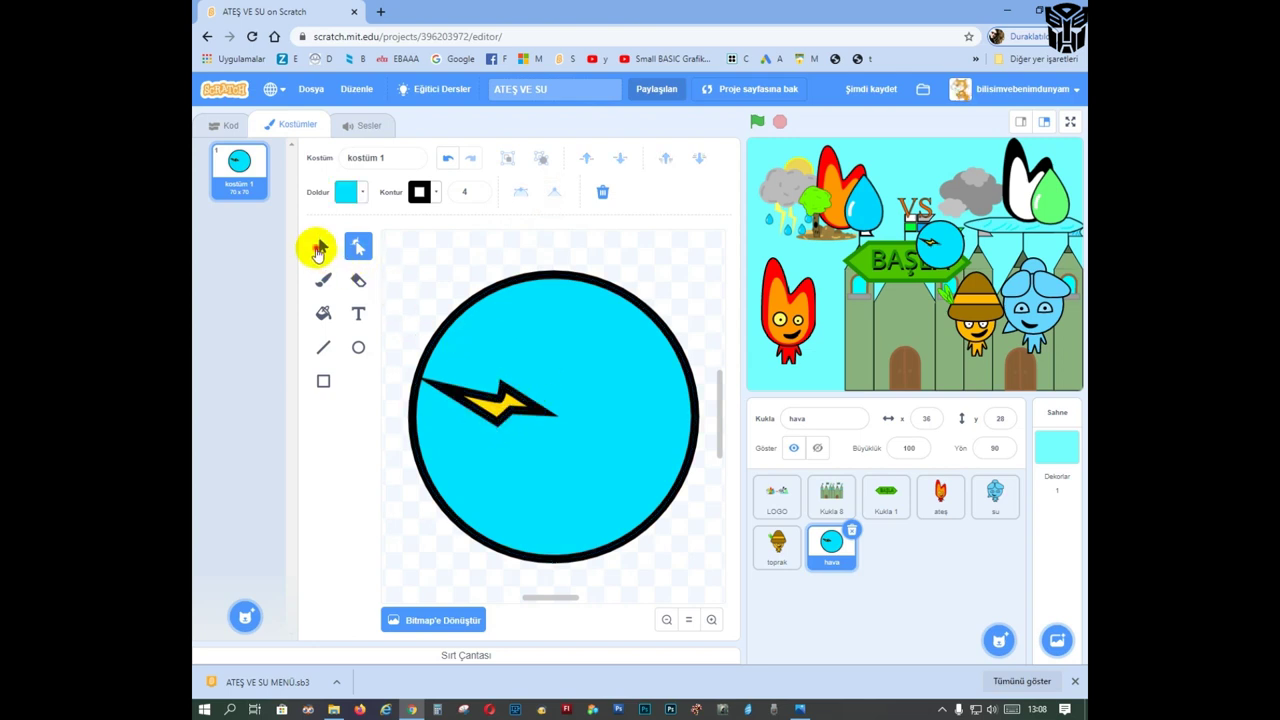
# Step: Set the lightning bolt's outline width to 3 and shift the bolt slightly lower on the head
pyautogui.click(320, 247)
pyautogui.click(492, 400)
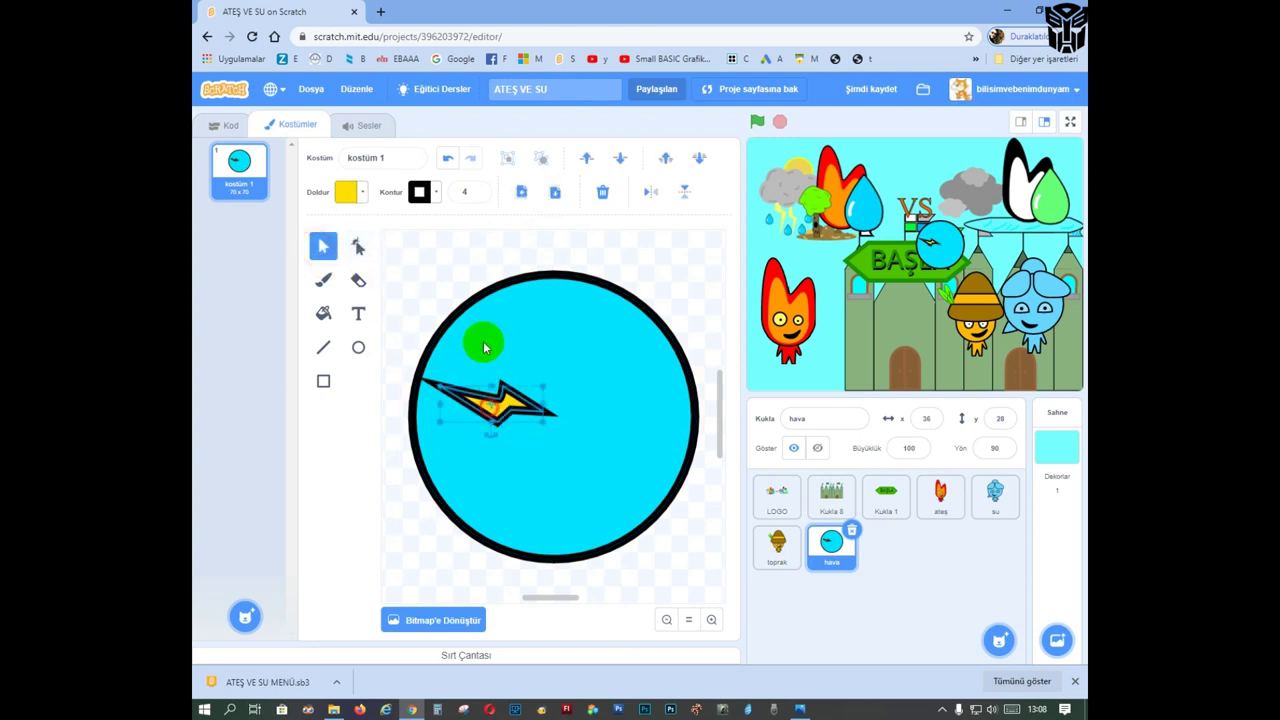
pyautogui.click(477, 196)
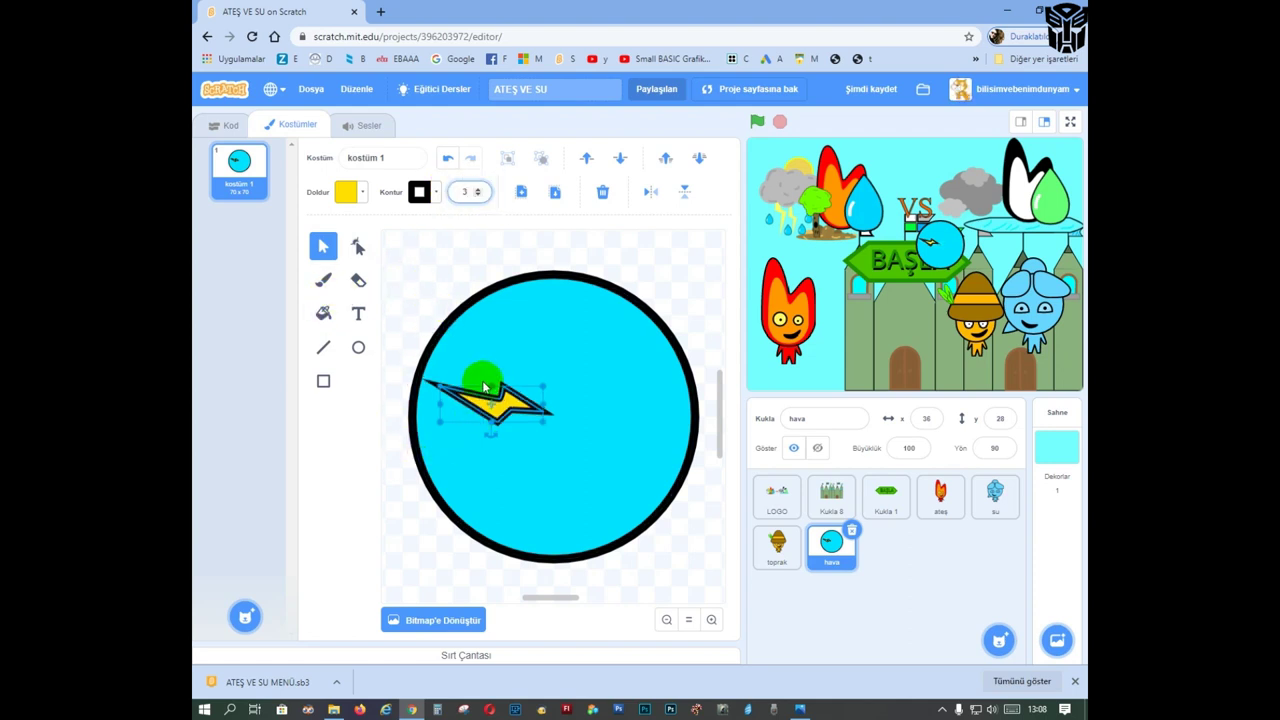
pyautogui.moveTo(498, 388)
pyautogui.mouseDown()
pyautogui.moveTo(520, 385)
pyautogui.moveTo(496, 405)
pyautogui.mouseUp()
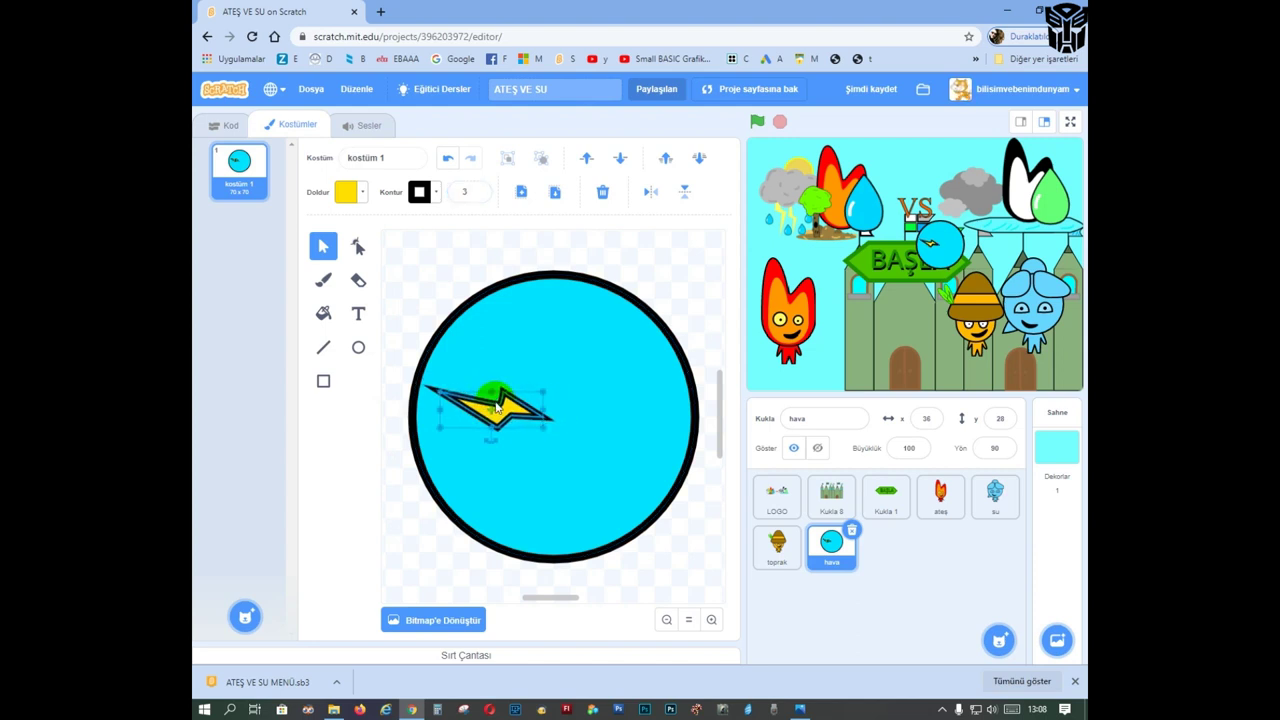
pyautogui.hotkey('ctrl', 'z')
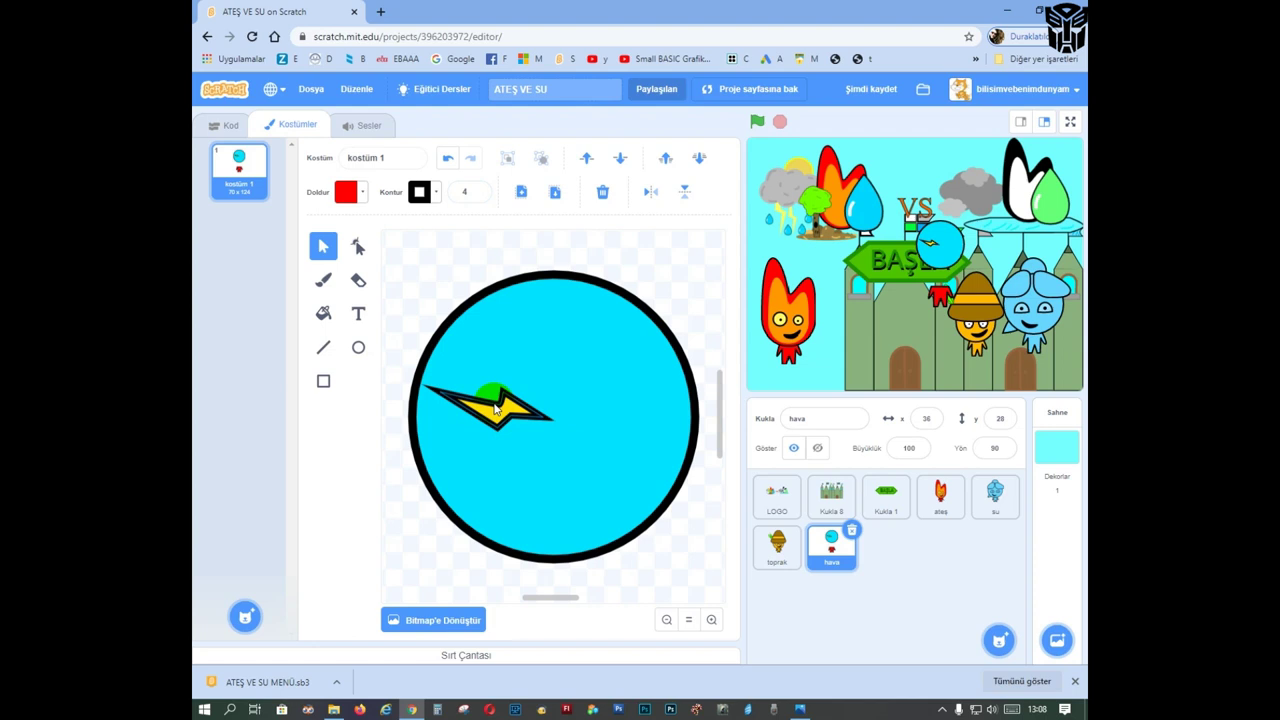
pyautogui.scroll(-3, 535, 376)
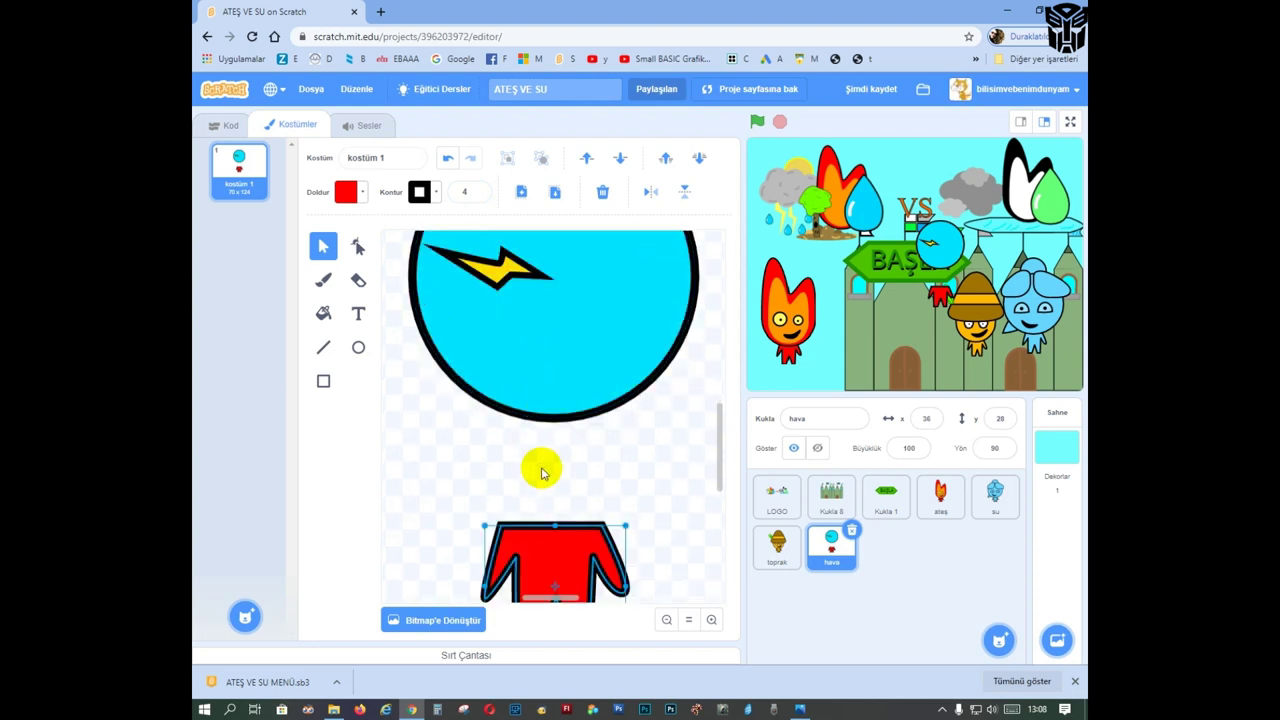
pyautogui.press('Delete')
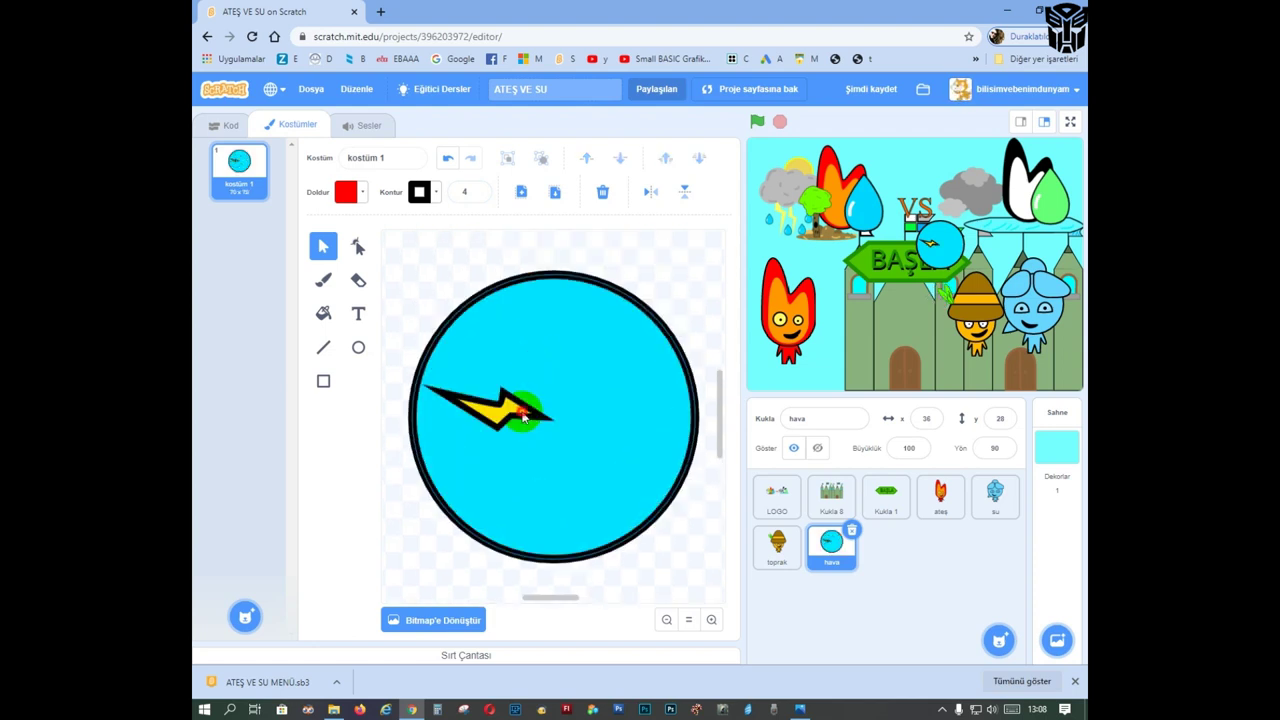
# Step: Duplicate the lightning bolt, flip the copy horizontally and place it on the right half of the head, mirroring the first
pyautogui.click(522, 416)
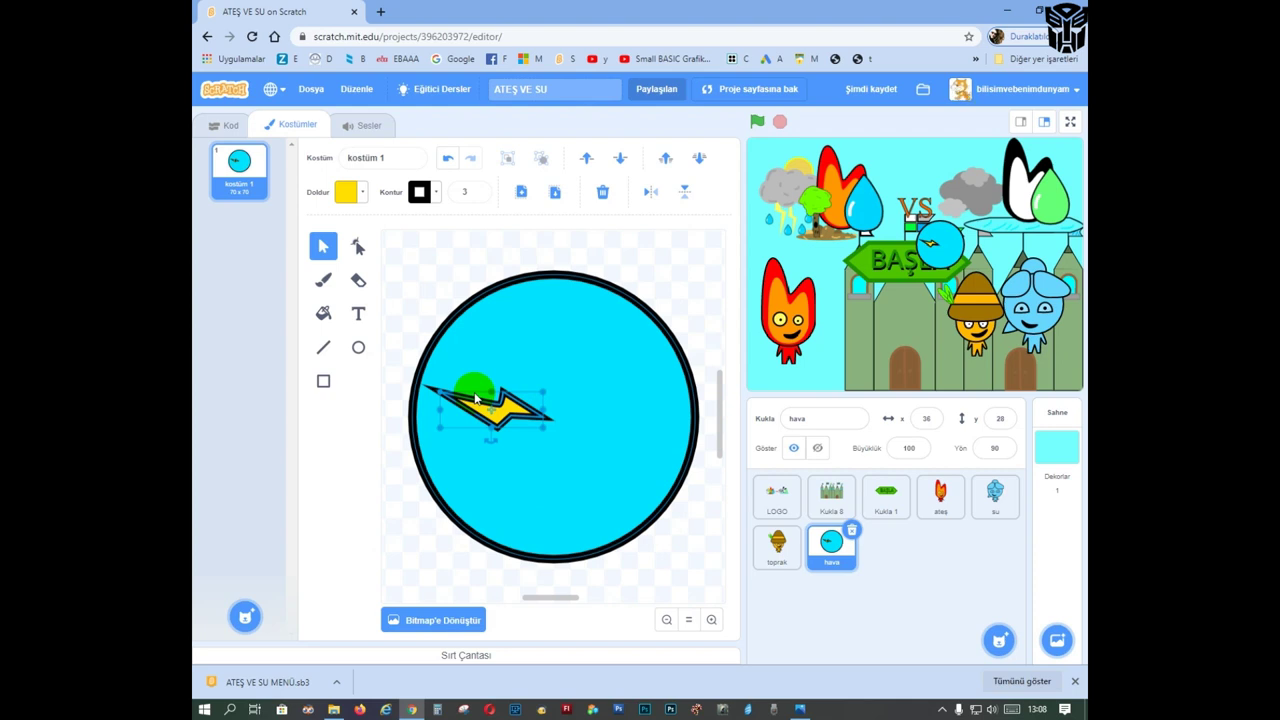
pyautogui.hotkey('ctrl', 'c')
pyautogui.hotkey('ctrl', 'v')
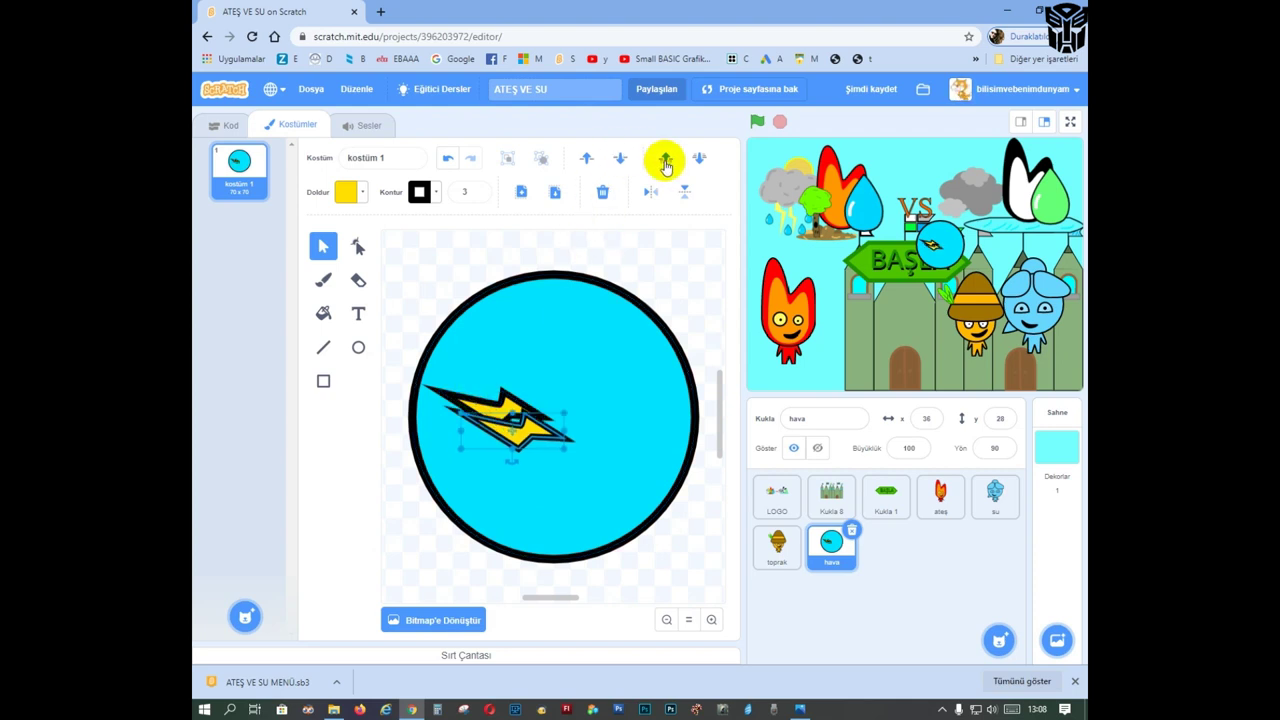
pyautogui.click(650, 191)
pyautogui.moveTo(521, 432); pyautogui.dragTo(628, 412)
pyautogui.click(681, 328)
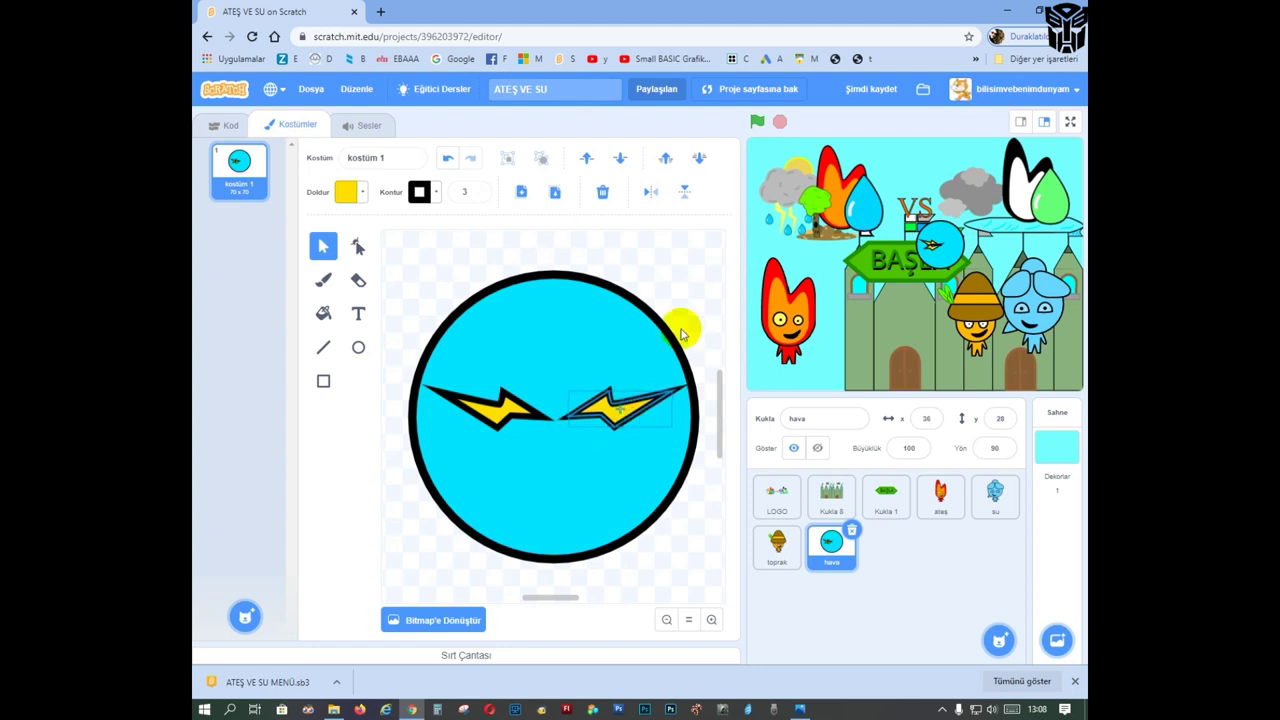
# Step: Draw a small white circle with outline width 2 and place it over the left lightning bolt as an eye
pyautogui.click(358, 347)
pyautogui.click(362, 200)
pyautogui.moveTo(378, 284); pyautogui.dragTo(259, 283)
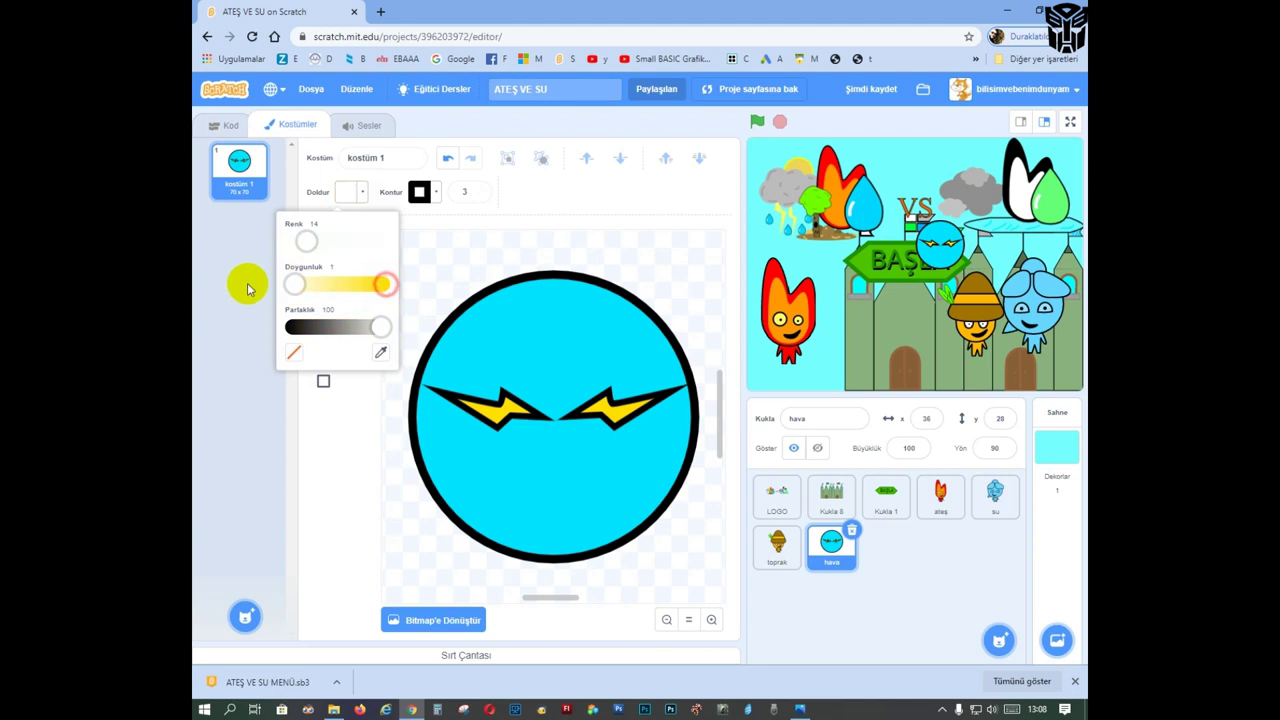
pyautogui.moveTo(606, 247)
pyautogui.mouseDown()
pyautogui.moveTo(663, 294)
pyautogui.moveTo(654, 345)
pyautogui.moveTo(545, 343)
pyautogui.moveTo(570, 320)
pyautogui.mouseUp()
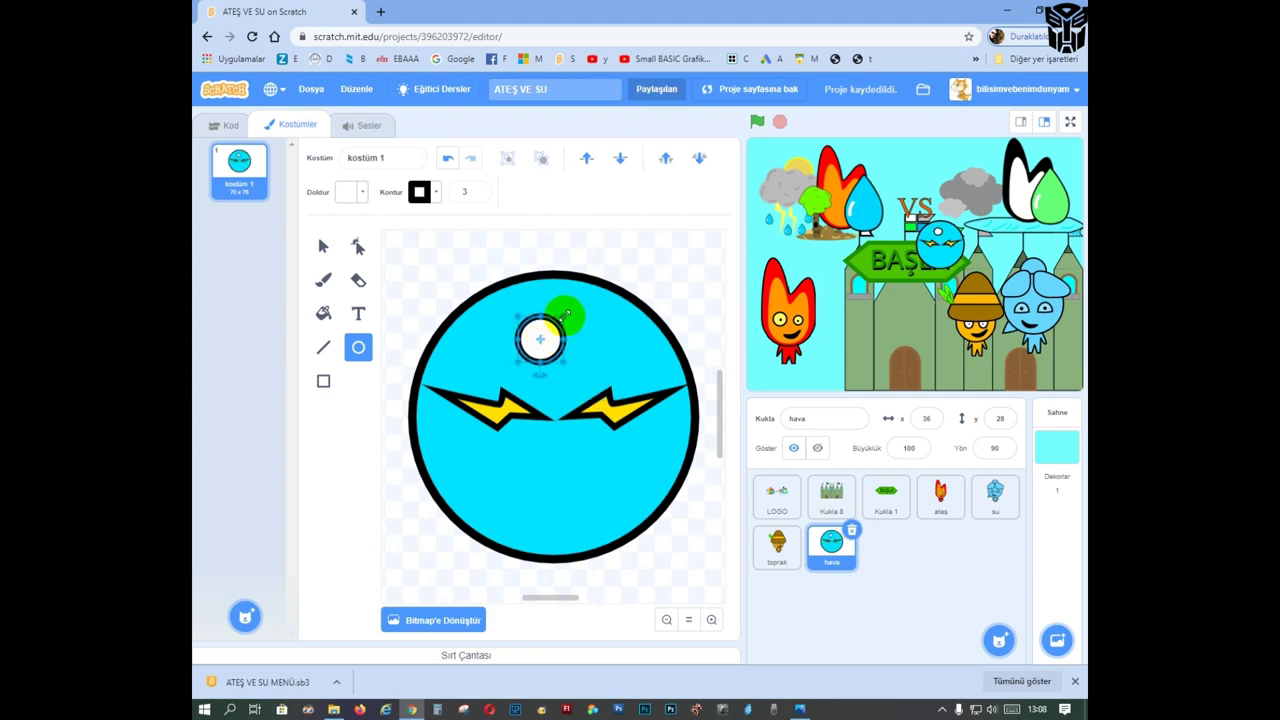
pyautogui.moveTo(543, 337); pyautogui.dragTo(505, 430)
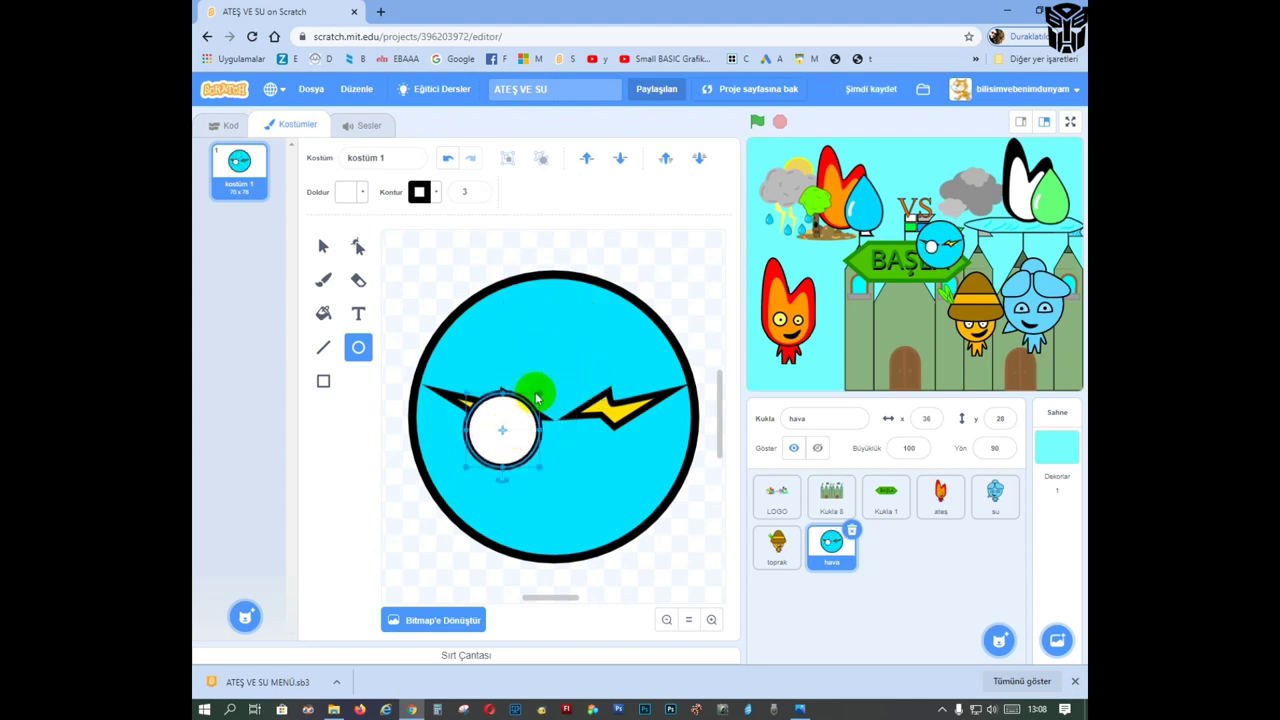
pyautogui.moveTo(537, 390); pyautogui.dragTo(521, 407)
pyautogui.click(470, 191)
pyautogui.write('2')
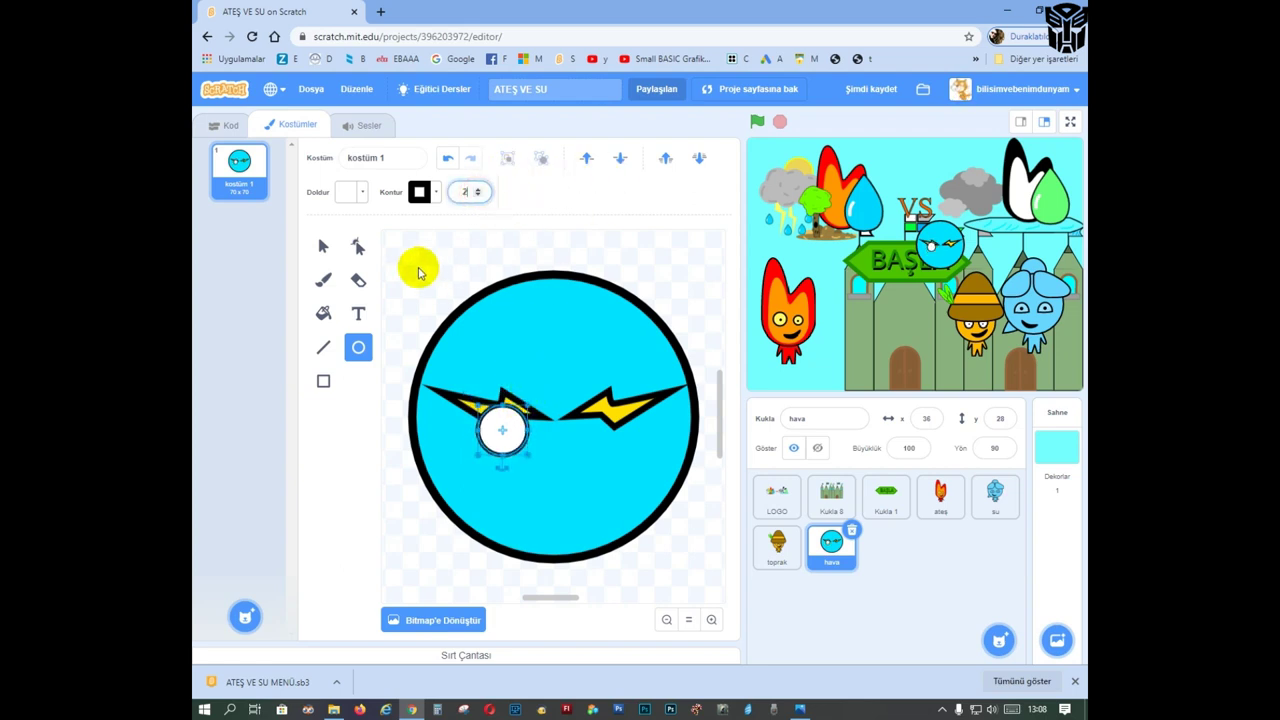
pyautogui.click(318, 246)
pyautogui.click(699, 157)
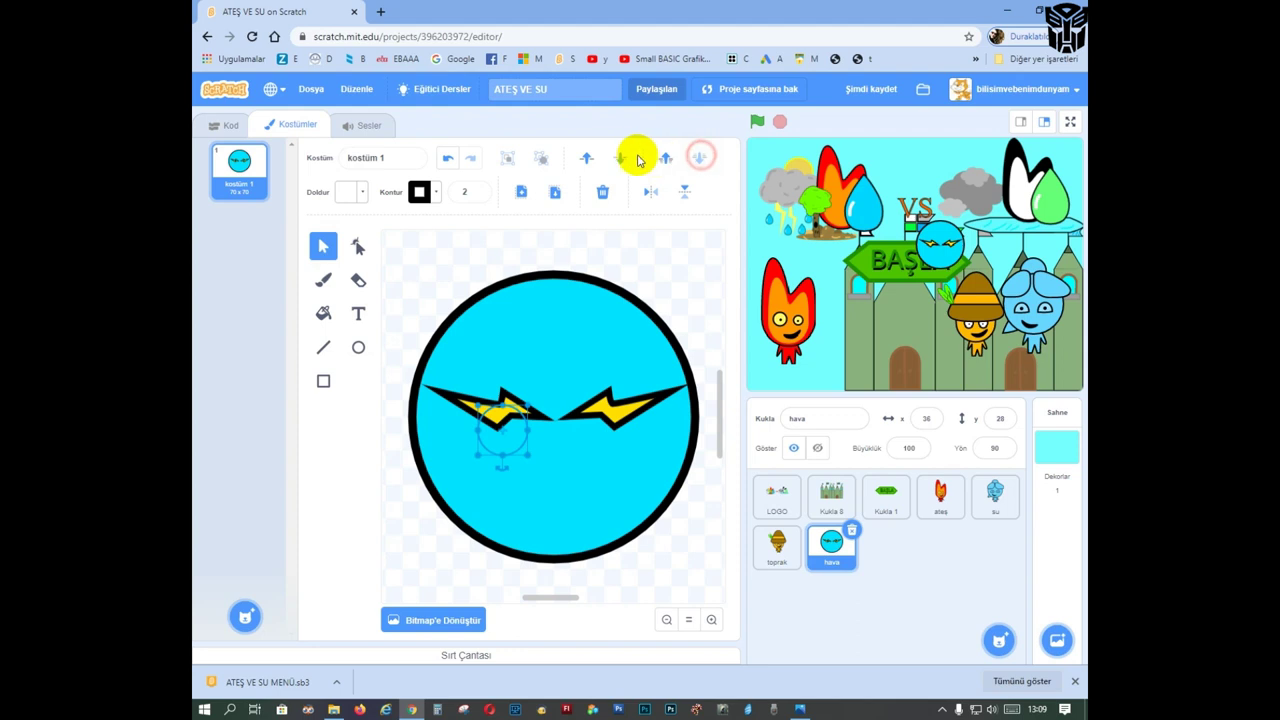
pyautogui.click(665, 157)
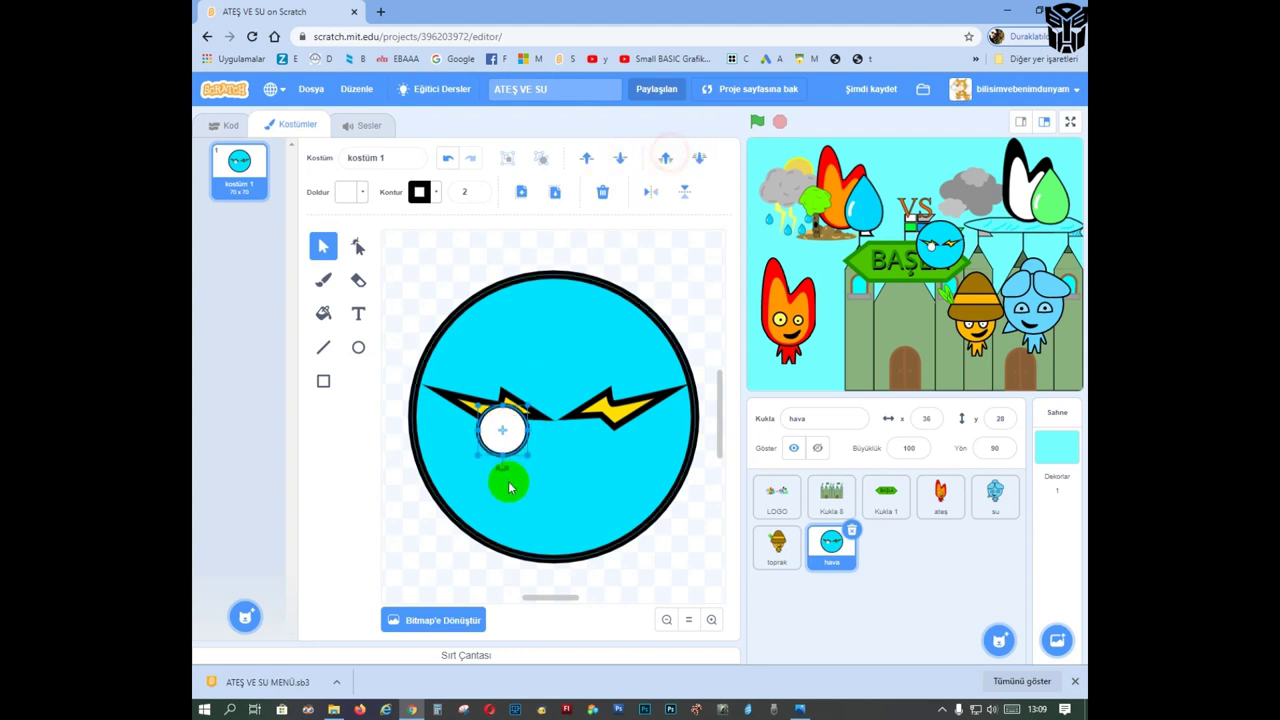
# Step: Move the white circle out to the left of the head and erase its upper part, leaving only the curved lower segment
pyautogui.moveTo(525, 598); pyautogui.dragTo(482, 598)
pyautogui.moveTo(714, 423); pyautogui.dragTo(462, 432)
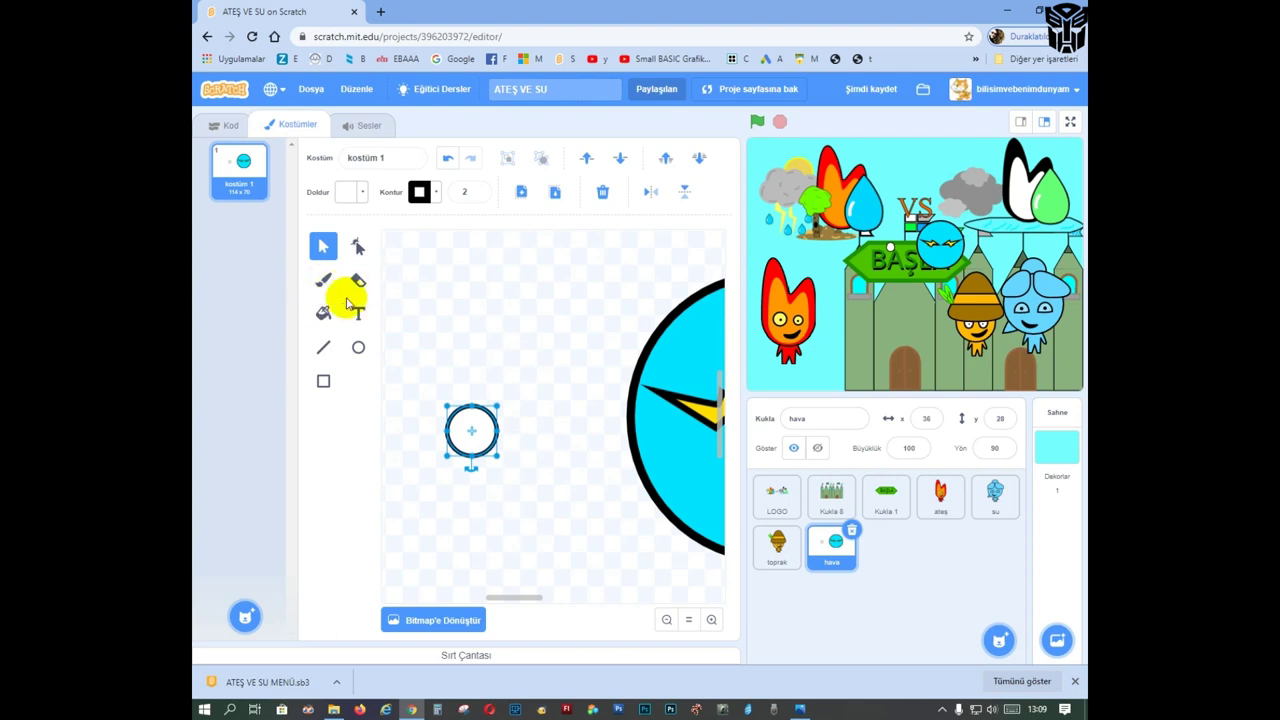
pyautogui.click(358, 280)
pyautogui.moveTo(457, 423)
pyautogui.mouseDown()
pyautogui.moveTo(423, 400)
pyautogui.moveTo(509, 397)
pyautogui.mouseUp()
pyautogui.click(323, 246)
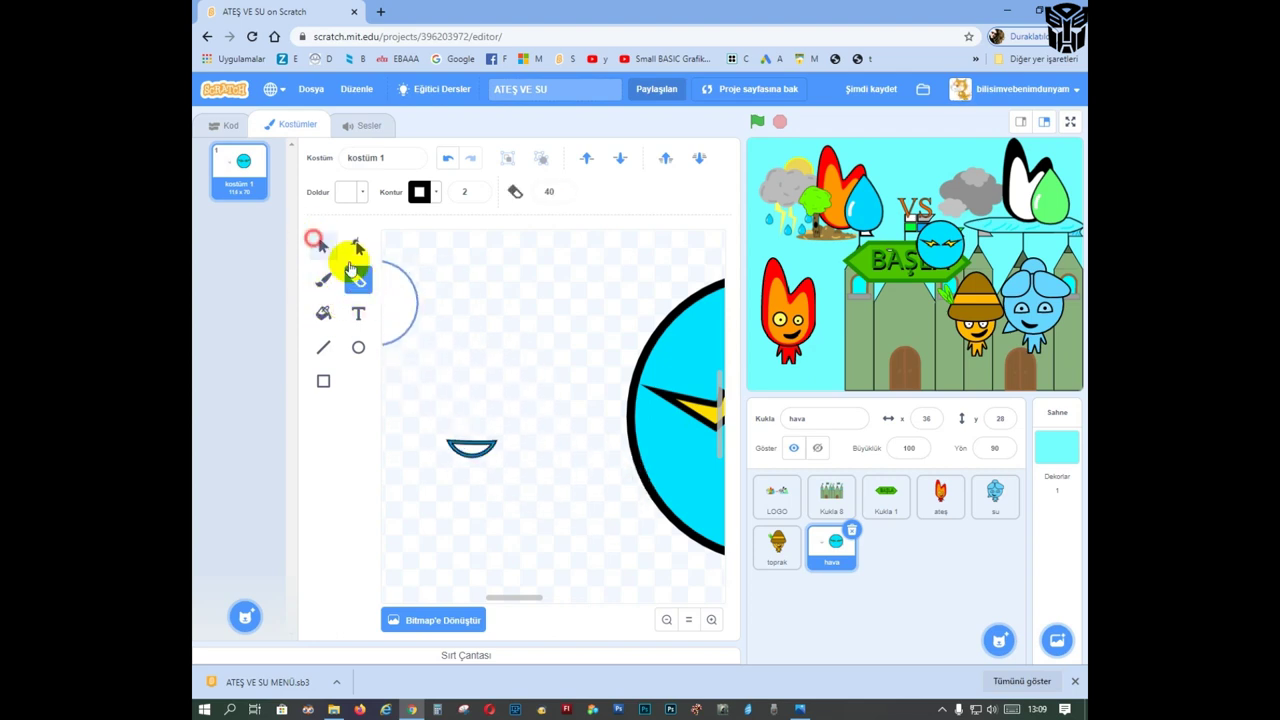
# Step: Move the white eye segment back onto the head, just below the inner end of the left lightning bolt
pyautogui.click(471, 449)
pyautogui.moveTo(528, 598)
pyautogui.mouseDown()
pyautogui.moveTo(541, 597)
pyautogui.moveTo(517, 597)
pyautogui.moveTo(534, 597)
pyautogui.mouseUp()
pyautogui.moveTo(440, 452); pyautogui.dragTo(684, 430)
pyautogui.moveTo(527, 606)
pyautogui.mouseDown()
pyautogui.moveTo(577, 591)
pyautogui.moveTo(551, 597)
pyautogui.mouseUp()
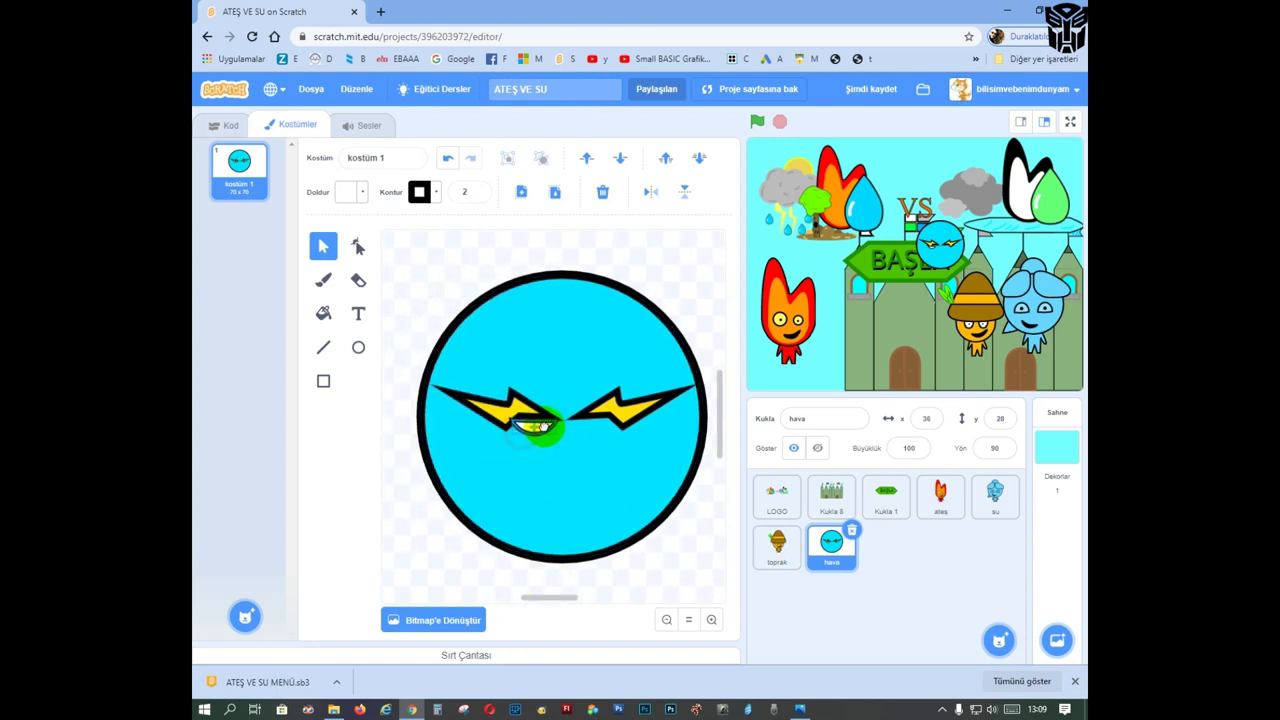
pyautogui.click(408, 270)
# Step: Reshape the white eye segment's points so its upper edge fits against the underside of the left lightning bolt
pyautogui.click(358, 246)
pyautogui.click(567, 428)
pyautogui.click(674, 298)
pyautogui.click(534, 453)
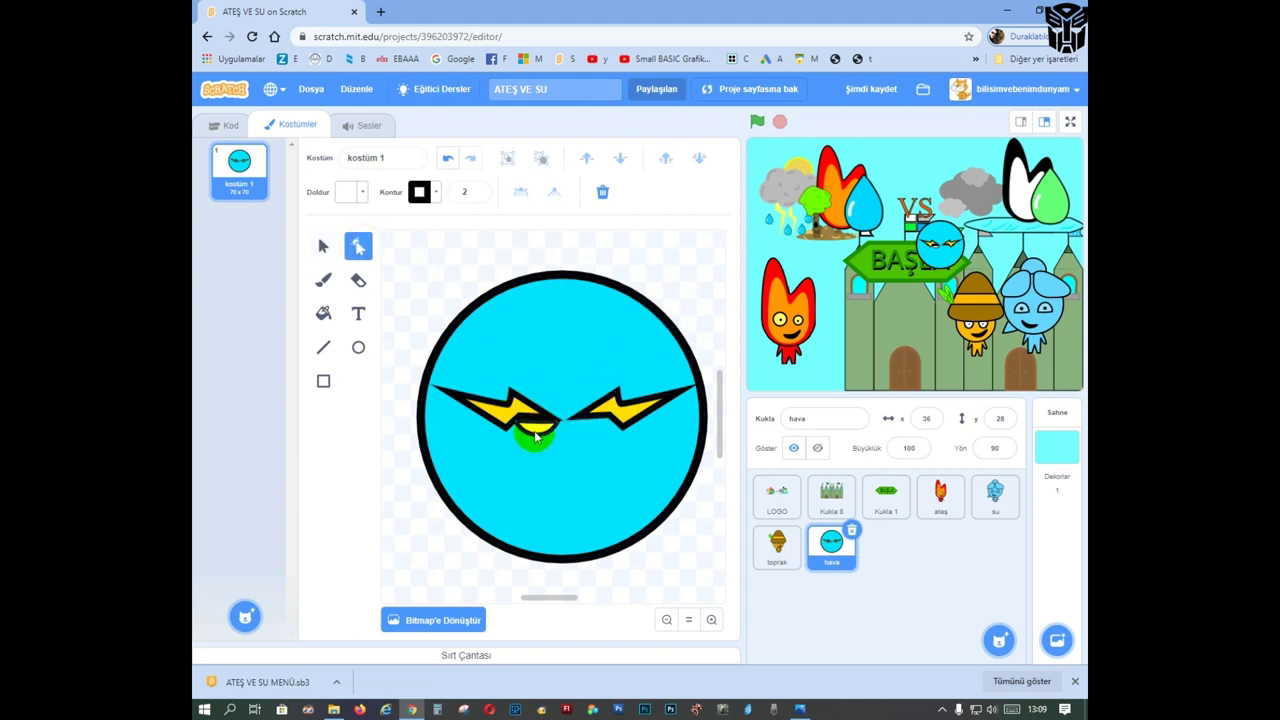
pyautogui.click(524, 450)
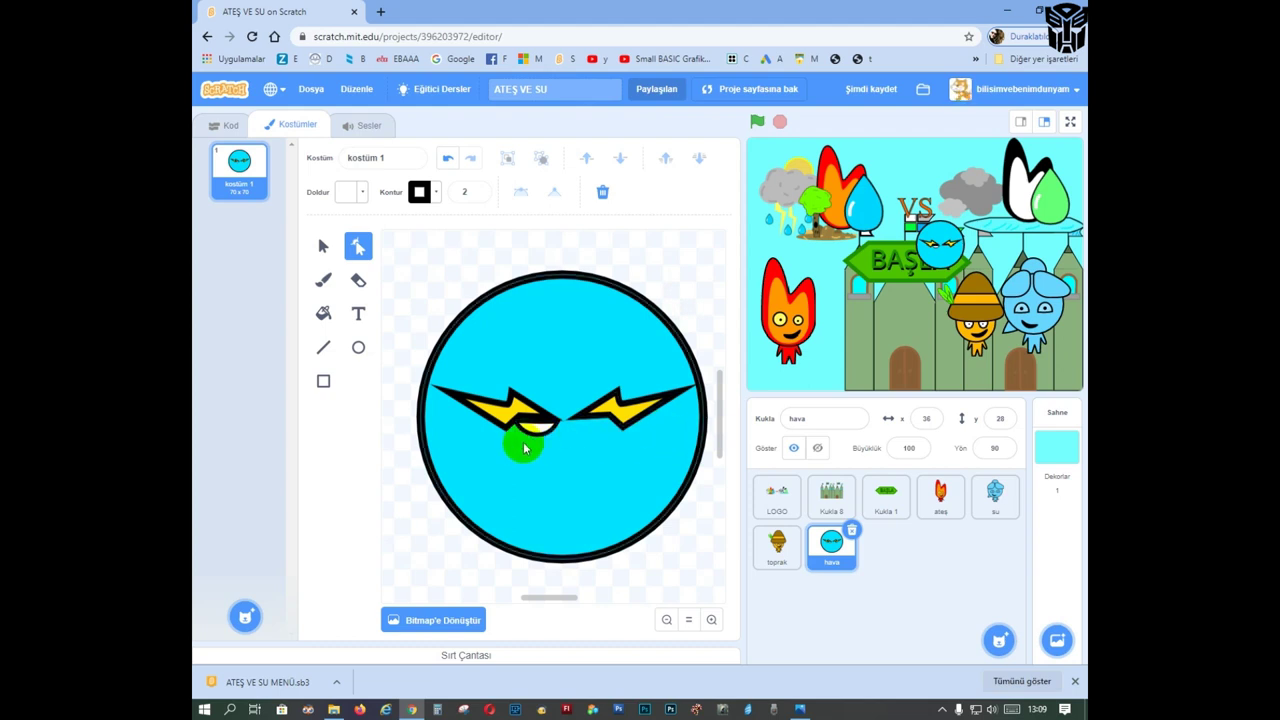
# Step: Duplicate the left eye, flip the copy horizontally and place it beneath the right lightning bolt
pyautogui.click(530, 427)
pyautogui.click(324, 245)
pyautogui.click(554, 190)
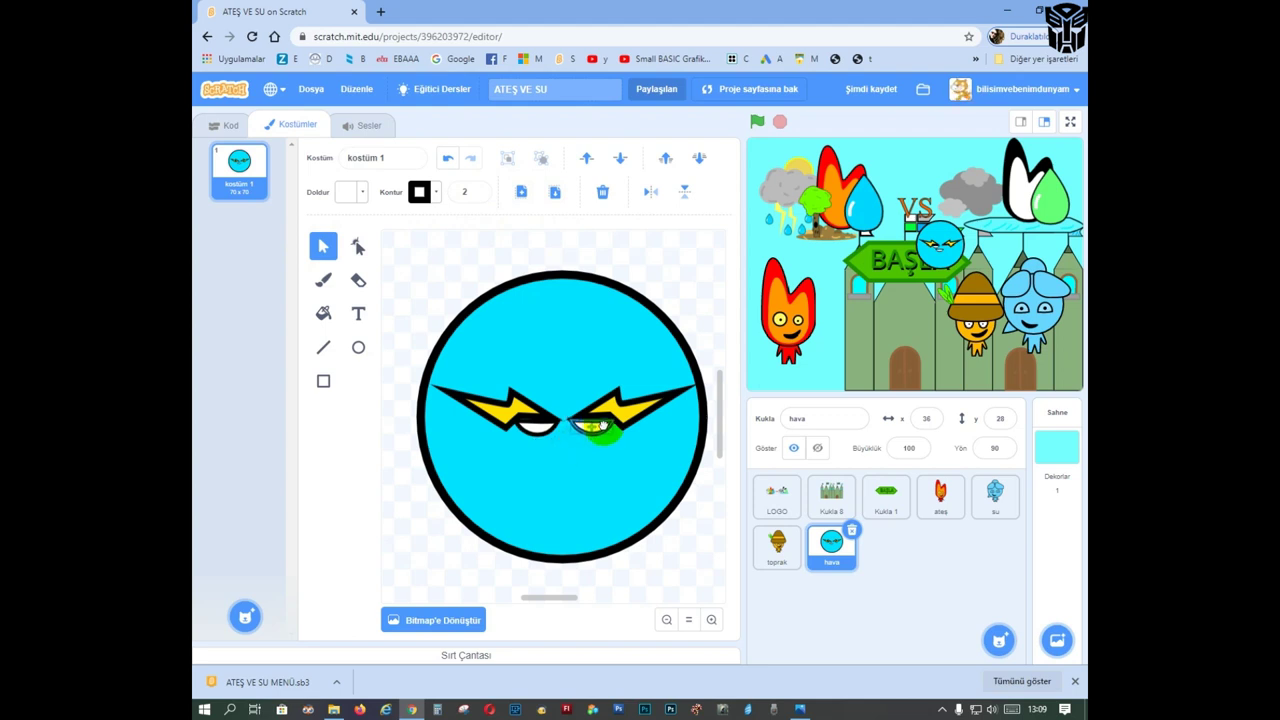
pyautogui.click(648, 191)
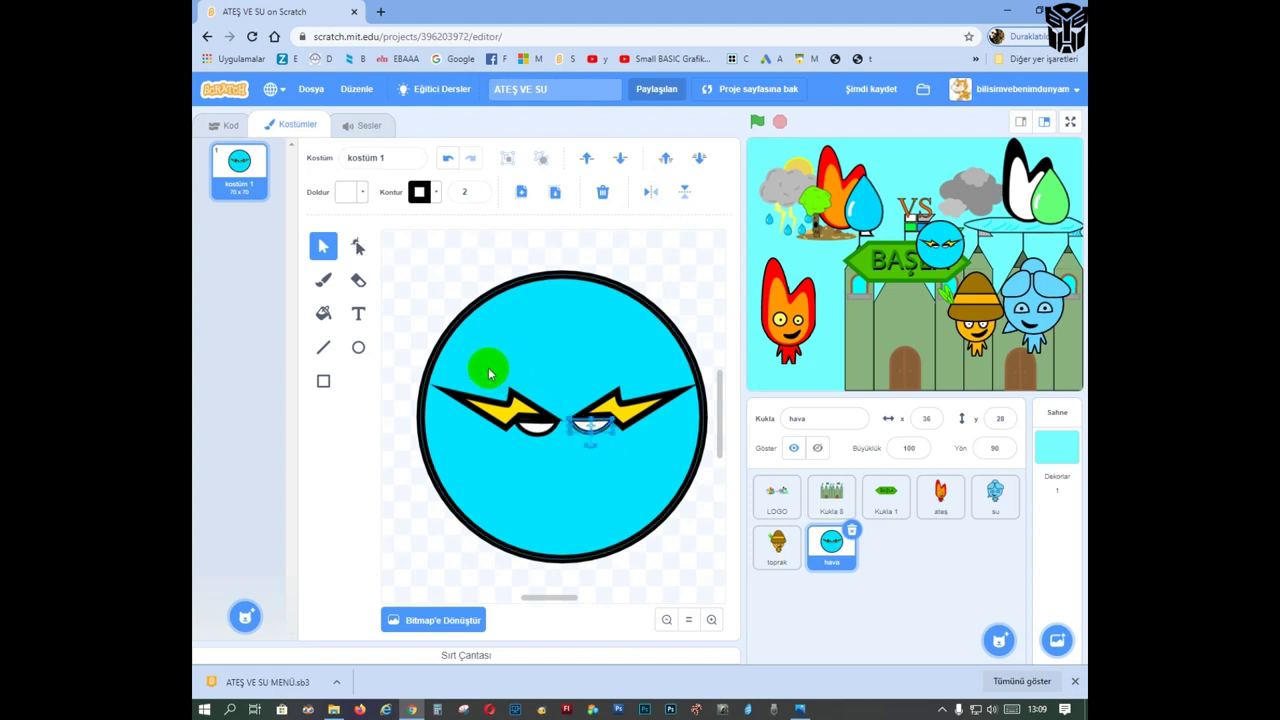
pyautogui.click(410, 340)
# Step: Group the left lightning bolt with its eye and enlarge the group until the bolt extends past the head's left edge
pyautogui.click(505, 410)
pyautogui.keyDown('shift'); pyautogui.click(531, 428); pyautogui.keyUp('shift')
pyautogui.click(511, 153)
pyautogui.click(511, 155)
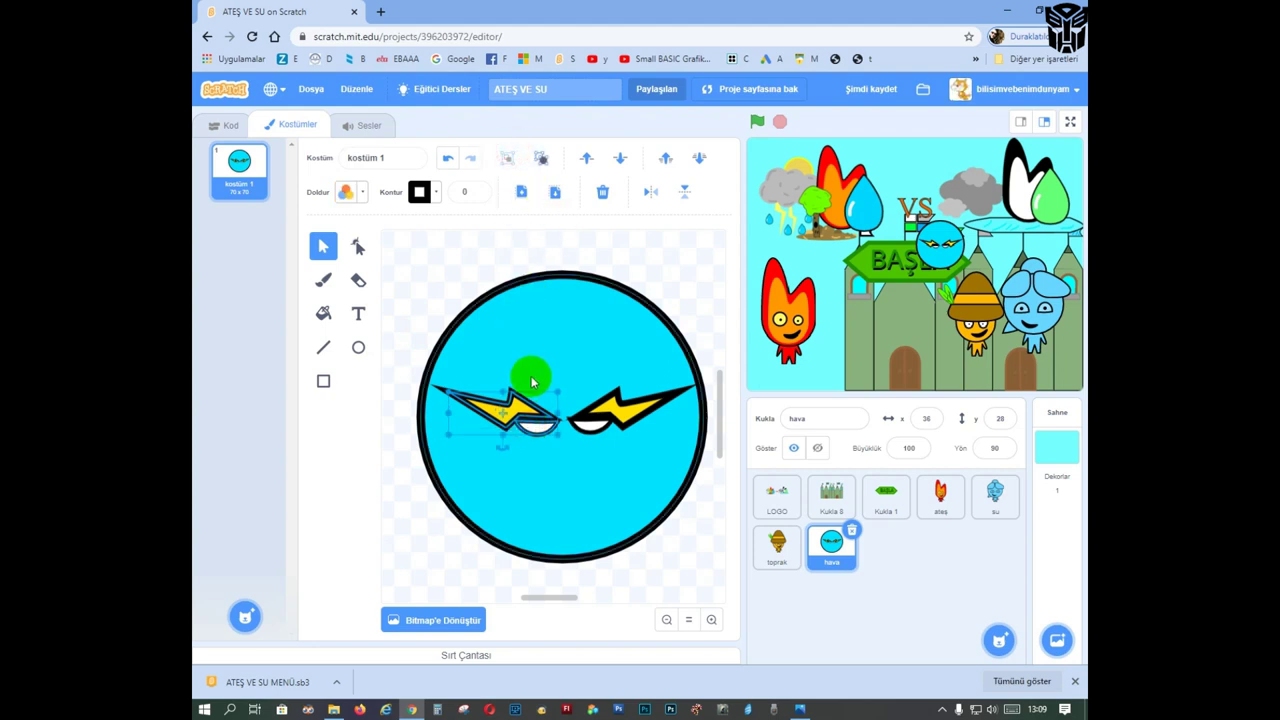
pyautogui.moveTo(559, 391); pyautogui.dragTo(497, 398)
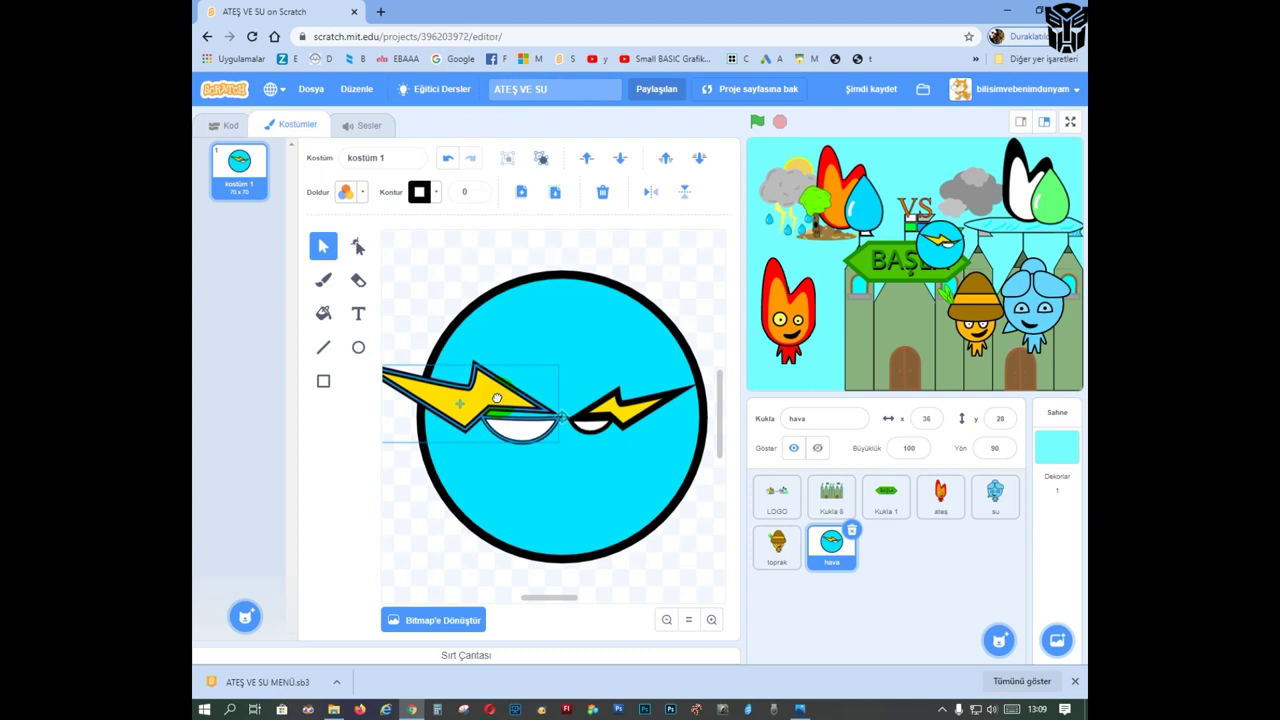
# Step: Delete the small right lightning bolt and its eye from the head
pyautogui.click(604, 406)
pyautogui.keyDown('shift'); pyautogui.click(594, 427); pyautogui.keyUp('shift')
pyautogui.click(557, 198)
pyautogui.moveTo(681, 390); pyautogui.dragTo(532, 420)
pyautogui.click(532, 428)
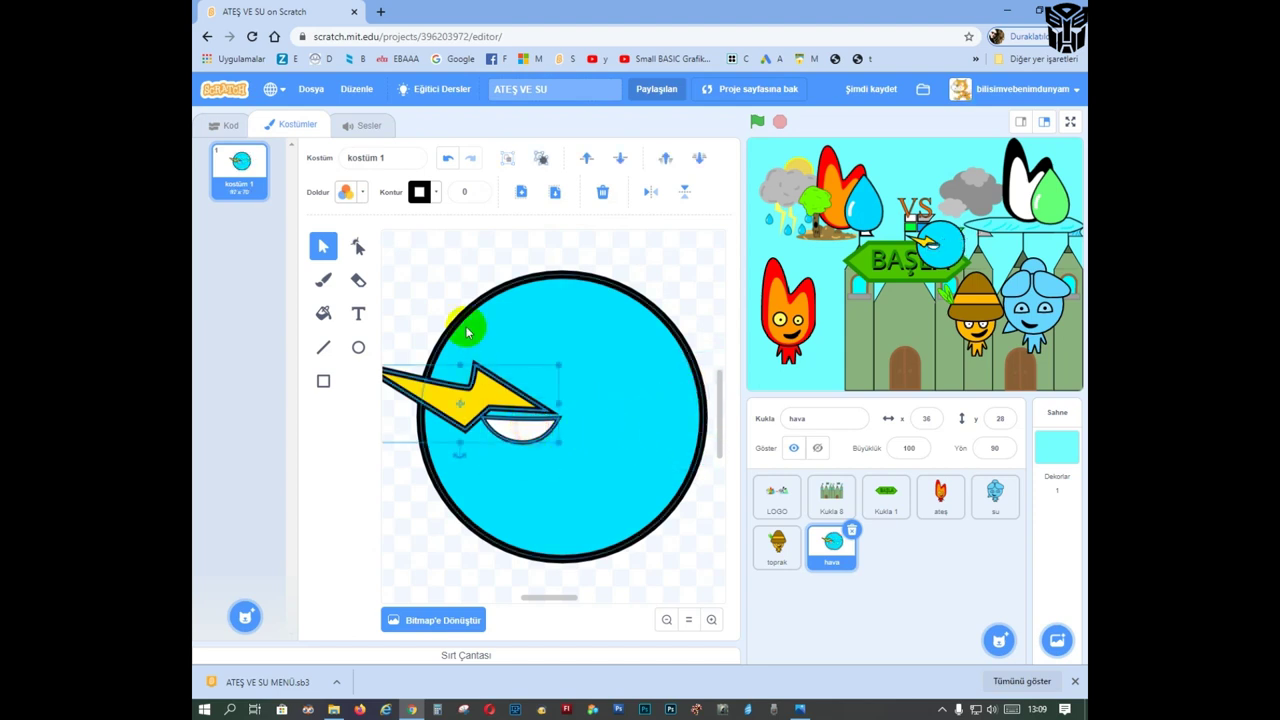
# Step: Reshape the points of the enlarged left eye and bolt so the eye's slanted upper edge follows the bolt
pyautogui.click(691, 285)
pyautogui.click(358, 246)
pyautogui.click(482, 424)
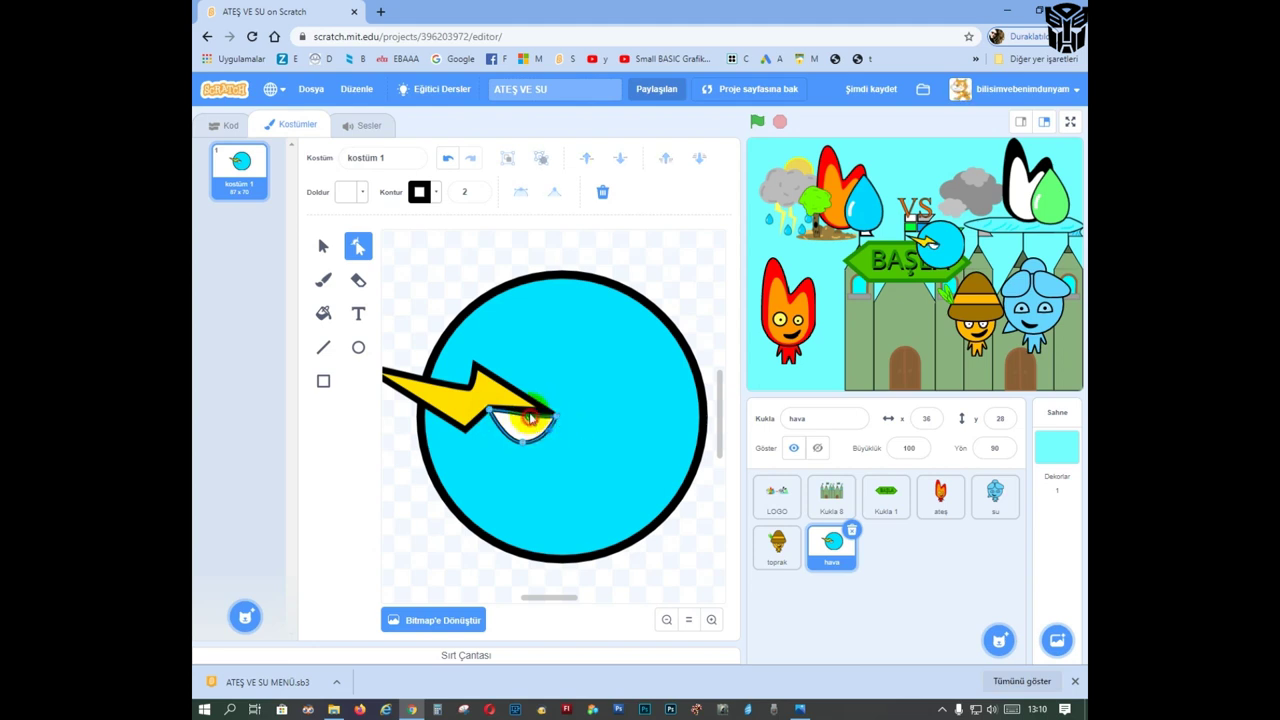
pyautogui.click(671, 294)
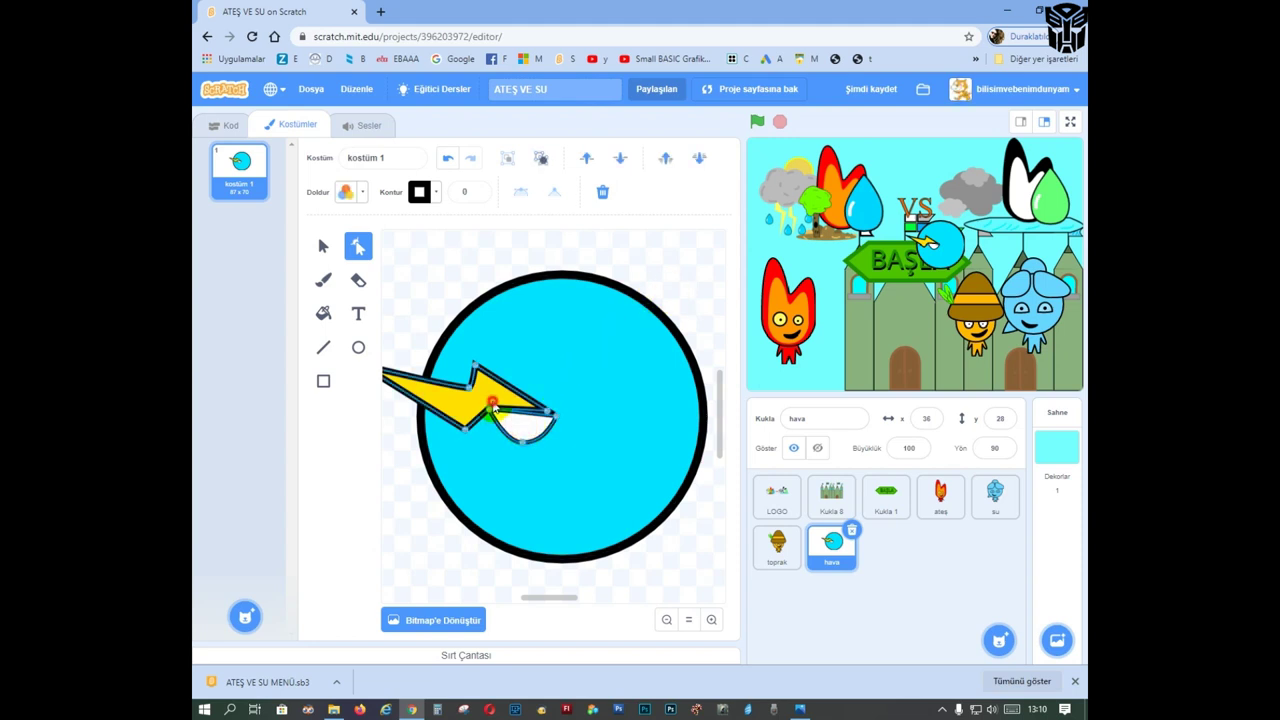
# Step: Duplicate the left bolt-and-eye group, flip the copy horizontally and place it on the right half of the head
pyautogui.click(323, 245)
pyautogui.click(521, 191)
pyautogui.click(555, 191)
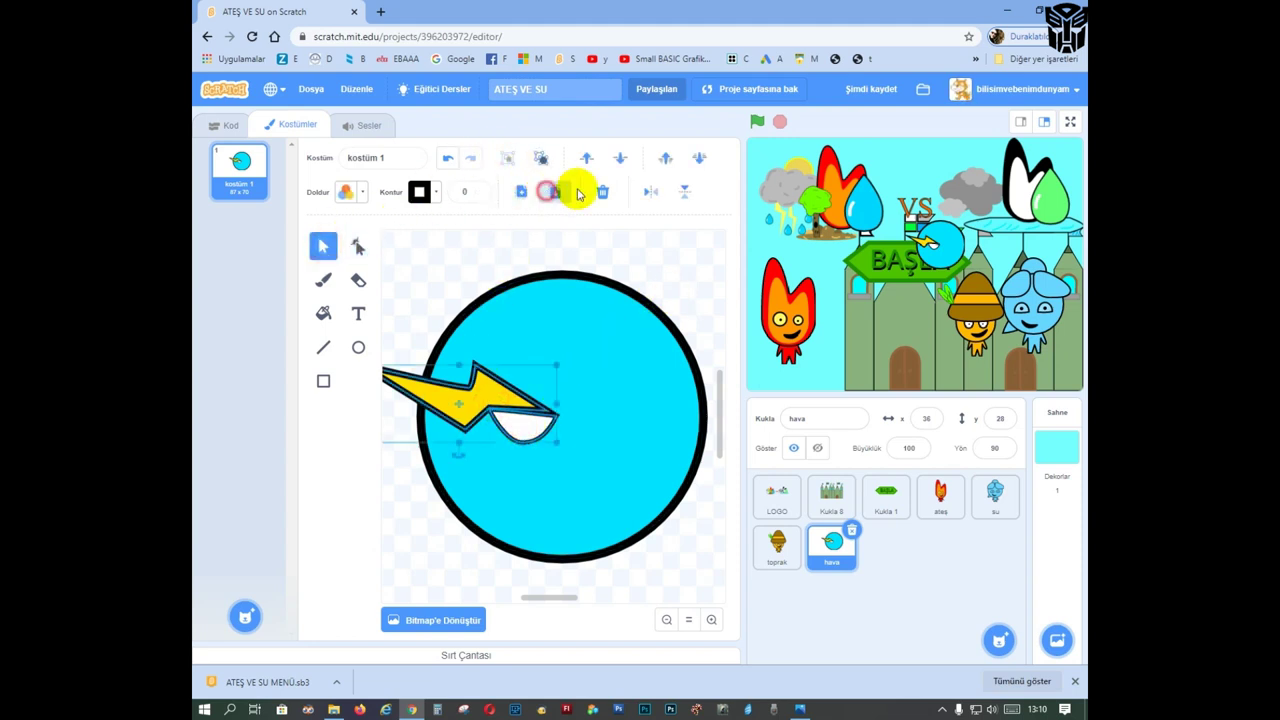
pyautogui.click(651, 190)
pyautogui.moveTo(462, 424); pyautogui.dragTo(638, 400)
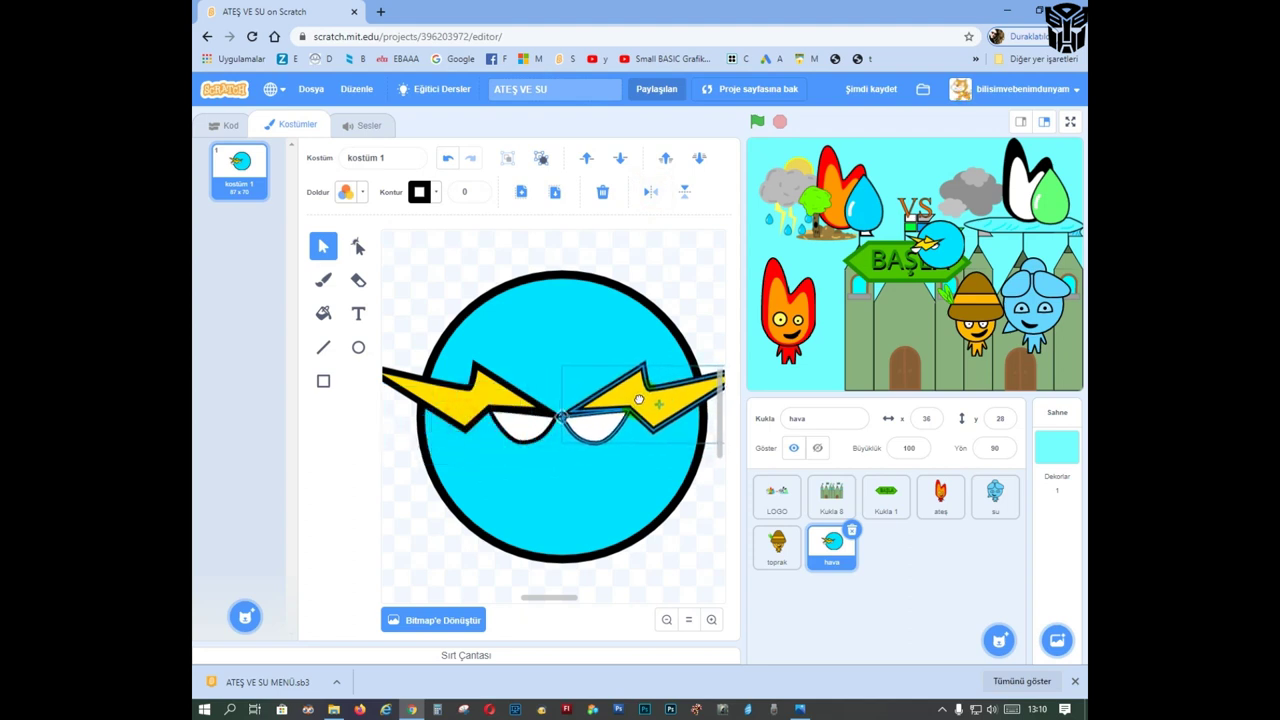
pyautogui.click(674, 298)
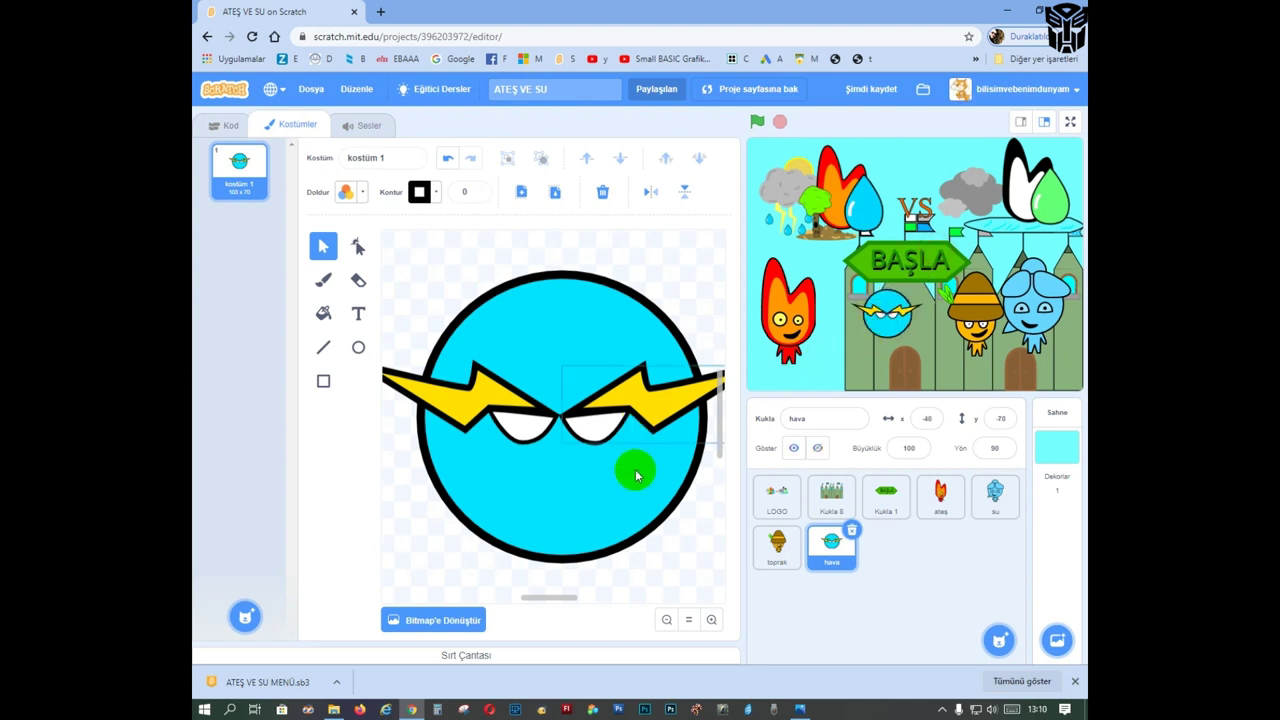
# Step: Paint a black pupil in the centre of each white eye with the brush at size 4
pyautogui.click(323, 280)
pyautogui.click(362, 191)
pyautogui.moveTo(310, 321); pyautogui.dragTo(292, 326)
pyautogui.click(524, 430)
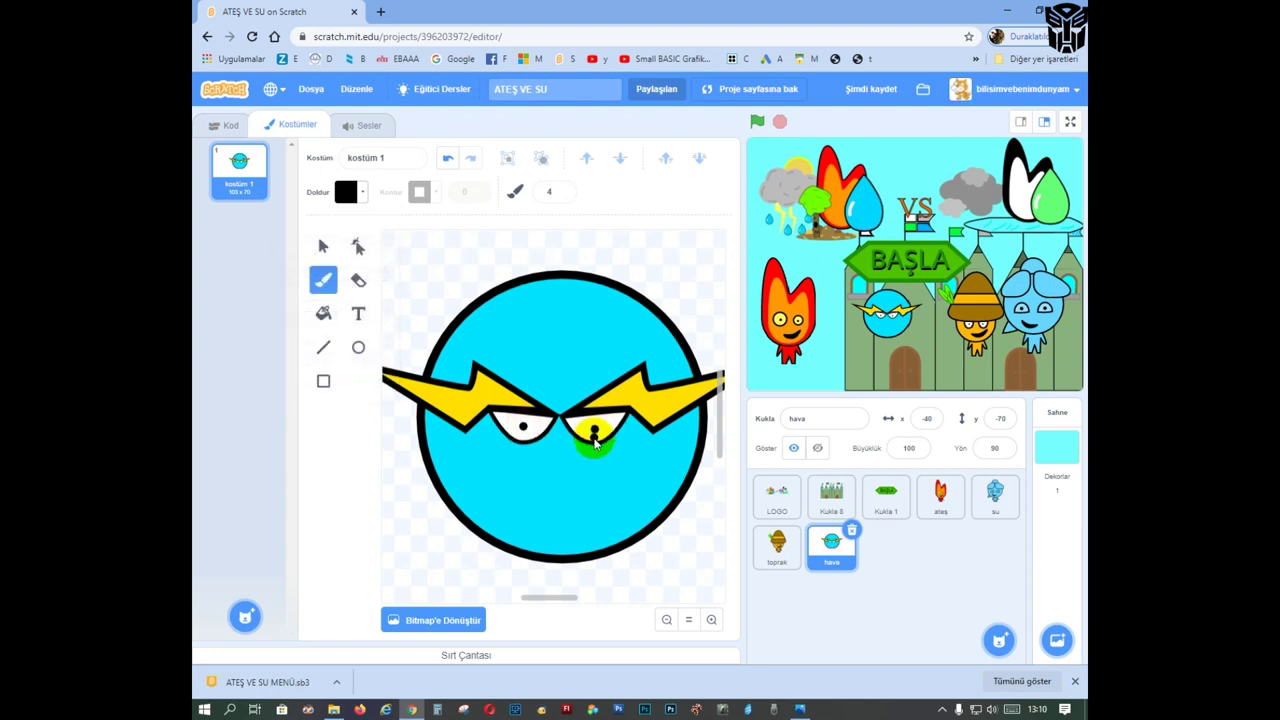
pyautogui.click(360, 346)
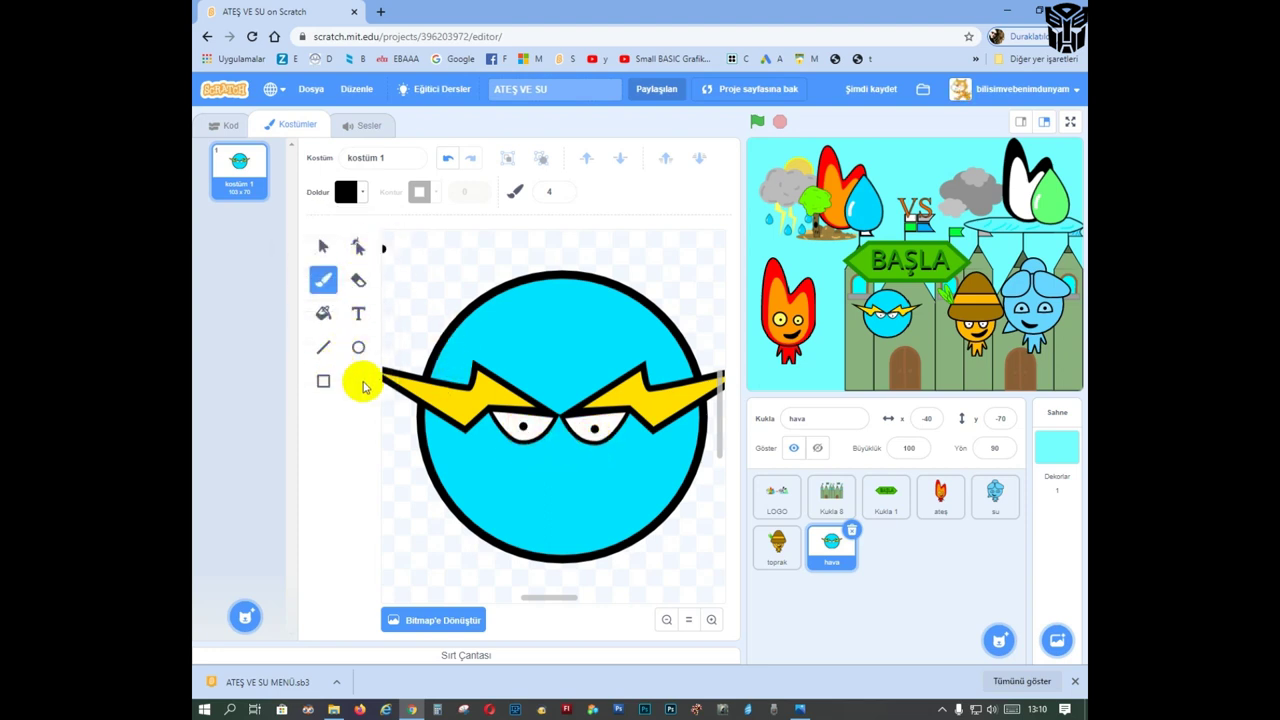
# Step: Copy the black smiling mouth from the toprak sprite into the hava costume and place it below the eyes, slightly right of centre
pyautogui.click(777, 545)
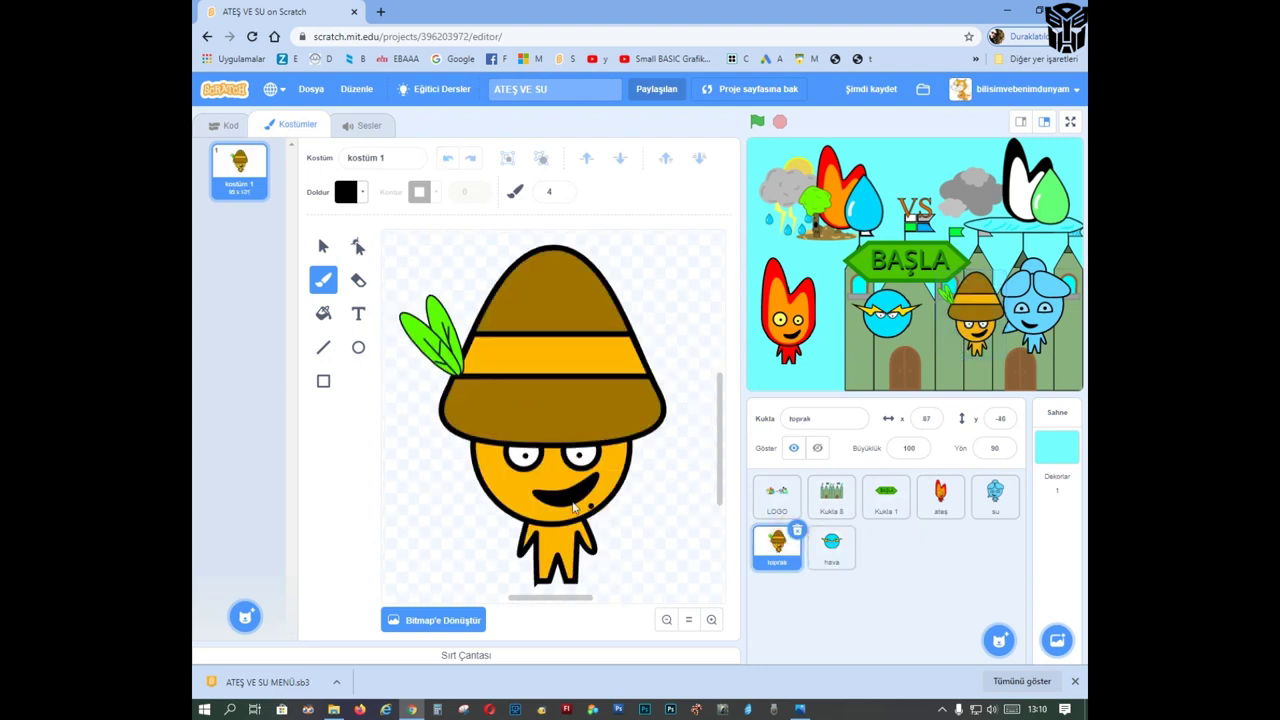
pyautogui.click(321, 247)
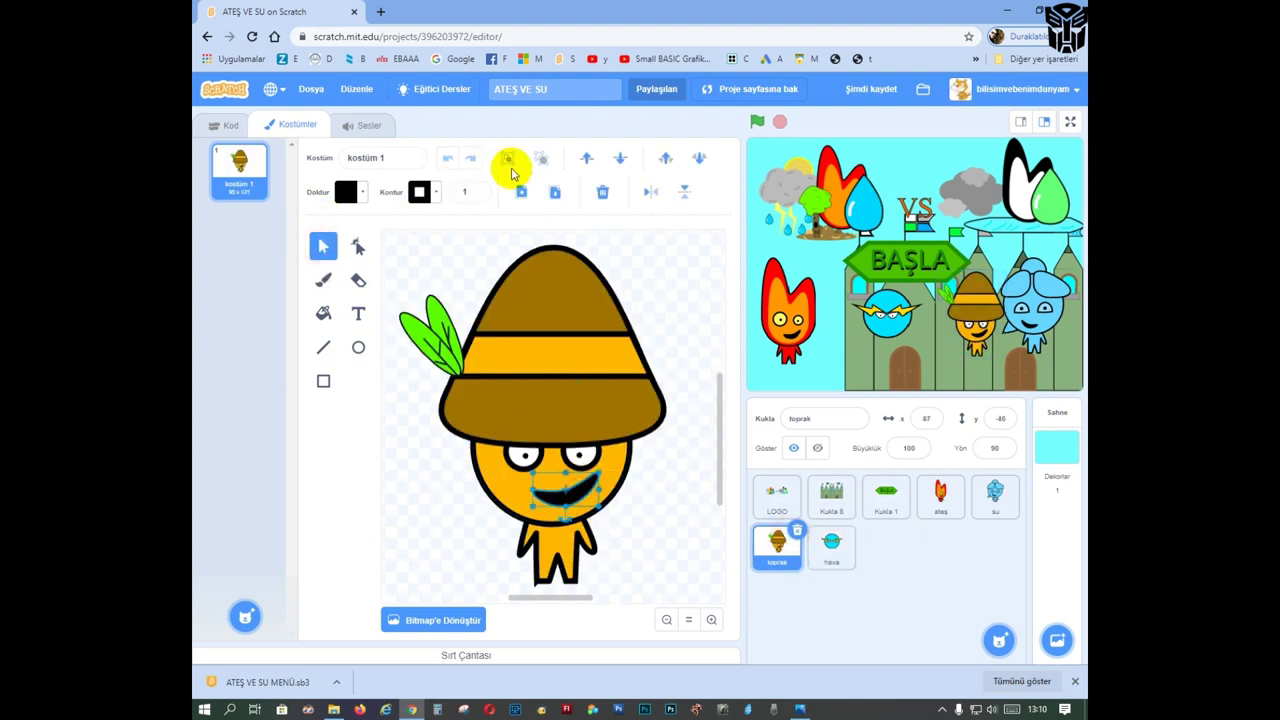
pyautogui.click(831, 541)
pyautogui.click(555, 191)
pyautogui.click(593, 432)
pyautogui.moveTo(600, 427); pyautogui.dragTo(598, 357)
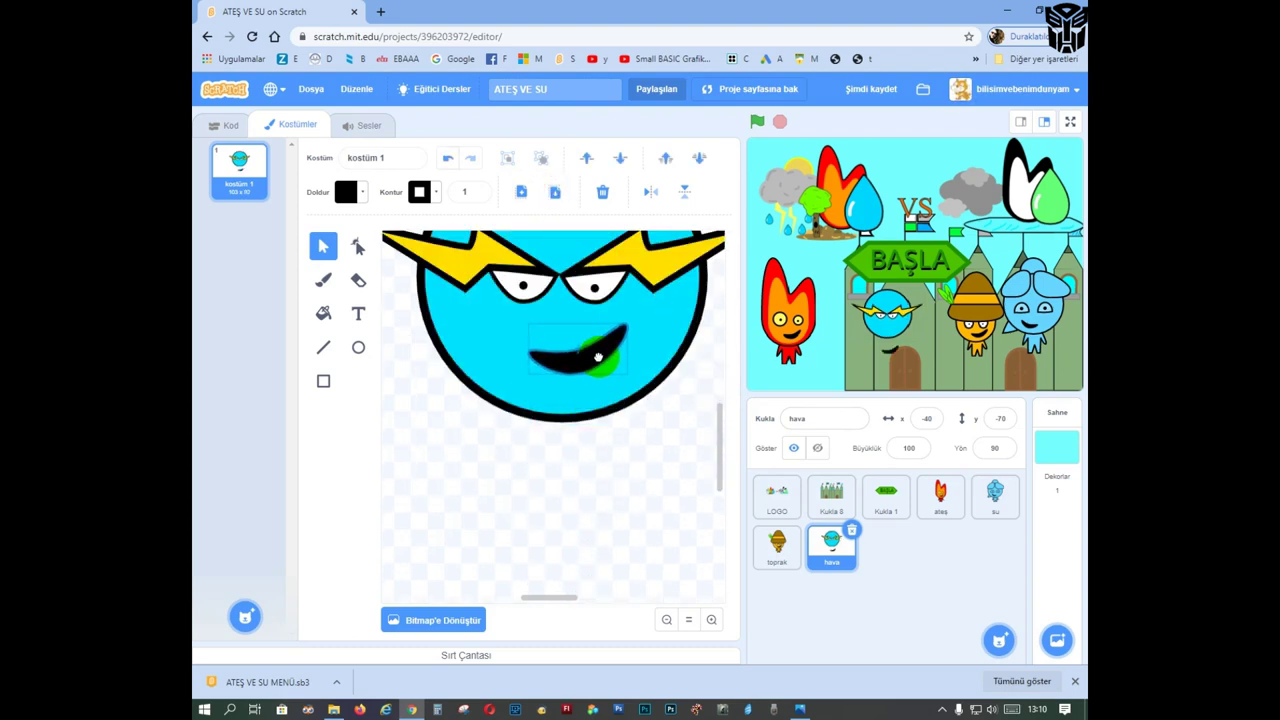
pyautogui.scroll(3, 606, 358)
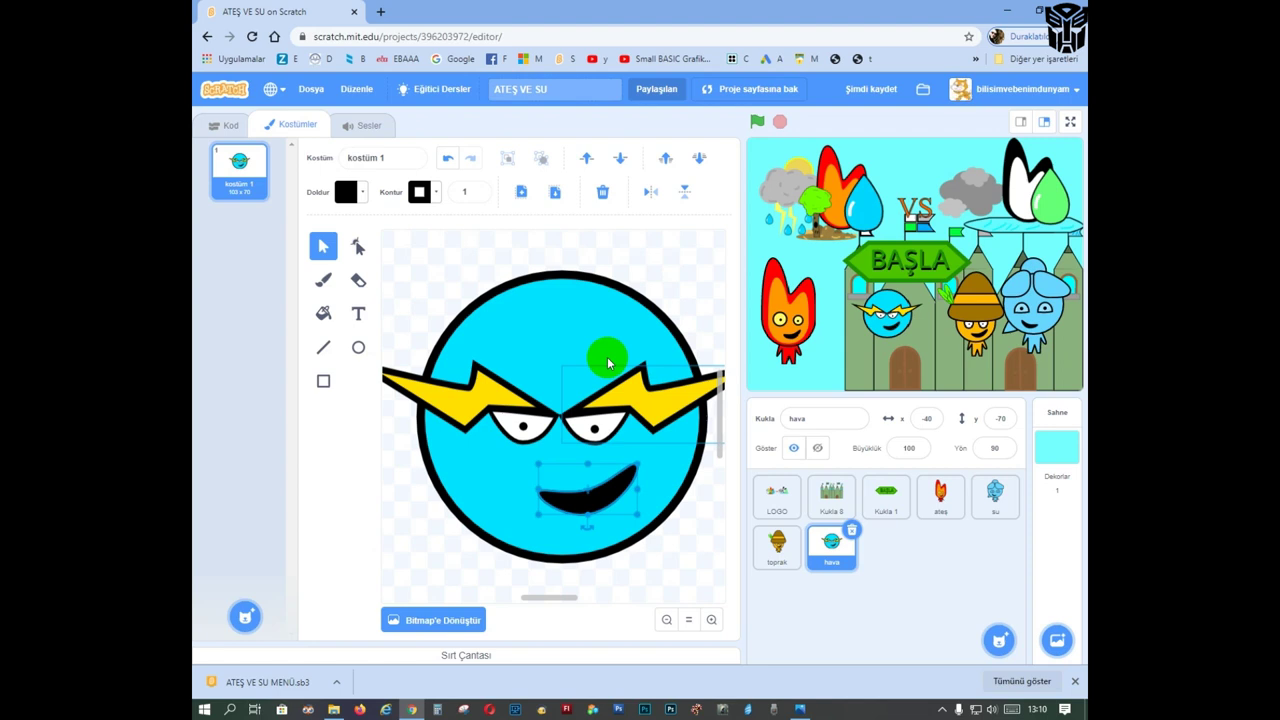
pyautogui.moveTo(587, 527); pyautogui.dragTo(512, 326)
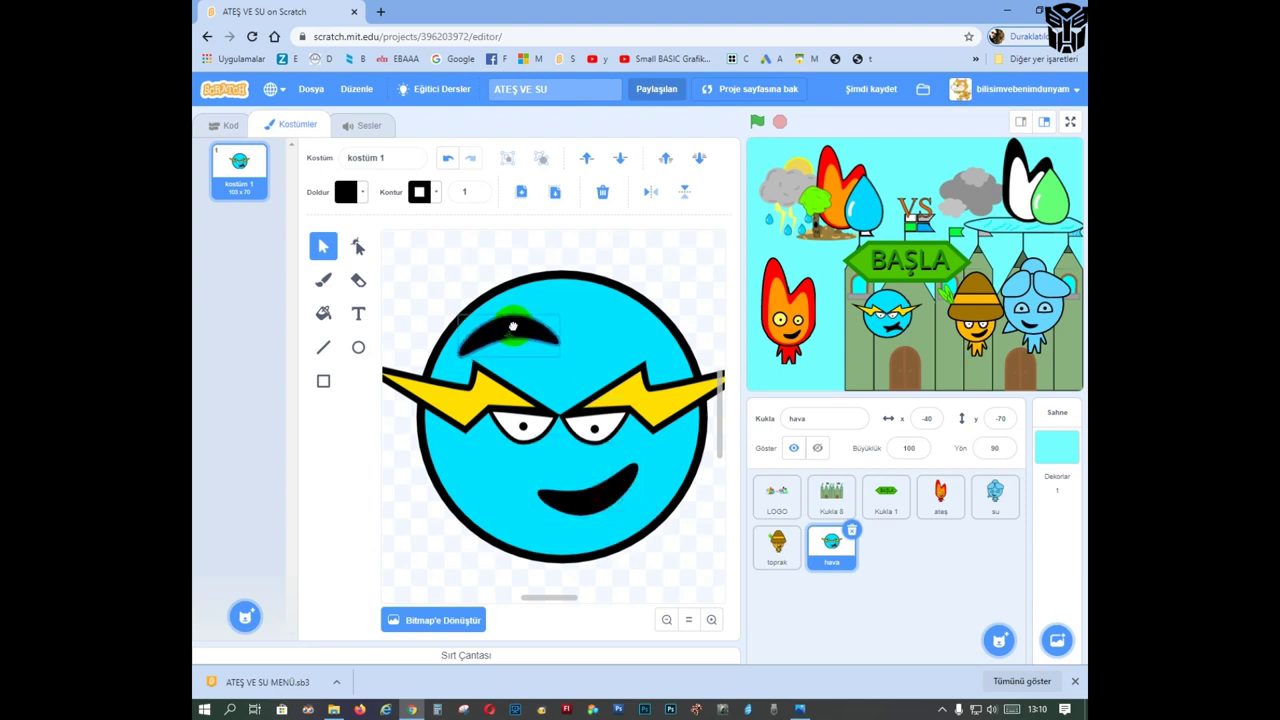
pyautogui.press('Delete')
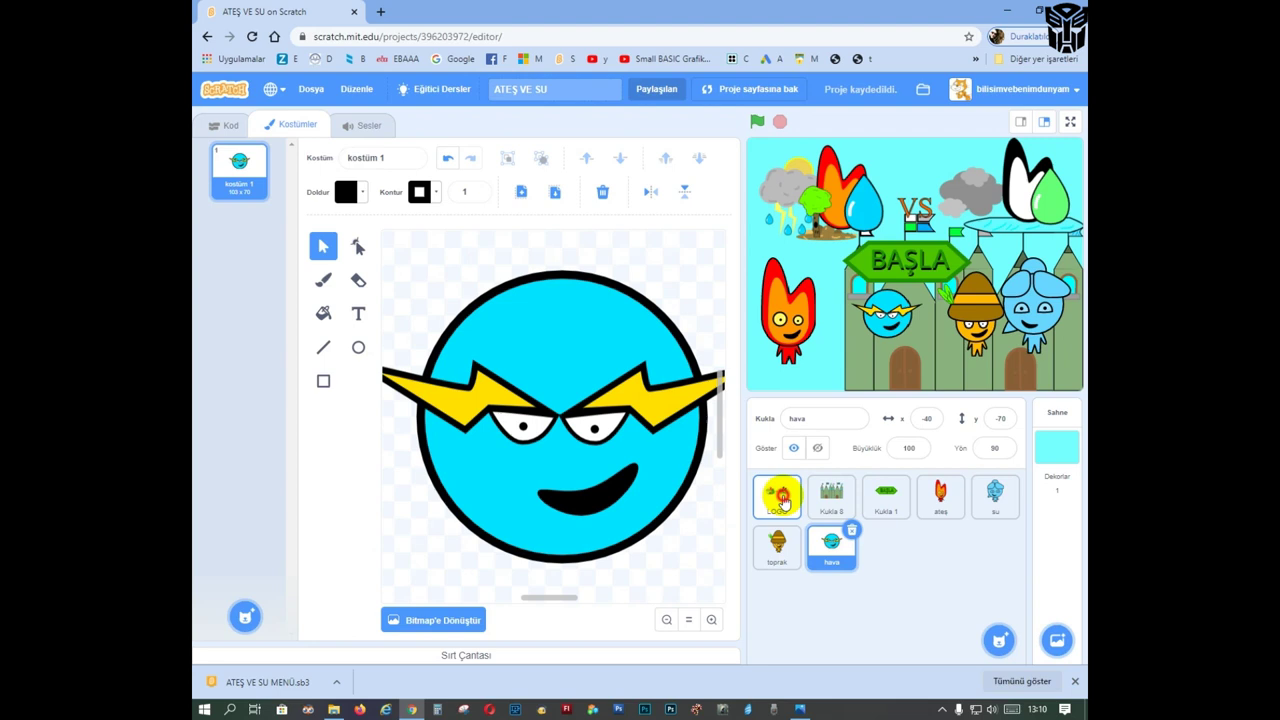
# Step: Ungroup the grey cloud beside the VS text in the LOGO sprite's costume
pyautogui.click(778, 492)
pyautogui.click(414, 385)
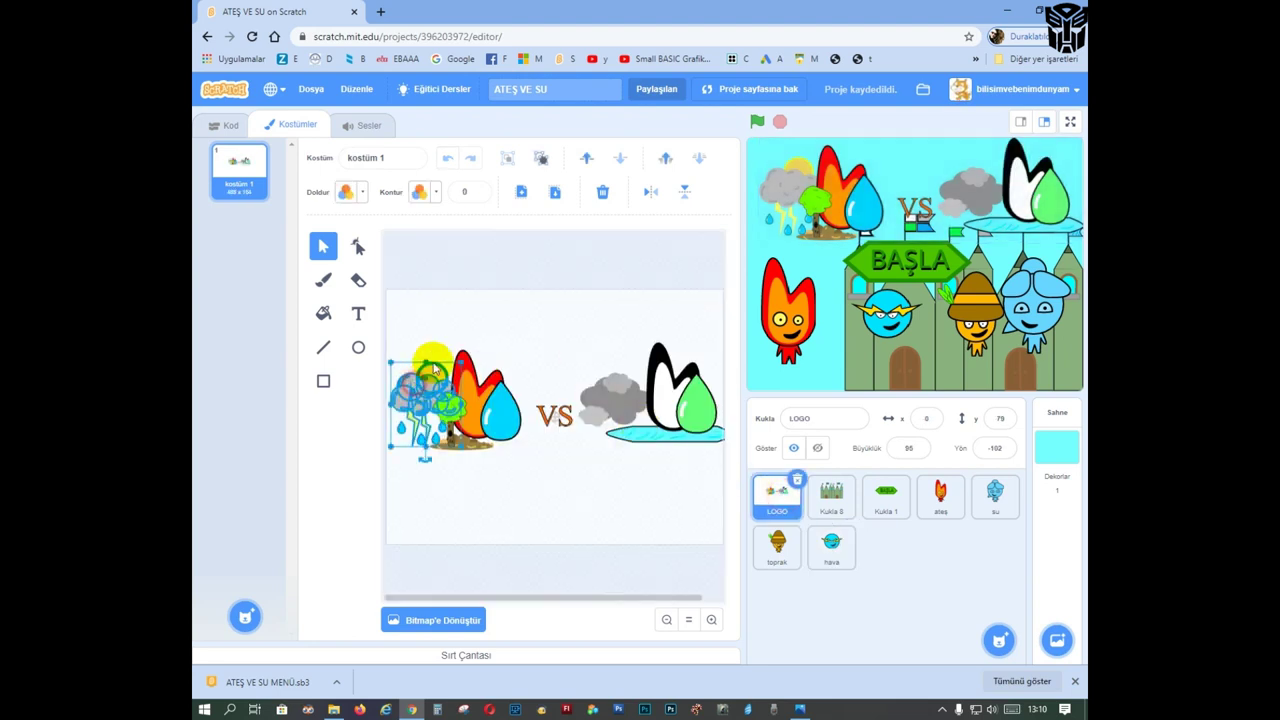
pyautogui.click(607, 398)
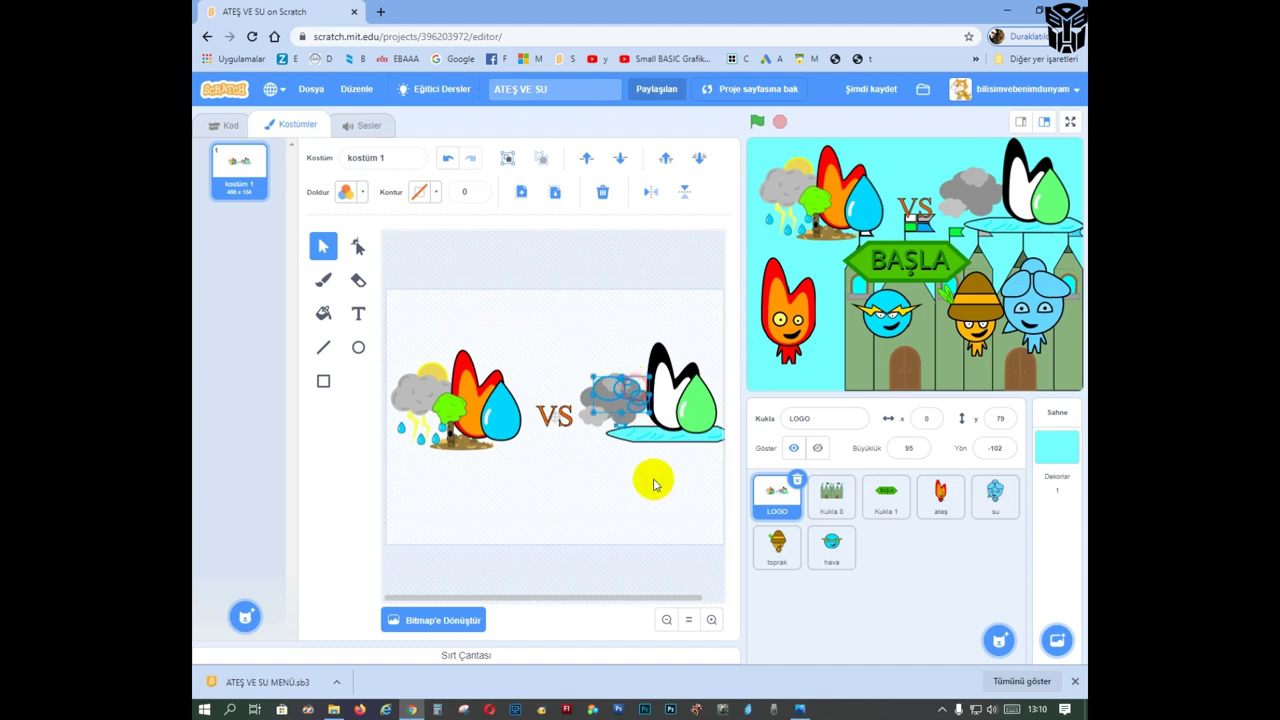
pyautogui.click(589, 271)
# Step: Copy all the dark grey ellipses of the LOGO cloud, without the lighter puffs, and paste them into the hava costume
pyautogui.click(711, 620)
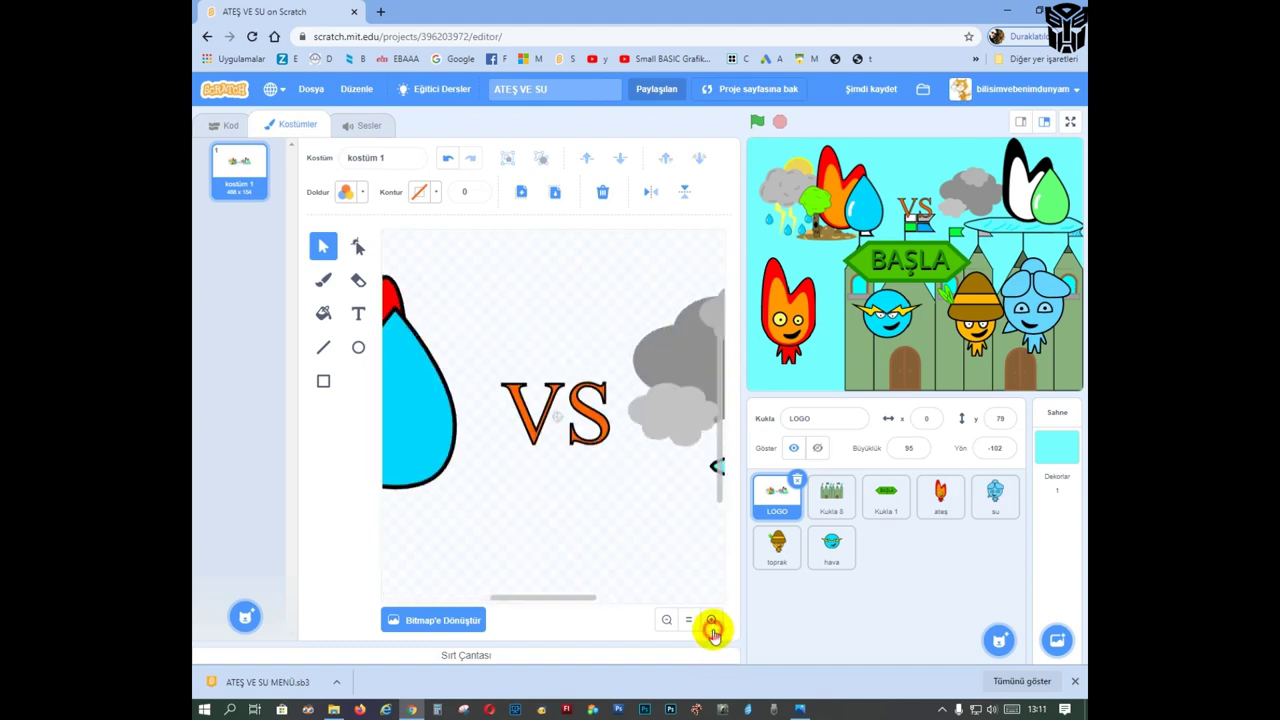
pyautogui.moveTo(571, 597); pyautogui.dragTo(655, 597)
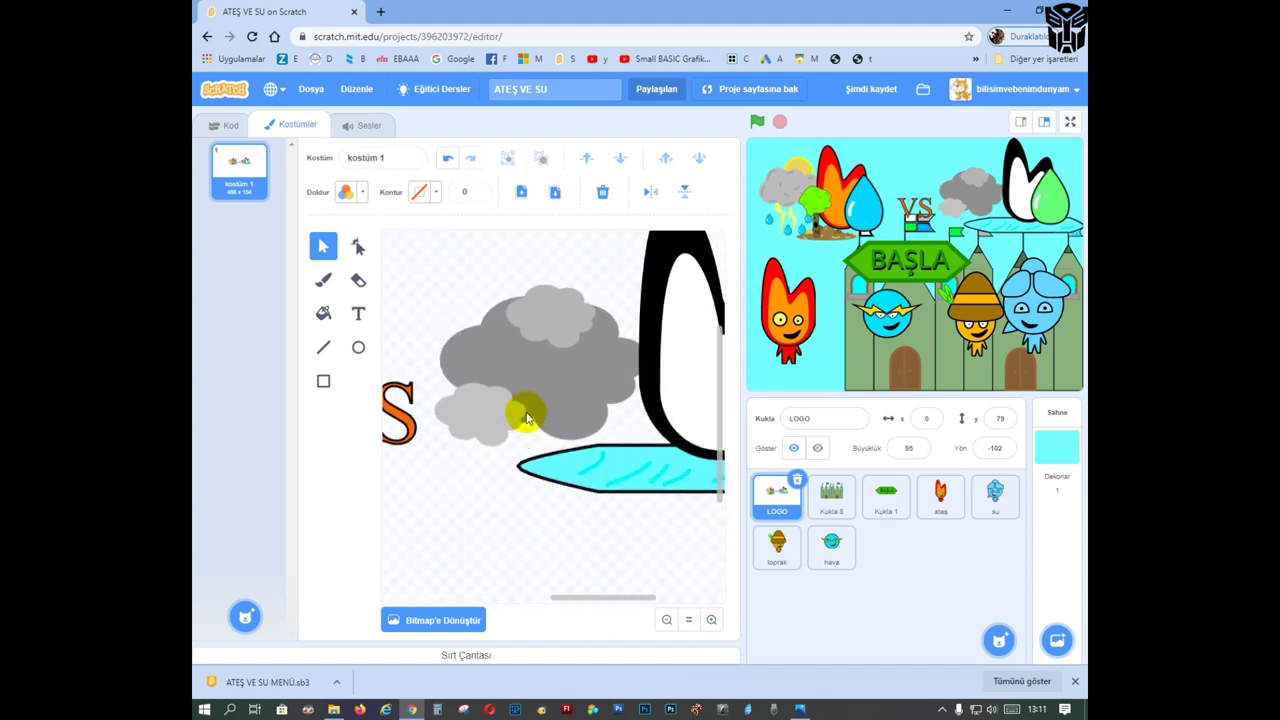
pyautogui.moveTo(530, 420); pyautogui.dragTo(480, 348)
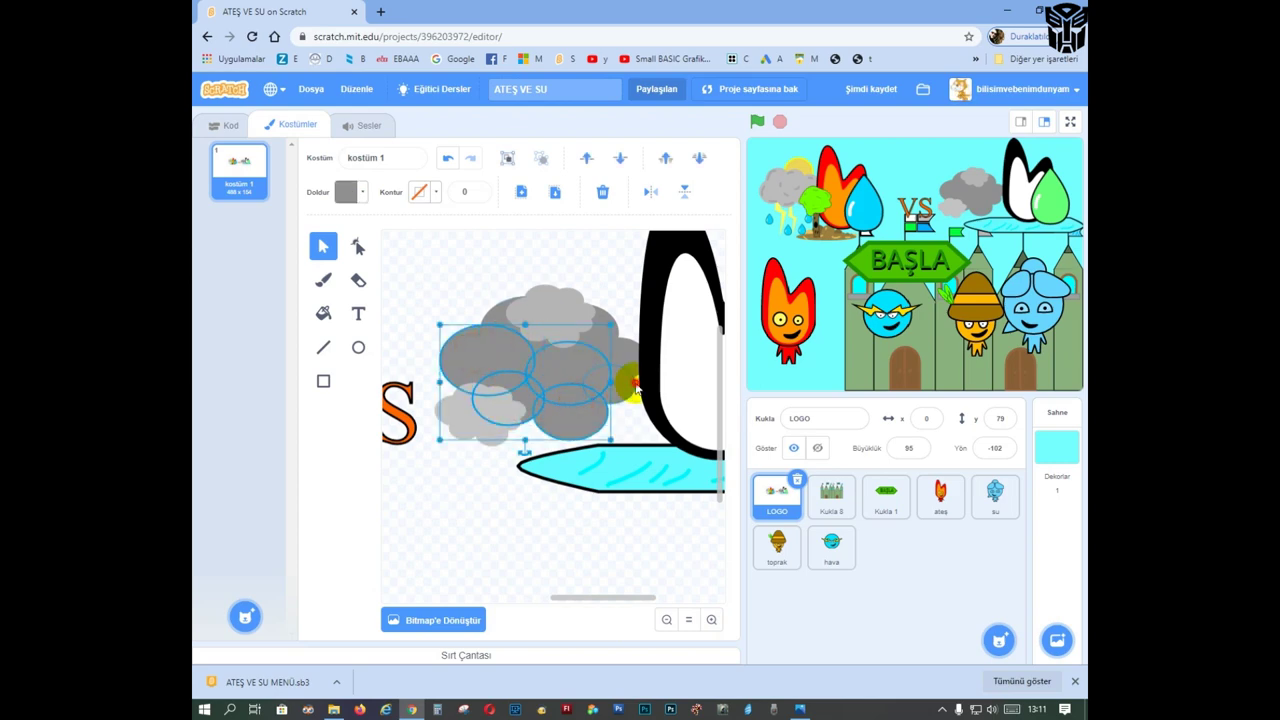
pyautogui.keyDown('shift'); pyautogui.click(497, 313); pyautogui.keyUp('shift')
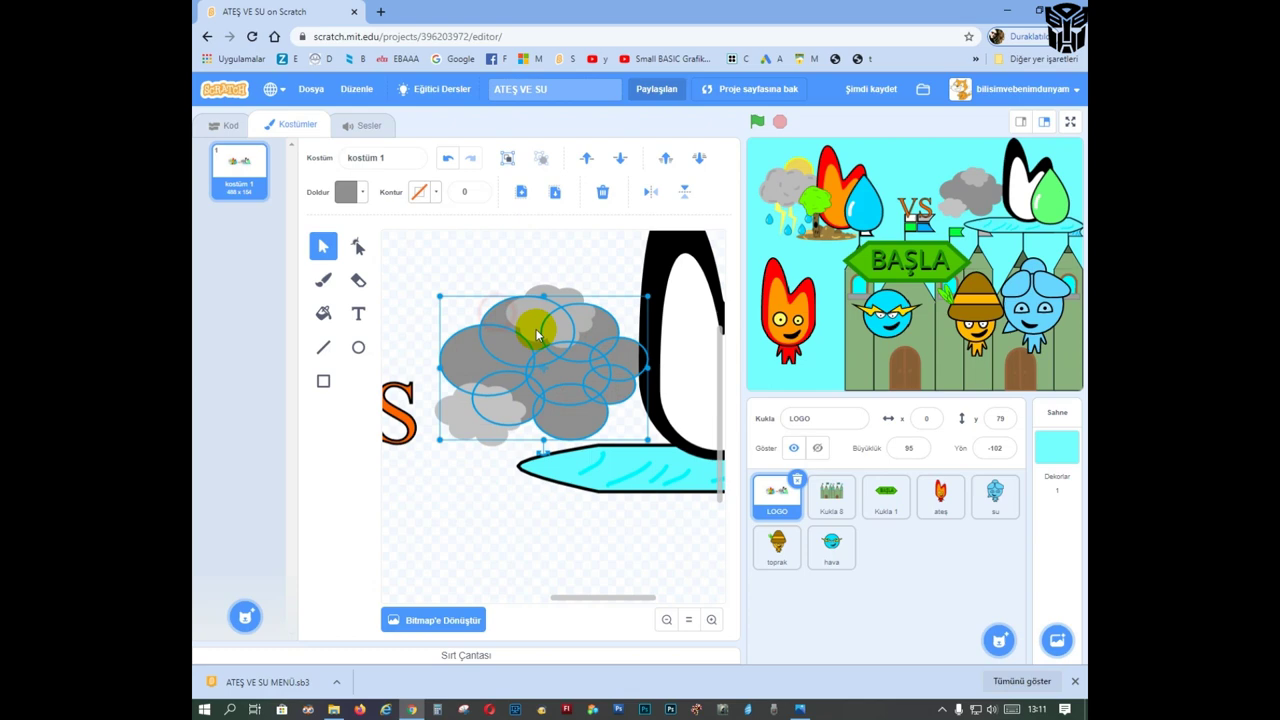
pyautogui.click(521, 191)
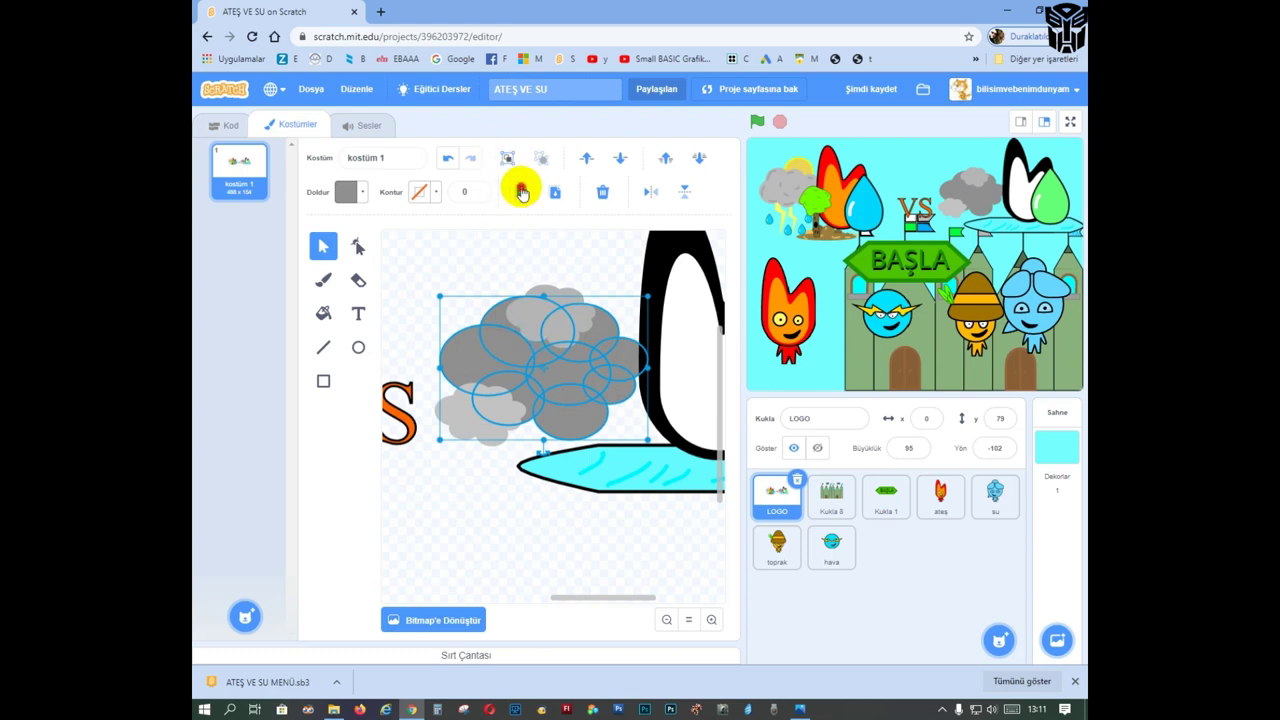
pyautogui.click(833, 540)
pyautogui.click(557, 191)
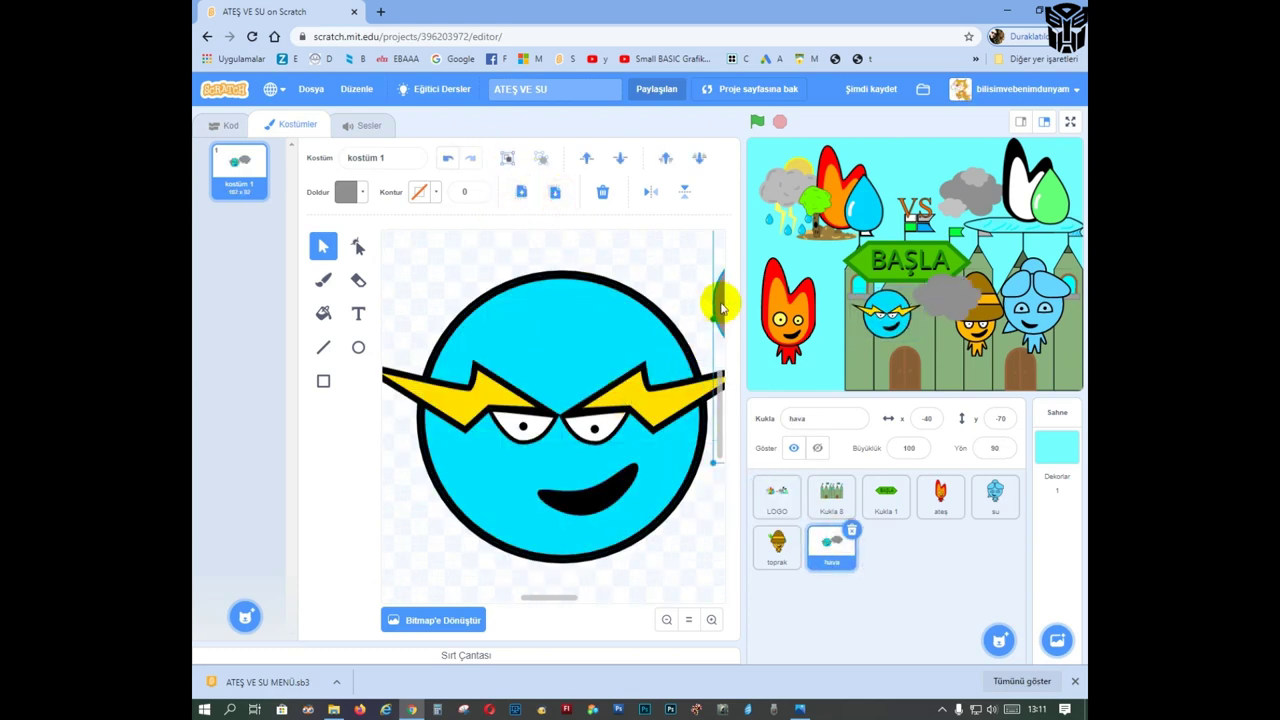
# Step: Bring the pasted cloud over the head and change its fill to light grey
pyautogui.moveTo(666, 339); pyautogui.dragTo(565, 562)
pyautogui.moveTo(695, 299); pyautogui.dragTo(557, 398)
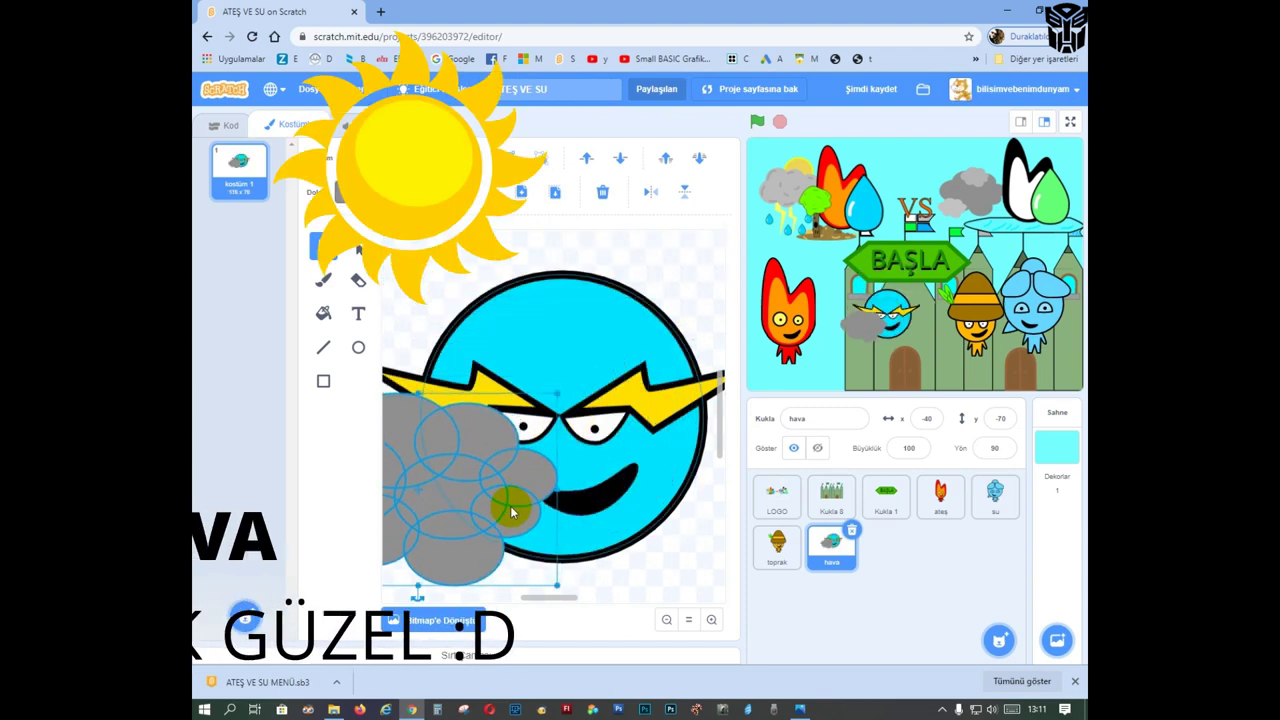
pyautogui.moveTo(510, 505); pyautogui.dragTo(669, 303)
pyautogui.click(347, 192)
pyautogui.moveTo(343, 351); pyautogui.dragTo(380, 352)
# Step: Flatten the light grey cloud and centre it over the top of the head as hair
pyautogui.moveTo(575, 269); pyautogui.dragTo(461, 385)
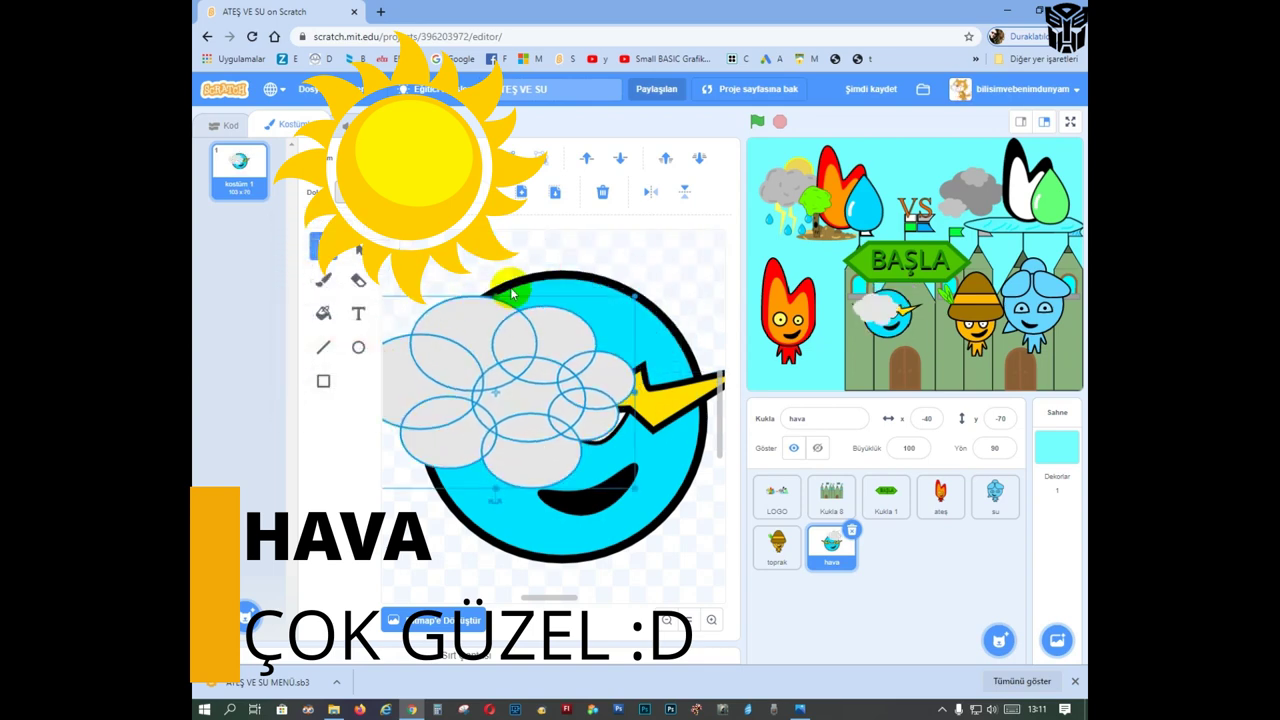
pyautogui.moveTo(495, 297); pyautogui.dragTo(563, 309)
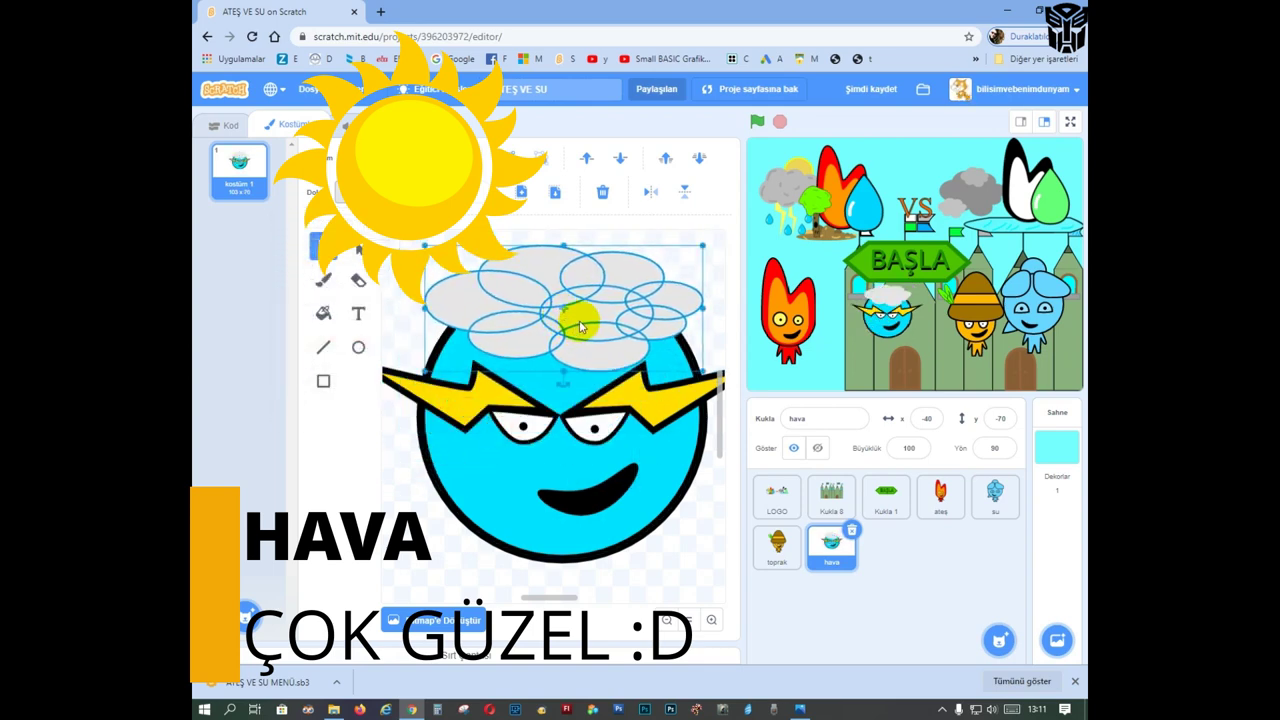
pyautogui.click(714, 298)
# Step: Fill the cloud's far-left ellipse and its small lower-right ellipse with a medium grey
pyautogui.click(323, 315)
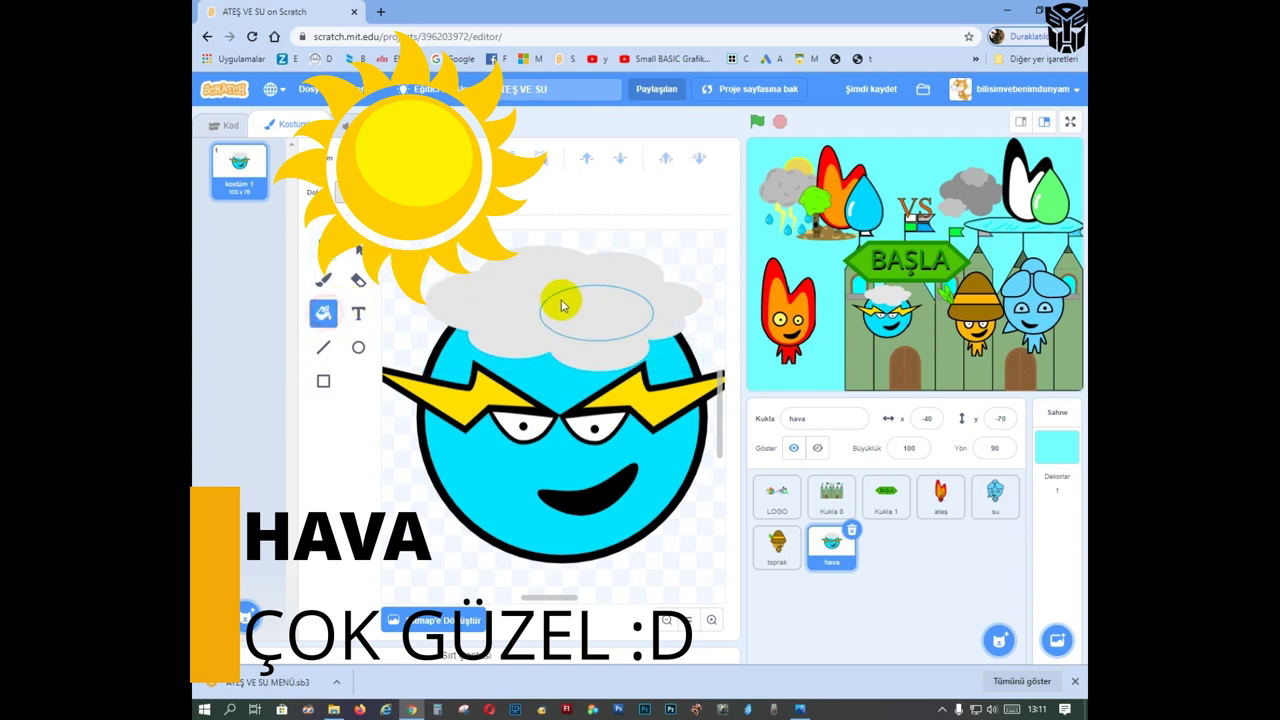
pyautogui.click(344, 192)
pyautogui.click(366, 351)
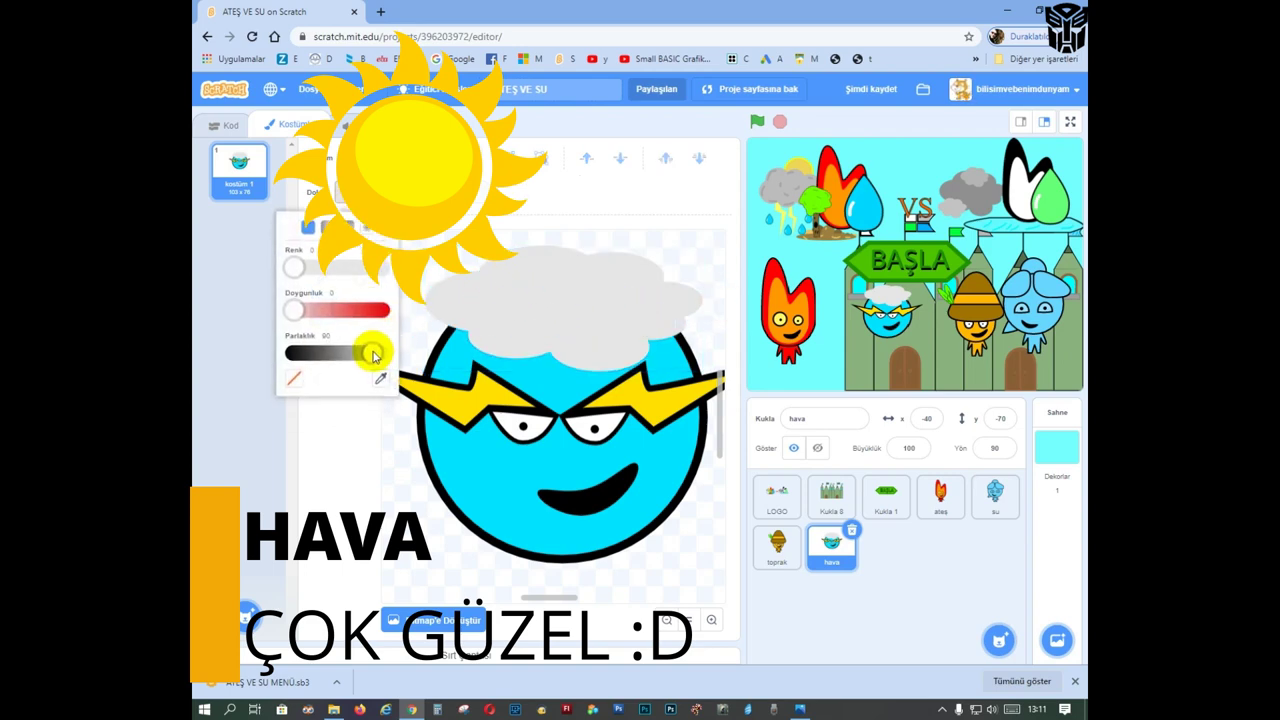
pyautogui.click(483, 298)
pyautogui.click(620, 313)
# Step: Fill the cloud's upper-right, lower-left and centre ellipses with a darker grey
pyautogui.click(344, 192)
pyautogui.moveTo(366, 351); pyautogui.dragTo(352, 351)
pyautogui.click(586, 273)
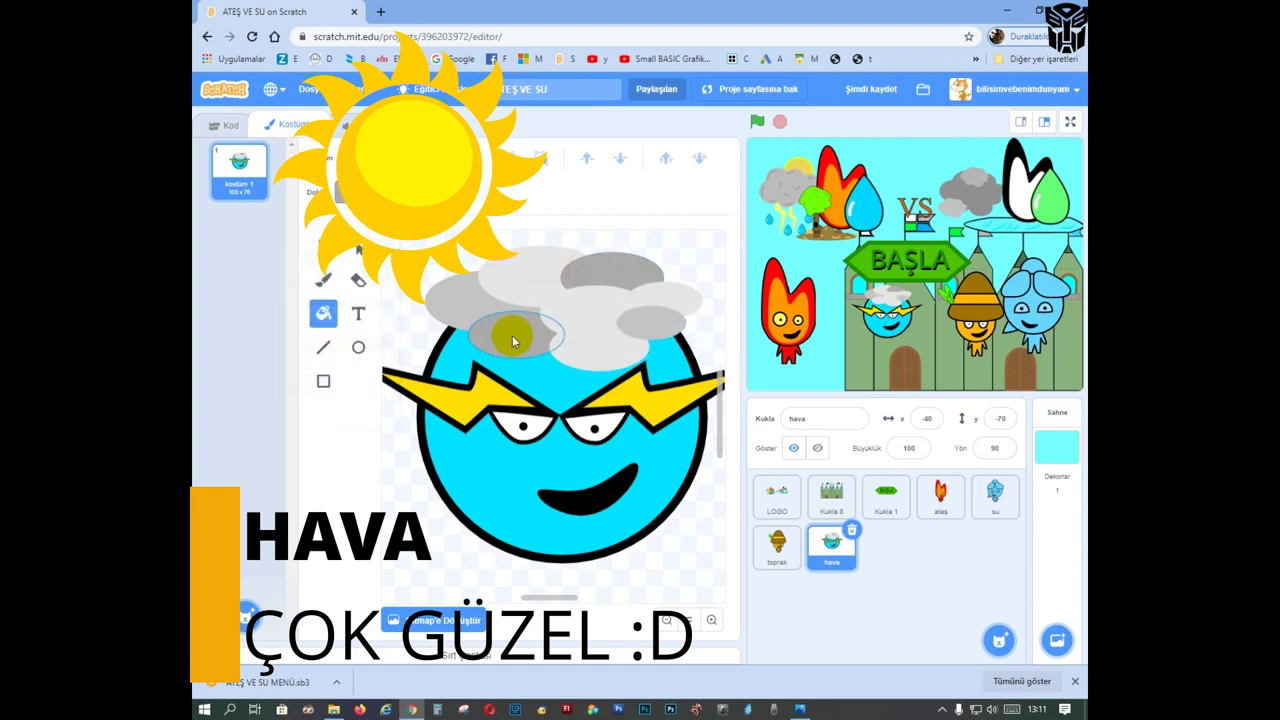
pyautogui.click(505, 333)
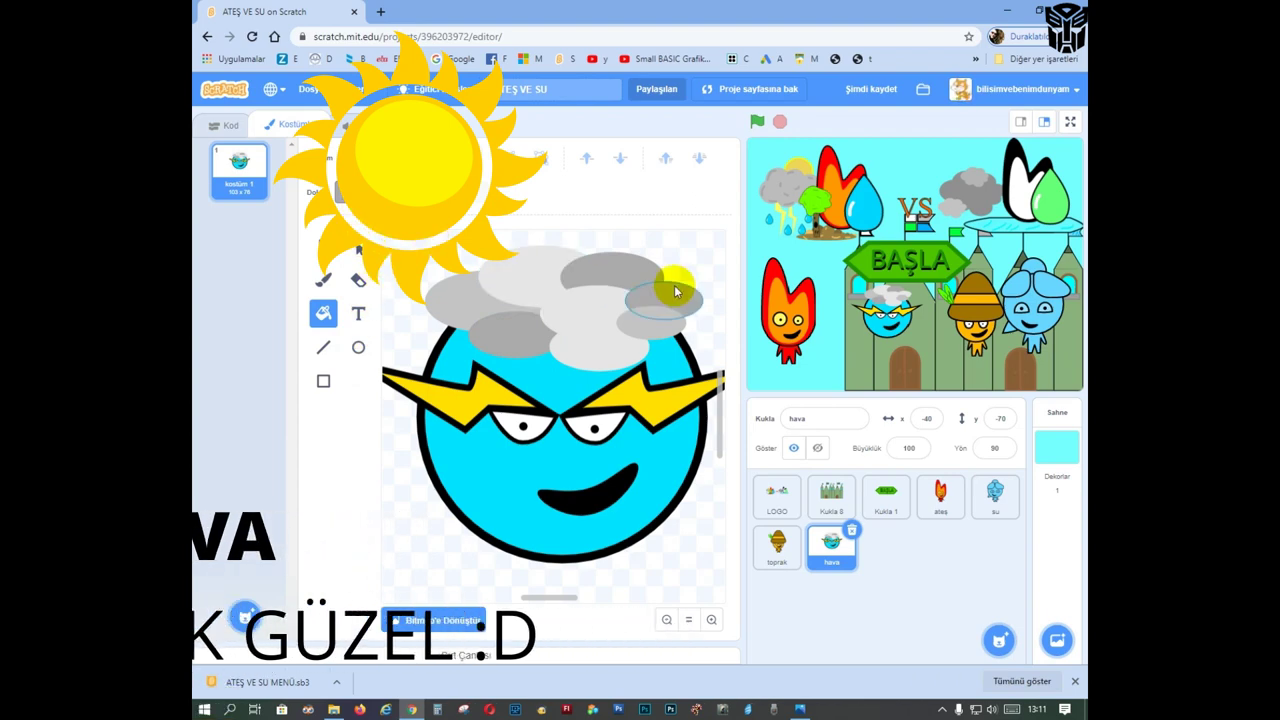
# Step: Fill the cloud's large upper ellipse and its far-right ellipse with a lighter grey, leaving the head cyan
pyautogui.click(345, 191)
pyautogui.moveTo(352, 352); pyautogui.dragTo(380, 351)
pyautogui.click(477, 274)
pyautogui.click(655, 375)
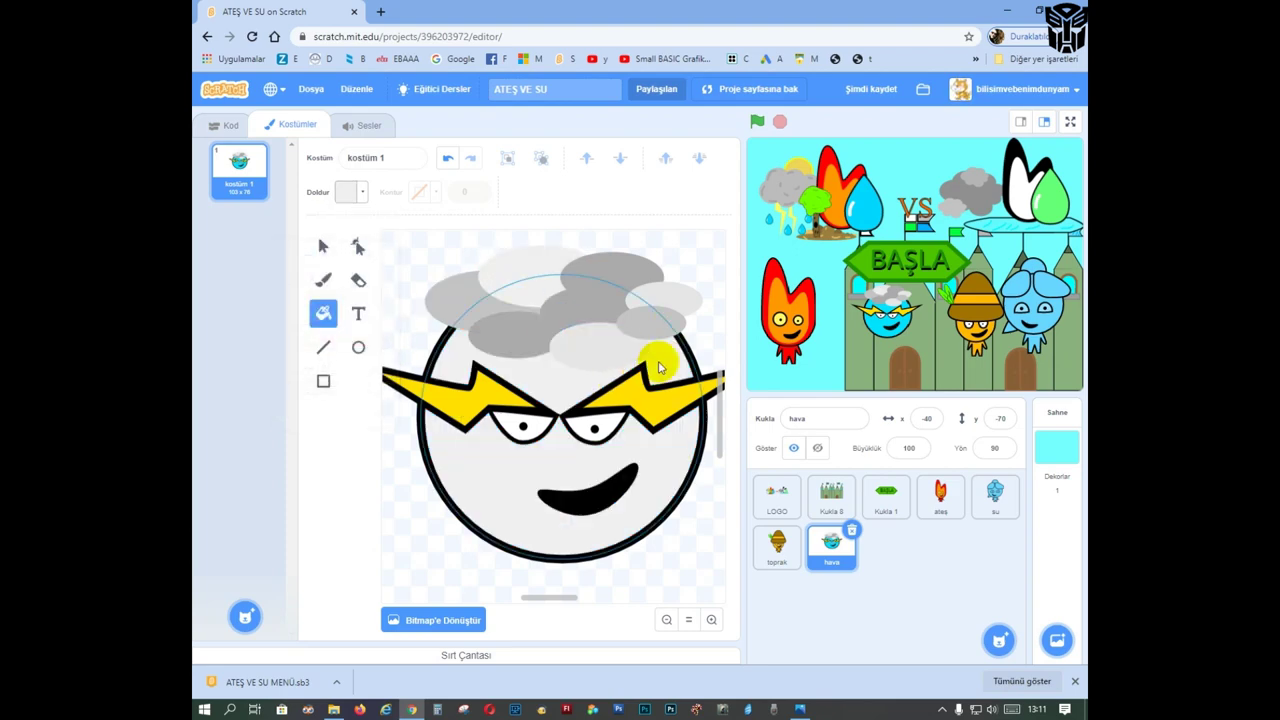
pyautogui.click(677, 301)
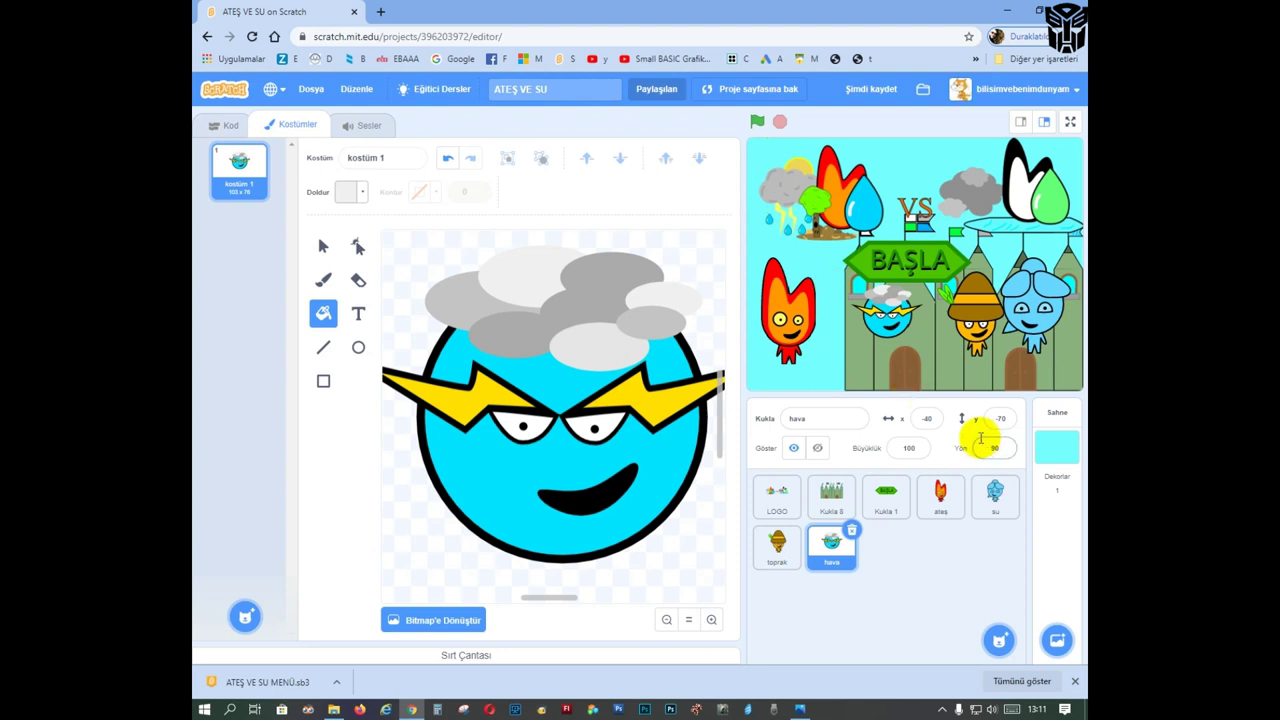
# Step: Copy the body with arms and legs from the su sprite's costume
pyautogui.click(1003, 490)
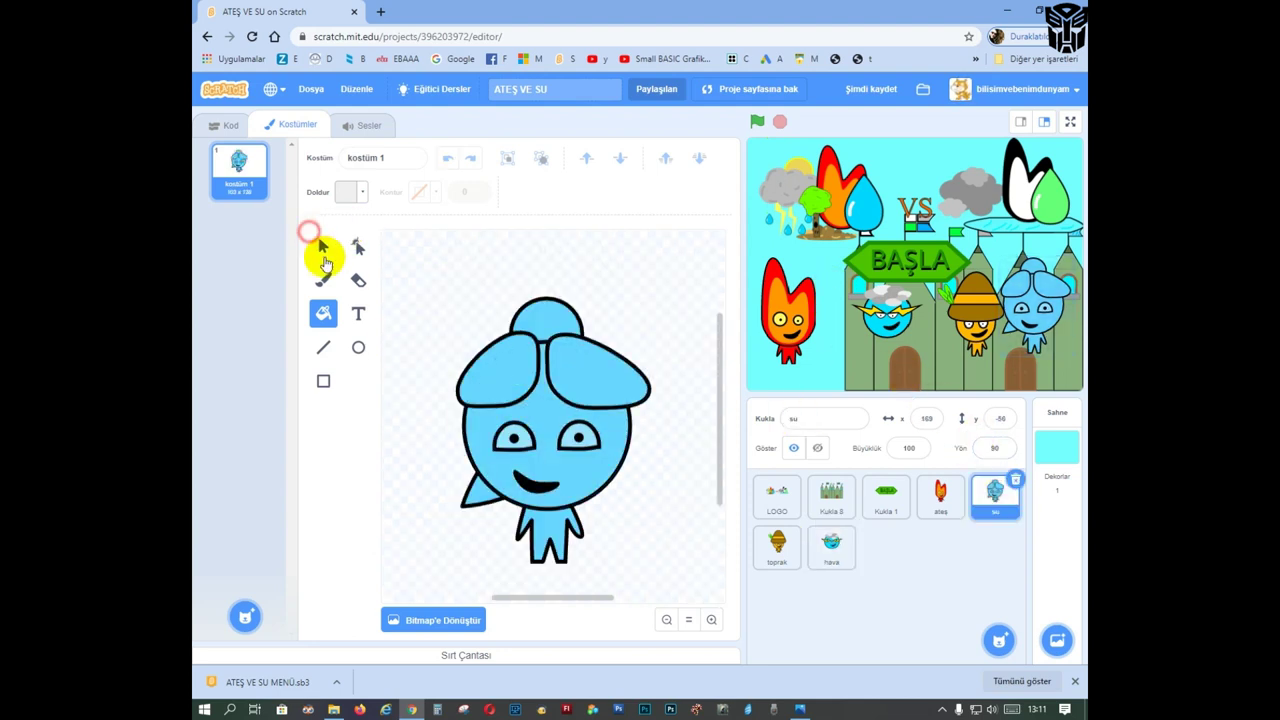
pyautogui.click(318, 252)
pyautogui.click(532, 508)
pyautogui.click(540, 528)
pyautogui.click(517, 184)
pyautogui.click(518, 188)
# Step: Paste the body into the hava costume, place it under the head and send it to the back
pyautogui.click(831, 545)
pyautogui.click(556, 192)
pyautogui.scroll(-1, 594, 262)
pyautogui.moveTo(591, 557); pyautogui.dragTo(590, 515)
pyautogui.click(696, 157)
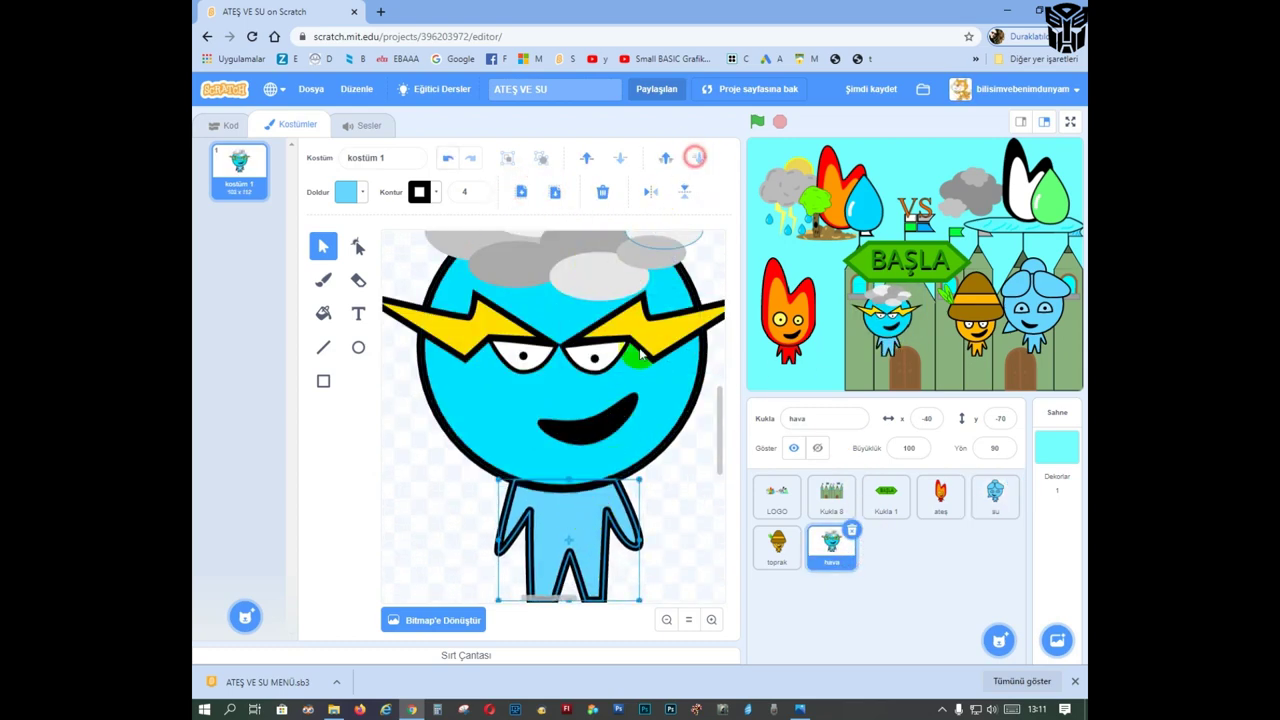
pyautogui.click(668, 520)
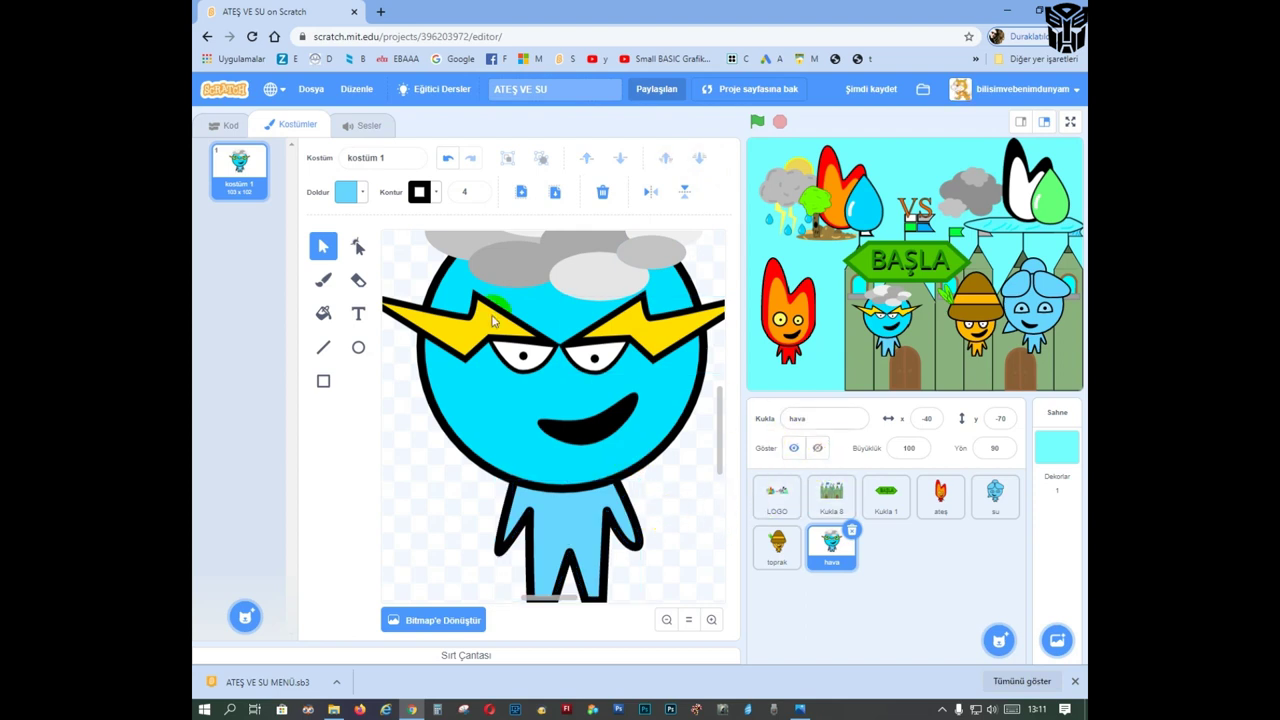
# Step: Space out hava and toprak on the stage, with hava at about x -74, y -74, and save the project
pyautogui.click(219, 125)
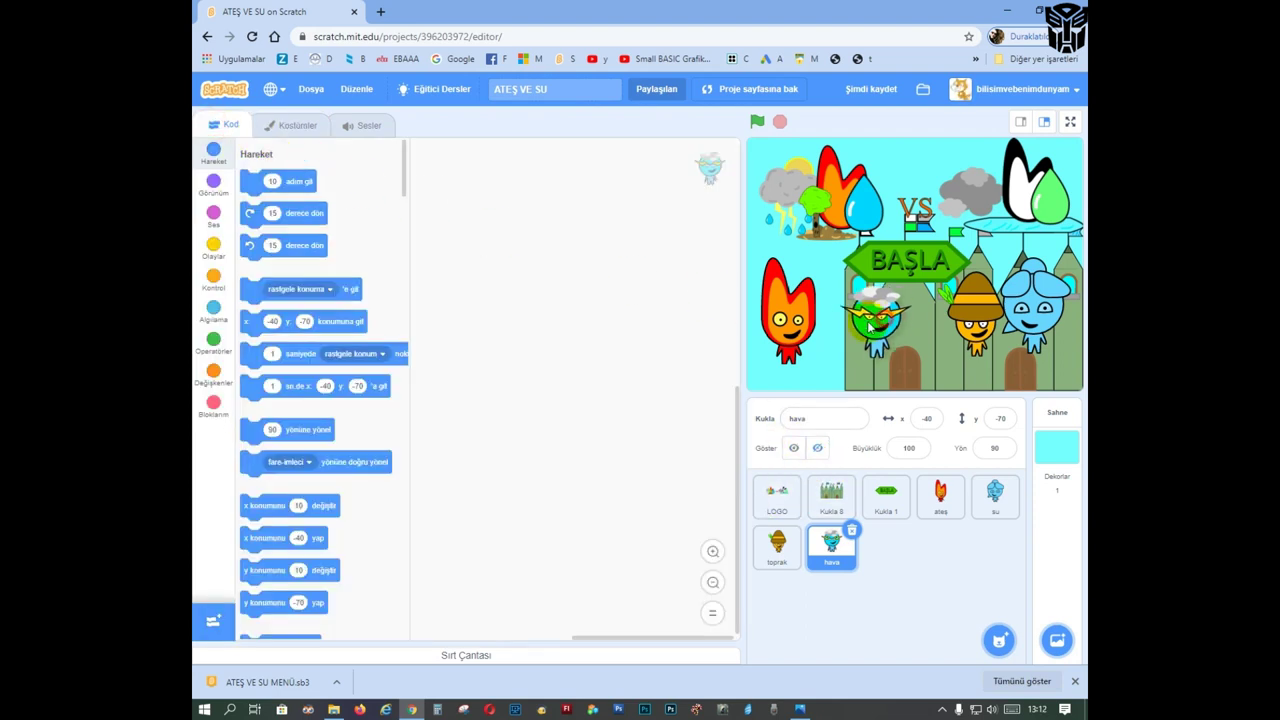
pyautogui.moveTo(864, 326); pyautogui.dragTo(858, 328)
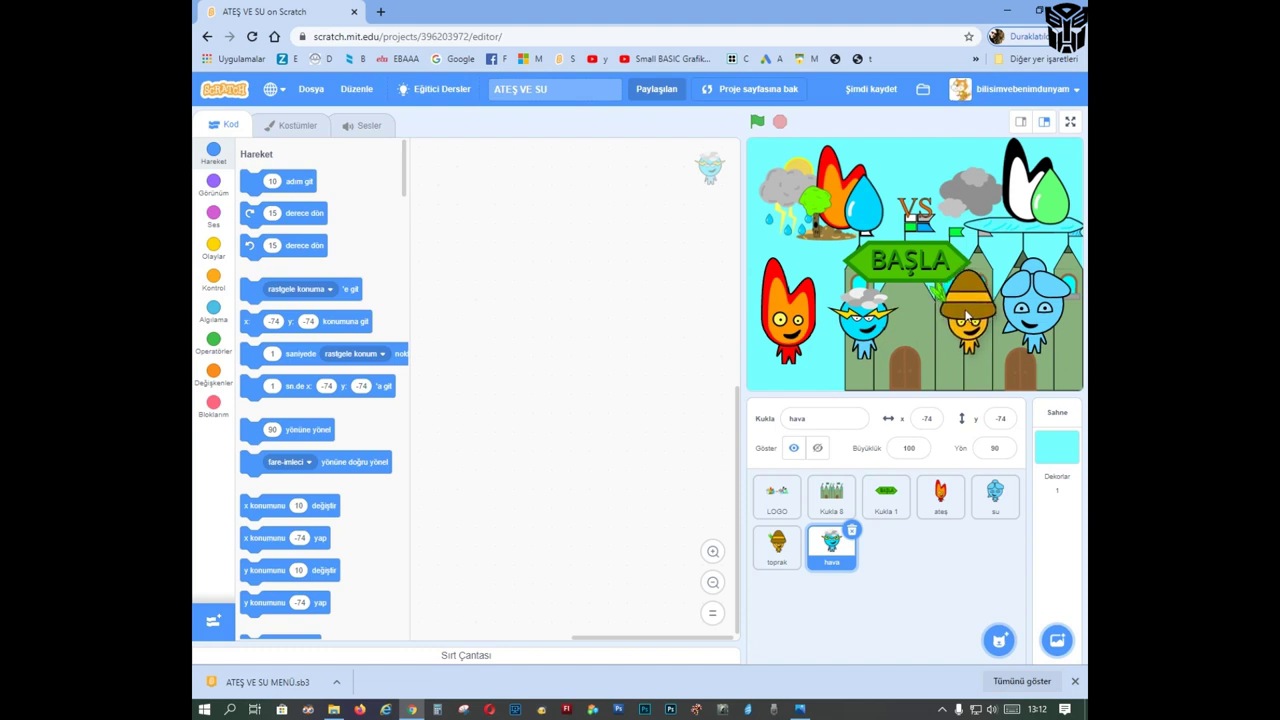
pyautogui.click(966, 316)
pyautogui.click(871, 89)
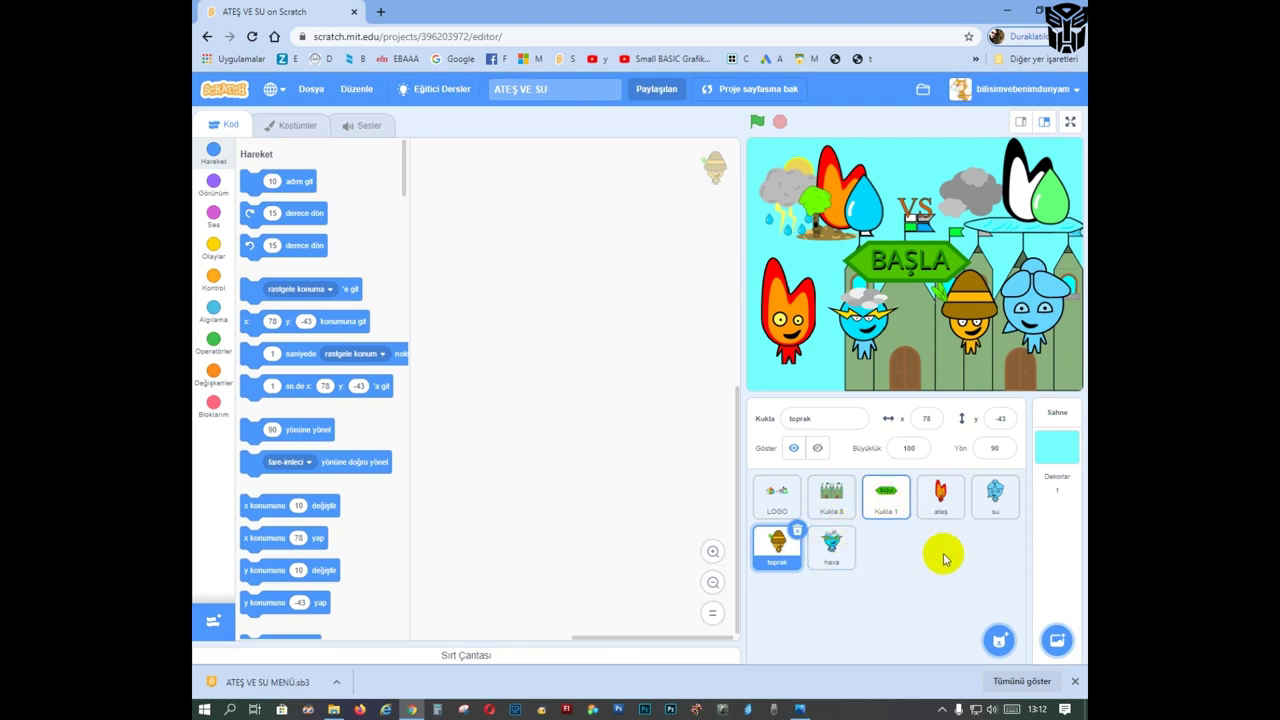
# Step: Paint a new sprite with a bitmap costume and fill its entire canvas with black
pyautogui.click(889, 503)
pyautogui.scroll(-3, 489, 490)
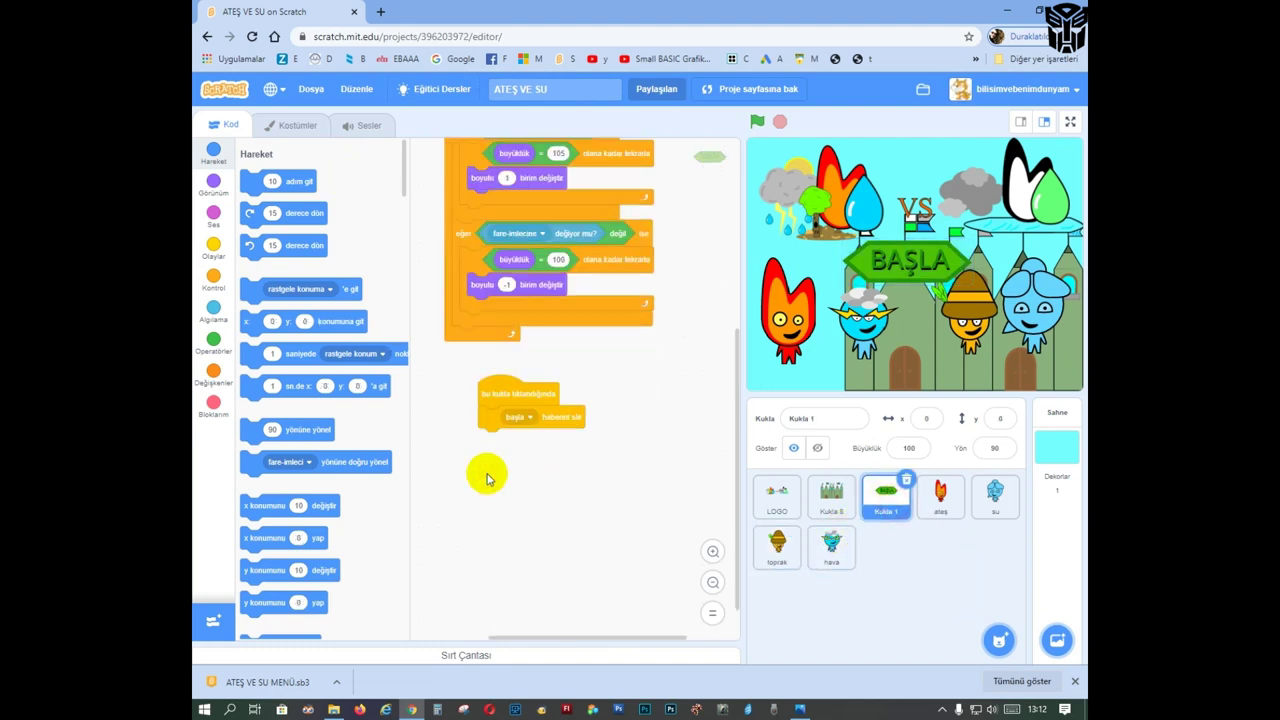
pyautogui.moveTo(999, 638)
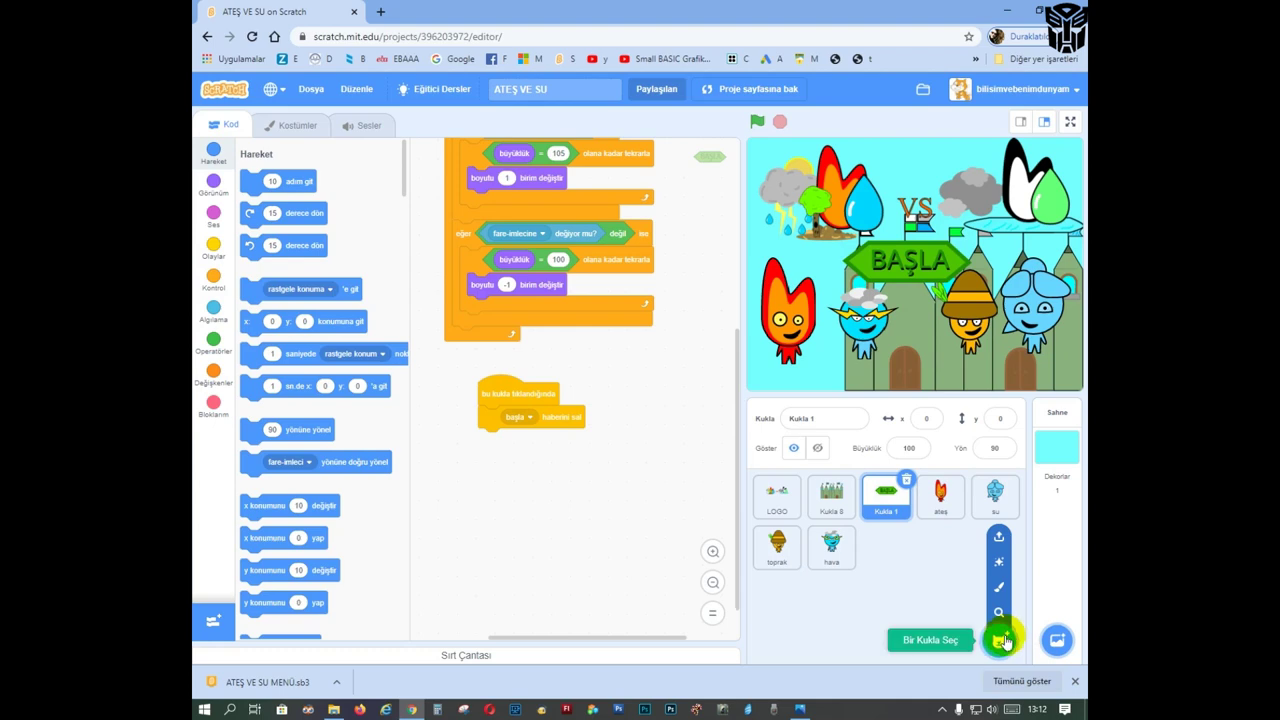
pyautogui.click(1003, 587)
pyautogui.click(420, 616)
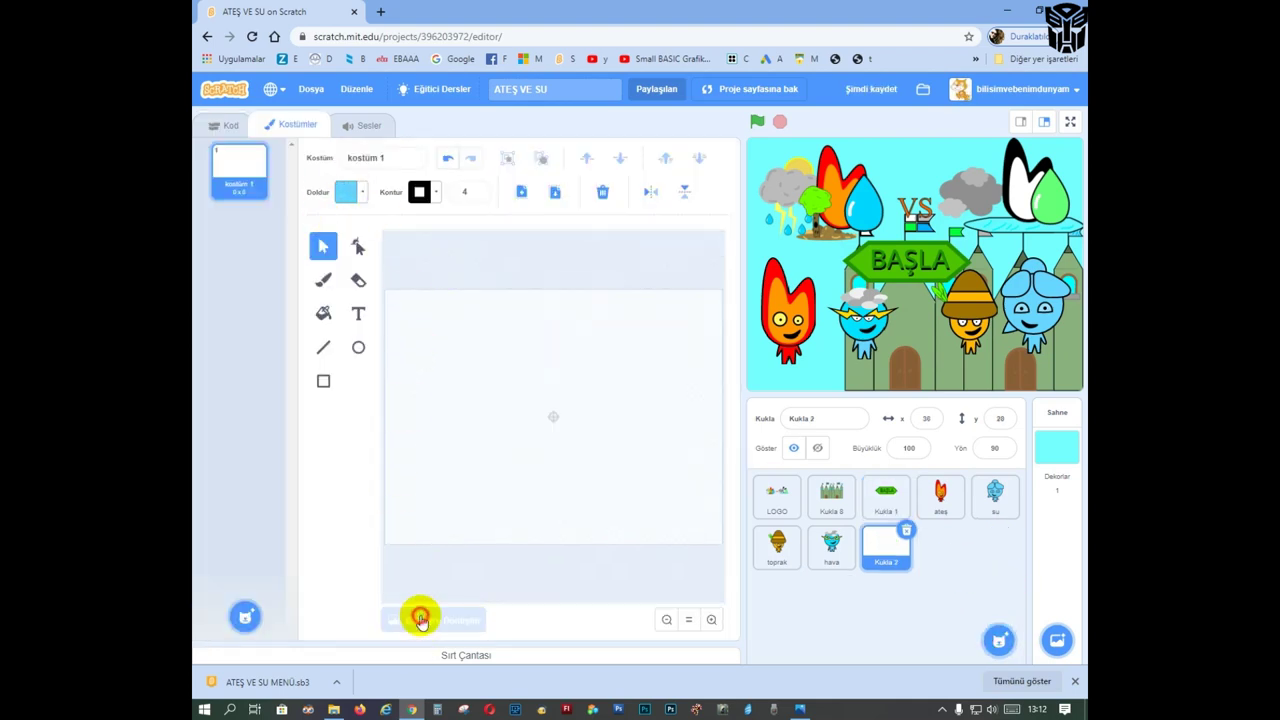
pyautogui.click(358, 313)
pyautogui.click(477, 374)
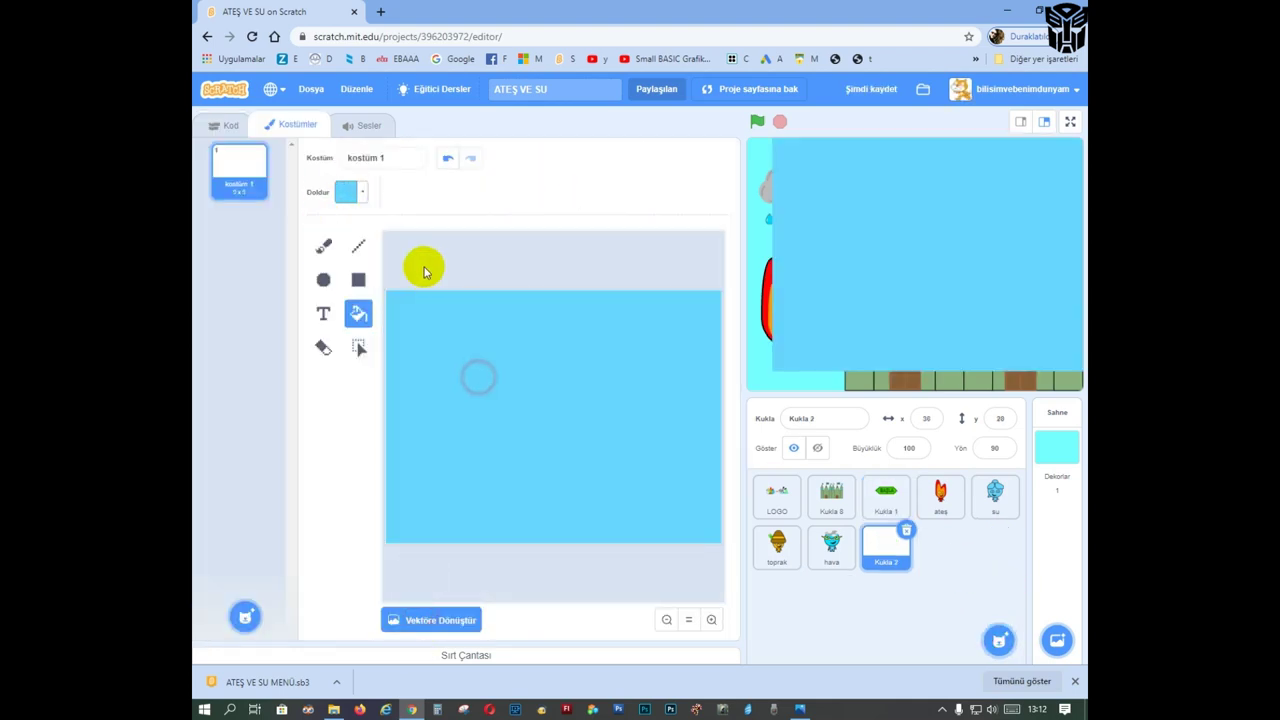
pyautogui.click(350, 191)
pyautogui.moveTo(379, 347); pyautogui.dragTo(206, 371)
pyautogui.click(526, 457)
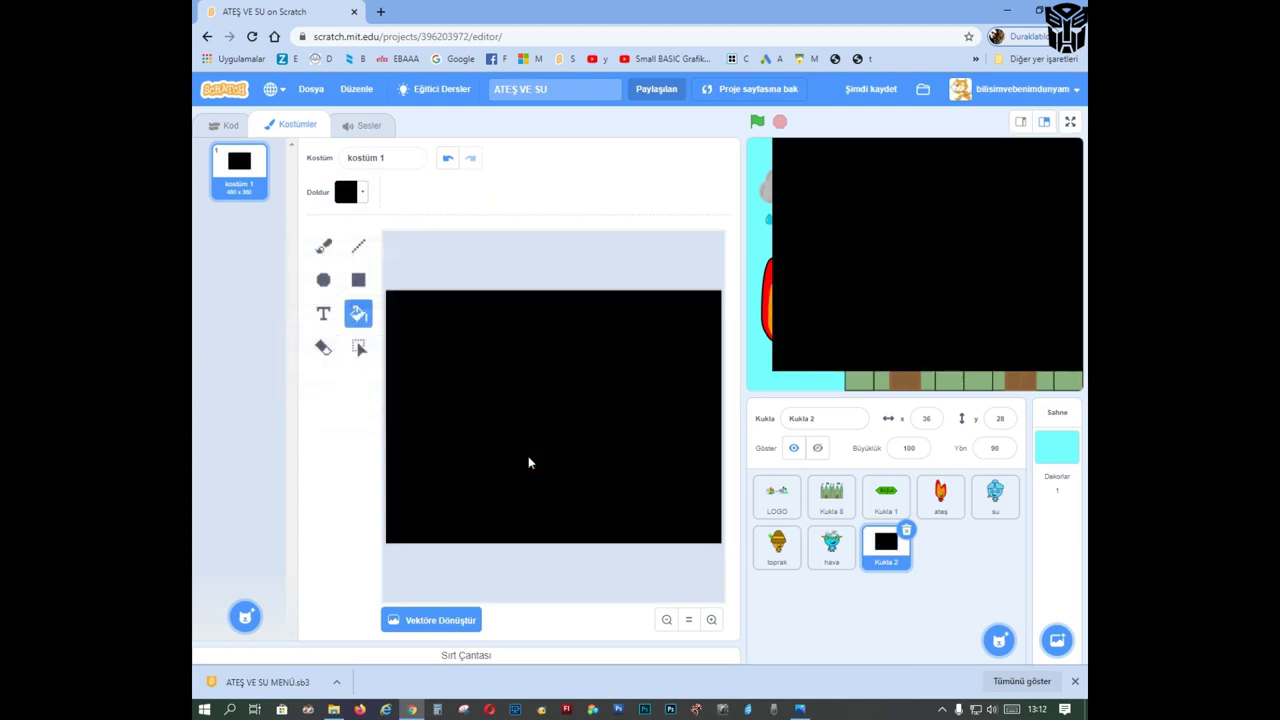
# Step: Set the black sprite's position to x 0, y 0 so it covers the stage
pyautogui.click(925, 418)
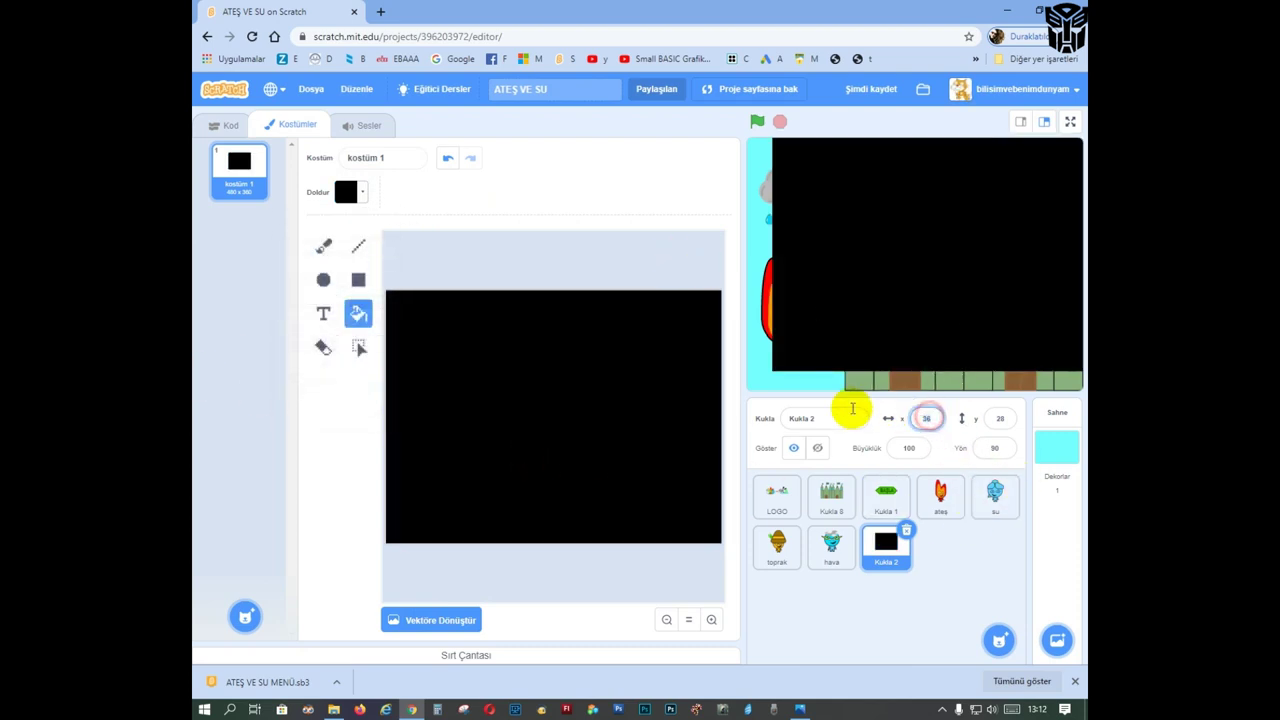
pyautogui.write('0')
pyautogui.moveTo(1006, 419); pyautogui.dragTo(909, 423)
pyautogui.write('0')
pyautogui.click(958, 602)
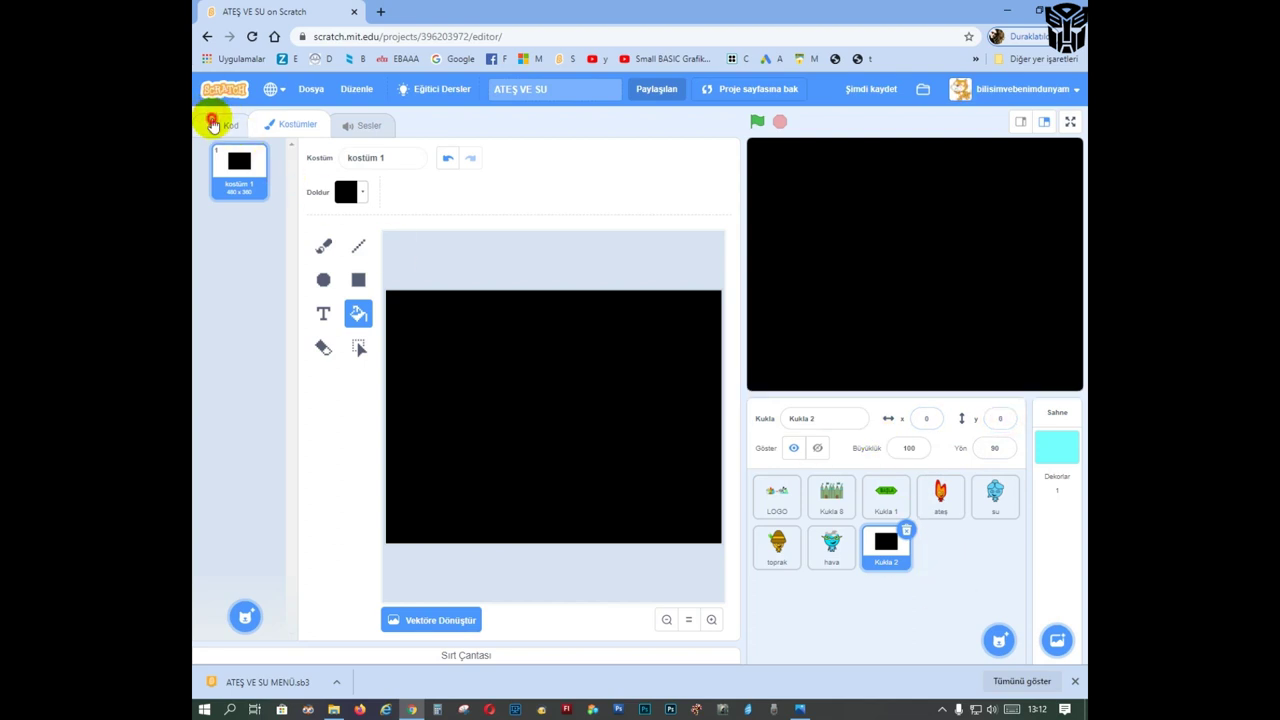
# Step: Build a green-flag script for the black sprite that sets the hayalet effect to 100
pyautogui.click(212, 122)
pyautogui.click(213, 245)
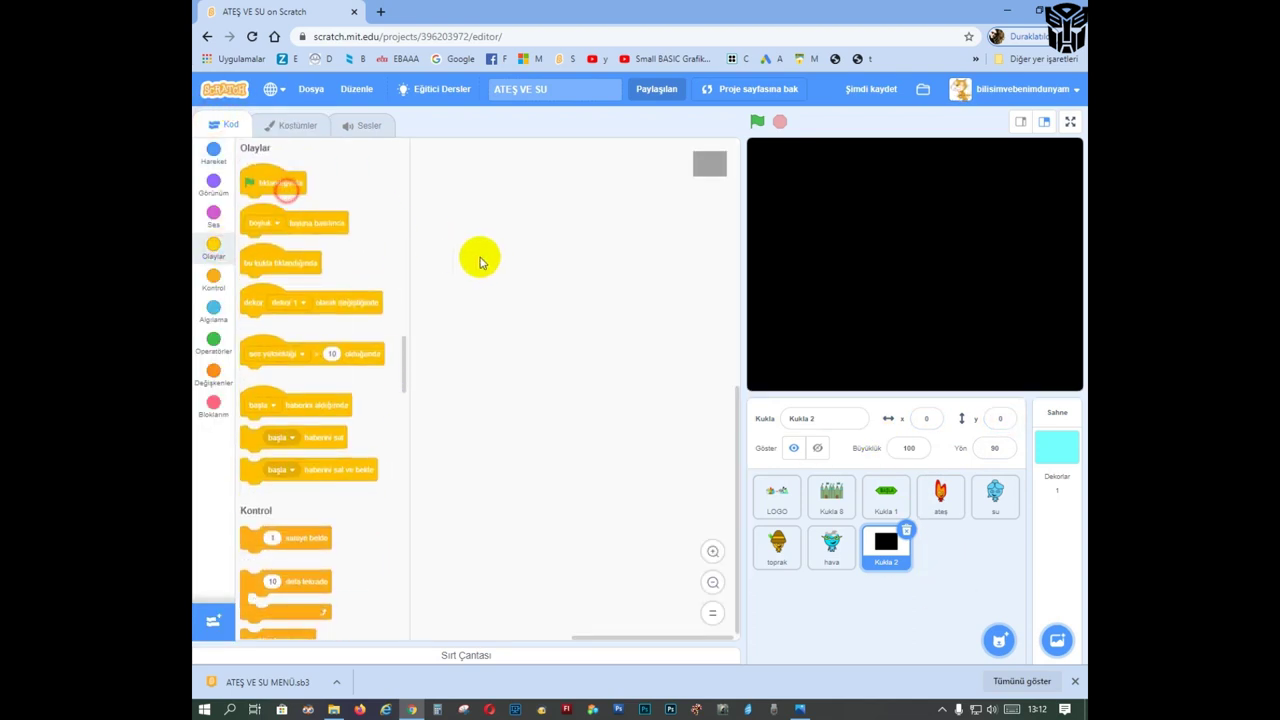
pyautogui.moveTo(480, 262); pyautogui.dragTo(482, 263)
pyautogui.click(205, 192)
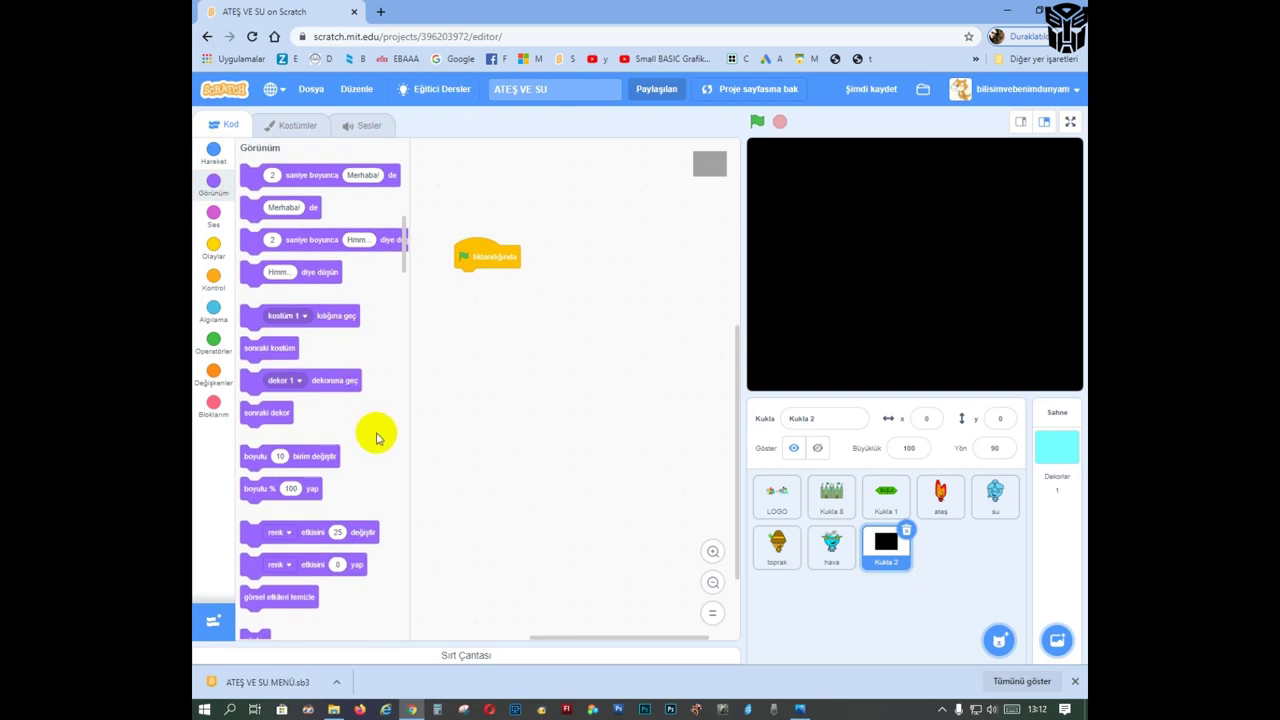
pyautogui.scroll(-2, 371, 429)
pyautogui.moveTo(310, 494); pyautogui.dragTo(477, 365)
pyautogui.click(504, 286)
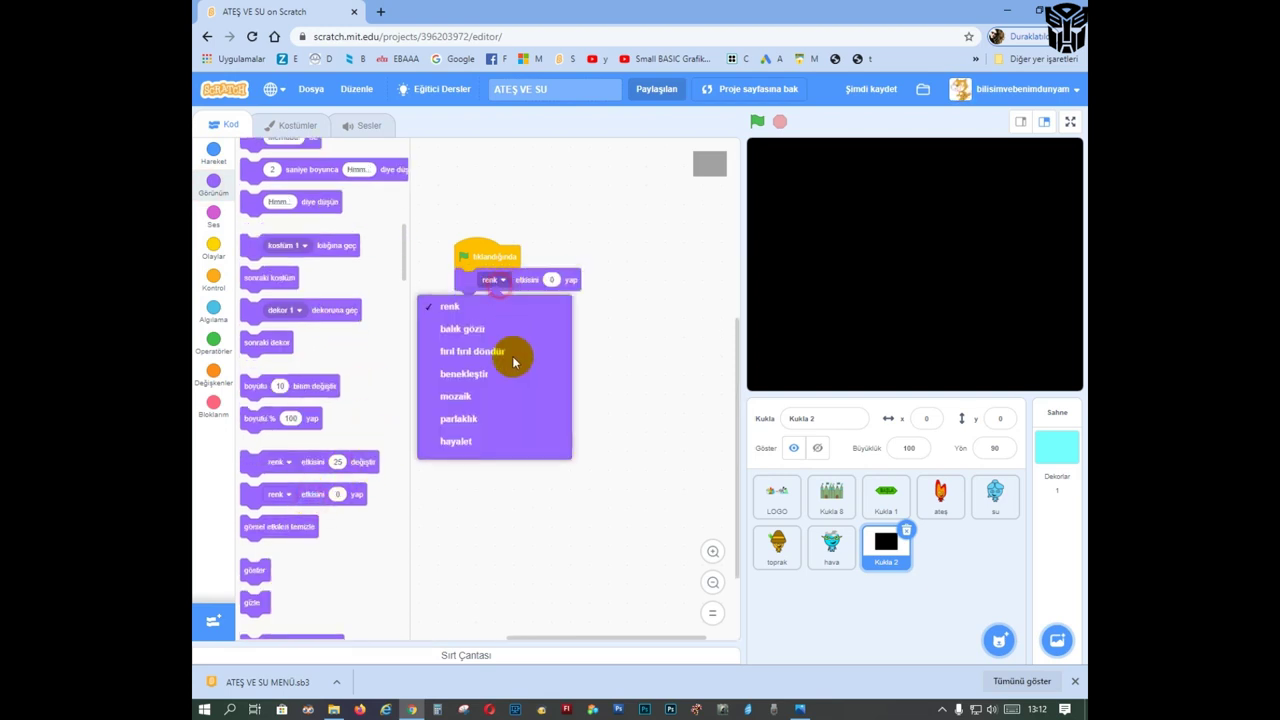
pyautogui.click(489, 450)
pyautogui.click(561, 279)
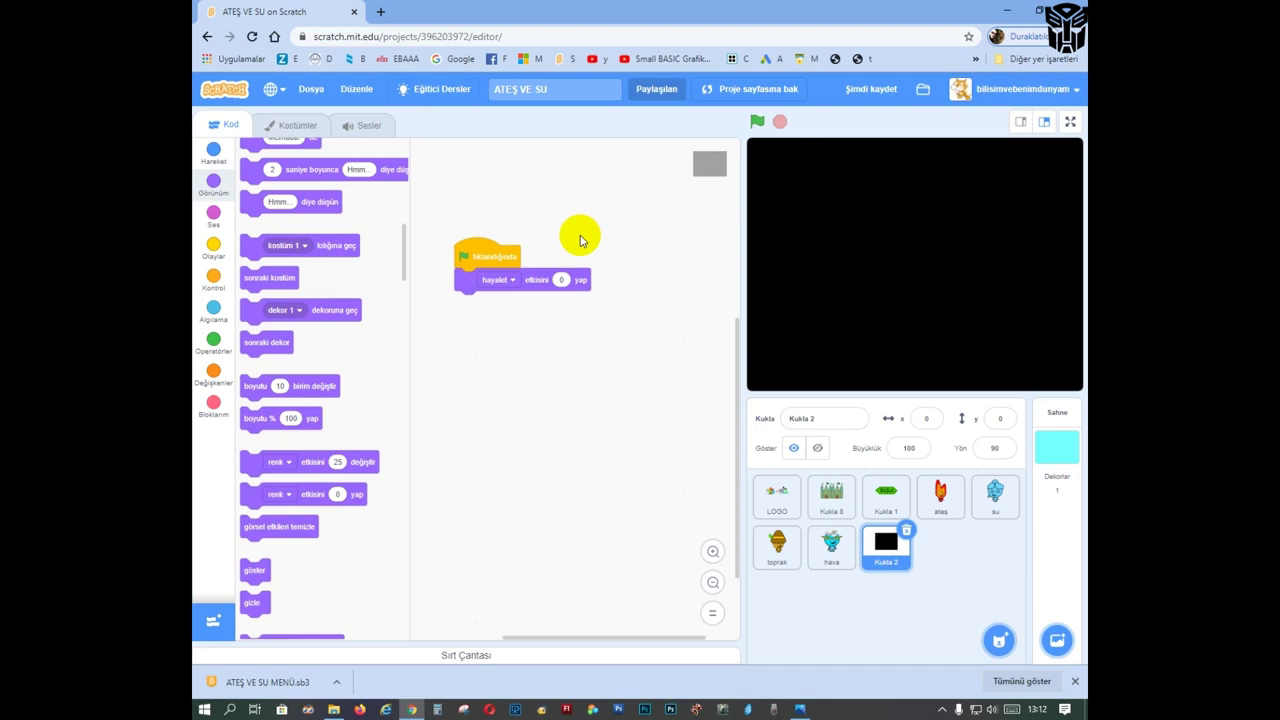
pyautogui.click(561, 279)
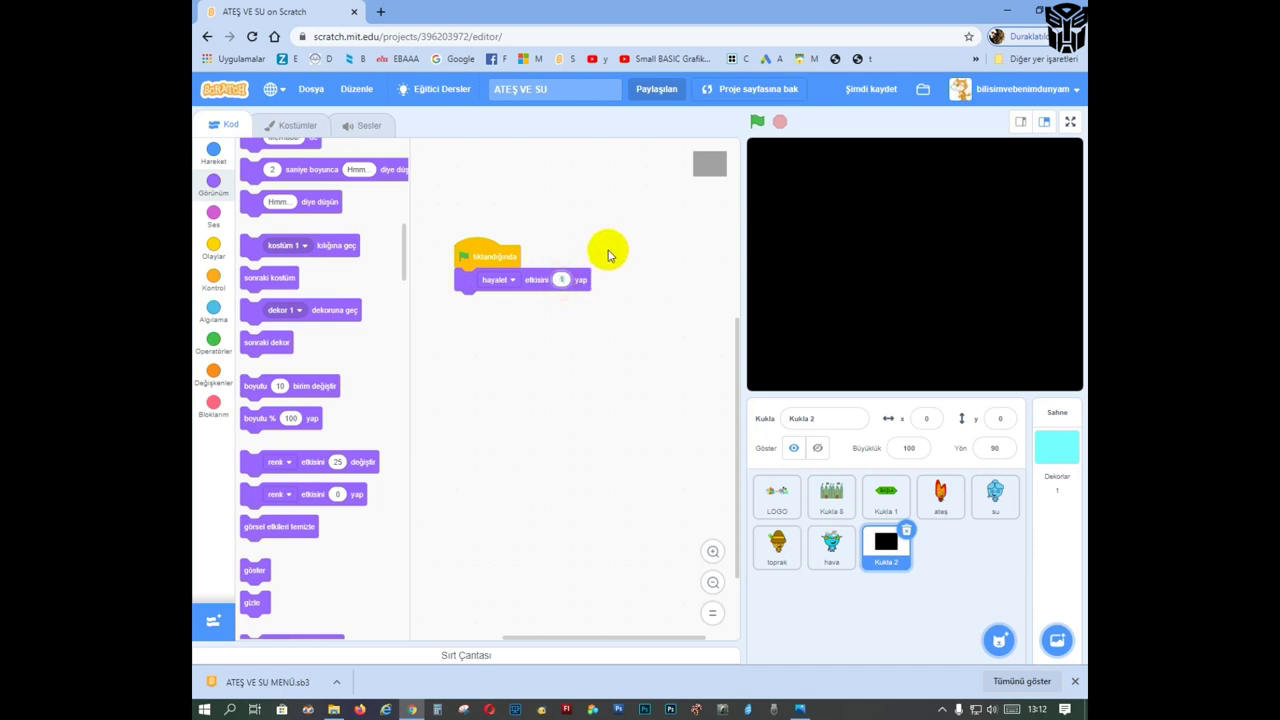
# Step: Insert an "ön katmanına git" block and a göster block between the green-flag hat and the hayalet effect block
pyautogui.click(202, 274)
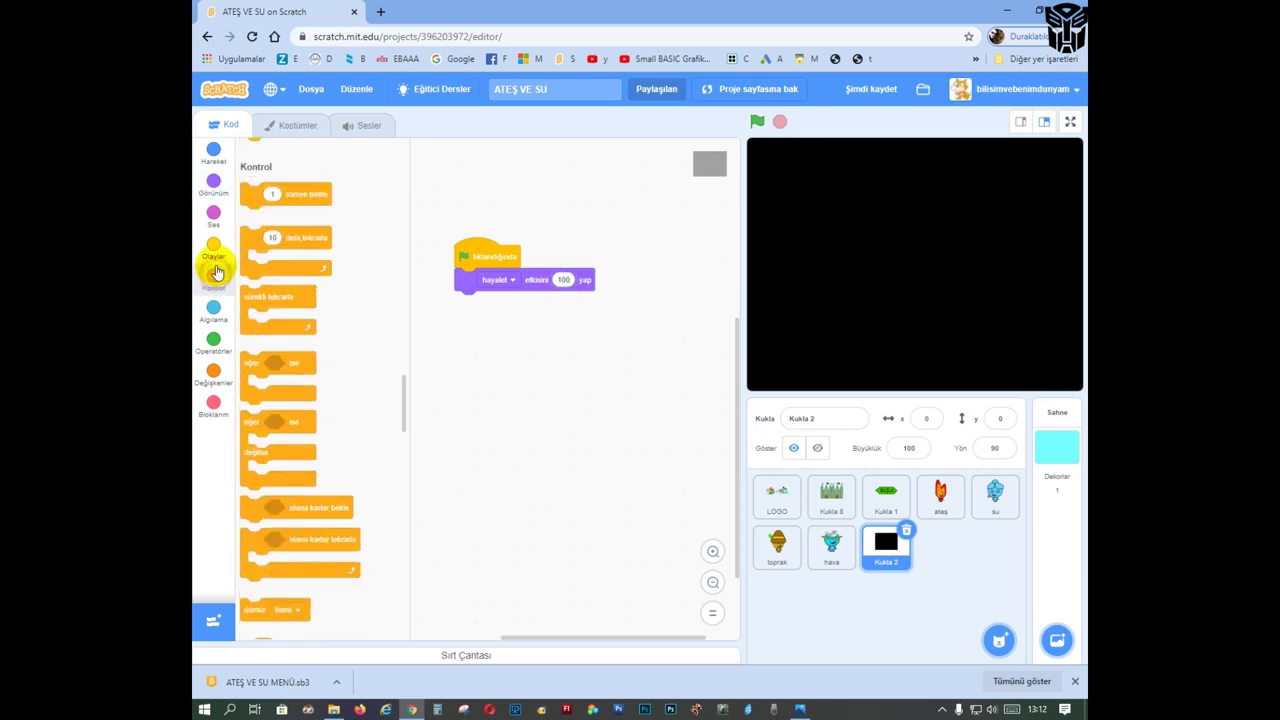
pyautogui.click(214, 184)
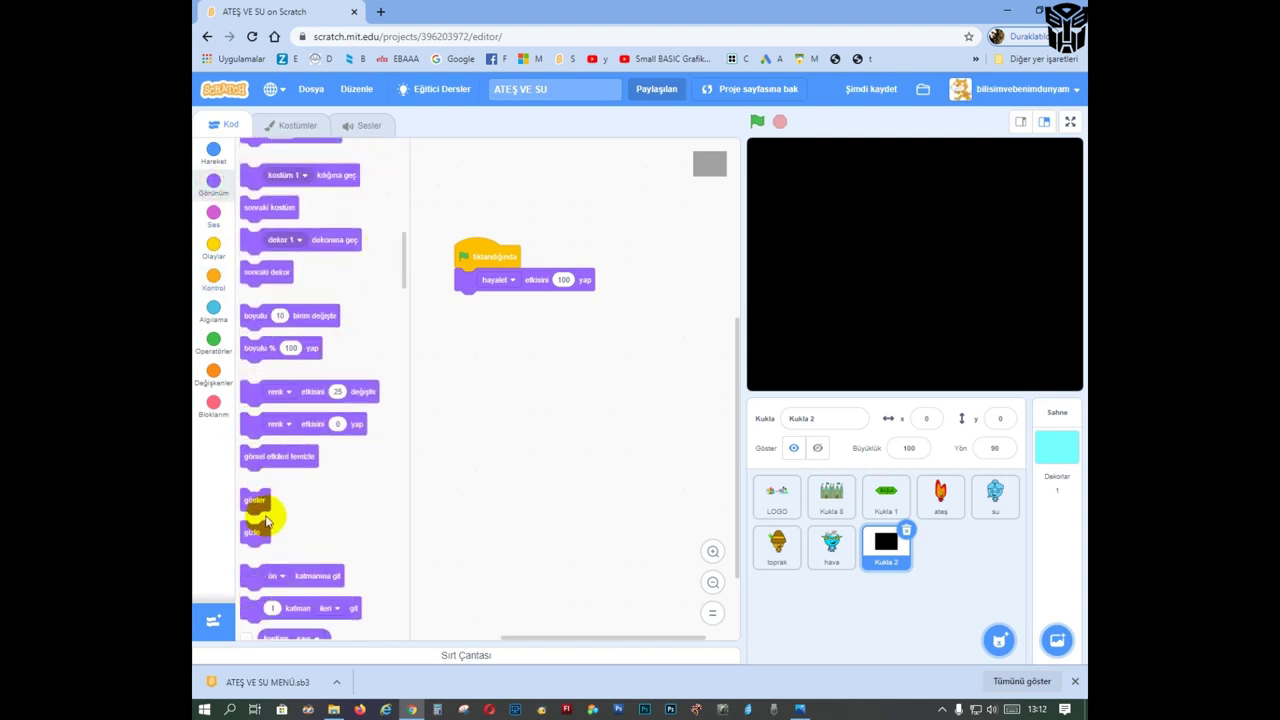
pyautogui.moveTo(273, 492); pyautogui.dragTo(480, 277)
pyautogui.click(213, 246)
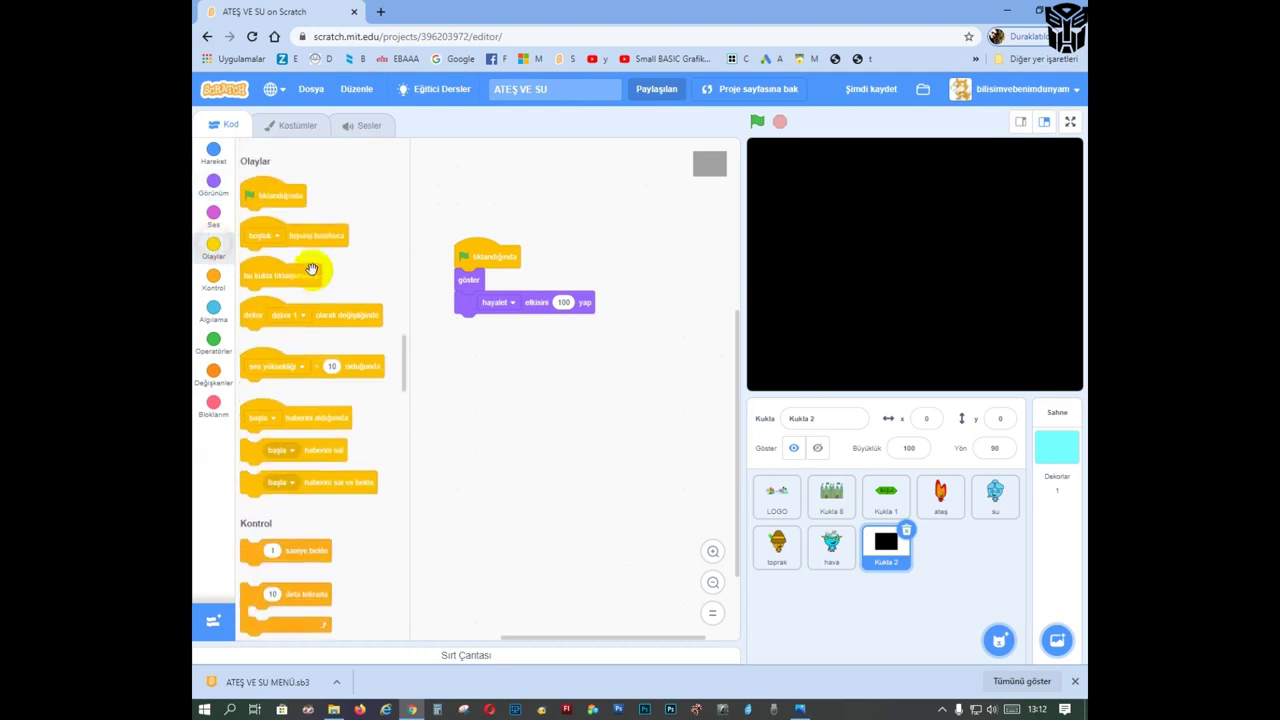
pyautogui.scroll(-2, 294, 414)
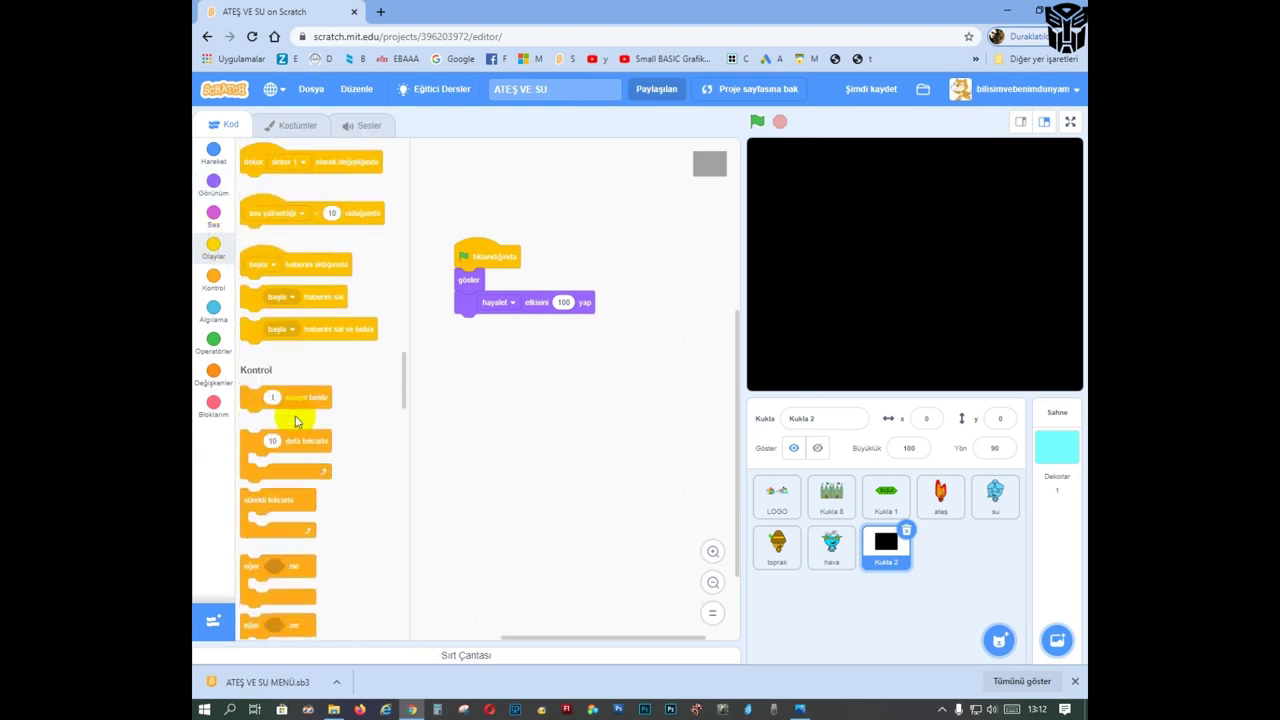
pyautogui.click(213, 181)
pyautogui.scroll(-3, 280, 414)
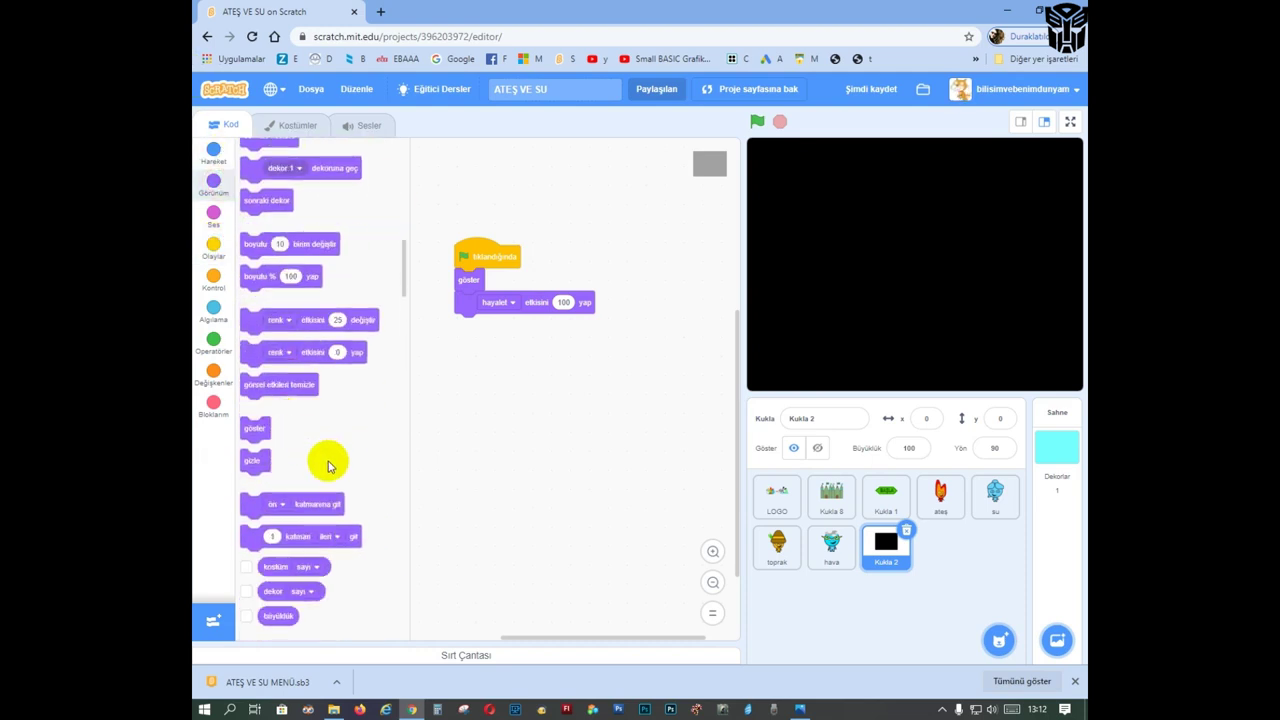
pyautogui.moveTo(376, 446); pyautogui.dragTo(500, 271)
pyautogui.moveTo(466, 326); pyautogui.dragTo(462, 298)
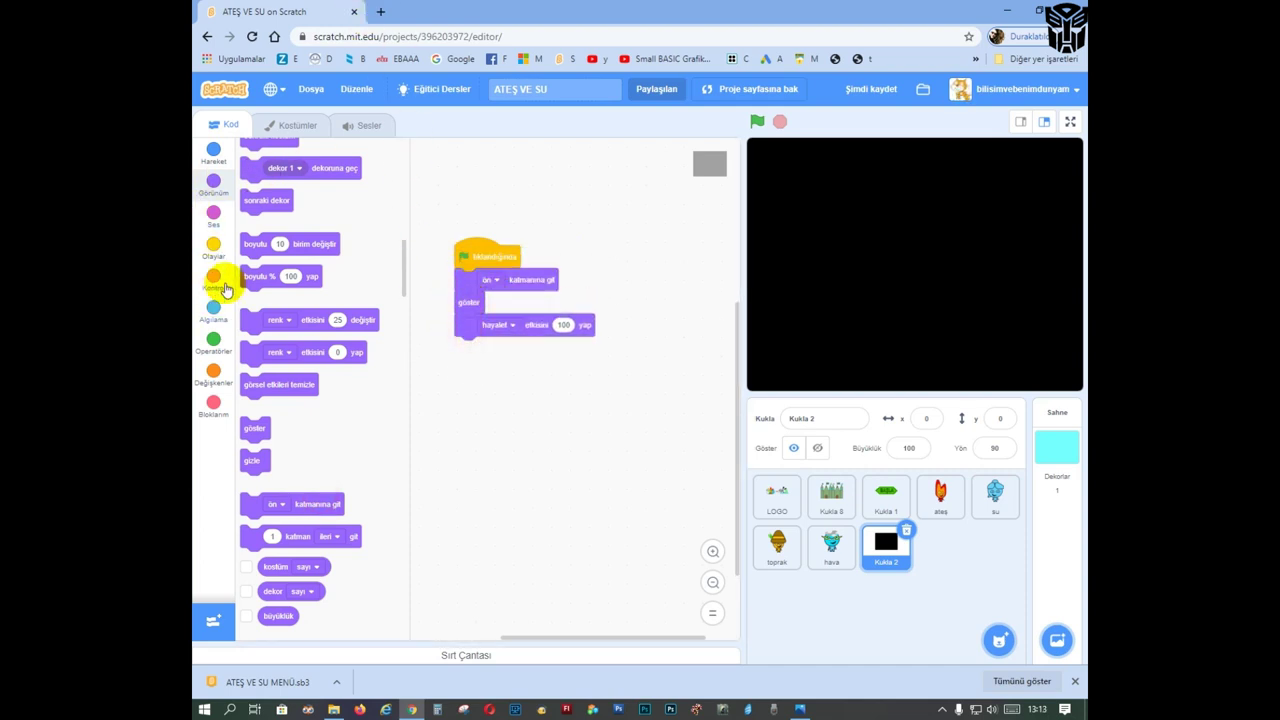
# Step: Start a second script with the "başla haberini aldığında" hat and a loop that repeats 5 times
pyautogui.click(218, 378)
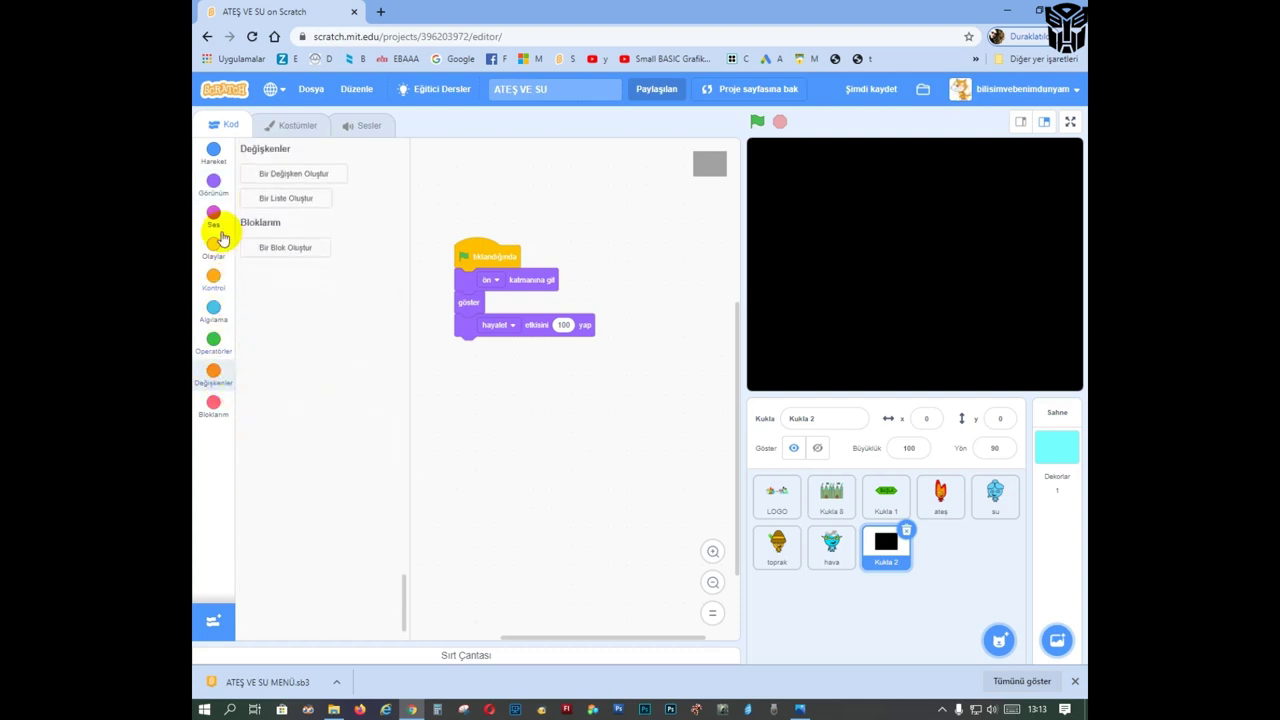
pyautogui.click(217, 287)
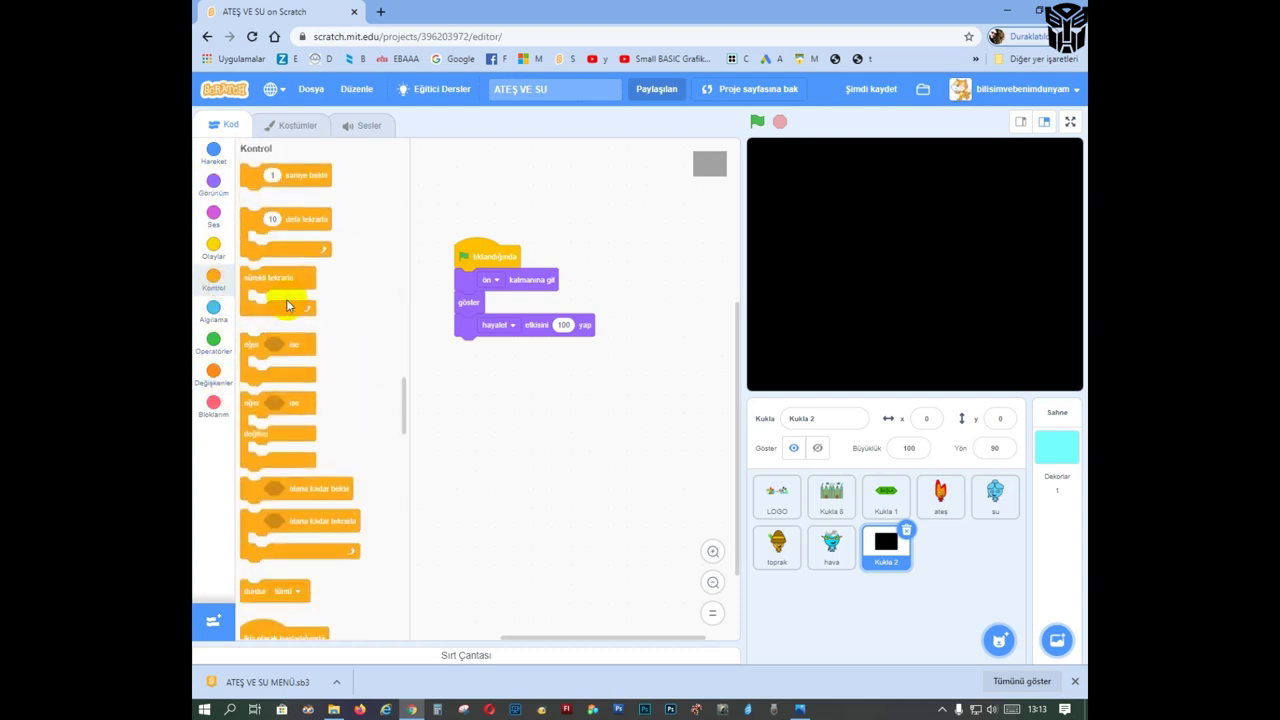
pyautogui.click(214, 250)
pyautogui.moveTo(316, 410); pyautogui.dragTo(530, 392)
pyautogui.scroll(-3, 330, 485)
pyautogui.moveTo(287, 314); pyautogui.dragTo(485, 404)
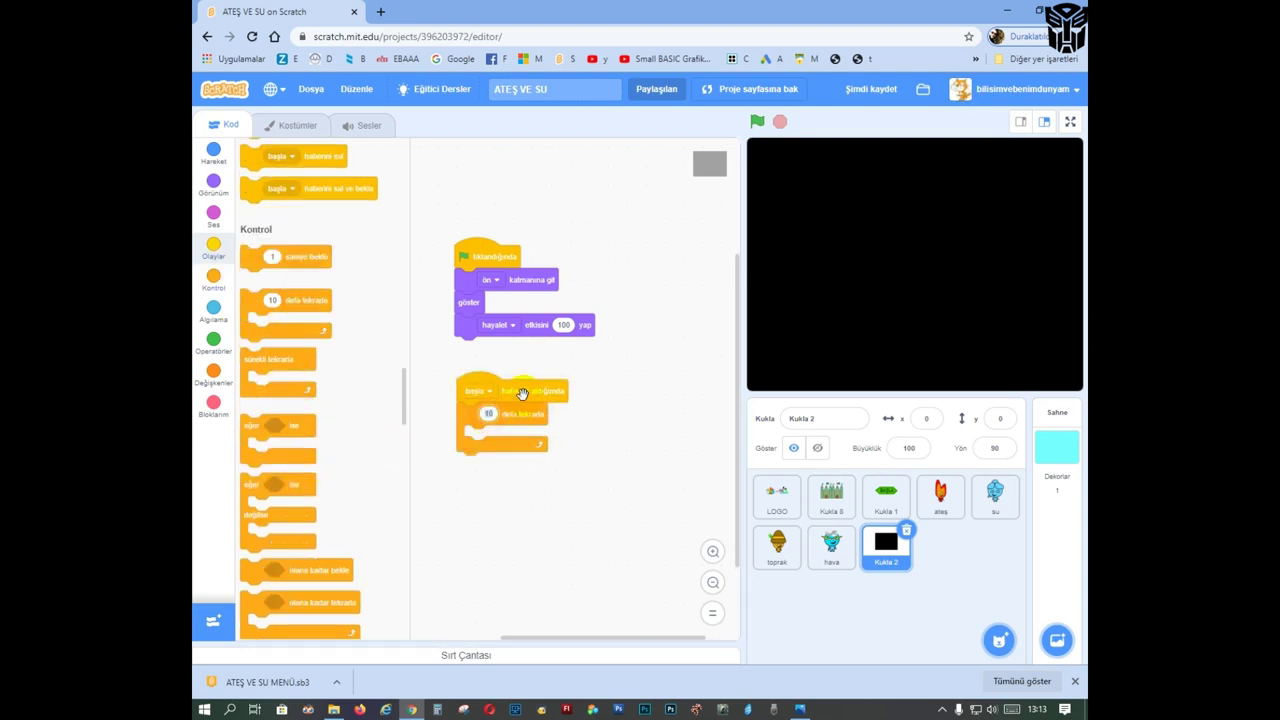
pyautogui.write('5')
pyautogui.click(574, 544)
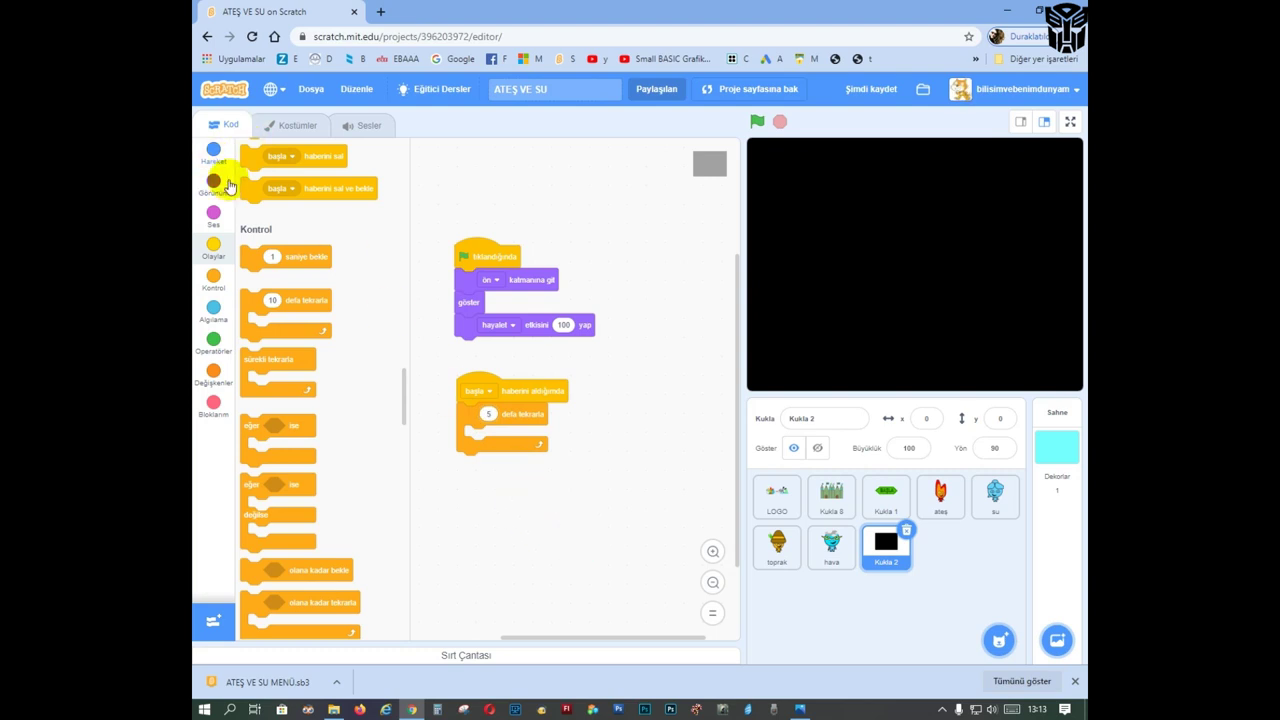
# Step: Add a block inside the 5-times loop that changes the hayalet effect by -20
pyautogui.click(212, 181)
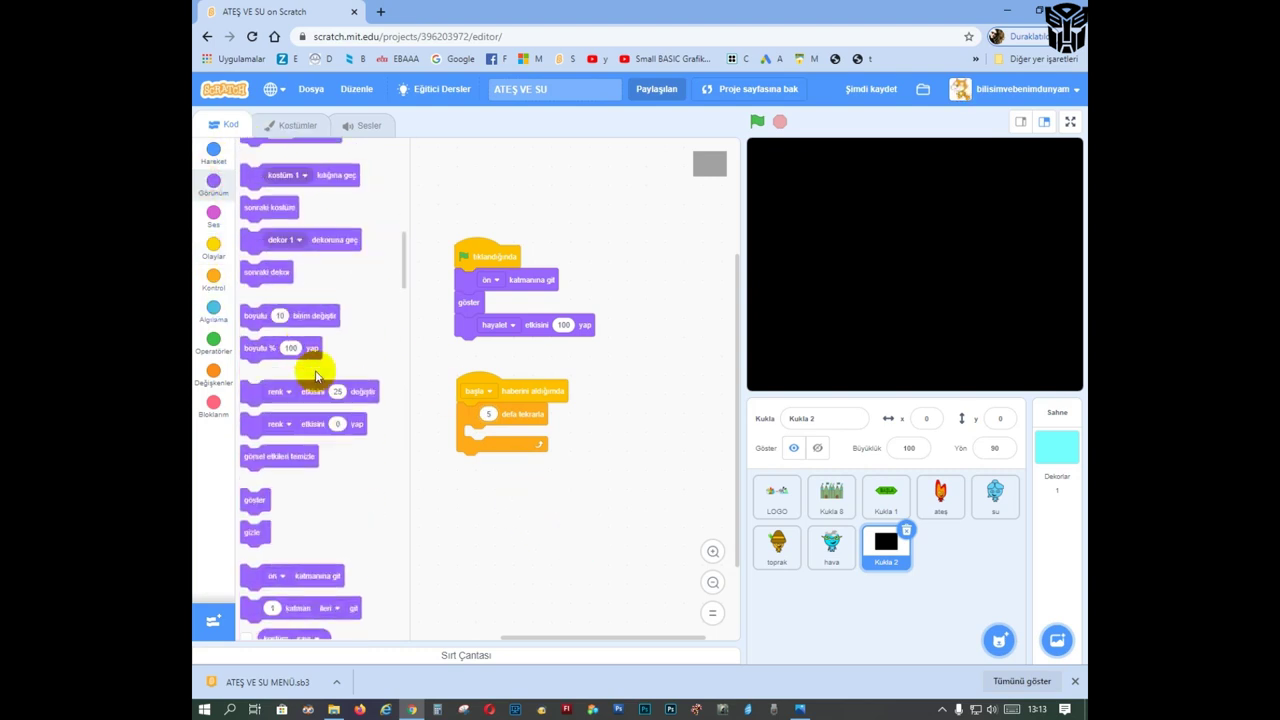
pyautogui.moveTo(312, 391); pyautogui.dragTo(538, 437)
pyautogui.click(500, 436)
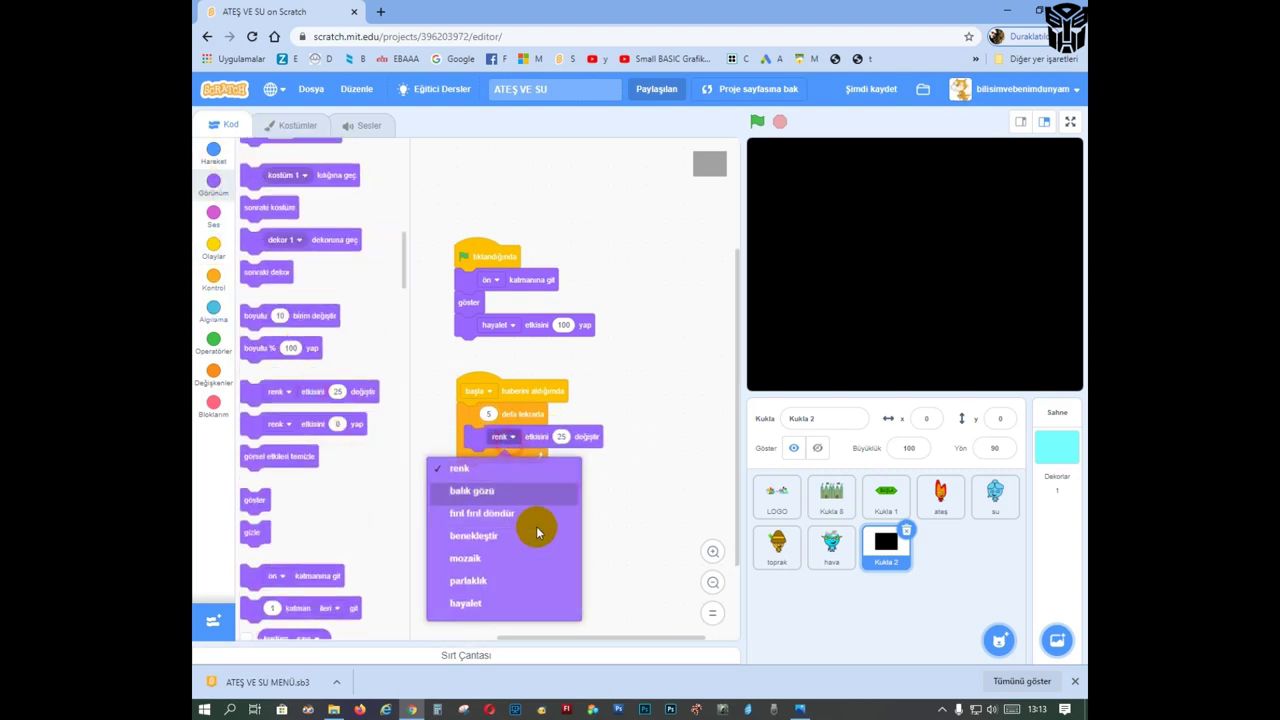
pyautogui.click(466, 605)
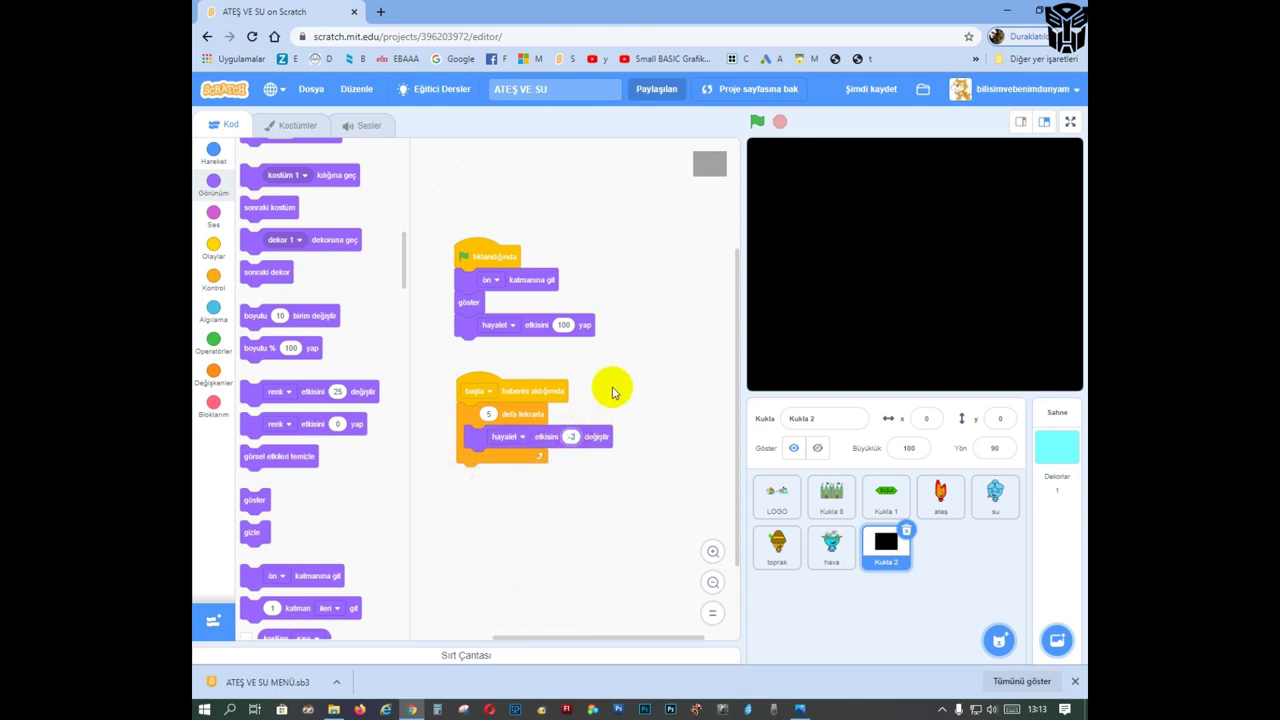
pyautogui.write('0')
pyautogui.click(672, 331)
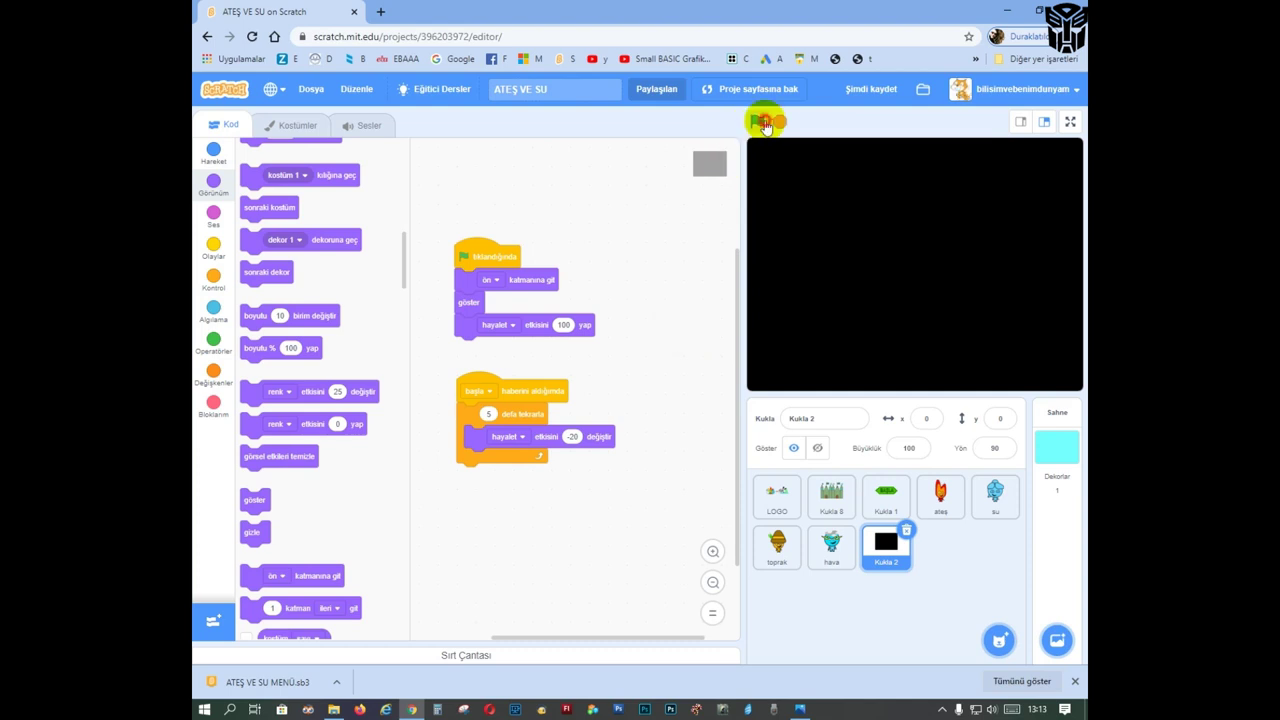
# Step: Test-run the project briefly and insert a "saniye bekle" block below the hayalet change inside the loop
pyautogui.click(764, 123)
pyautogui.click(779, 121)
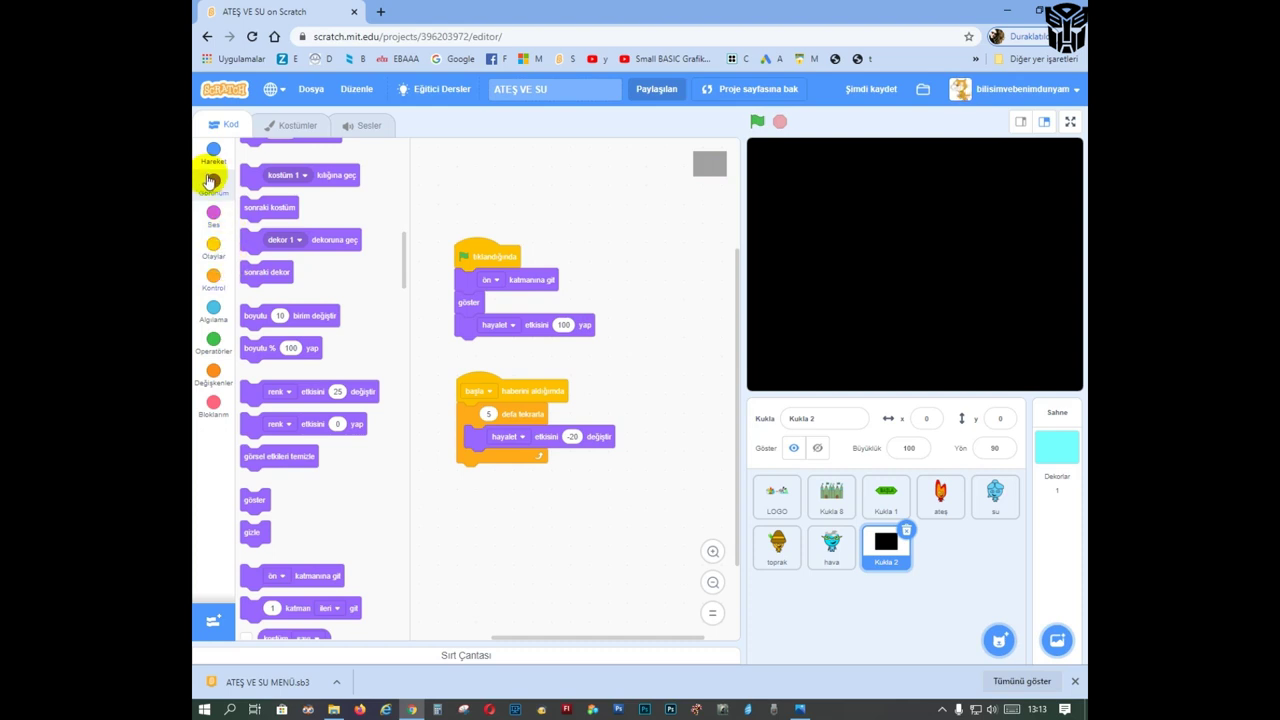
pyautogui.click(213, 277)
pyautogui.moveTo(290, 178); pyautogui.dragTo(497, 457)
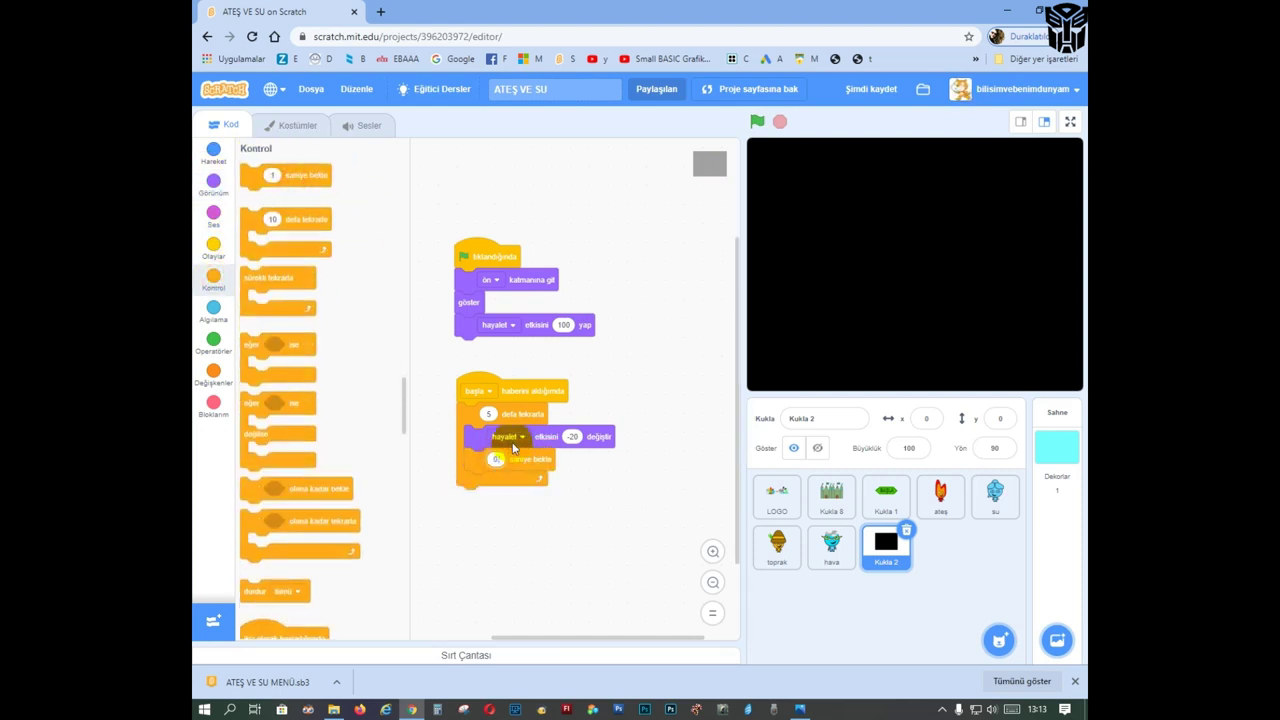
# Step: Test the black fade by running the project and starting the game with BAŞLA, and save the project
pyautogui.click(758, 122)
pyautogui.click(904, 249)
pyautogui.click(780, 122)
pyautogui.click(758, 122)
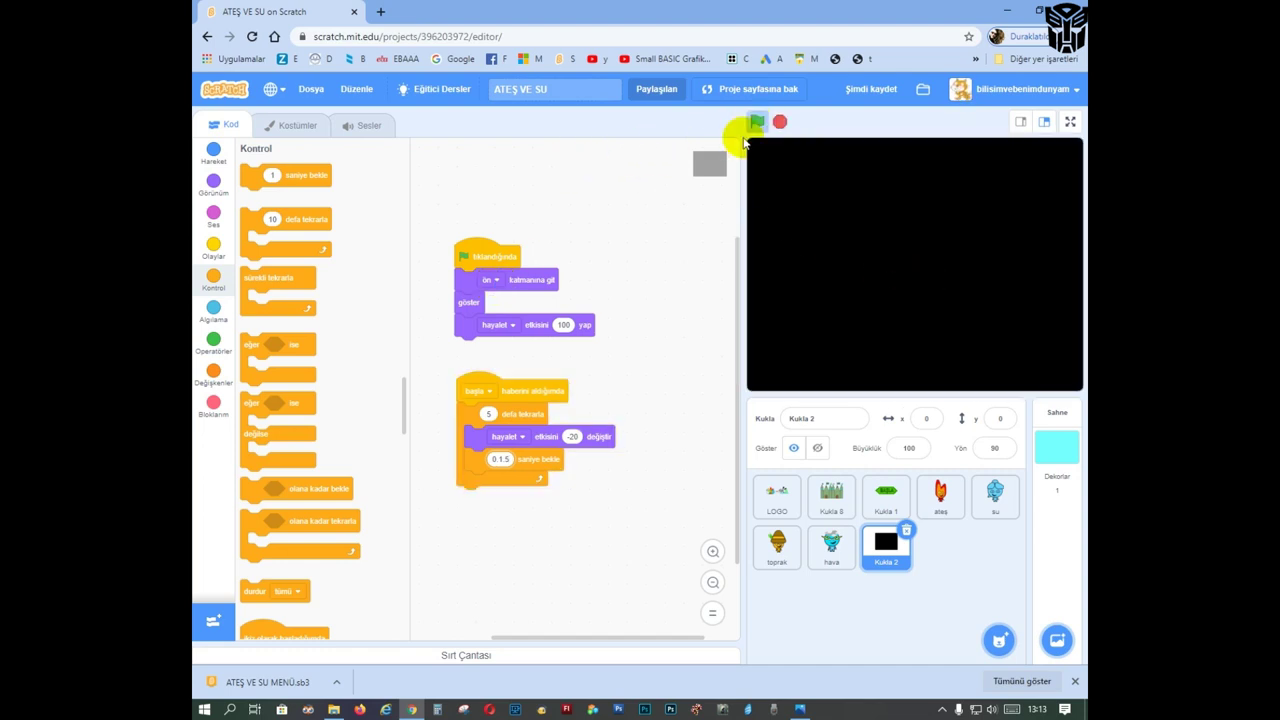
pyautogui.click(882, 94)
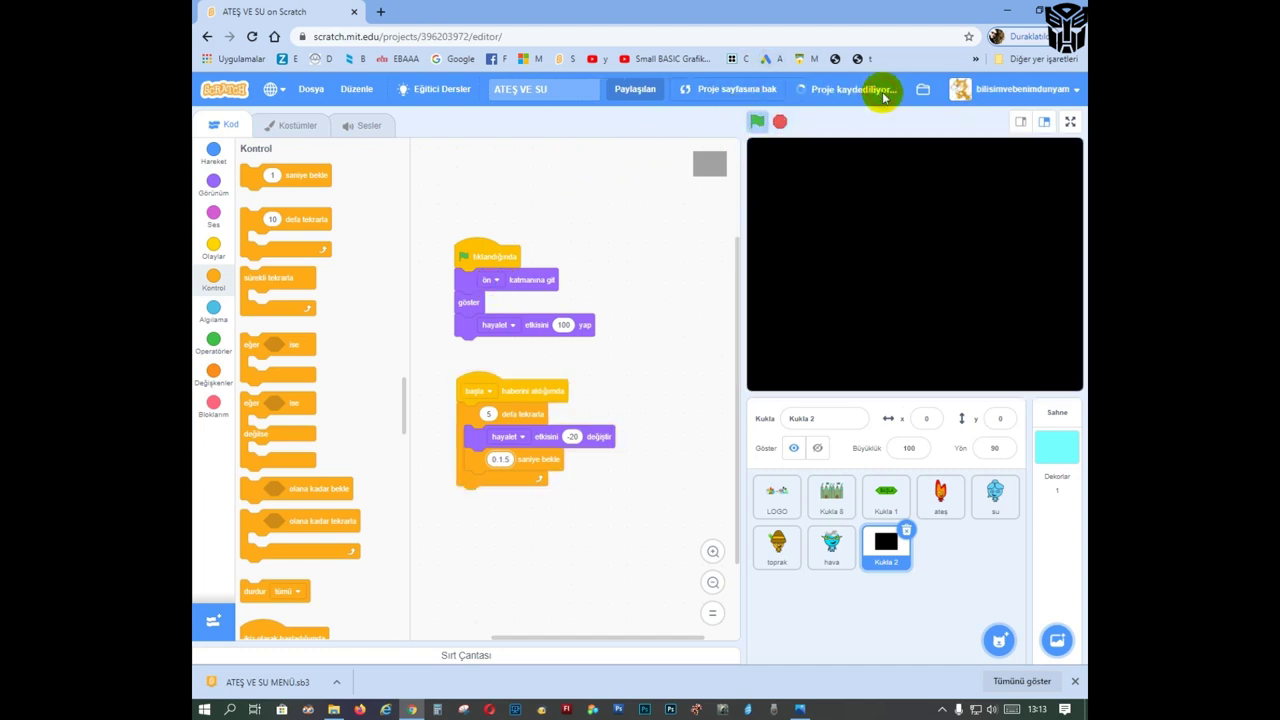
pyautogui.click(757, 121)
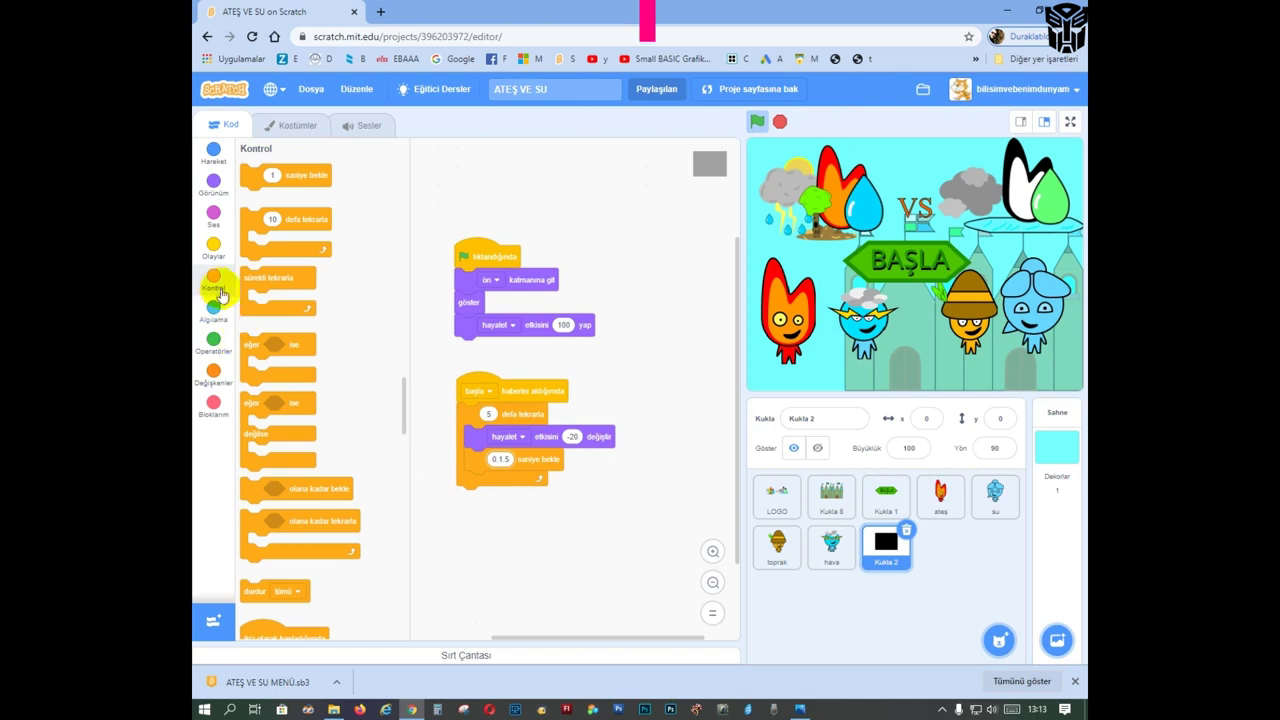
# Step: Append a "haberini sal" block below the loop that broadcasts a new message named "başlıyor"
pyautogui.scroll(-1, 378, 381)
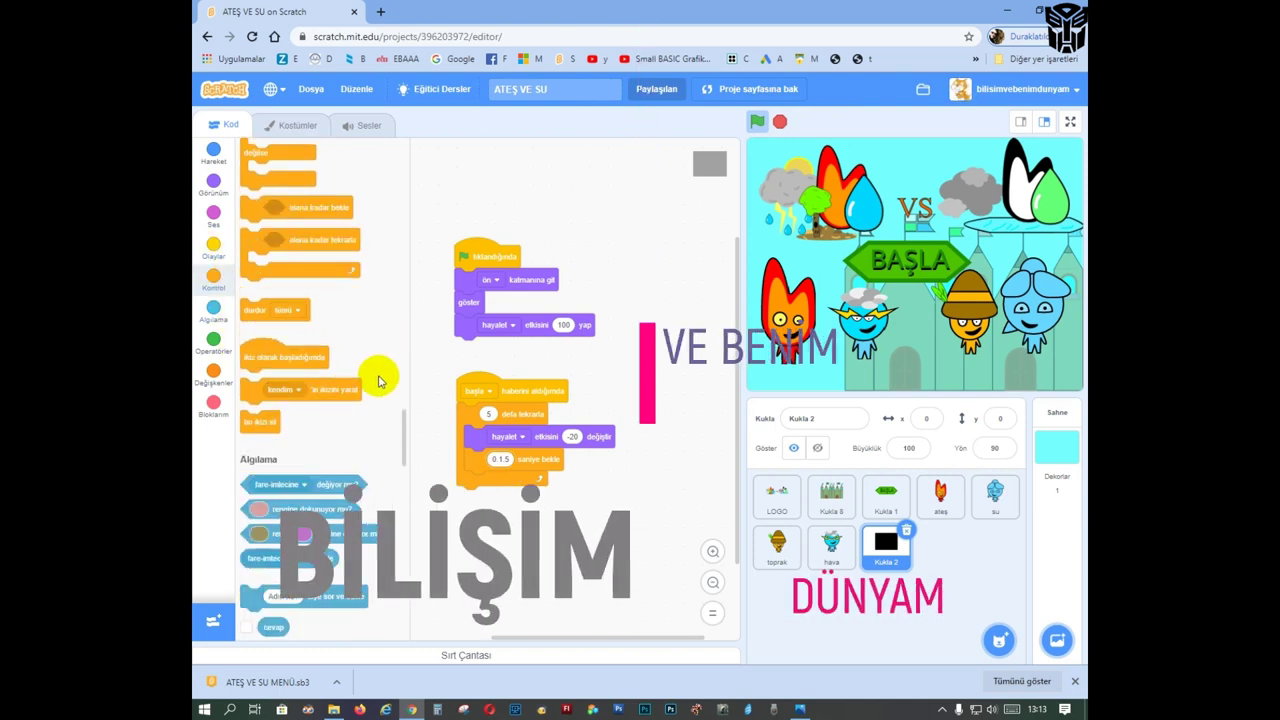
pyautogui.scroll(5, 371, 374)
pyautogui.scroll(2, 428, 237)
pyautogui.moveTo(332, 356); pyautogui.dragTo(492, 520)
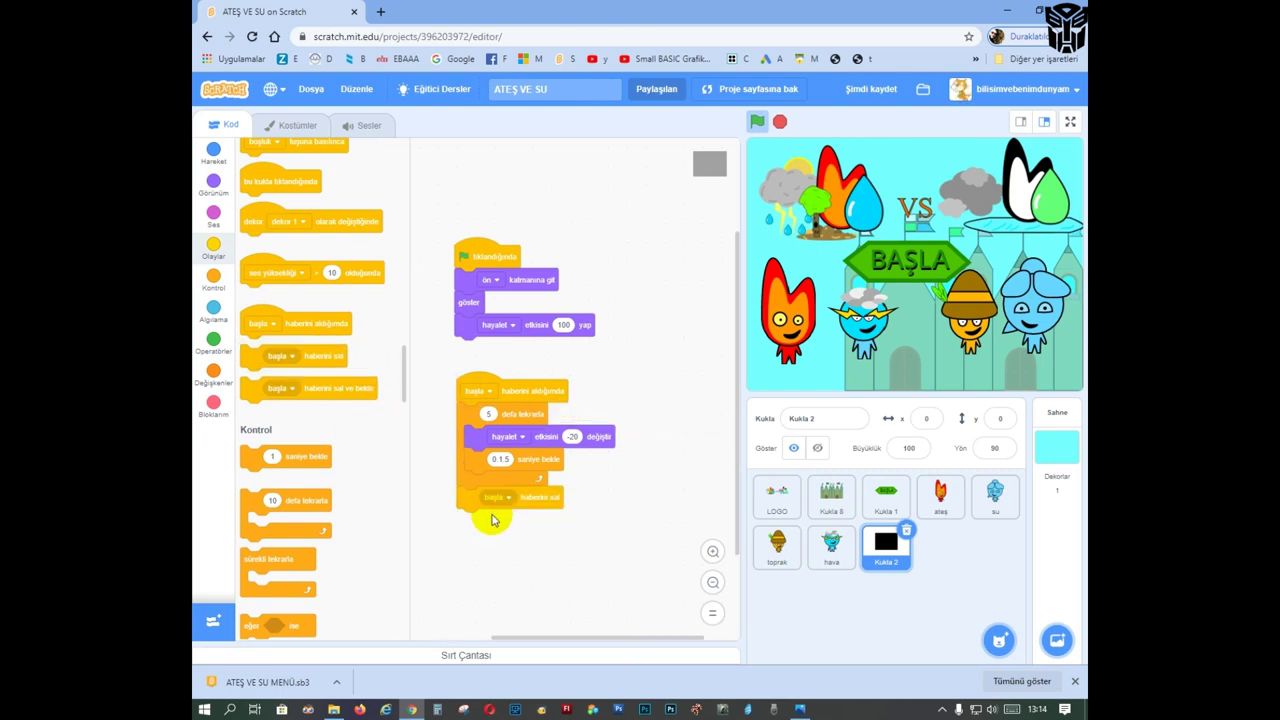
pyautogui.click(497, 502)
pyautogui.click(509, 529)
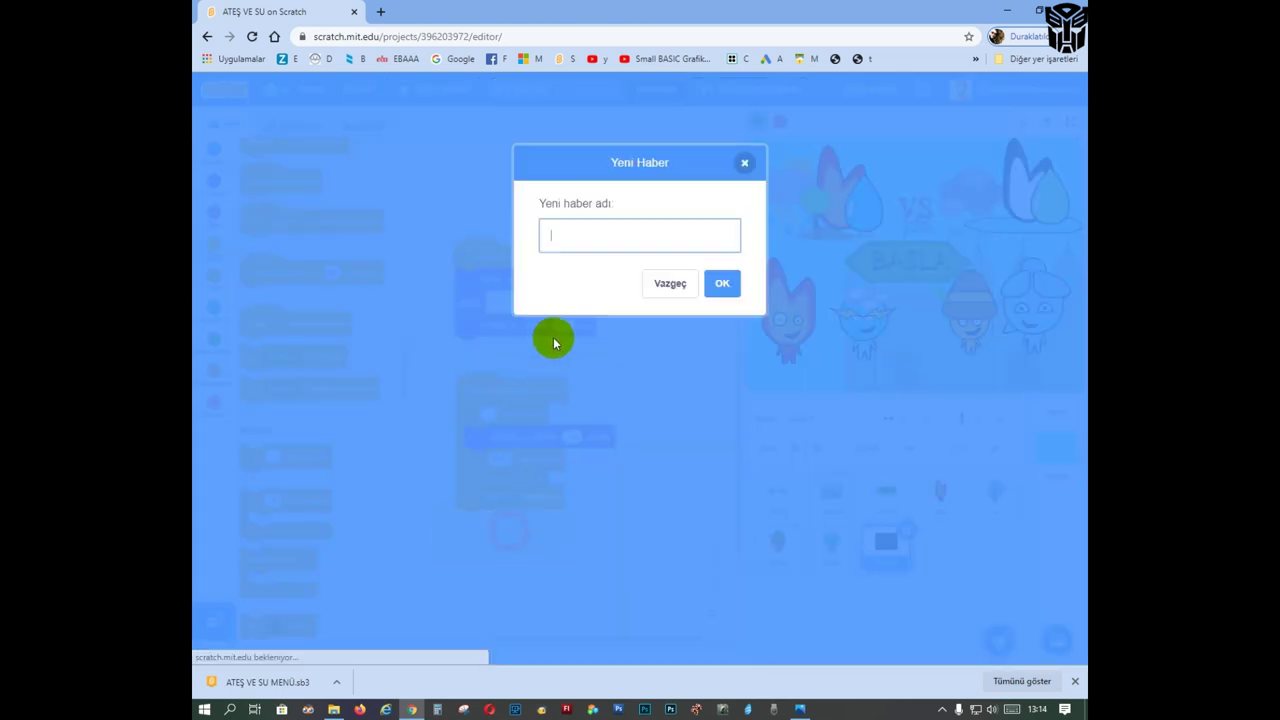
pyautogui.click(598, 245)
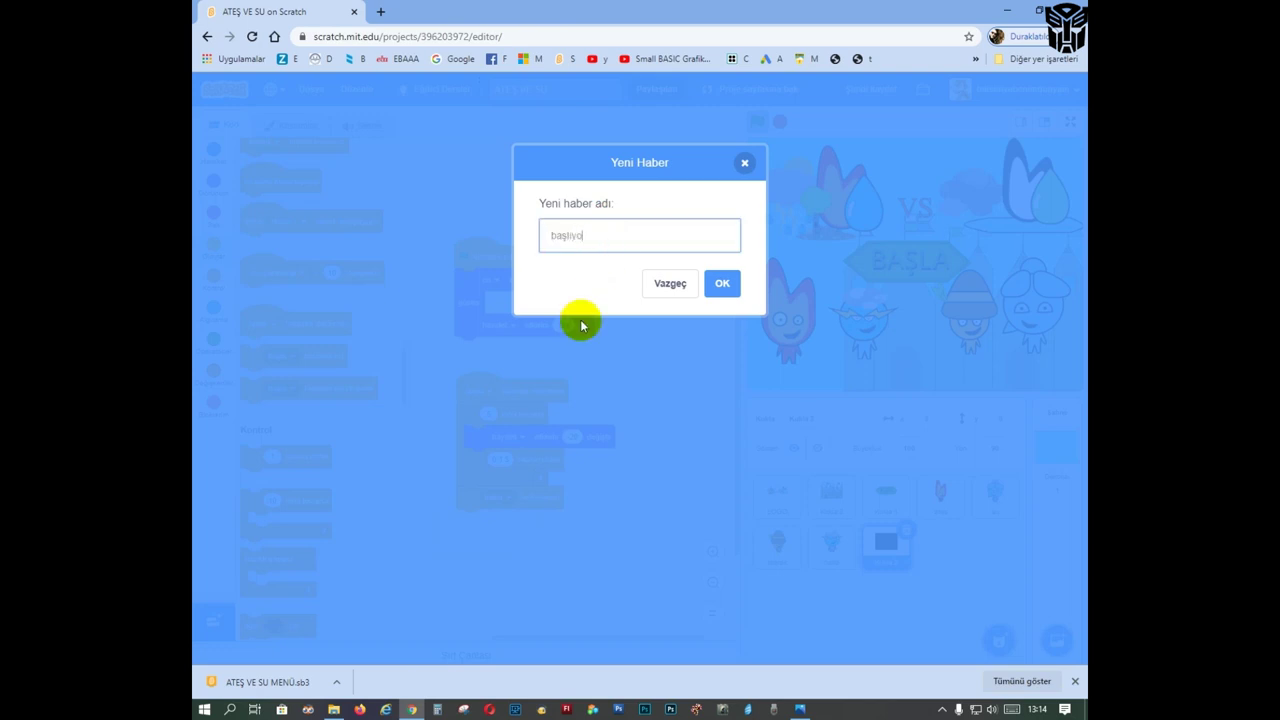
pyautogui.write('başlıyor')
pyautogui.click(718, 286)
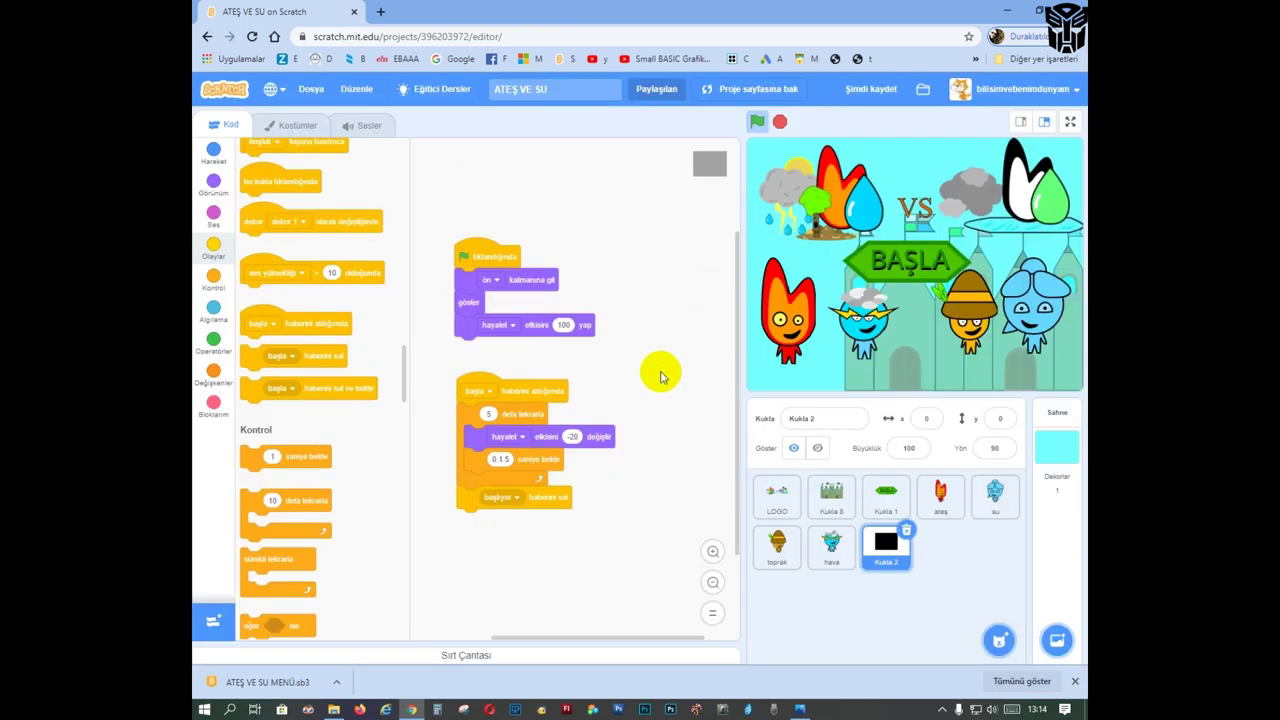
pyautogui.moveTo(540, 386); pyautogui.dragTo(522, 374)
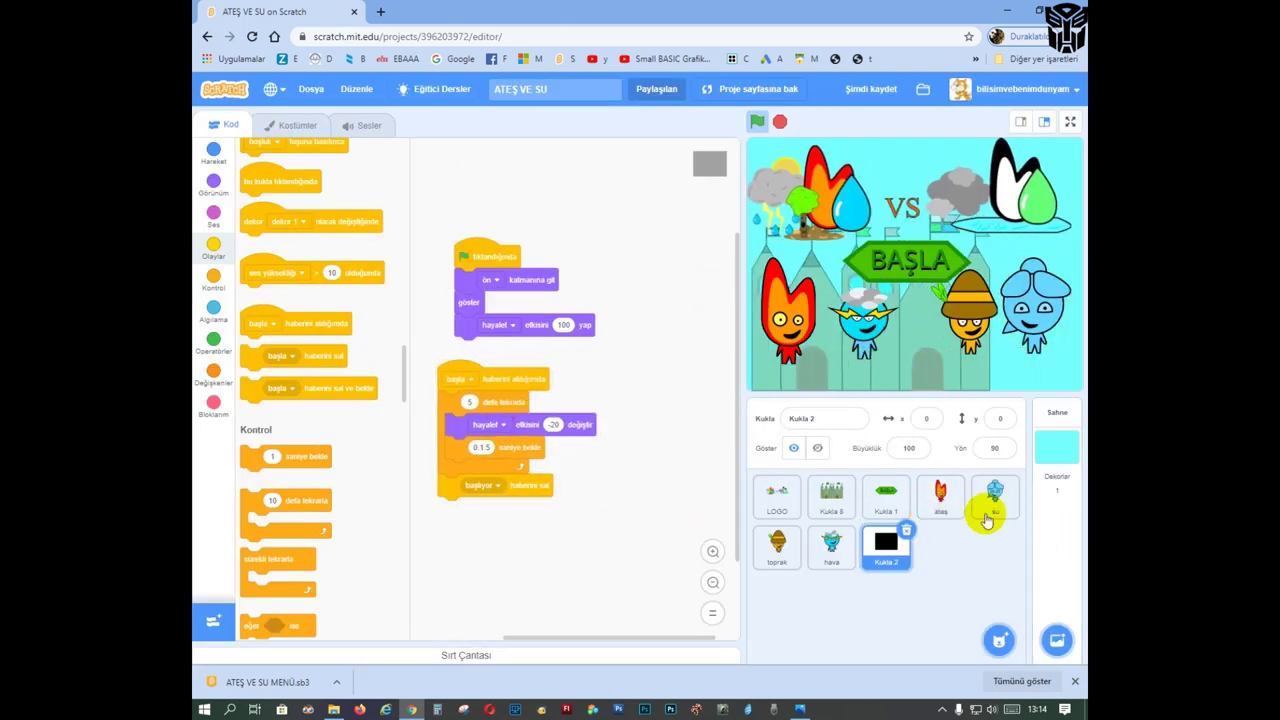
# Step: Build a green-flag script with a gizle block for the ateş sprite and copy it to the su, toprak and hava sprites
pyautogui.click(940, 493)
pyautogui.scroll(3, 303, 262)
pyautogui.moveTo(280, 386); pyautogui.dragTo(538, 250)
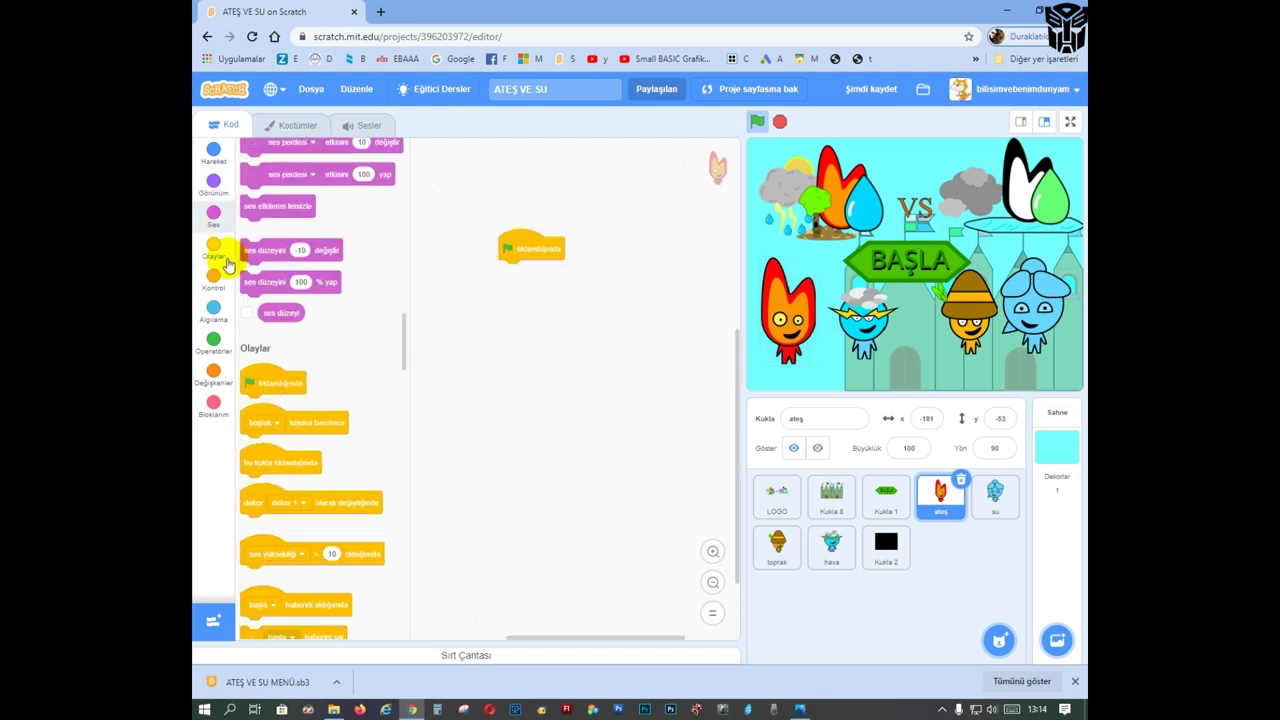
pyautogui.click(213, 181)
pyautogui.scroll(-5, 331, 398)
pyautogui.moveTo(253, 391); pyautogui.dragTo(993, 497)
pyautogui.moveTo(443, 248); pyautogui.dragTo(777, 545)
pyautogui.moveTo(438, 238); pyautogui.dragTo(831, 545)
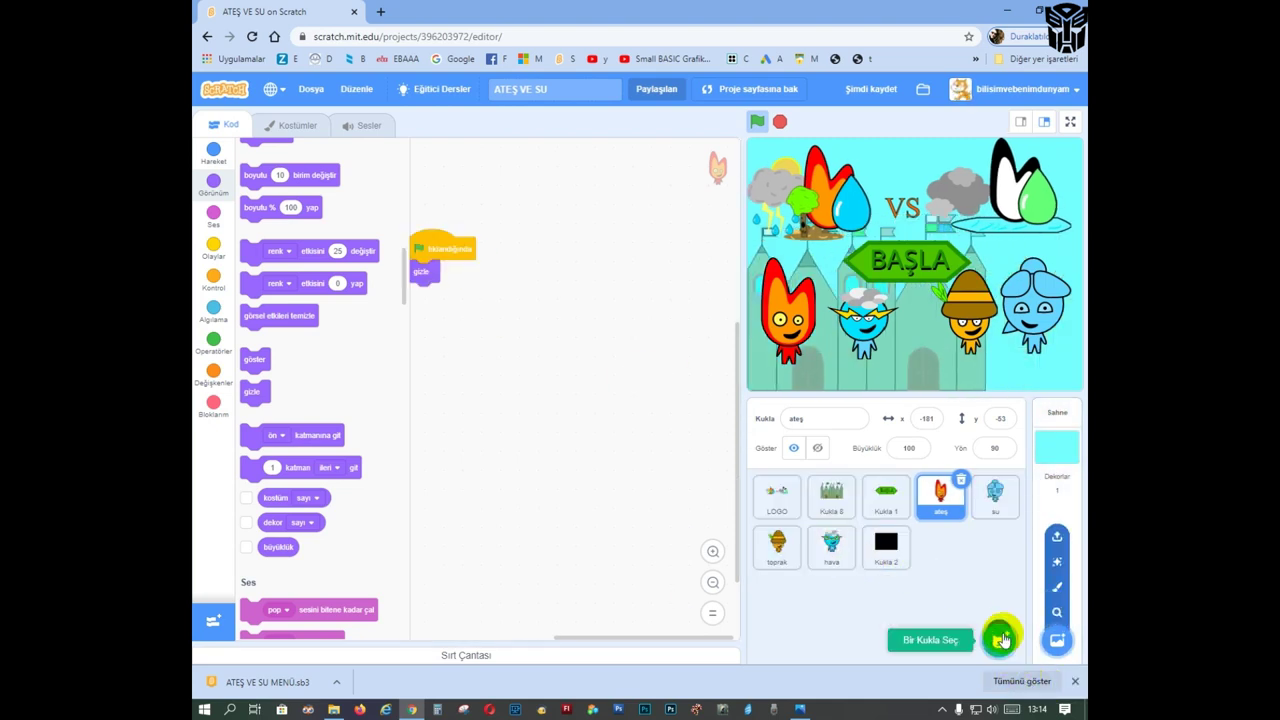
# Step: Create a new sprite to paint from a blank costume
pyautogui.moveTo(998, 638)
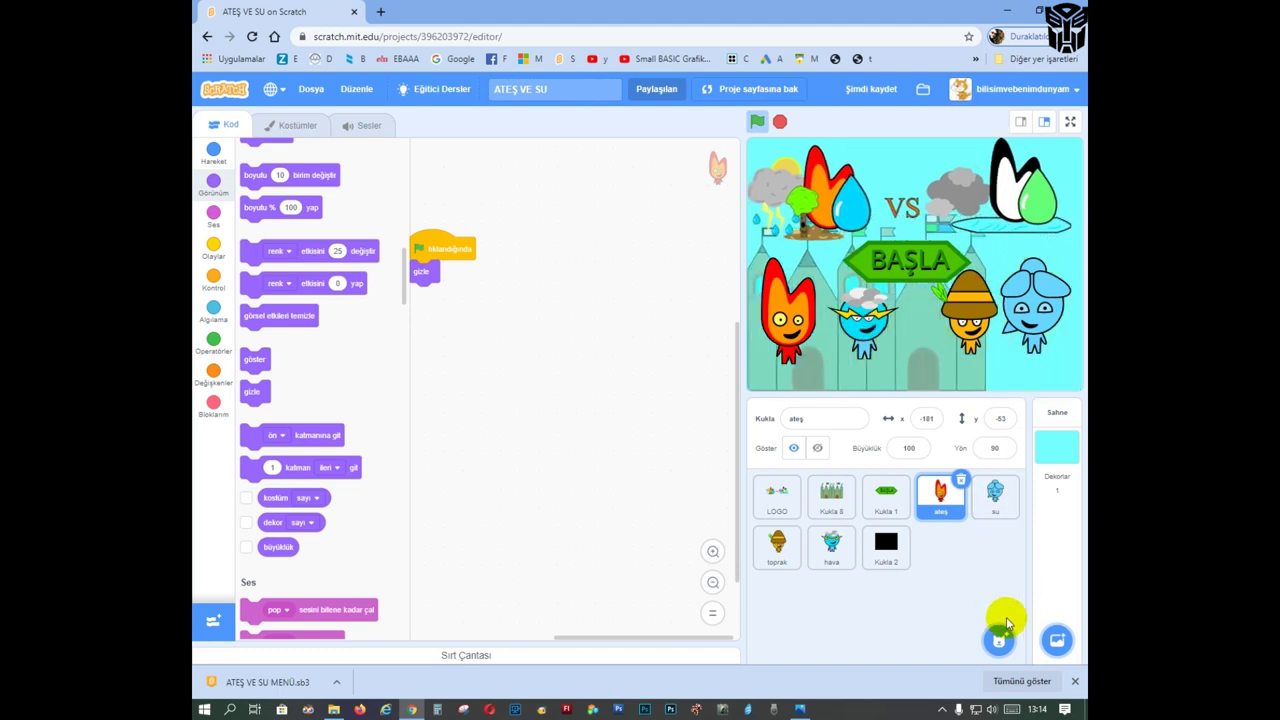
pyautogui.click(1055, 455)
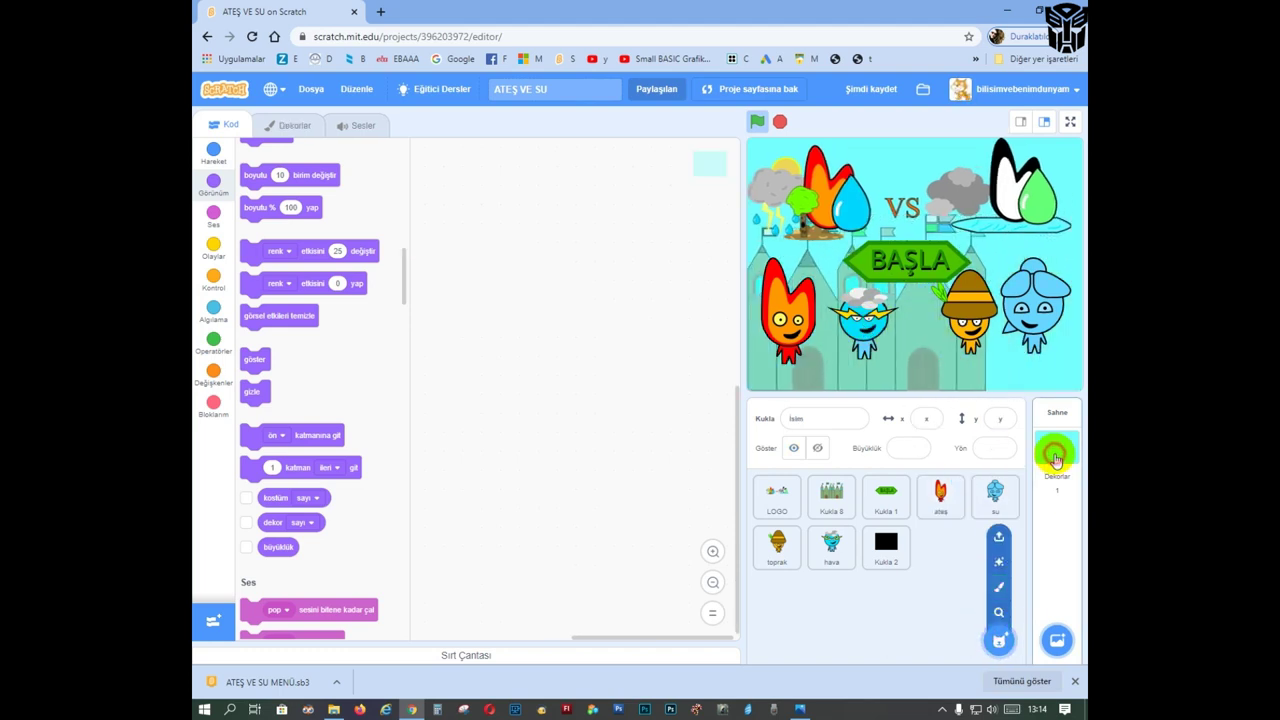
pyautogui.click(998, 588)
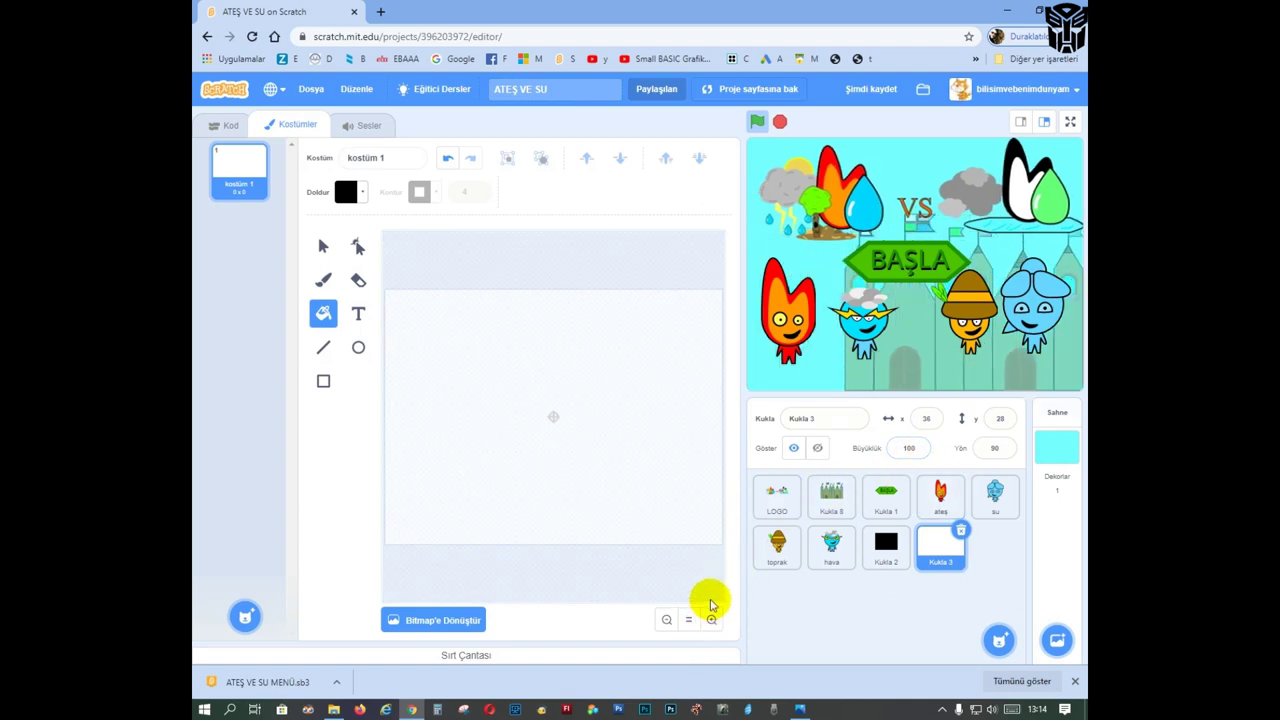
pyautogui.click(712, 620)
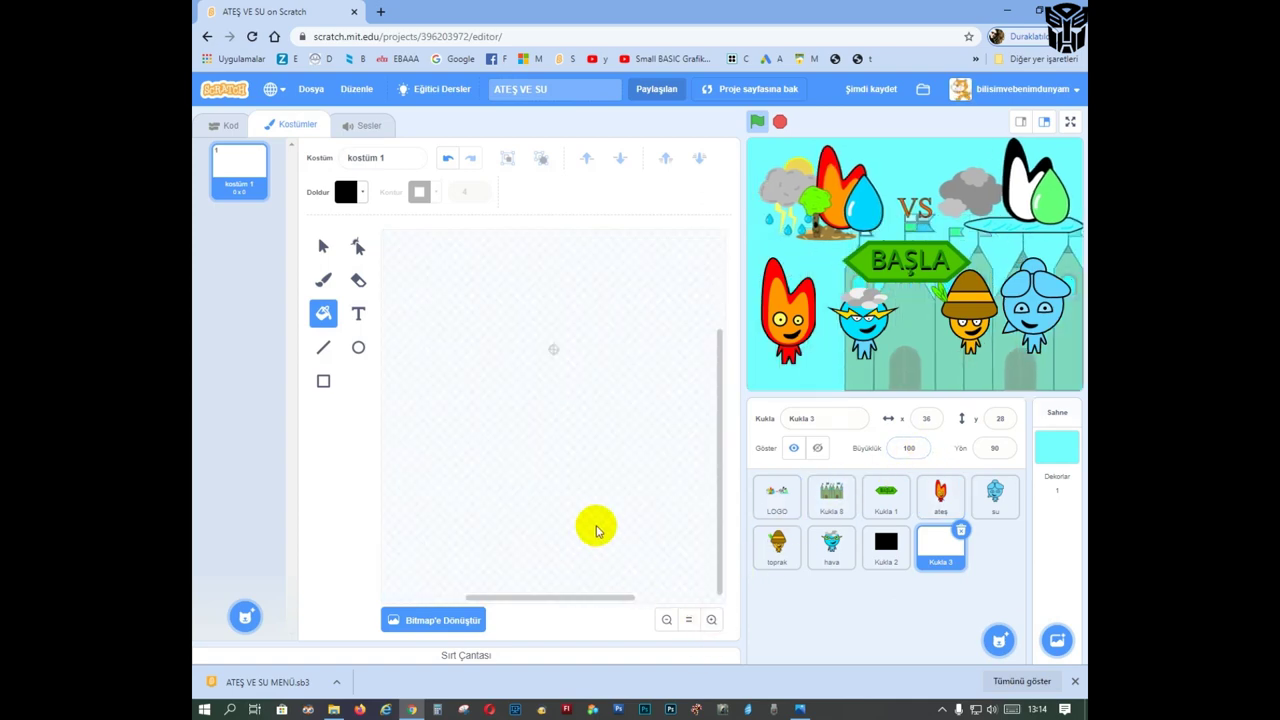
pyautogui.click(688, 620)
# Step: Draw a full-width brown rectangle along the bottom of the canvas, with fill colour renk 12 and doygunluk 100
pyautogui.click(323, 380)
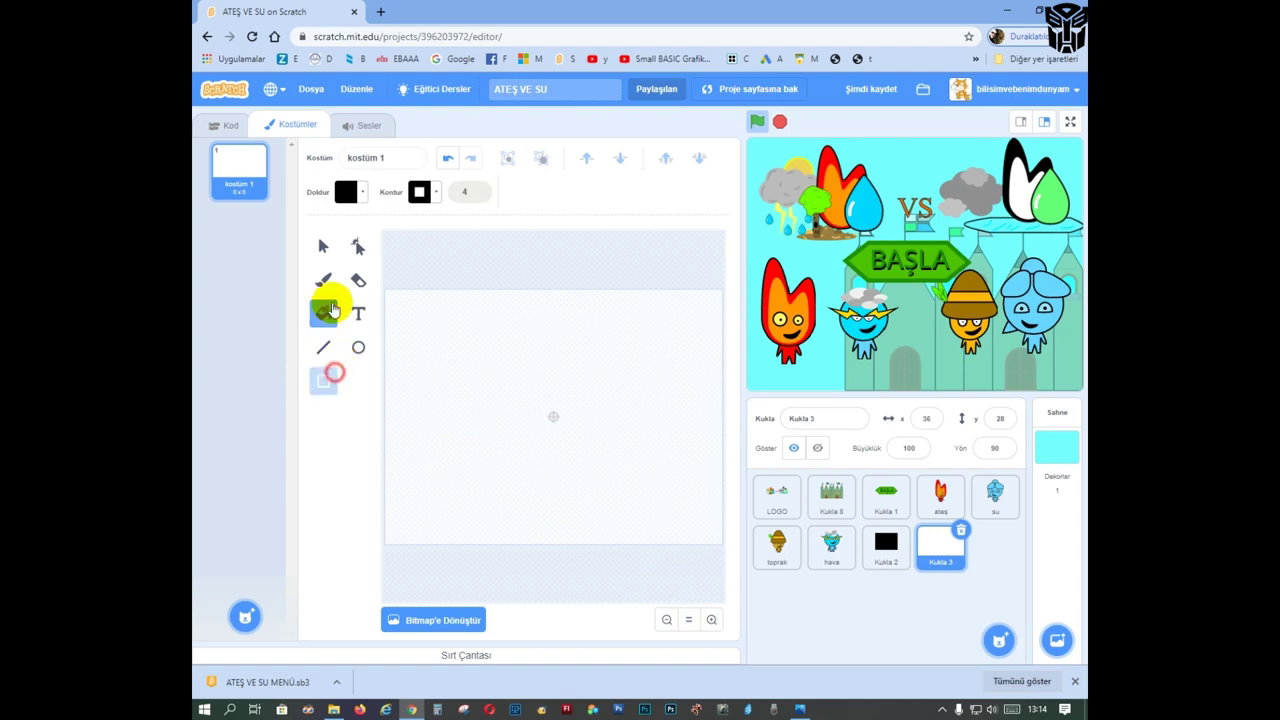
pyautogui.click(345, 192)
pyautogui.moveTo(296, 326); pyautogui.dragTo(432, 302)
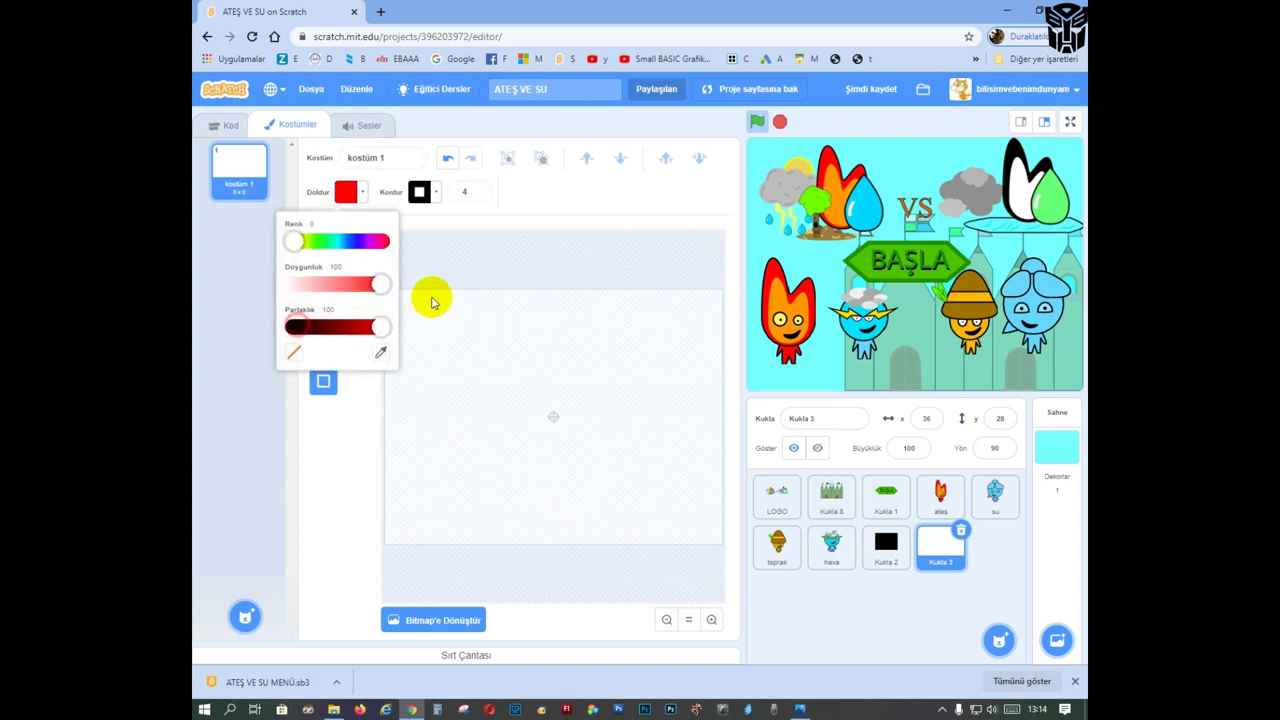
pyautogui.moveTo(287, 240); pyautogui.dragTo(296, 241)
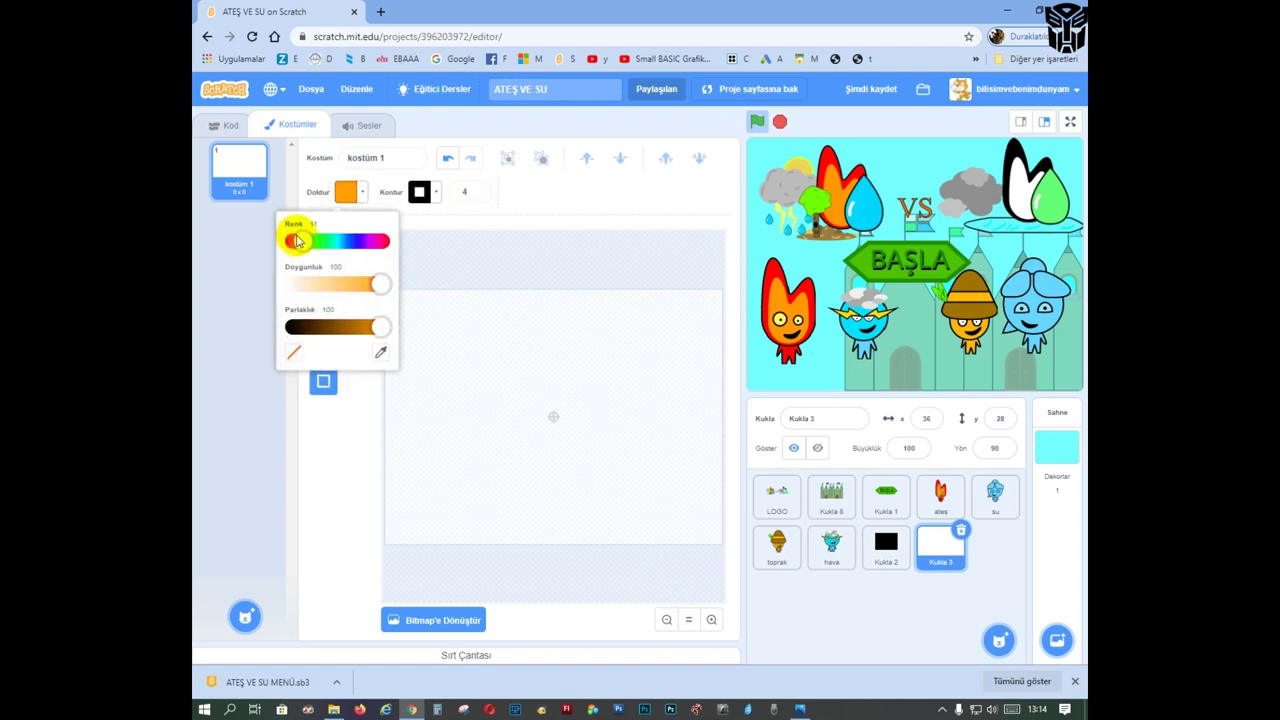
pyautogui.moveTo(381, 326); pyautogui.dragTo(354, 326)
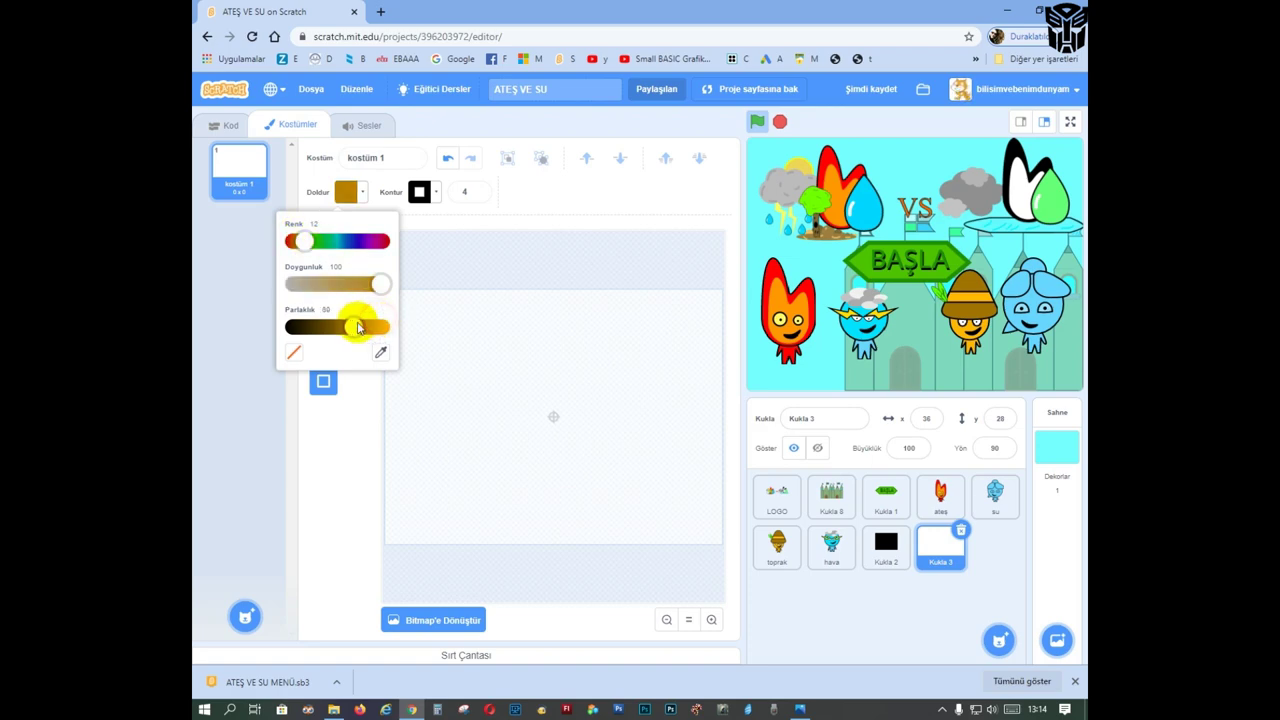
pyautogui.click(454, 450)
pyautogui.moveTo(391, 517); pyautogui.dragTo(685, 533)
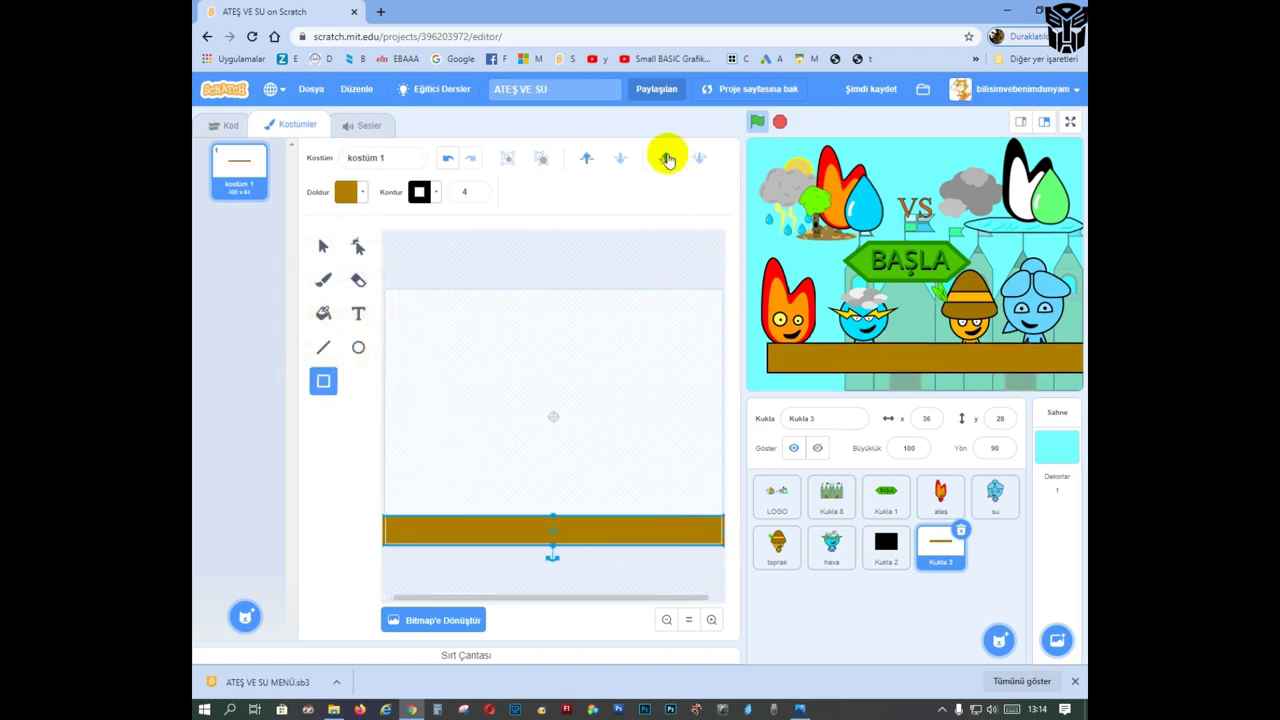
# Step: Remove the brown rectangle's outline by setting its width to 0
pyautogui.click(326, 253)
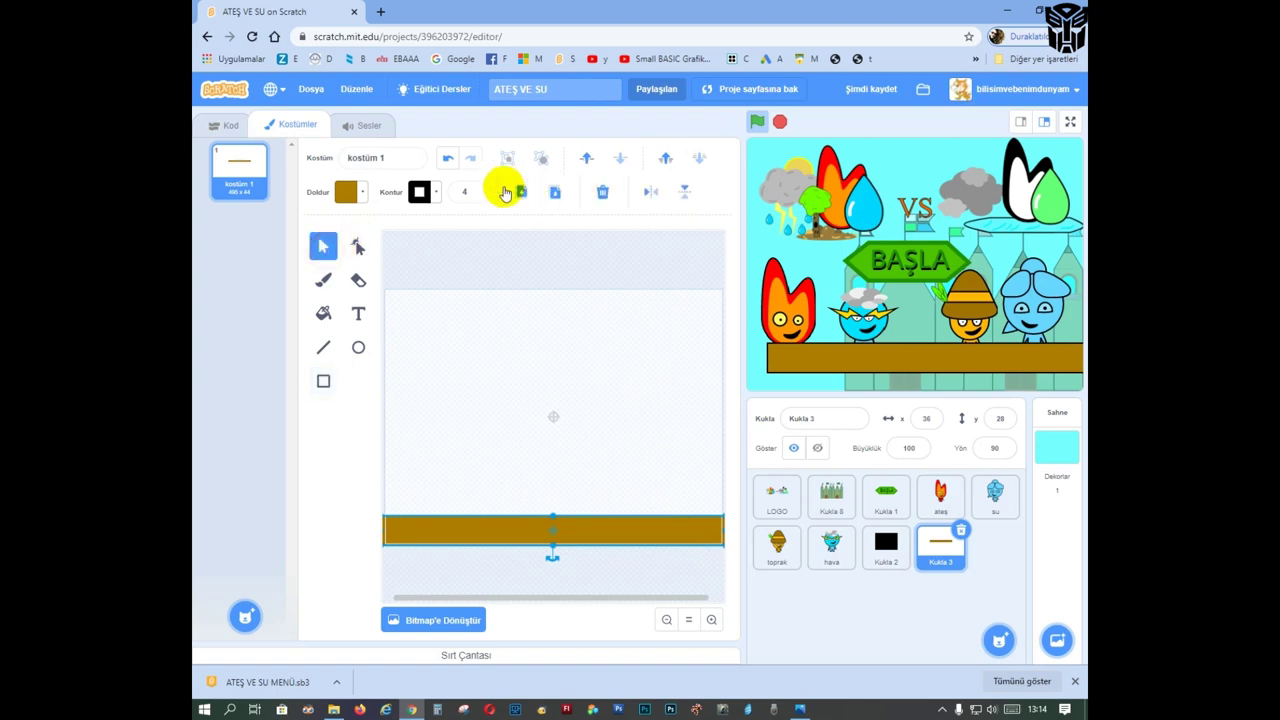
pyautogui.click(477, 195)
pyautogui.click(477, 195)
pyautogui.click(477, 195)
pyautogui.click(477, 195)
pyautogui.click(549, 402)
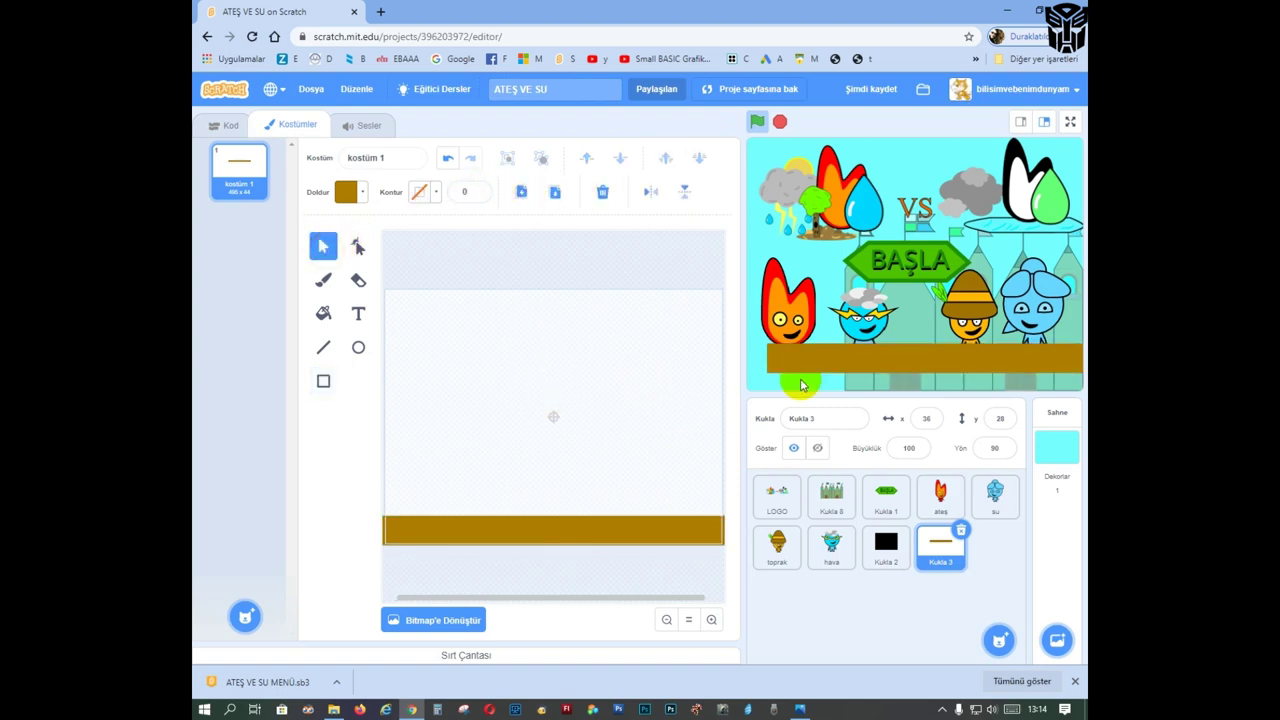
# Step: Set the brown ground sprite's position to x 0, y 0 so it lies along the stage's bottom edge
pyautogui.click(928, 418)
pyautogui.write('0')
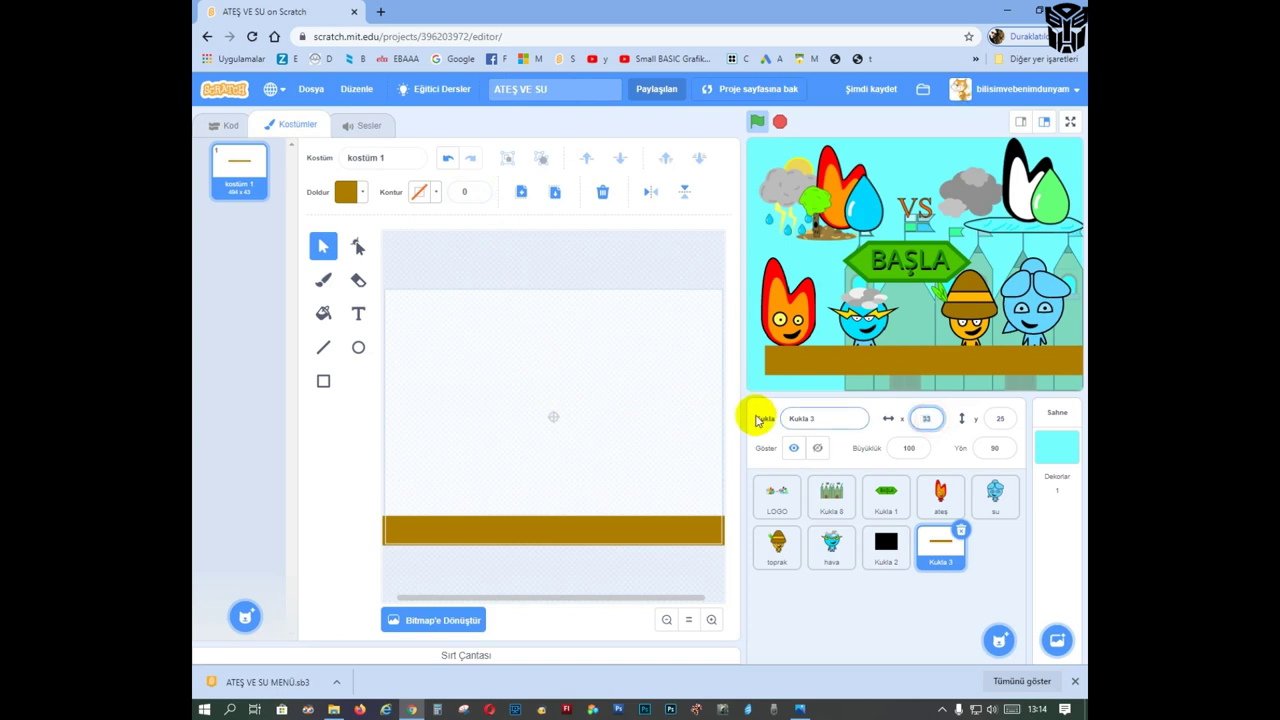
pyautogui.click(1000, 418)
pyautogui.write('0')
pyautogui.press('Return')
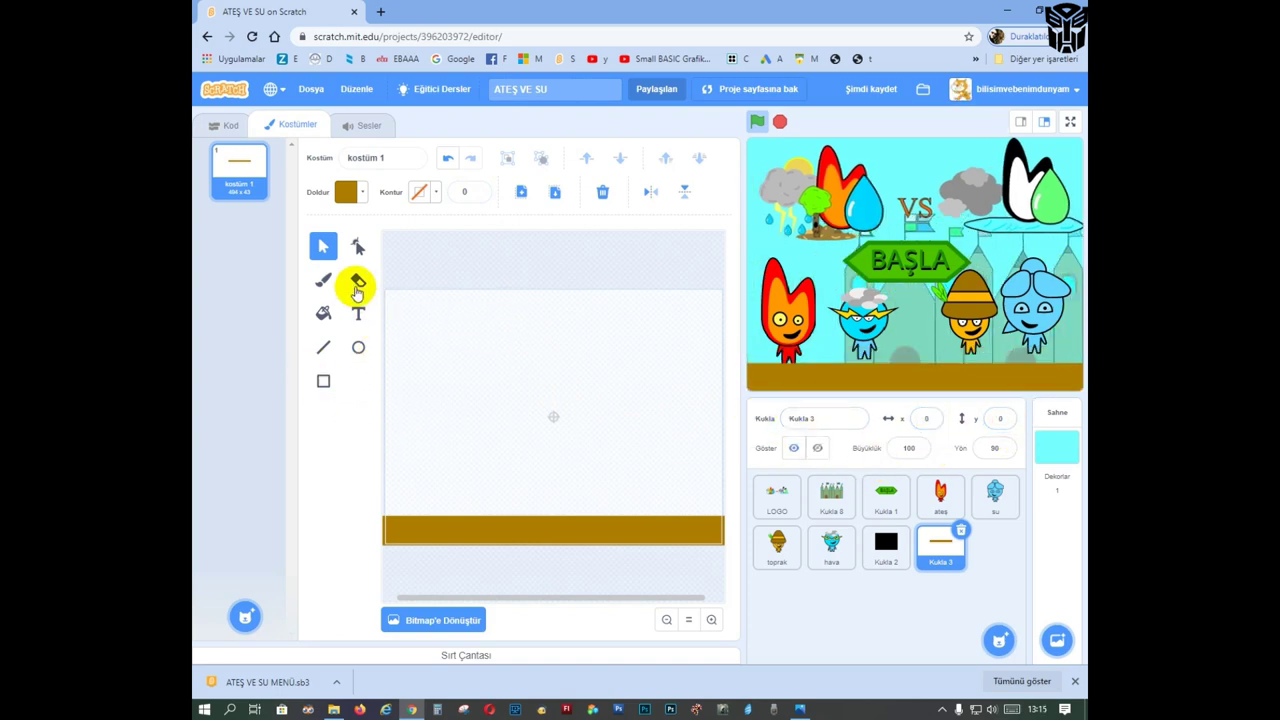
# Step: Paint several short dark grey strokes across the brown ground with the size 4 brush and doygunluk 0
pyautogui.click(323, 280)
pyautogui.click(347, 191)
pyautogui.moveTo(379, 282); pyautogui.dragTo(287, 281)
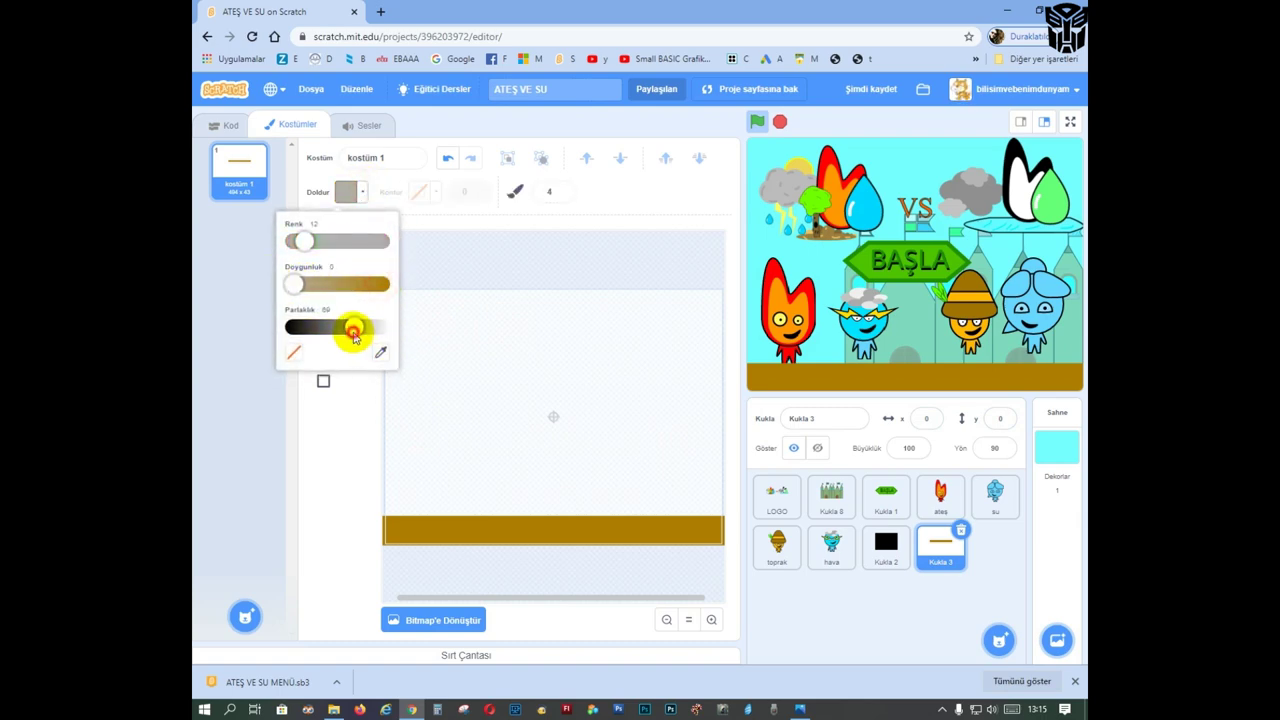
pyautogui.moveTo(354, 336); pyautogui.dragTo(333, 330)
pyautogui.moveTo(411, 531); pyautogui.dragTo(492, 538)
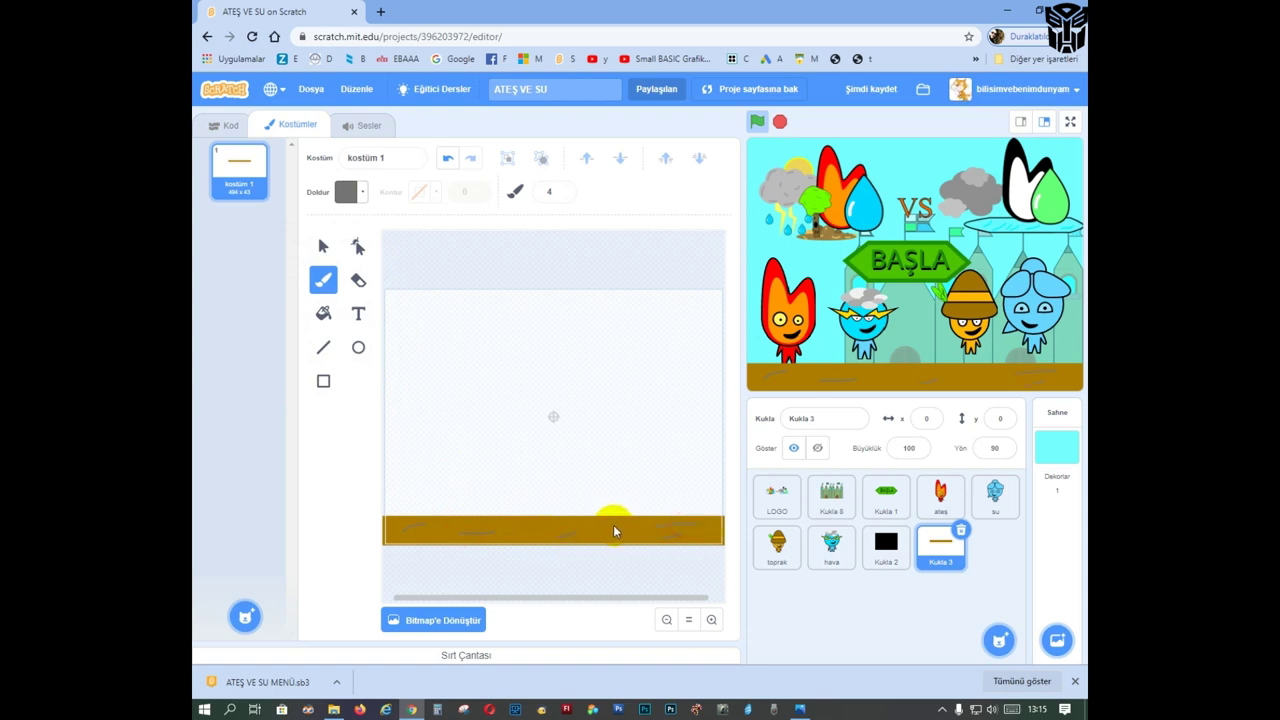
# Step: Delete all the dark grey strokes from the brown ground, leaving the plain rectangle
pyautogui.click(324, 247)
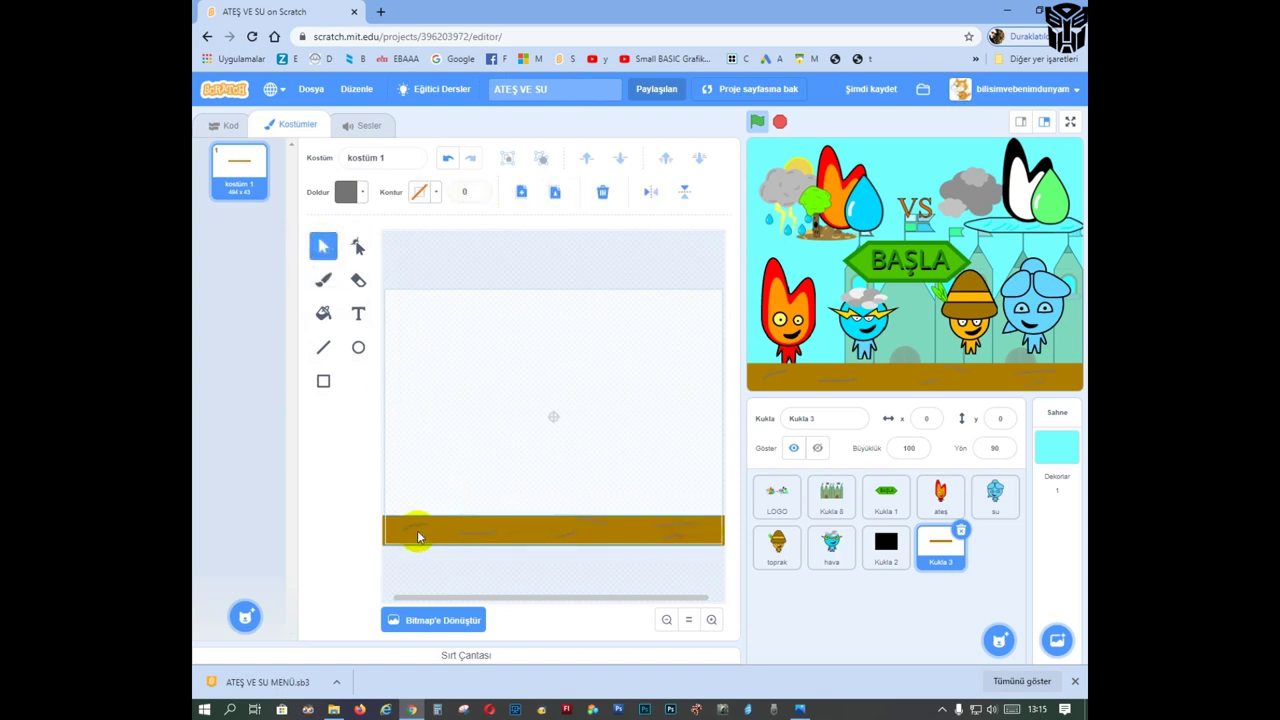
pyautogui.click(603, 191)
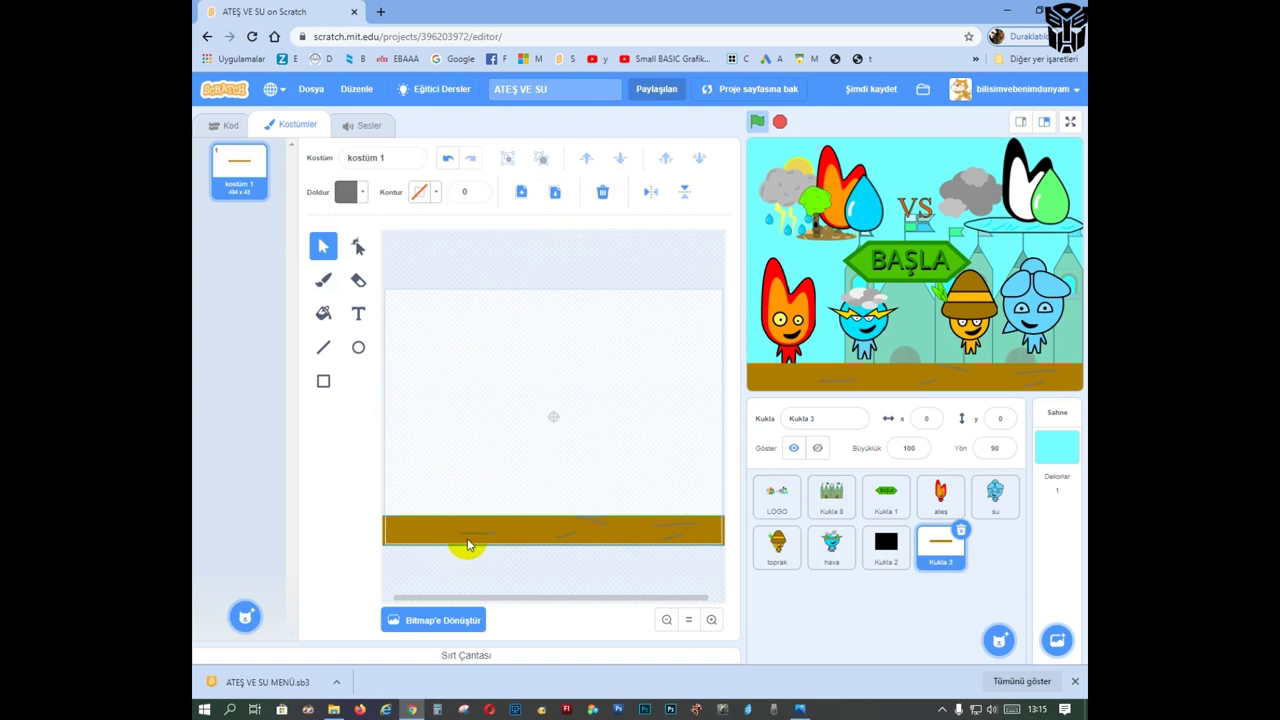
pyautogui.click(473, 536)
pyautogui.keyDown('shift'); pyautogui.click(592, 520); pyautogui.keyUp('shift')
pyautogui.keyDown('shift'); pyautogui.click(678, 522); pyautogui.keyUp('shift')
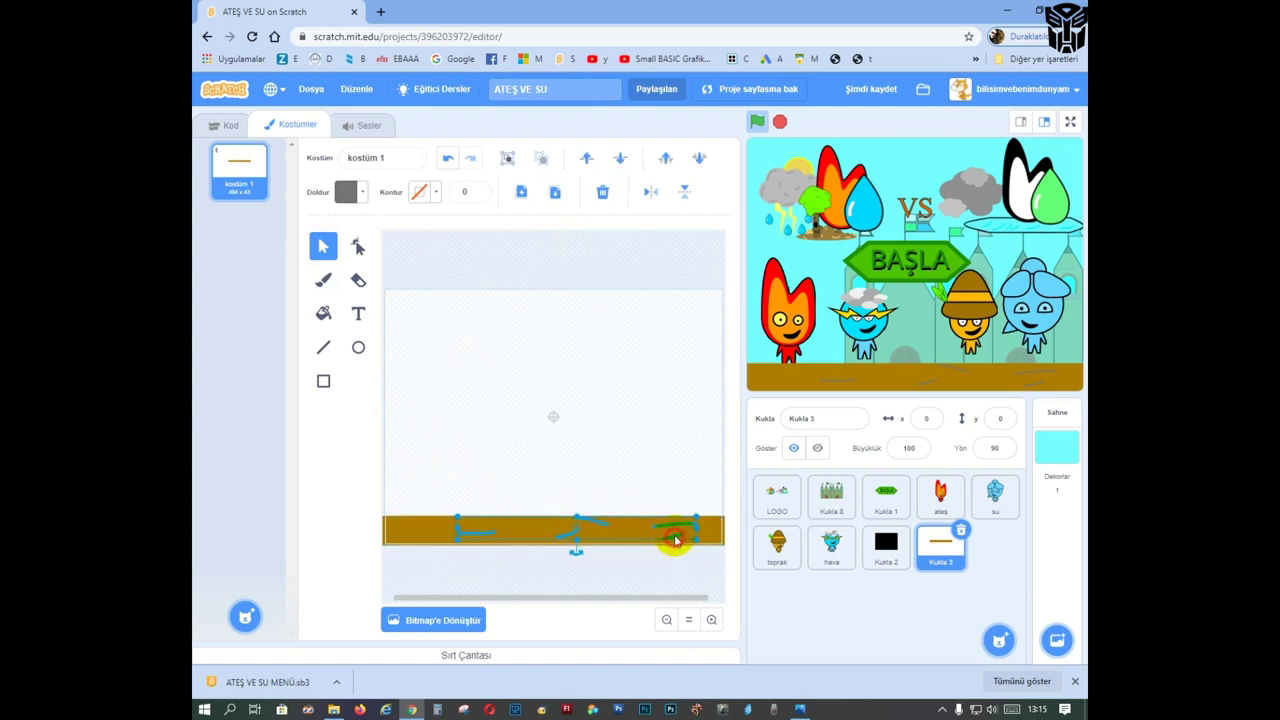
pyautogui.press('Delete')
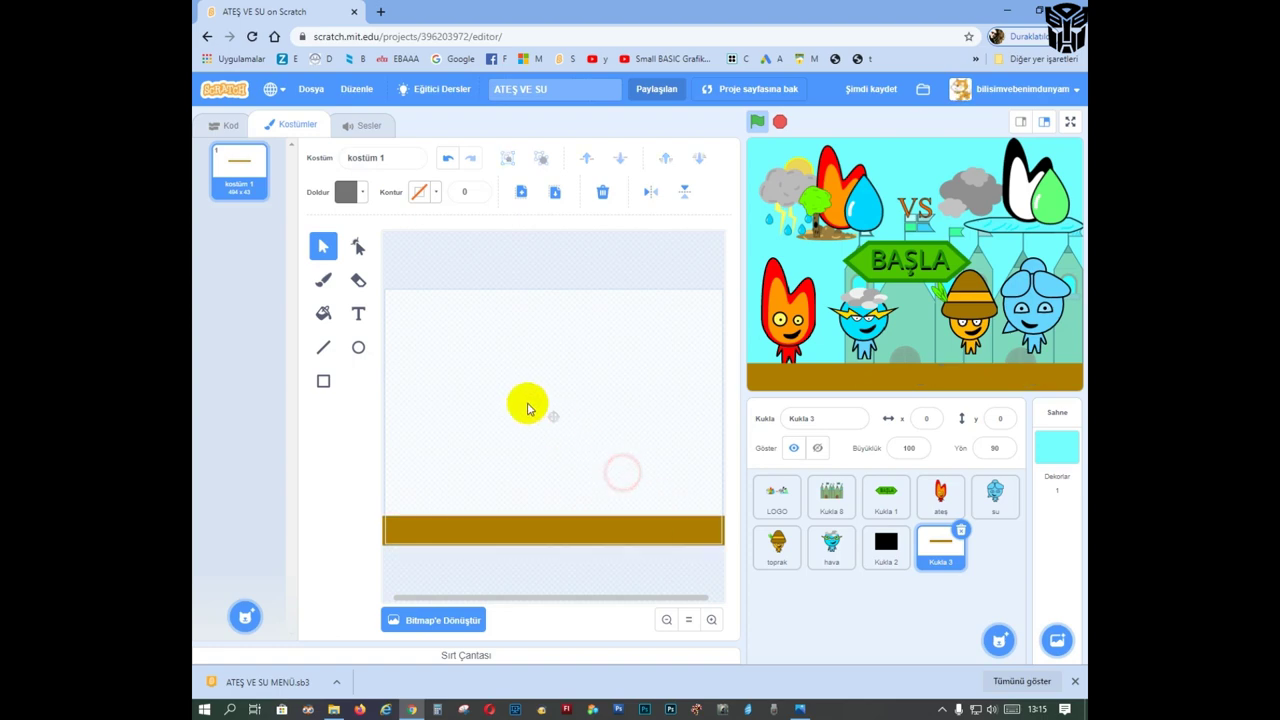
# Step: Paint slanted green grass strokes along the ground's upper edge with the size 32 brush, renk 28, doygunluk 100 and parlaklık 77
pyautogui.click(323, 288)
pyautogui.click(562, 192)
pyautogui.write('12')
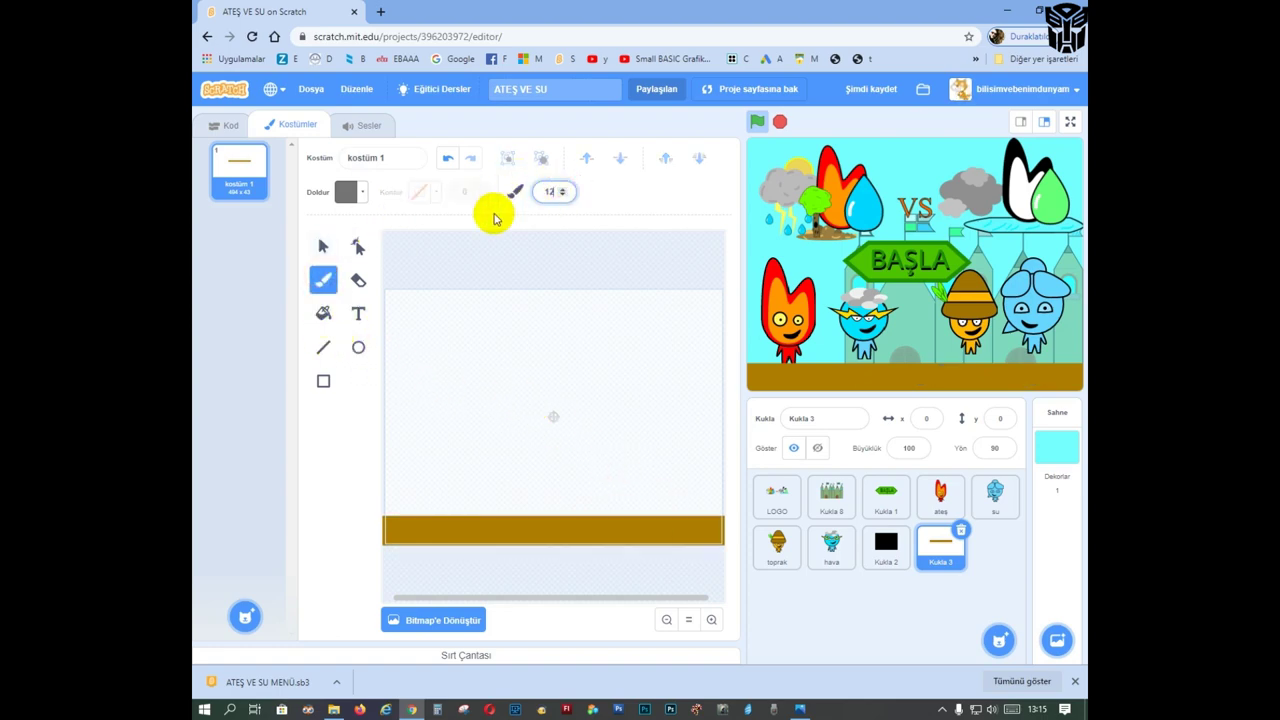
pyautogui.click(563, 189)
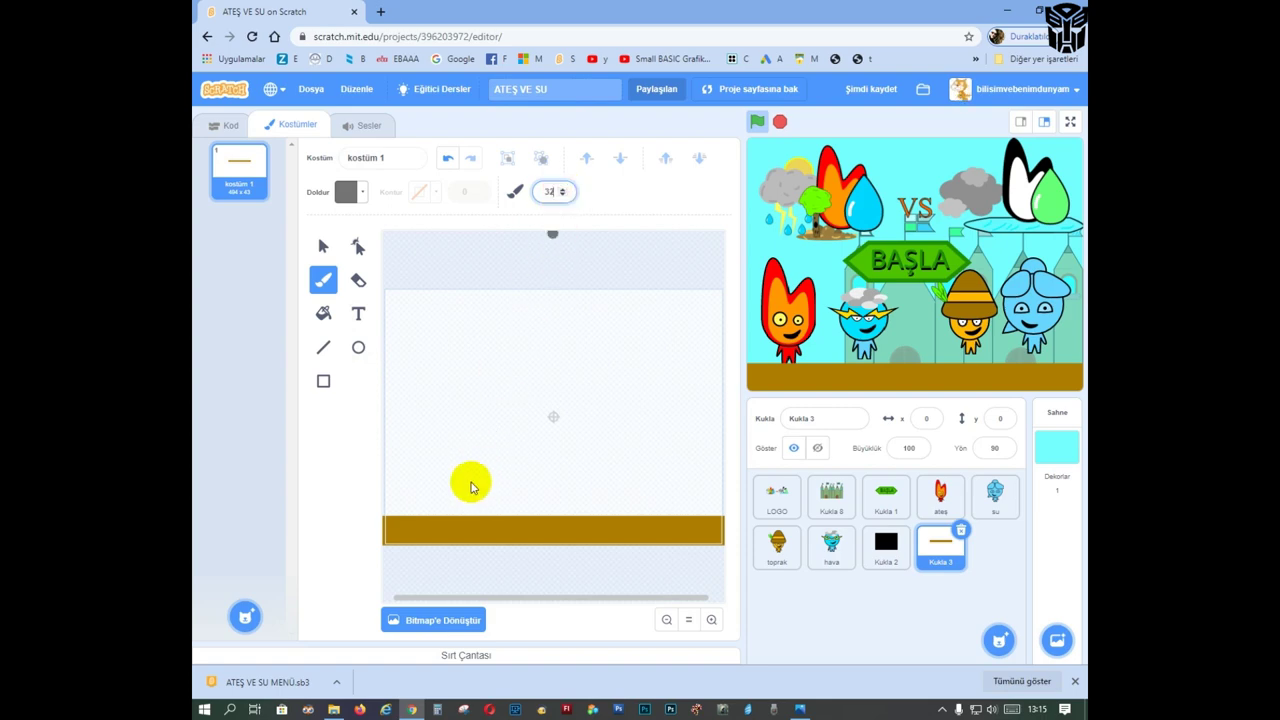
pyautogui.click(346, 191)
pyautogui.moveTo(297, 285); pyautogui.dragTo(356, 286)
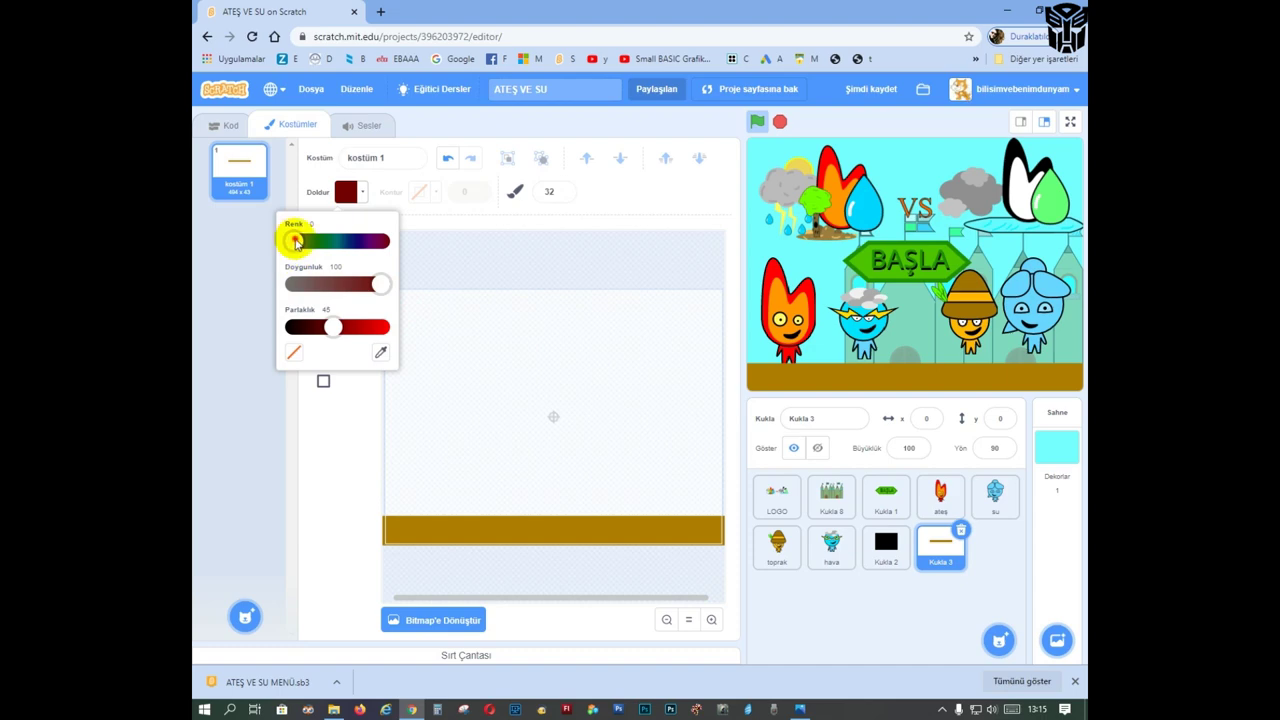
pyautogui.moveTo(293, 240); pyautogui.dragTo(316, 240)
pyautogui.moveTo(334, 326); pyautogui.dragTo(363, 324)
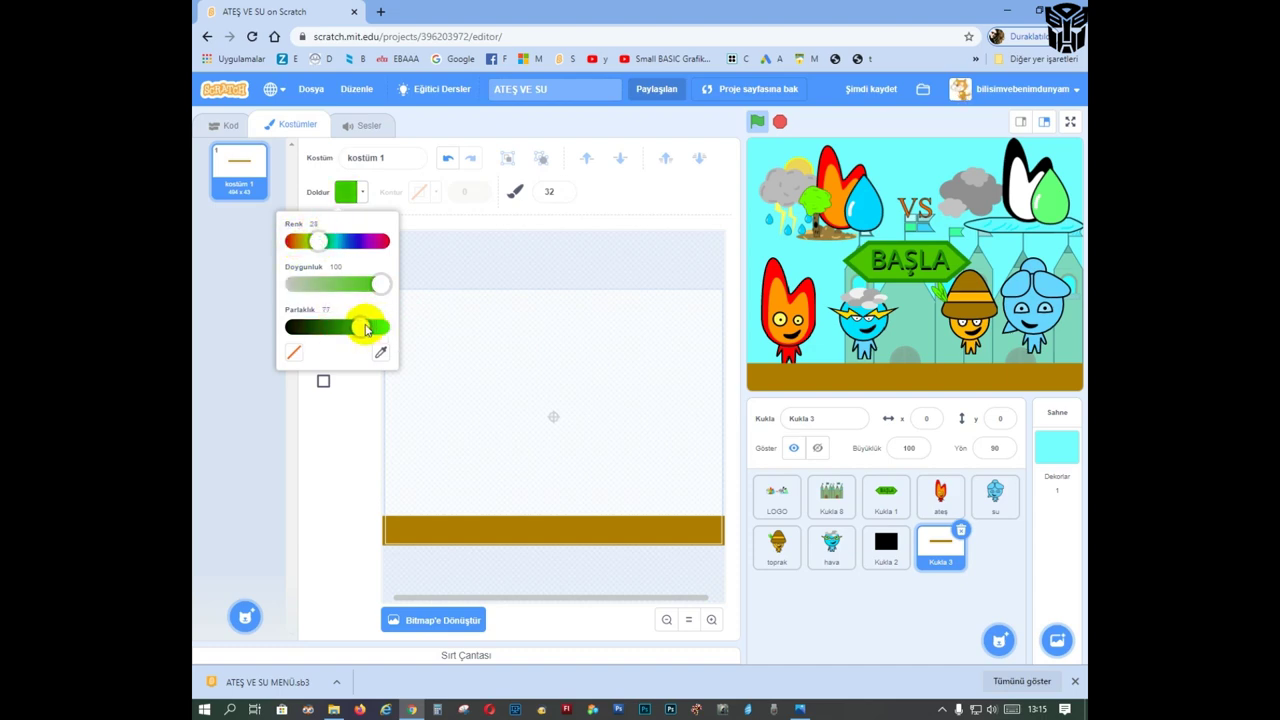
pyautogui.moveTo(386, 527); pyautogui.dragTo(391, 516)
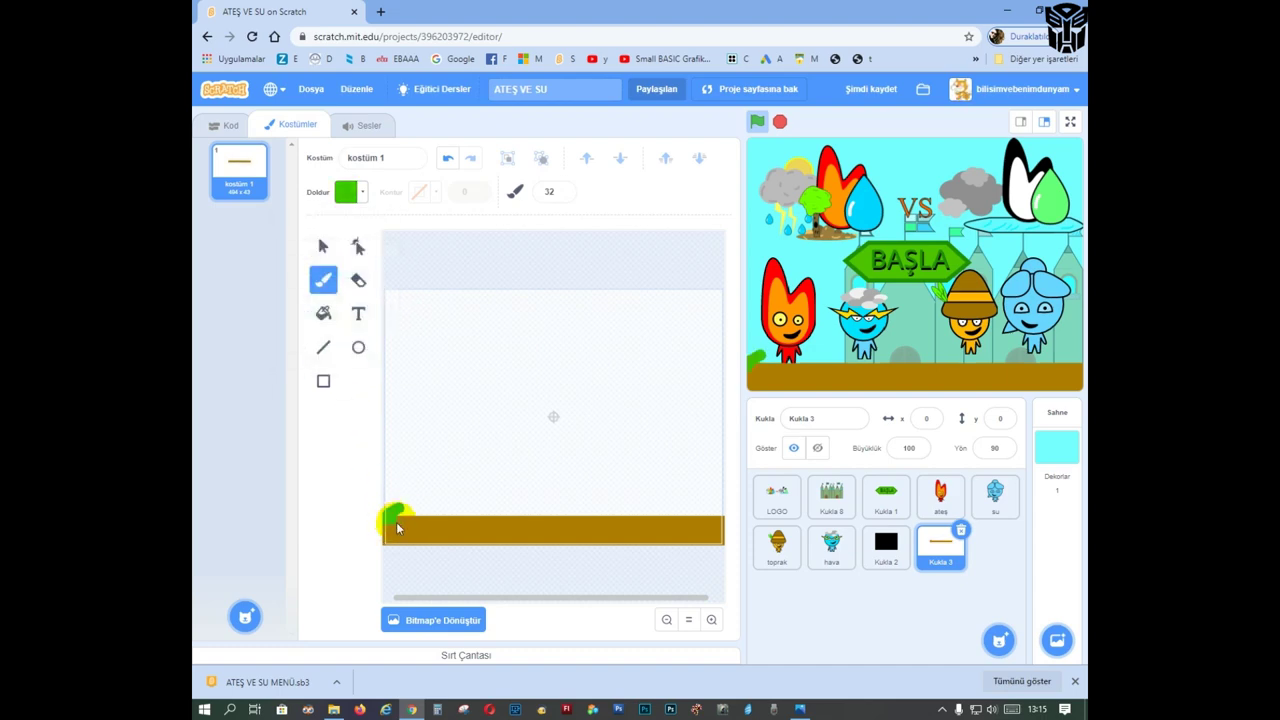
pyautogui.moveTo(460, 519); pyautogui.dragTo(470, 509)
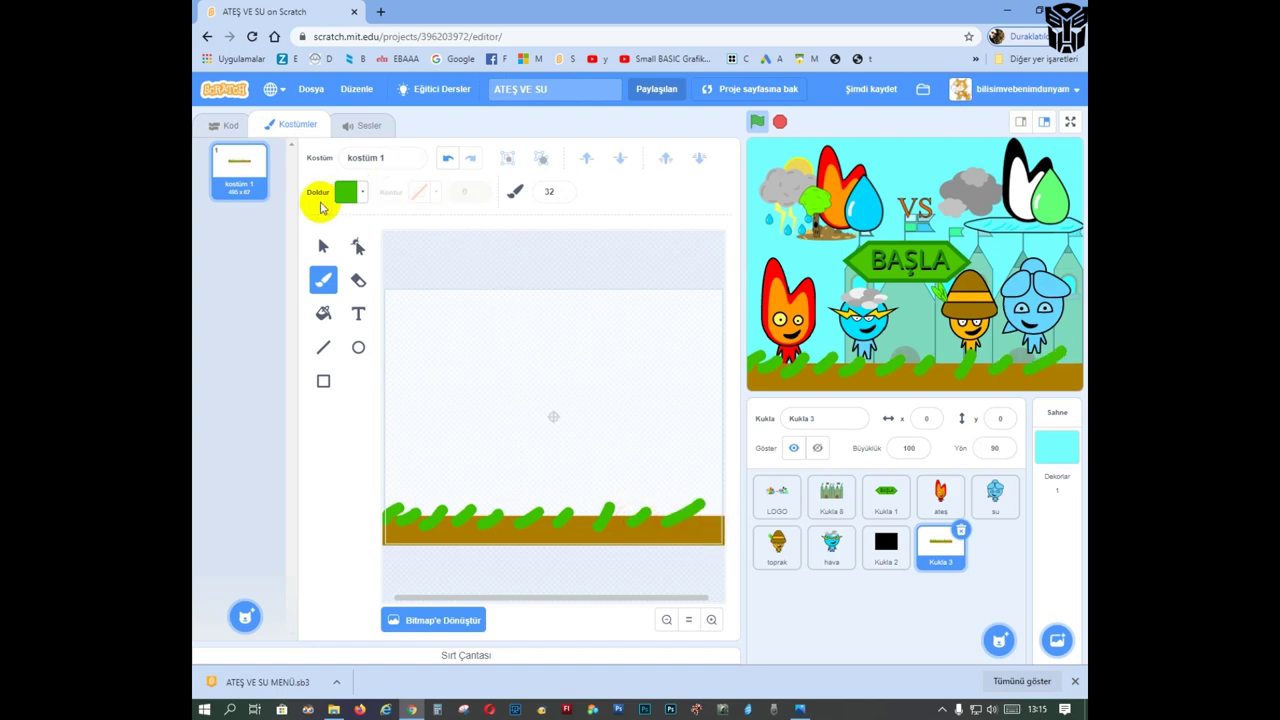
# Step: Delete the overlong grass stroke near the ground's right end and paint shorter green strokes in its place
pyautogui.click(323, 246)
pyautogui.click(695, 500)
pyautogui.click(602, 191)
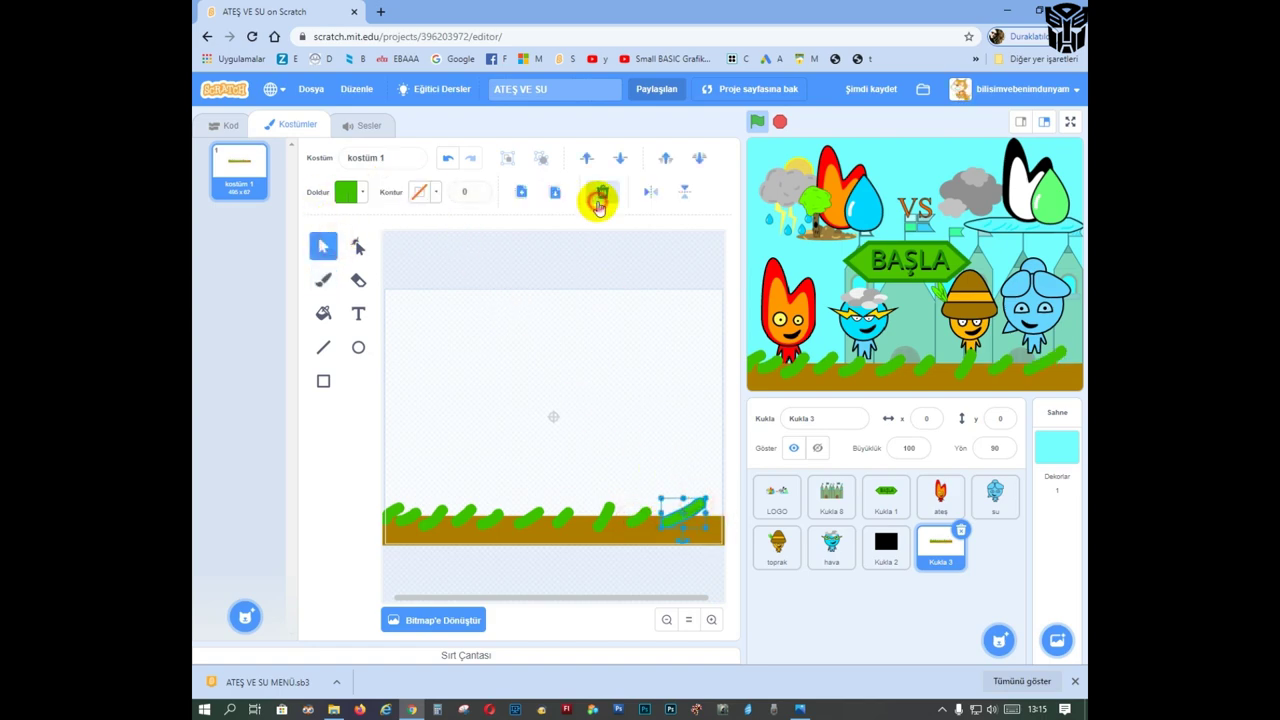
pyautogui.click(323, 280)
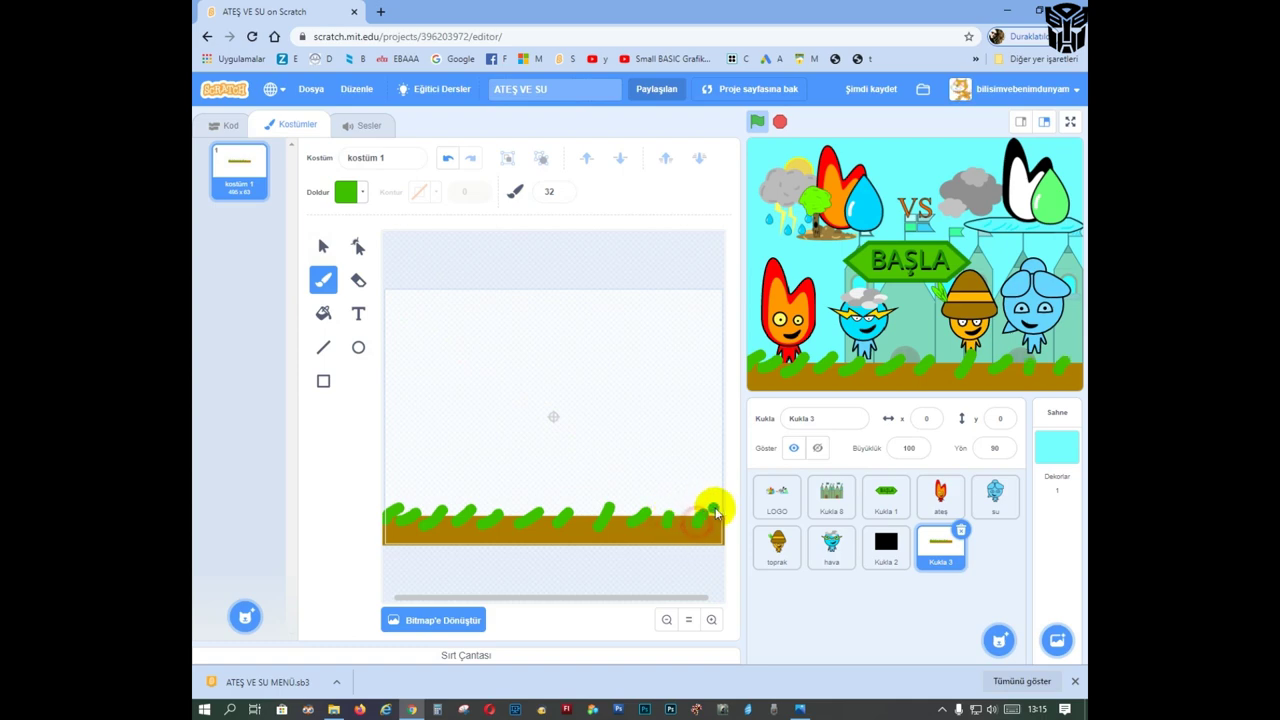
# Step: Fill the gaps between the grass strokes with darker green strokes at parlaklık 55 across the full width of the ground
pyautogui.click(354, 190)
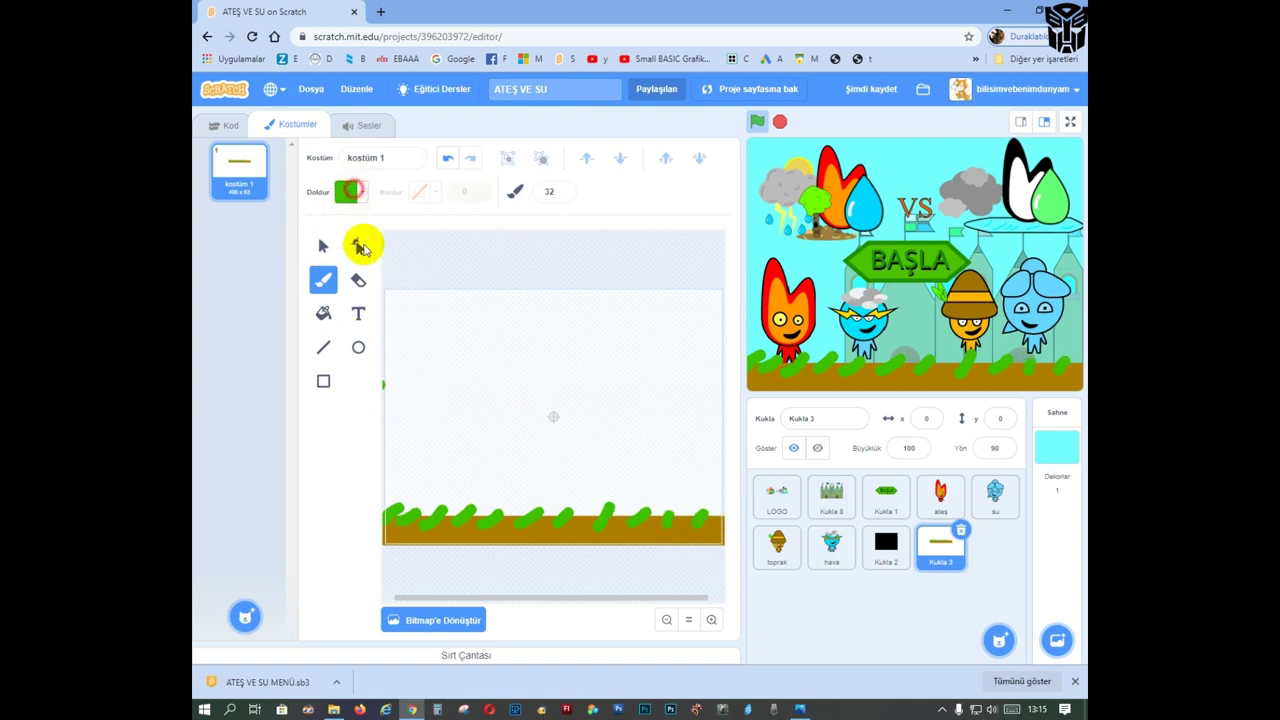
pyautogui.moveTo(357, 323); pyautogui.dragTo(343, 326)
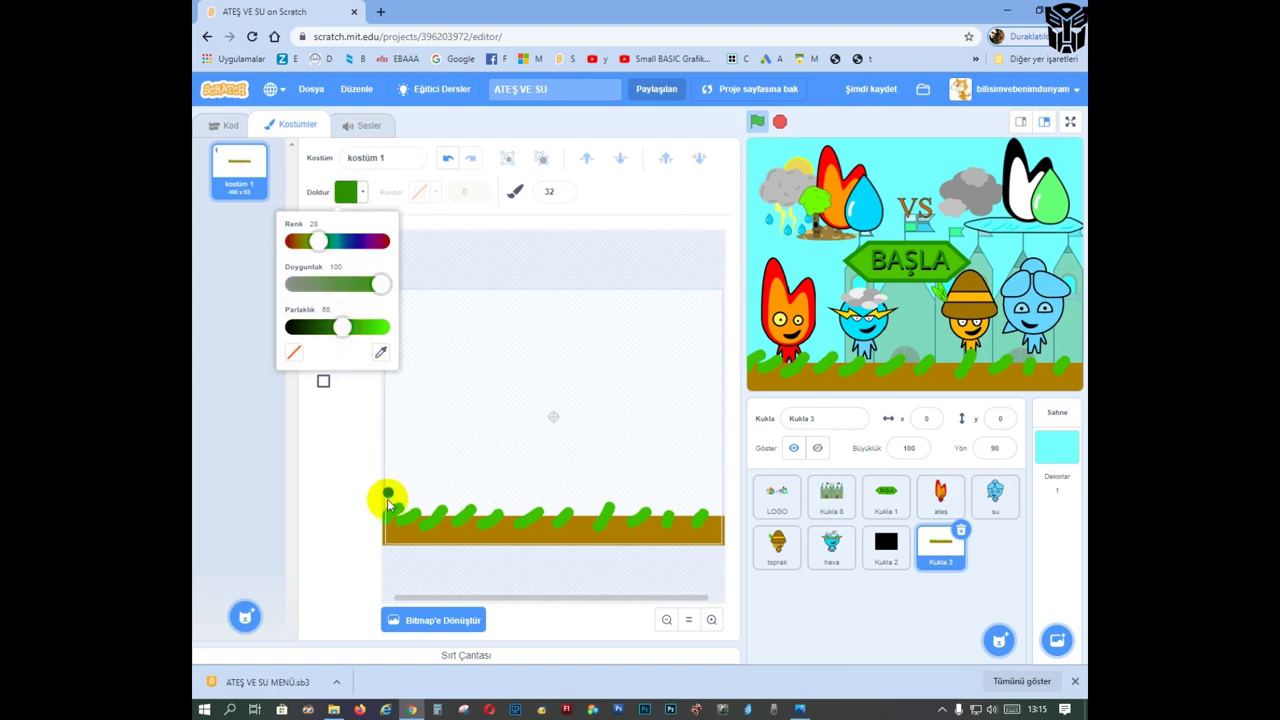
pyautogui.moveTo(392, 527)
pyautogui.mouseDown()
pyautogui.moveTo(402, 512)
pyautogui.moveTo(417, 524)
pyautogui.mouseUp()
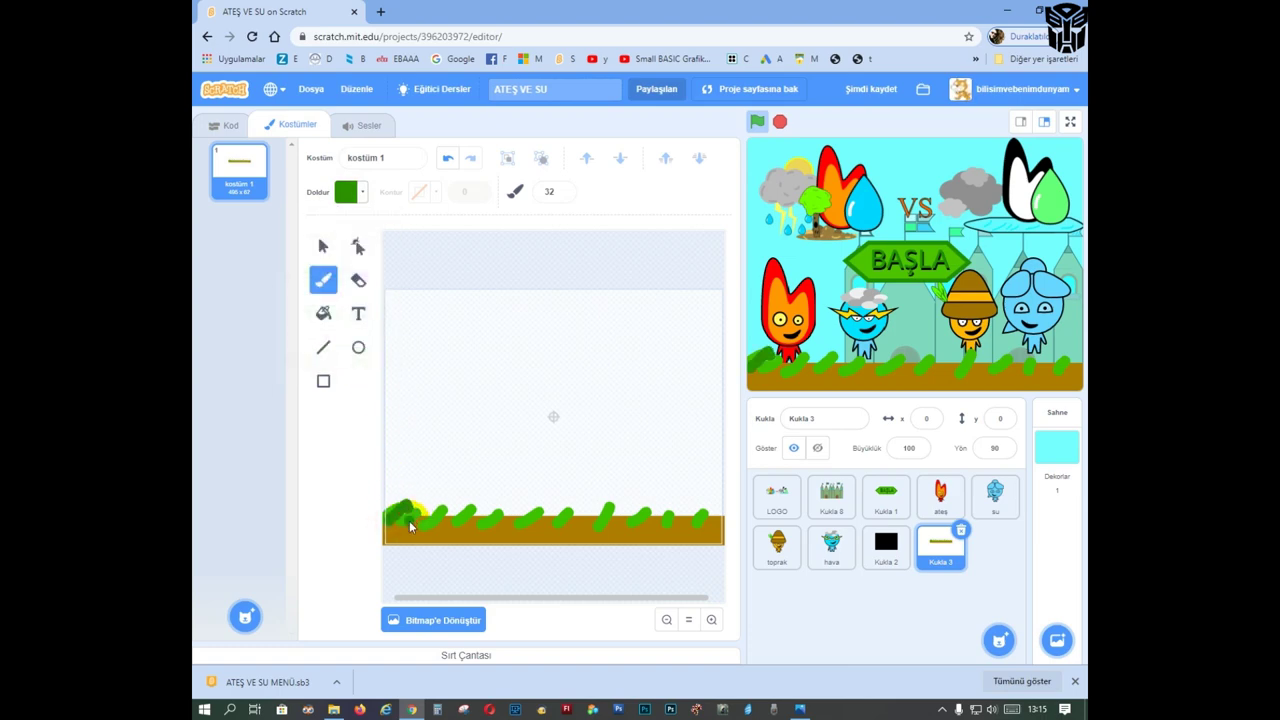
pyautogui.moveTo(437, 528)
pyautogui.mouseDown()
pyautogui.moveTo(460, 512)
pyautogui.moveTo(468, 528)
pyautogui.moveTo(524, 510)
pyautogui.moveTo(543, 524)
pyautogui.mouseUp()
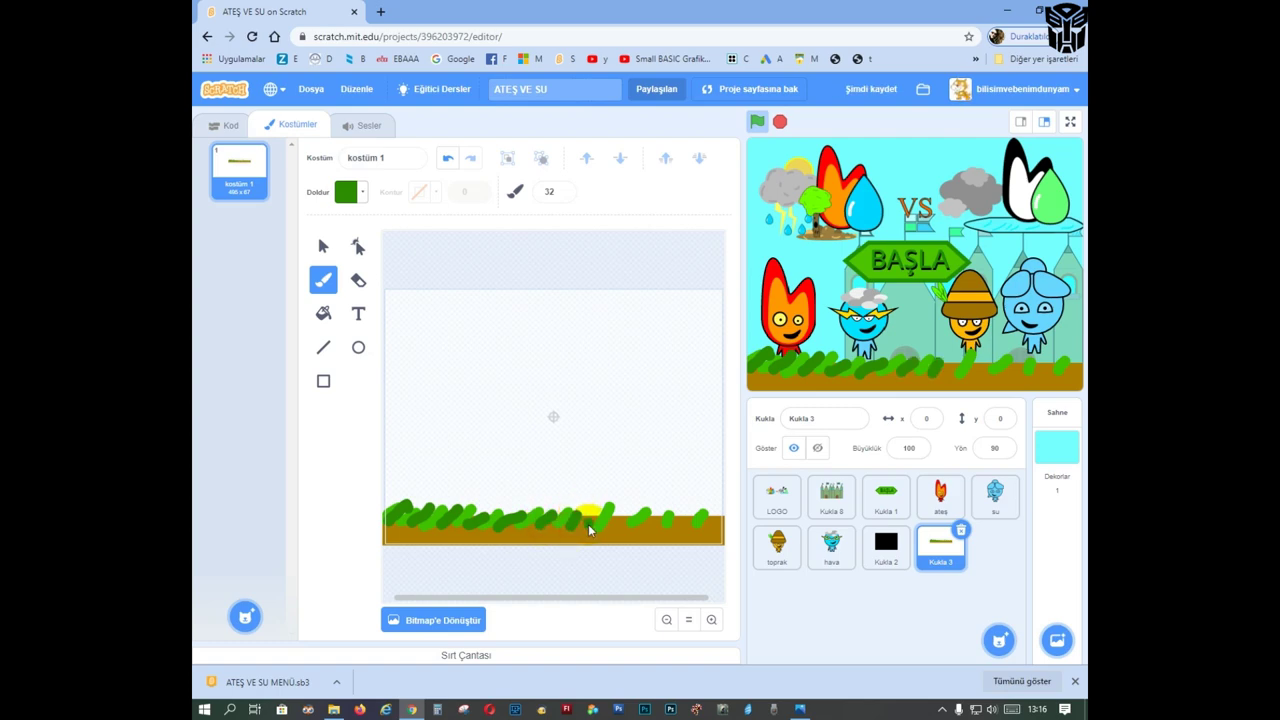
pyautogui.moveTo(599, 514); pyautogui.dragTo(613, 536)
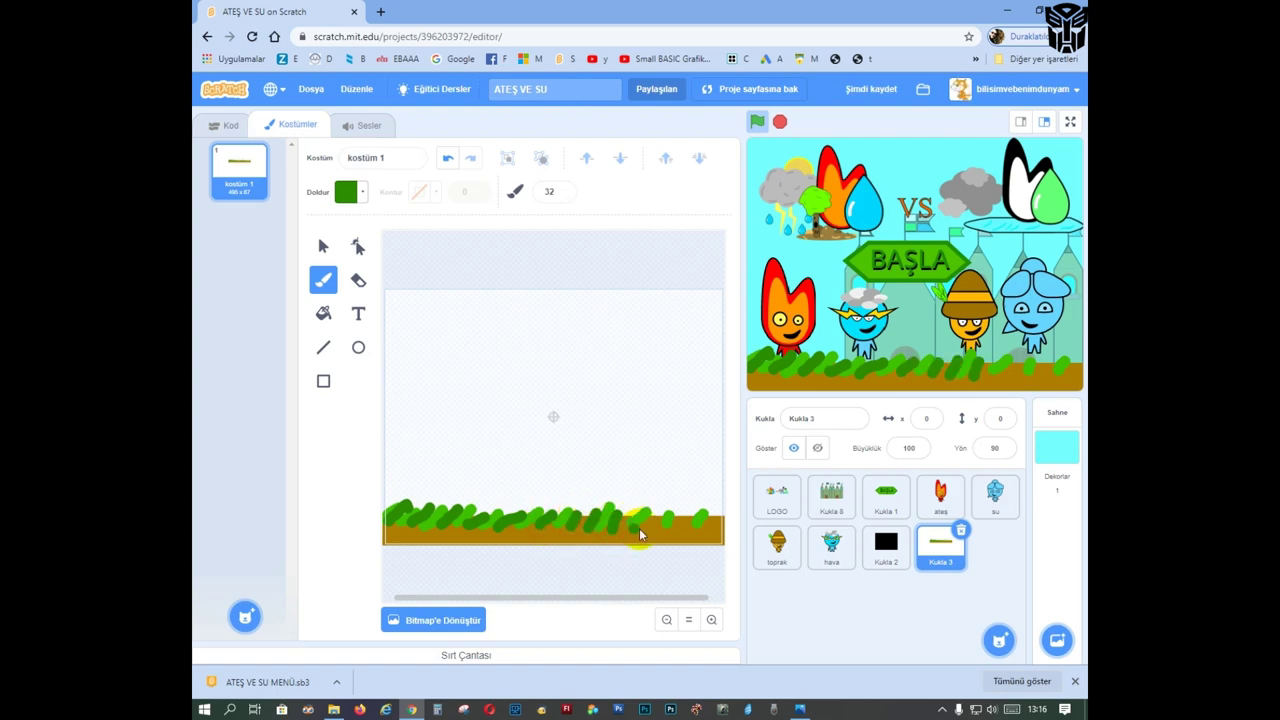
pyautogui.moveTo(634, 511); pyautogui.dragTo(648, 532)
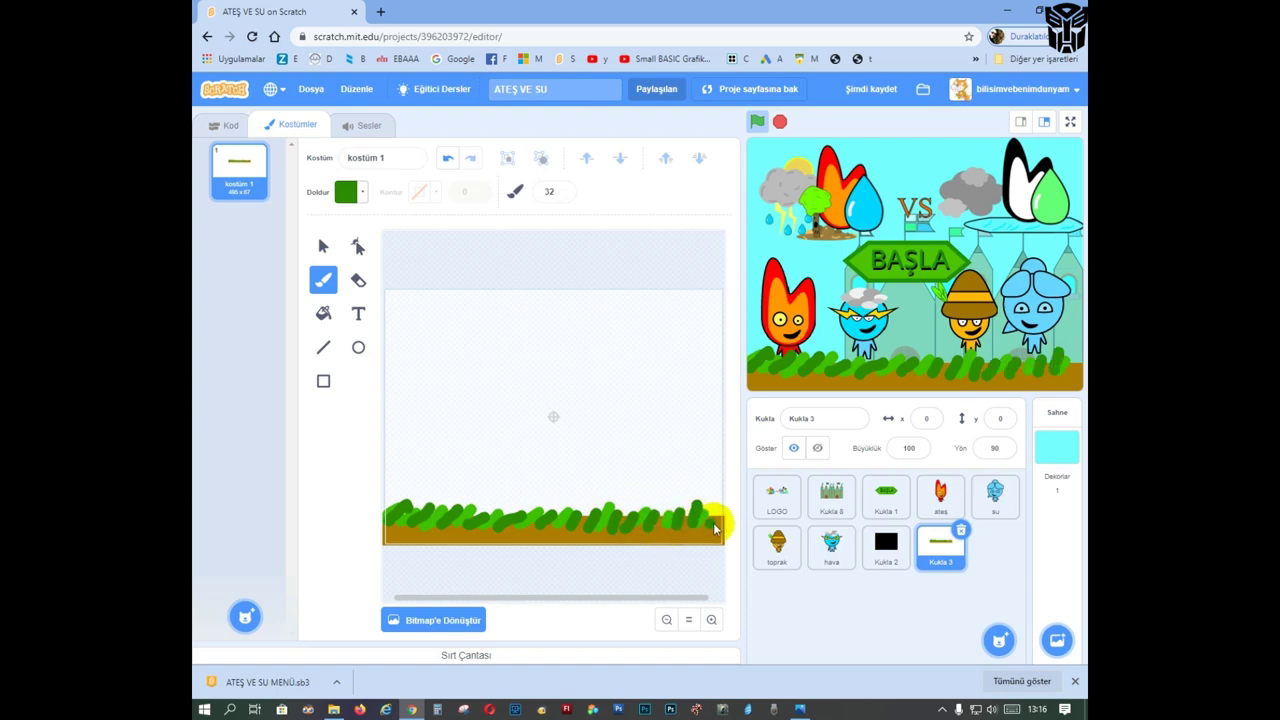
pyautogui.moveTo(722, 510); pyautogui.dragTo(722, 502)
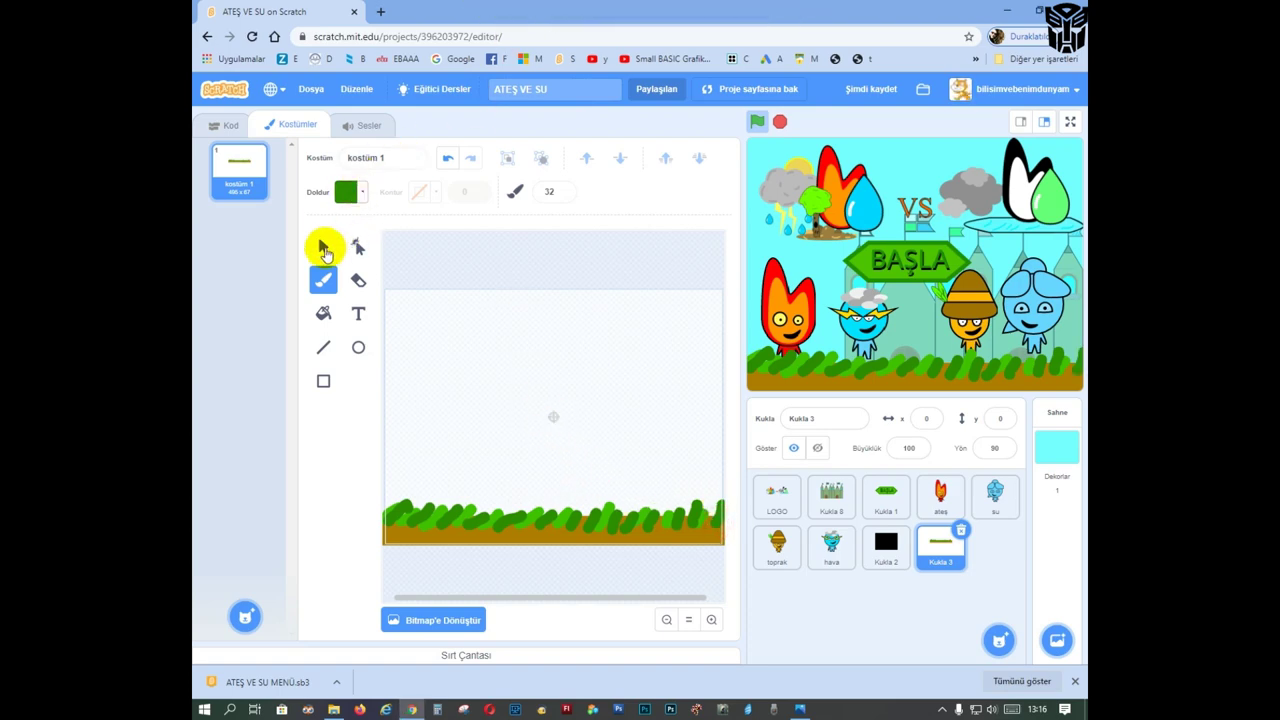
# Step: Add brighter green strokes at parlaklık 88 among the grass across the ground
pyautogui.click(346, 190)
pyautogui.moveTo(349, 325); pyautogui.dragTo(371, 327)
pyautogui.moveTo(410, 504); pyautogui.dragTo(414, 522)
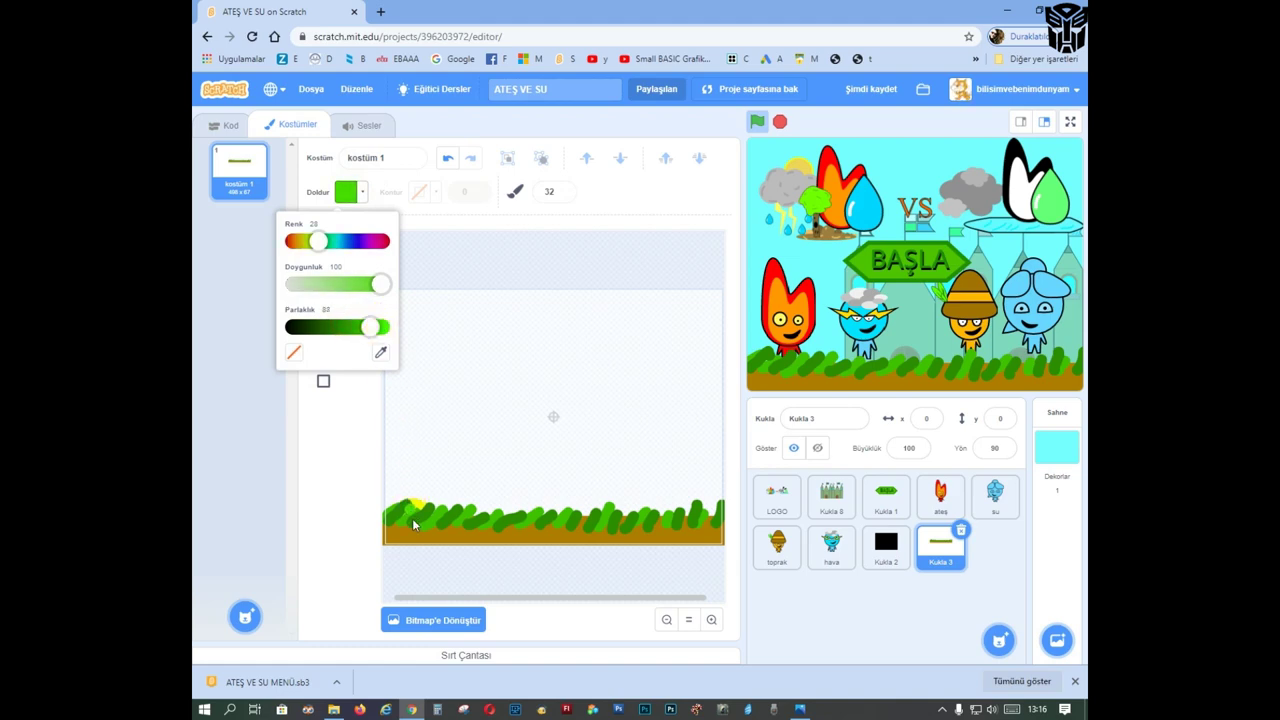
pyautogui.click(583, 535)
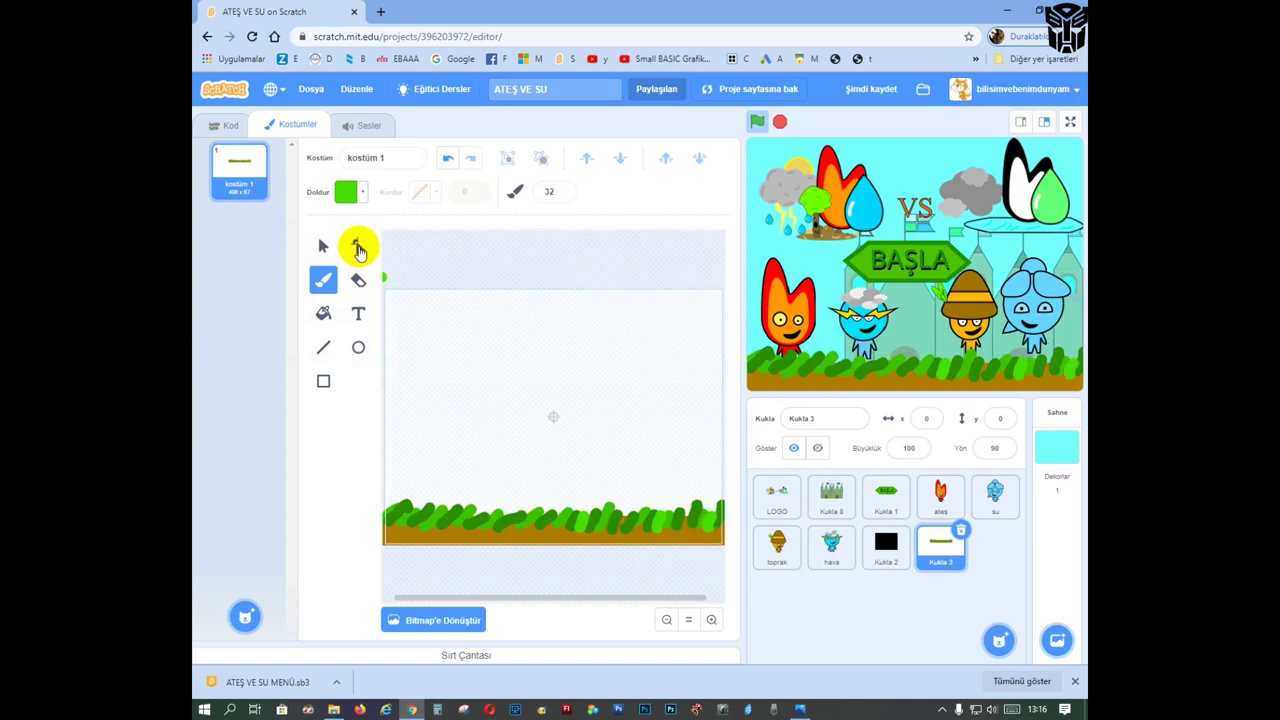
# Step: Draw a bright green rectangle over the full width of the ground and send it behind the grass strokes
pyautogui.click(323, 381)
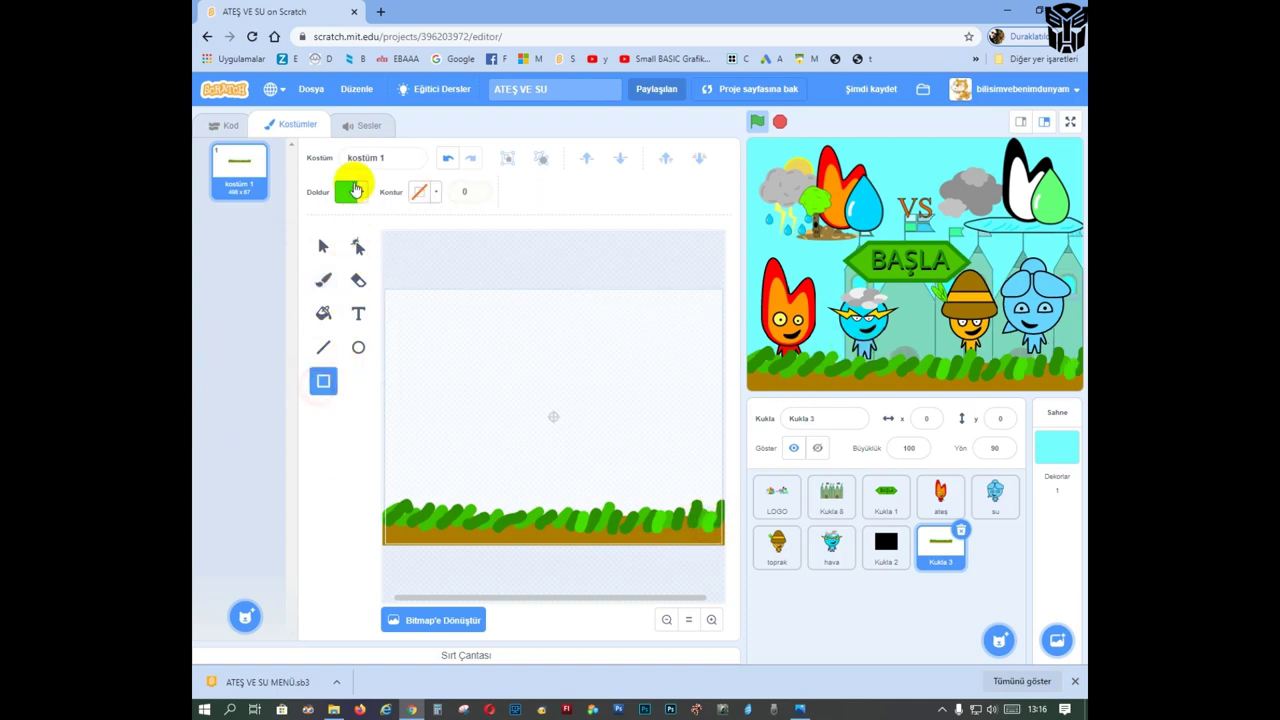
pyautogui.click(358, 190)
pyautogui.click(418, 460)
pyautogui.moveTo(394, 496); pyautogui.dragTo(728, 545)
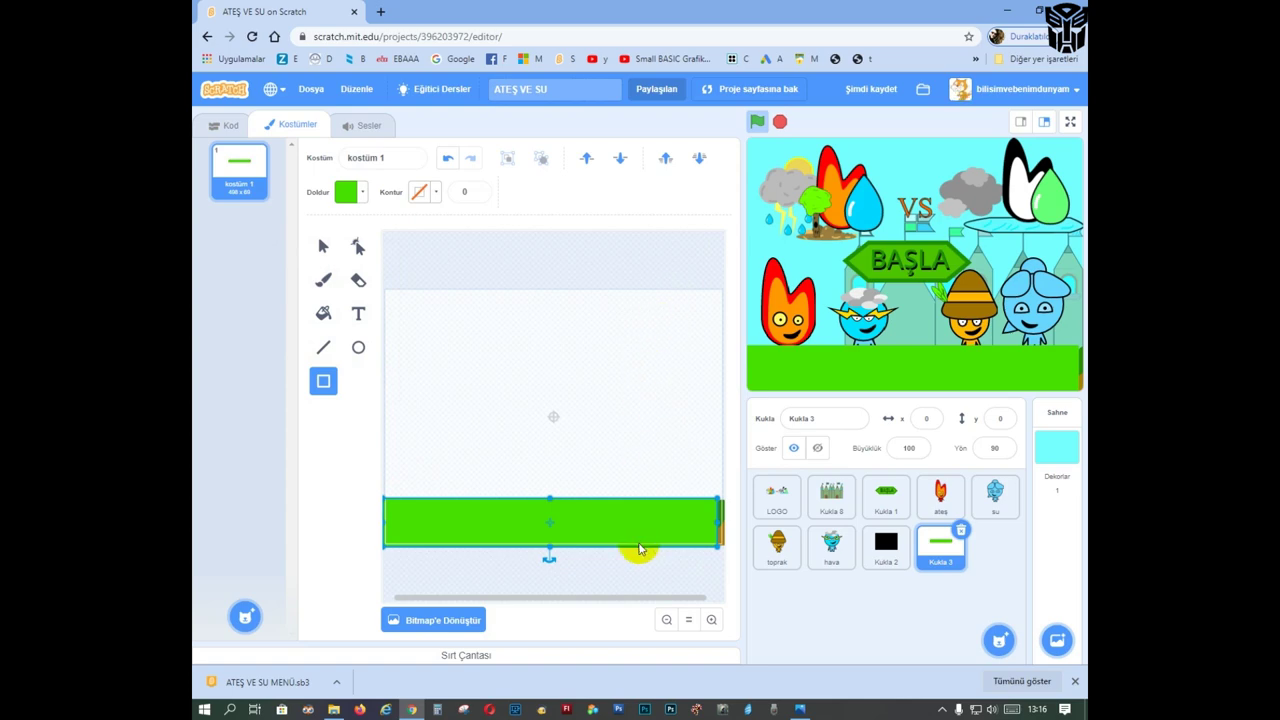
pyautogui.moveTo(715, 496); pyautogui.dragTo(682, 509)
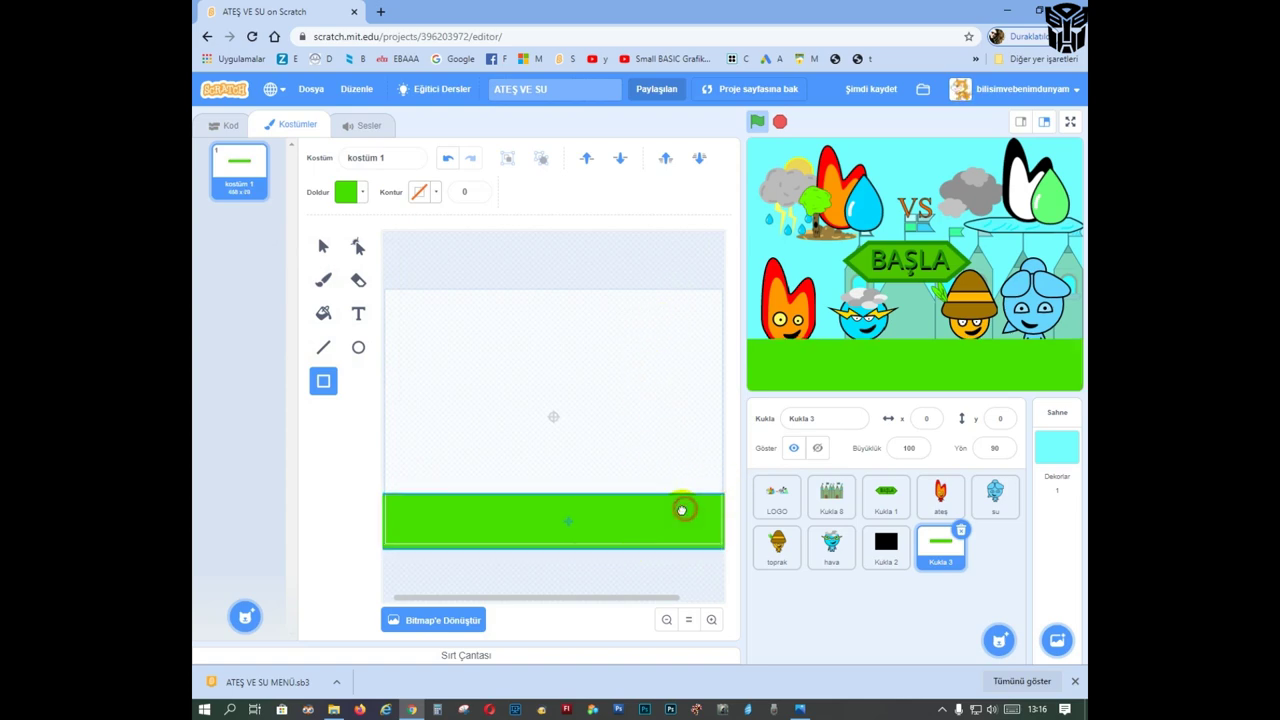
pyautogui.click(699, 158)
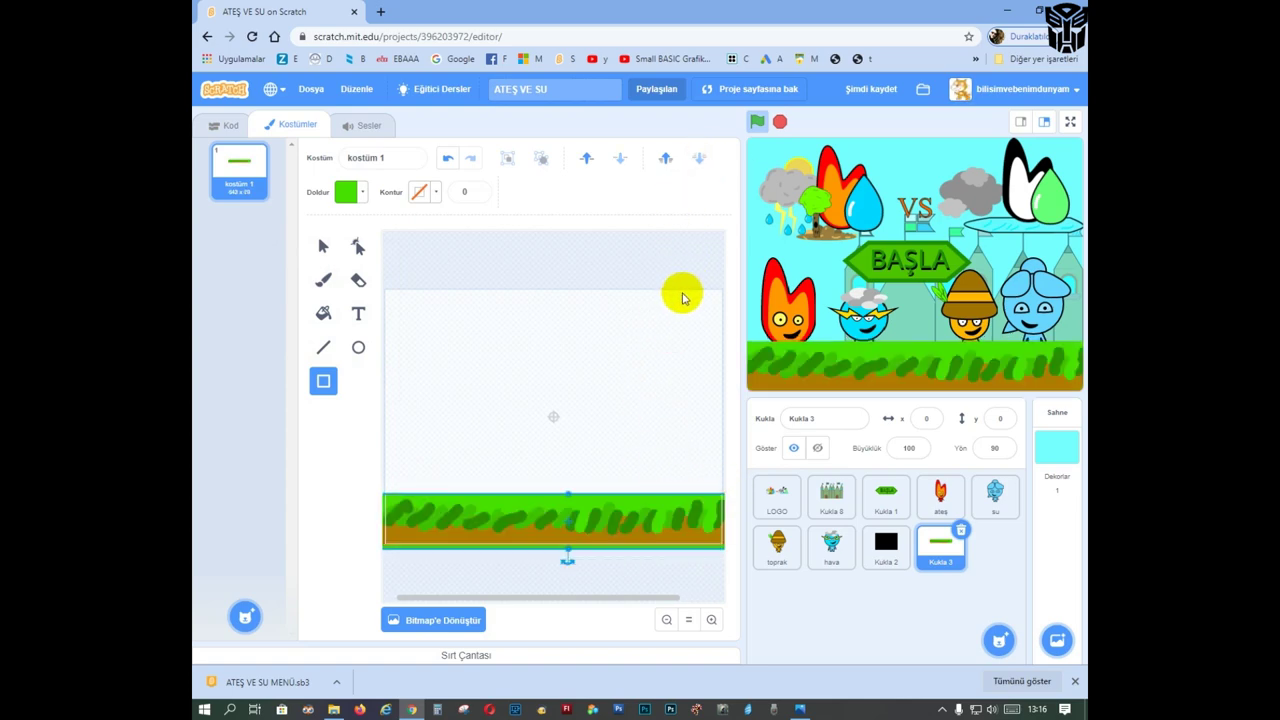
# Step: Reshape the green rectangle's upper edge into gently rolling hills by adding and moving curve points
pyautogui.click(584, 407)
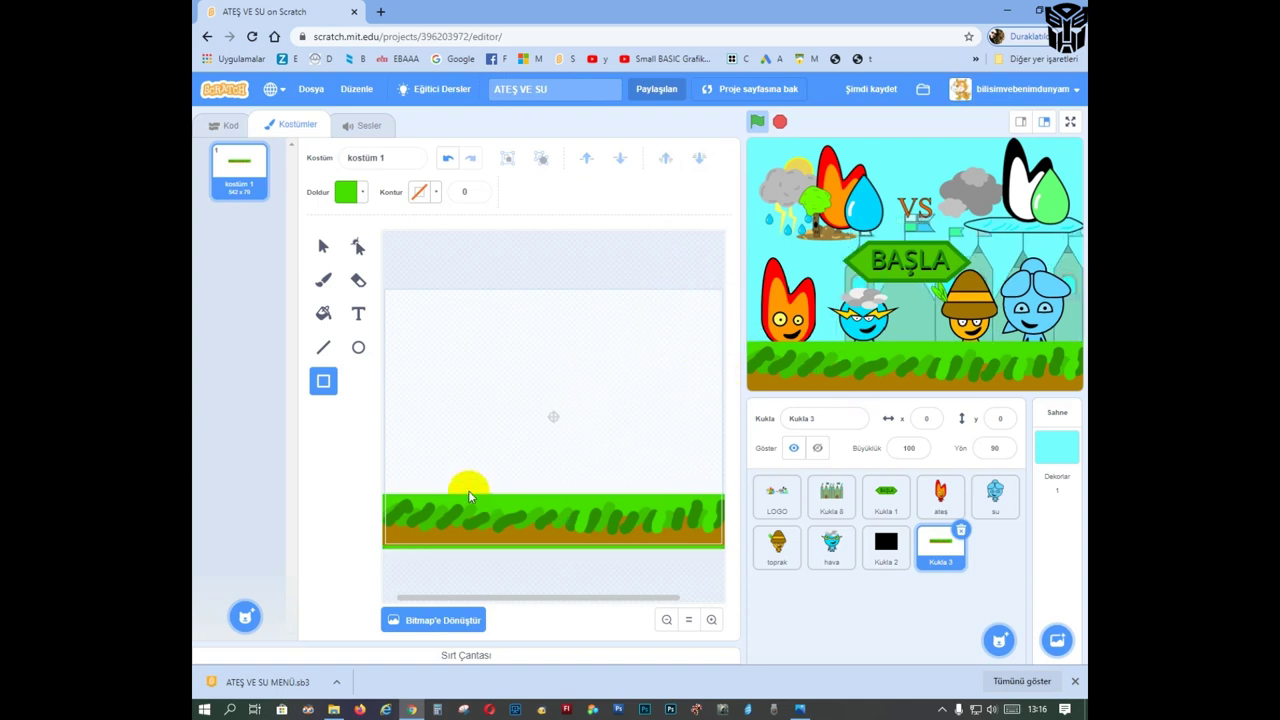
pyautogui.click(362, 233)
pyautogui.click(456, 490)
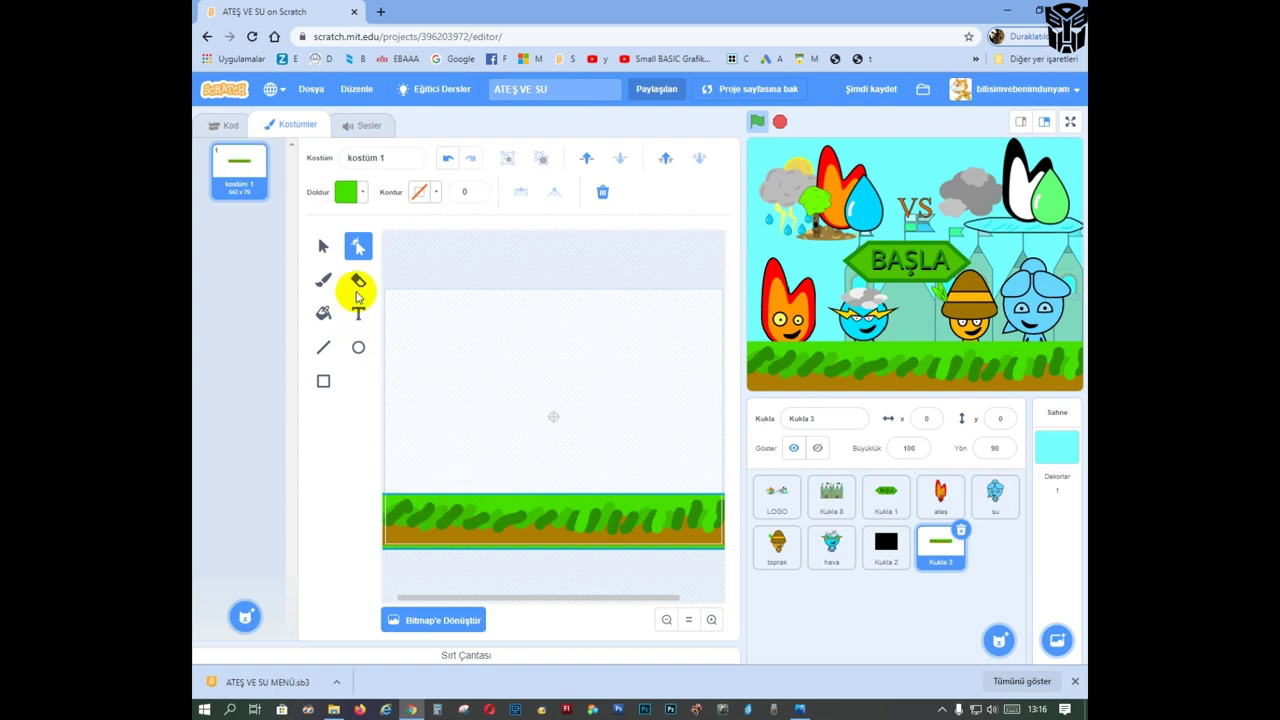
pyautogui.click(447, 497)
pyautogui.moveTo(447, 500); pyautogui.dragTo(383, 499)
pyautogui.moveTo(478, 499); pyautogui.dragTo(559, 500)
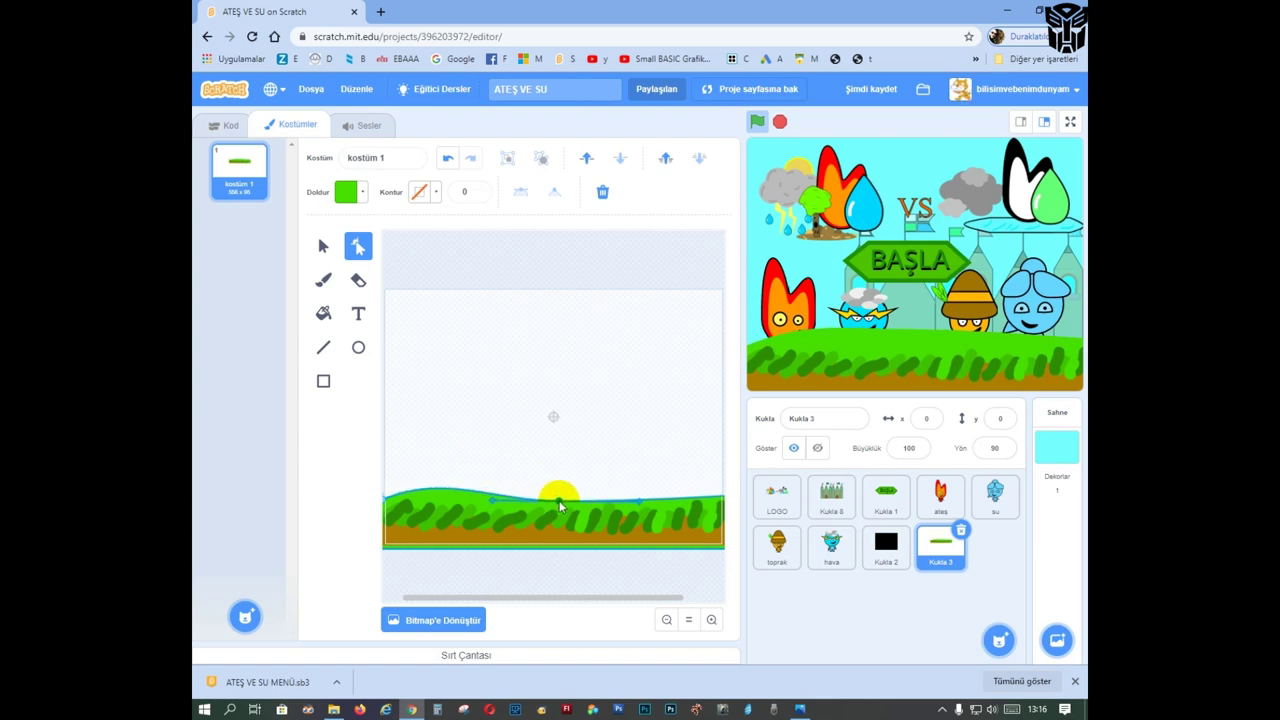
pyautogui.click(557, 464)
# Step: Bring the characters in front of the ground on the stage and copy su's green-flag gizle script to Kukla 3
pyautogui.moveTo(861, 359); pyautogui.dragTo(861, 366)
pyautogui.click(222, 125)
pyautogui.click(1006, 515)
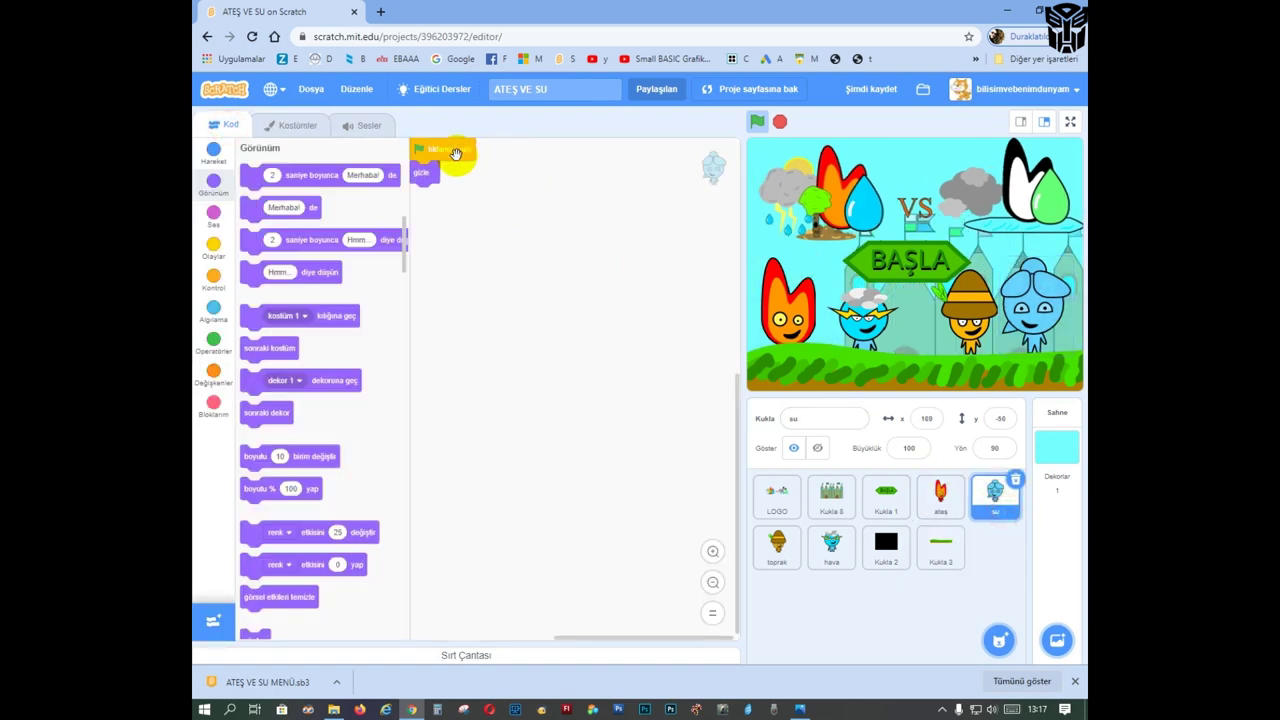
pyautogui.moveTo(457, 149); pyautogui.dragTo(949, 563)
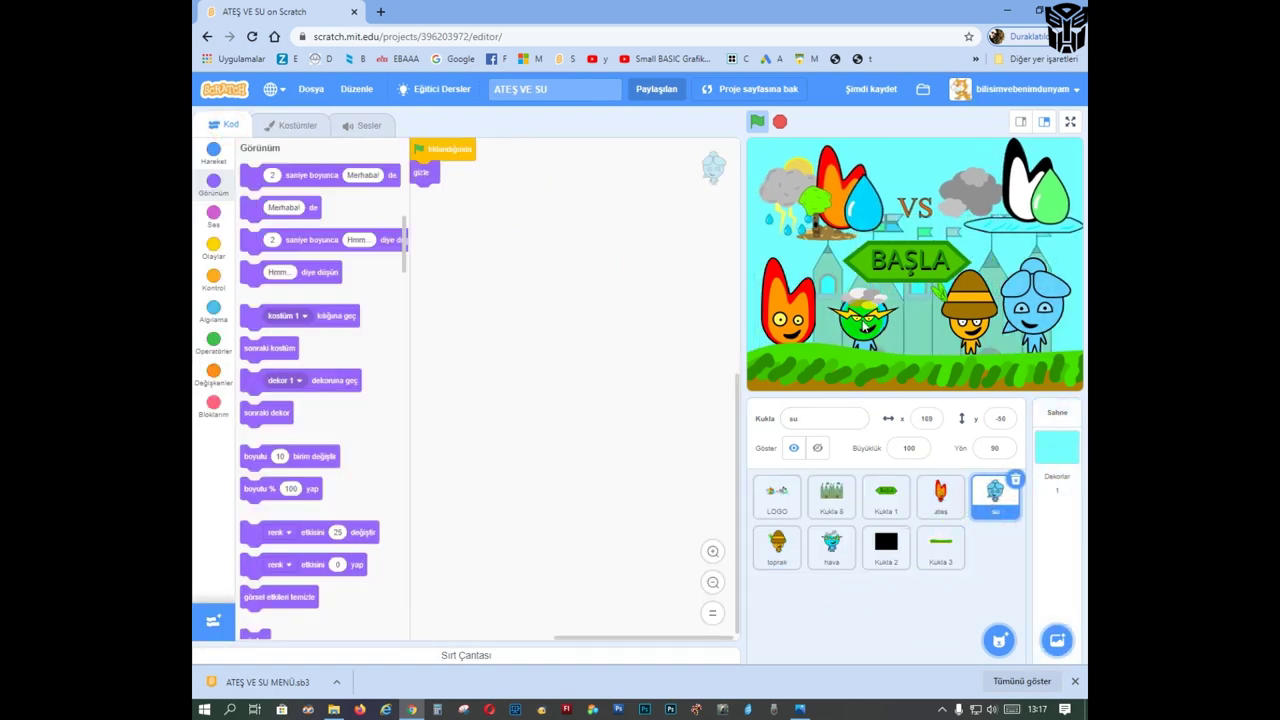
# Step: Run the project to test the hidden ground and the fade to black, stop it and run it again
pyautogui.click(757, 121)
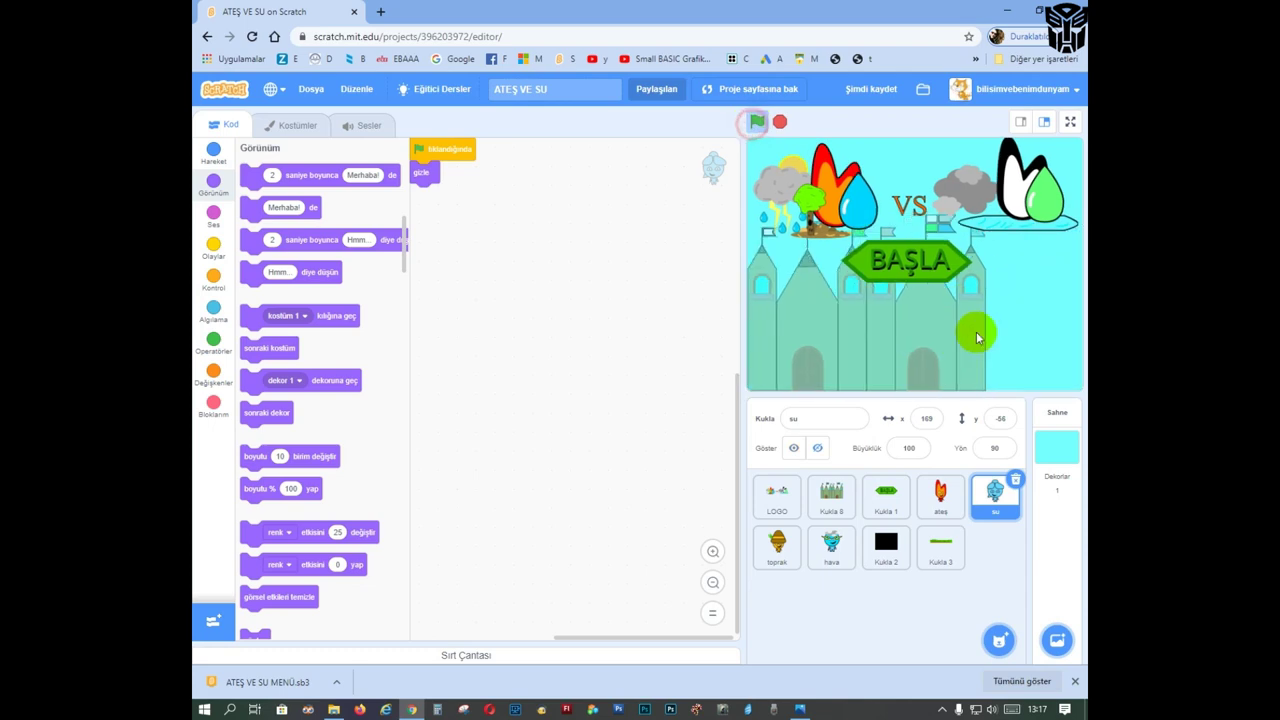
pyautogui.click(781, 122)
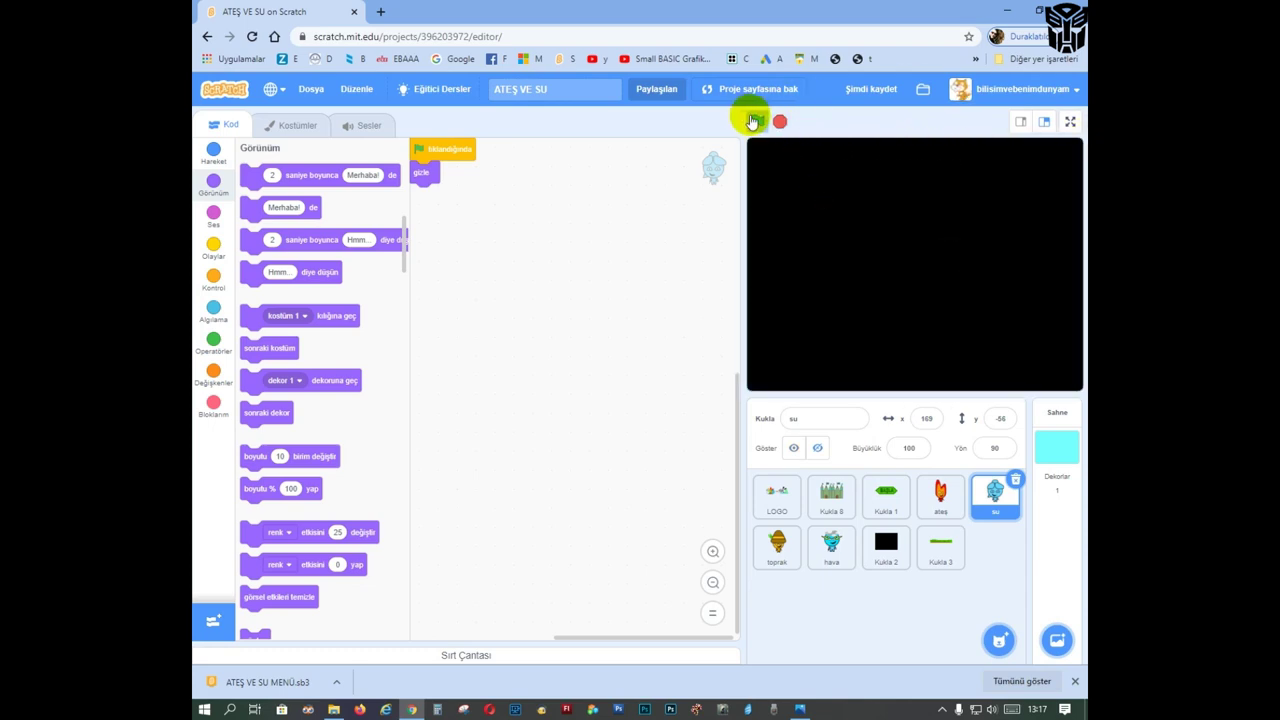
pyautogui.click(759, 121)
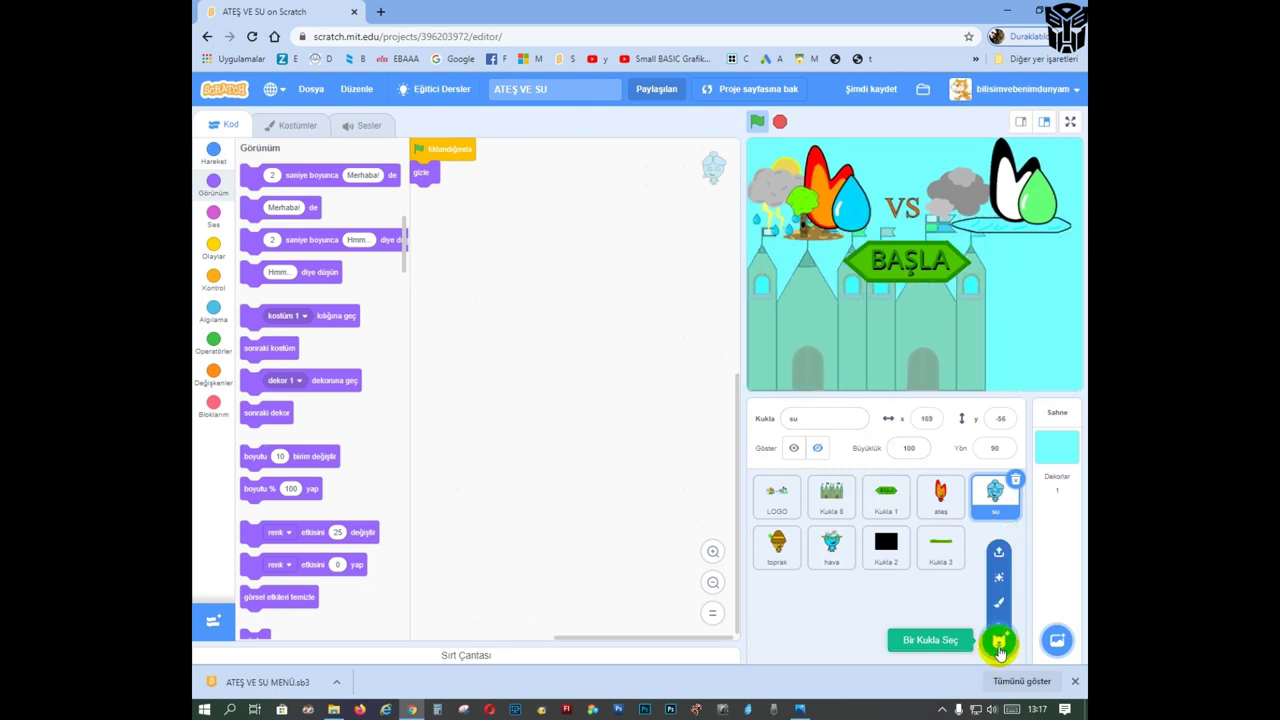
# Step: Copy the complete BAŞLA button artwork from Kukla 1 and paste it into a newly painted sprite
pyautogui.click(881, 512)
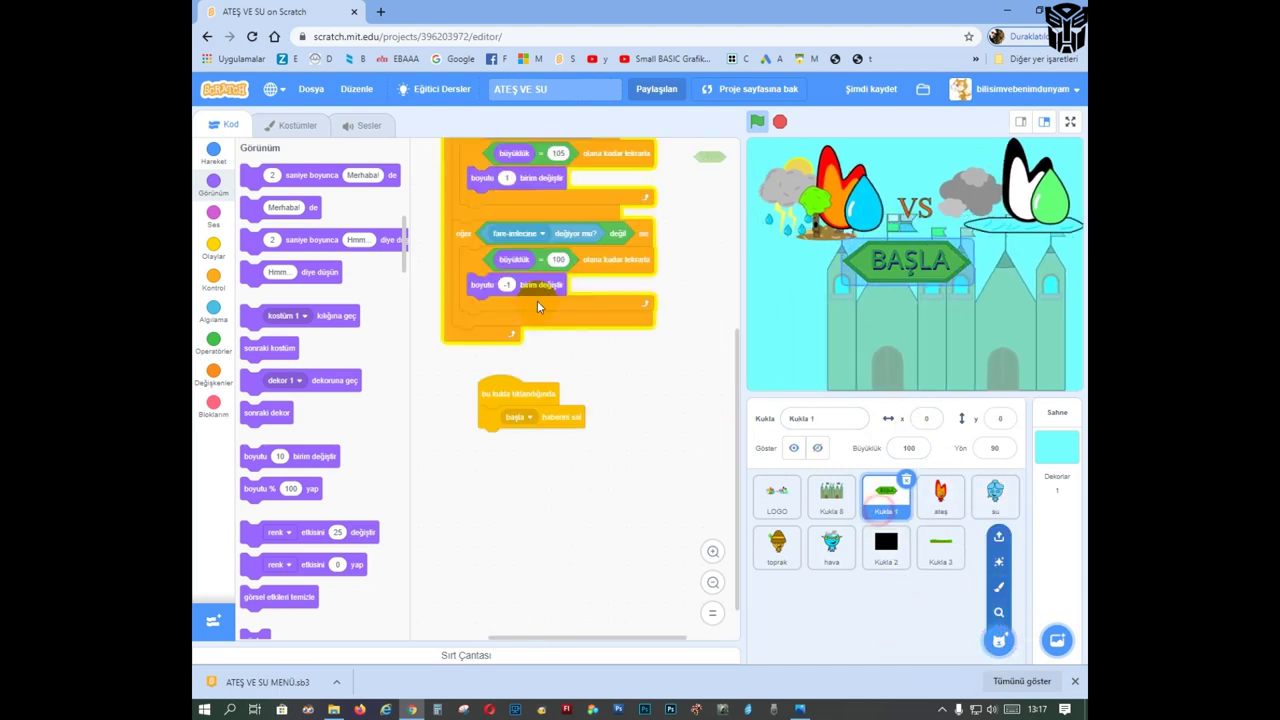
pyautogui.click(271, 126)
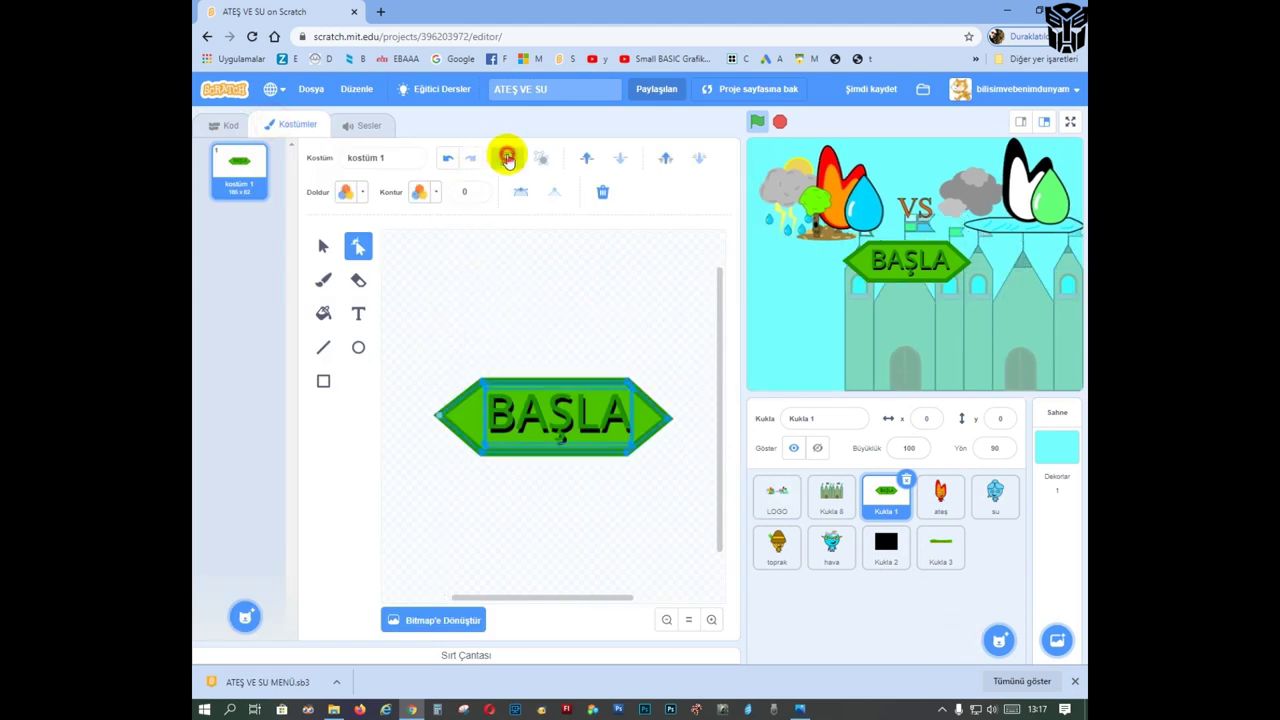
pyautogui.click(415, 342)
pyautogui.moveTo(409, 340); pyautogui.dragTo(719, 519)
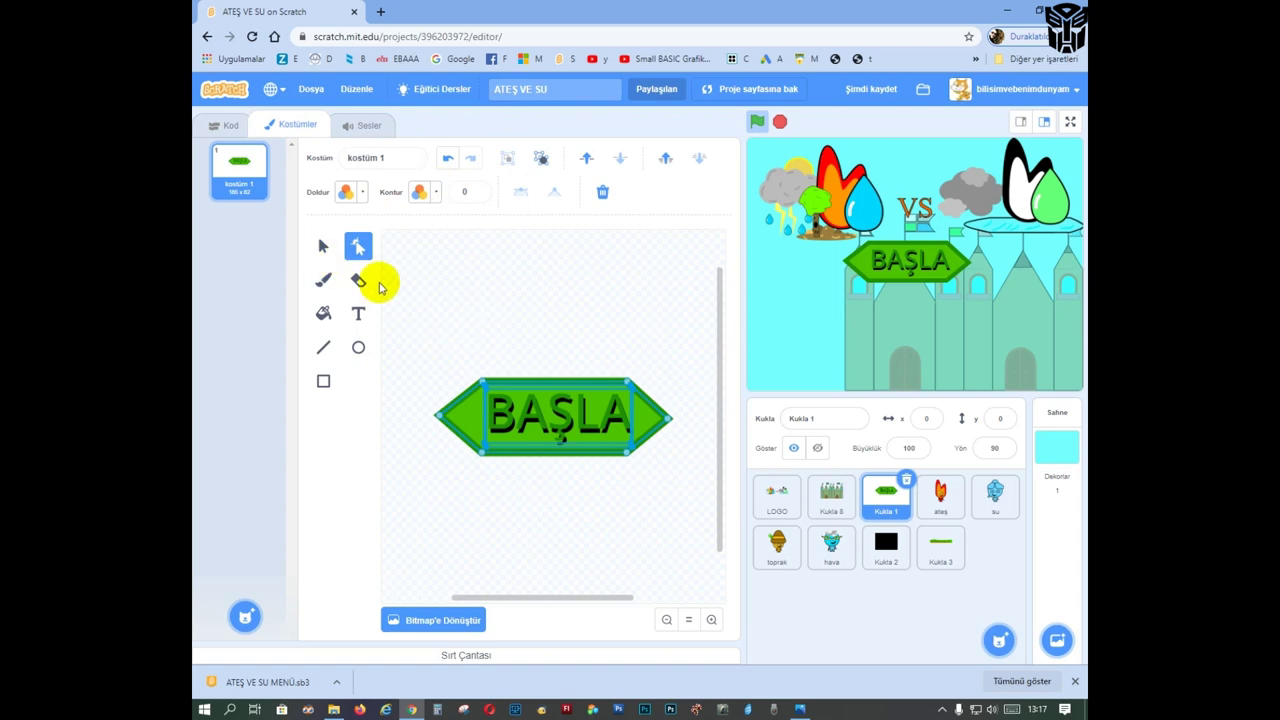
pyautogui.click(322, 245)
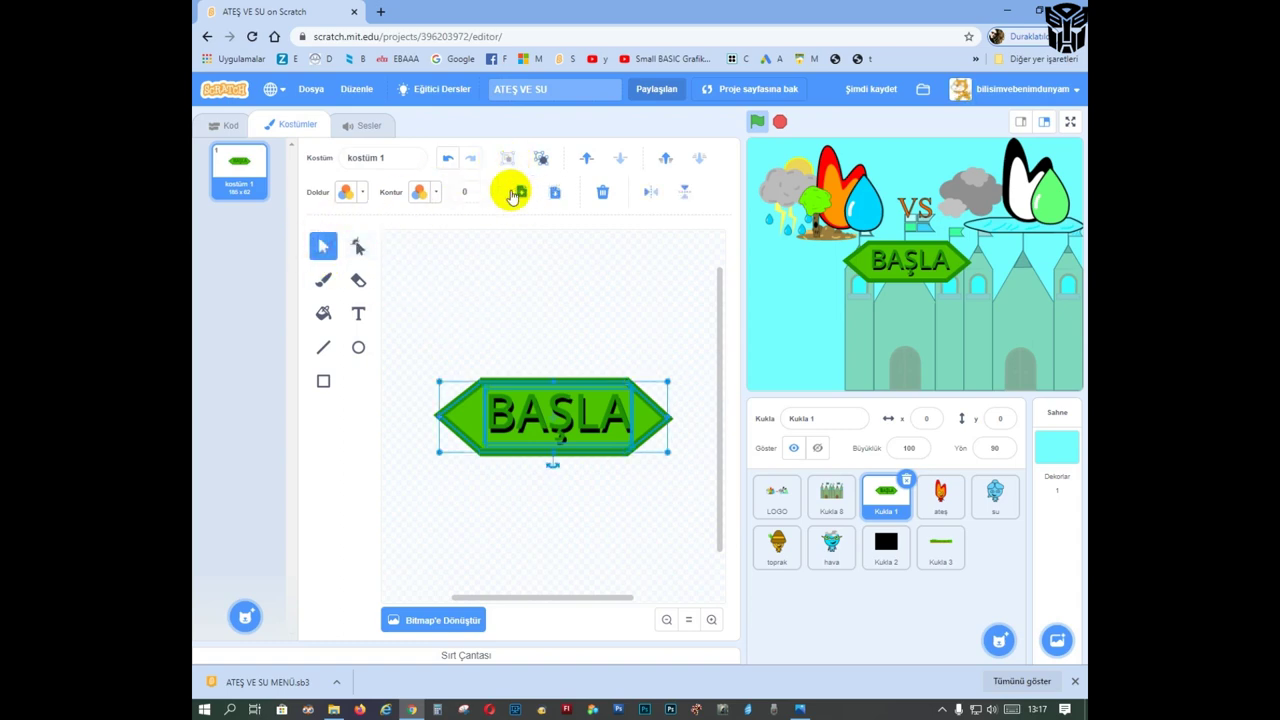
pyautogui.moveTo(999, 638)
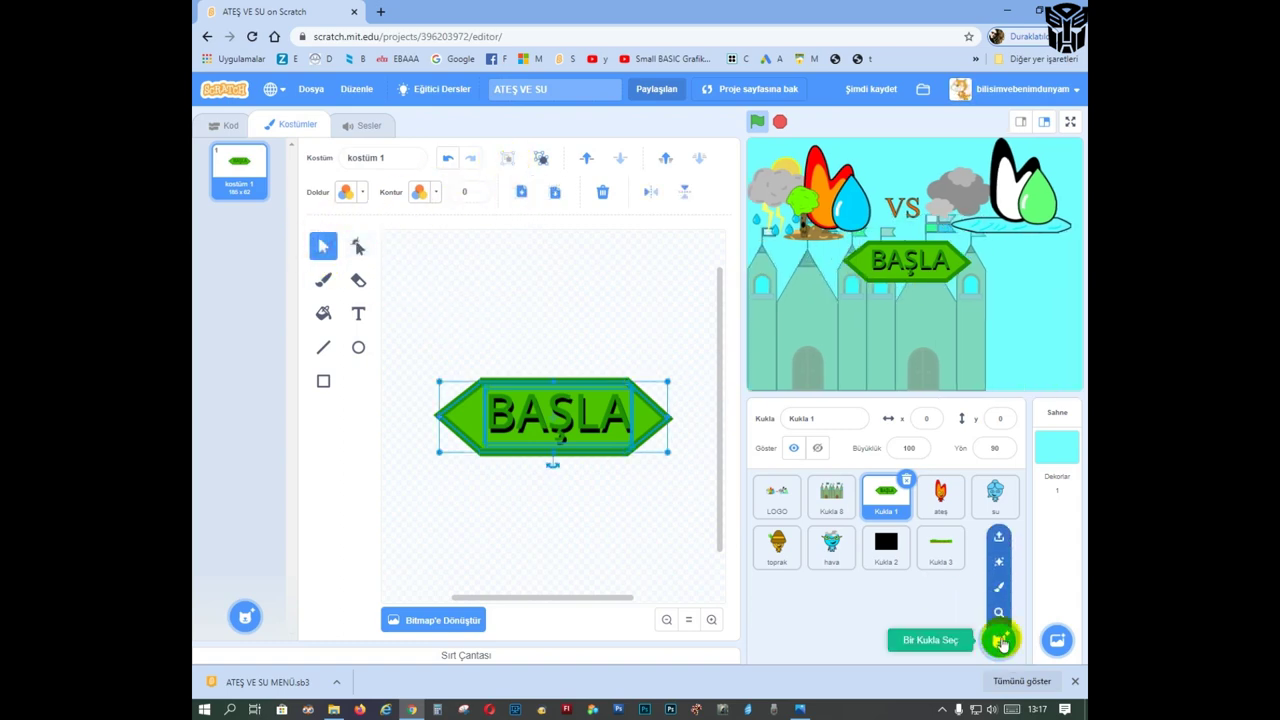
pyautogui.click(1001, 586)
pyautogui.click(555, 191)
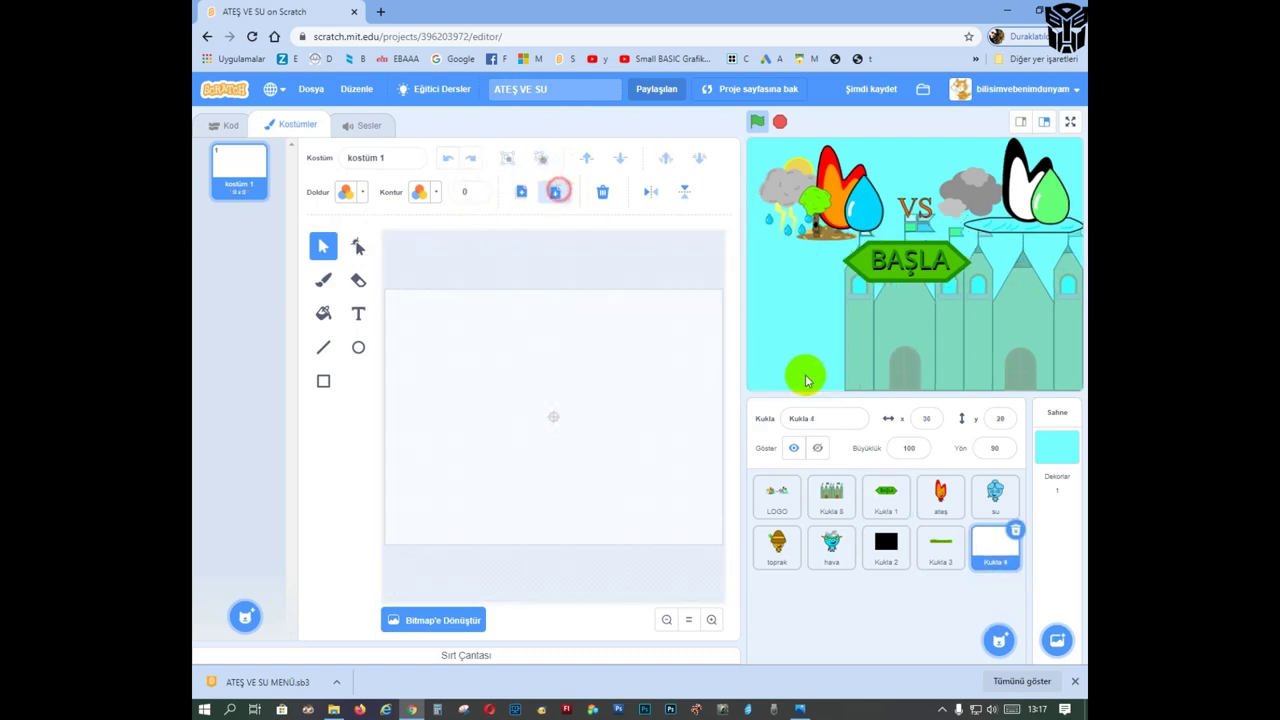
# Step: Rename the BAŞLA button sprite Kukla 1 as "başla butonu" and the castle sprite as "kale"
pyautogui.click(890, 492)
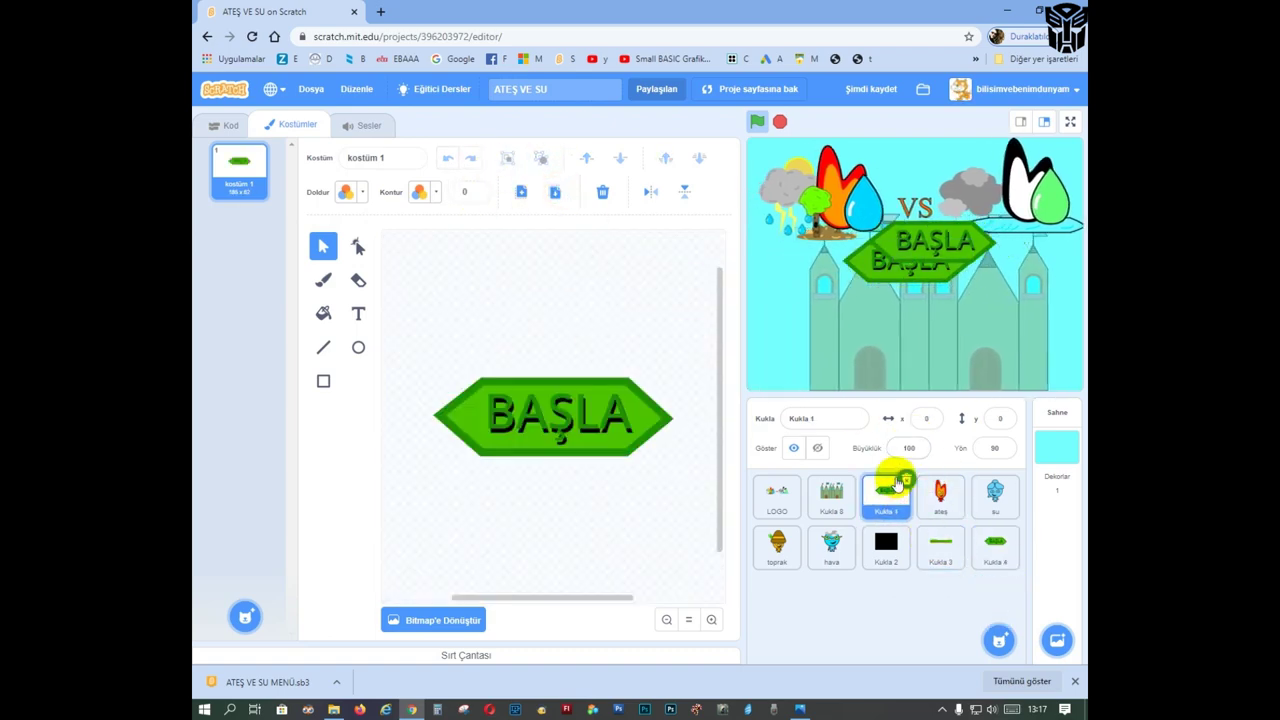
pyautogui.click(851, 418)
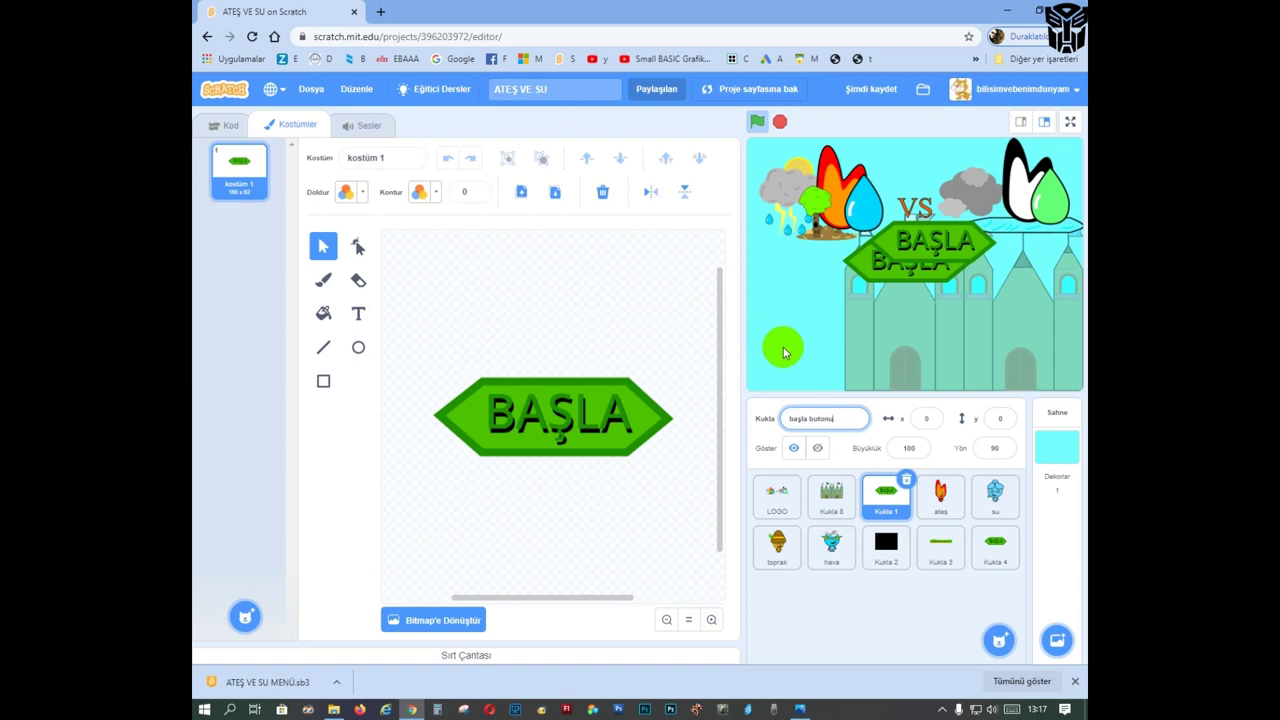
pyautogui.click(820, 490)
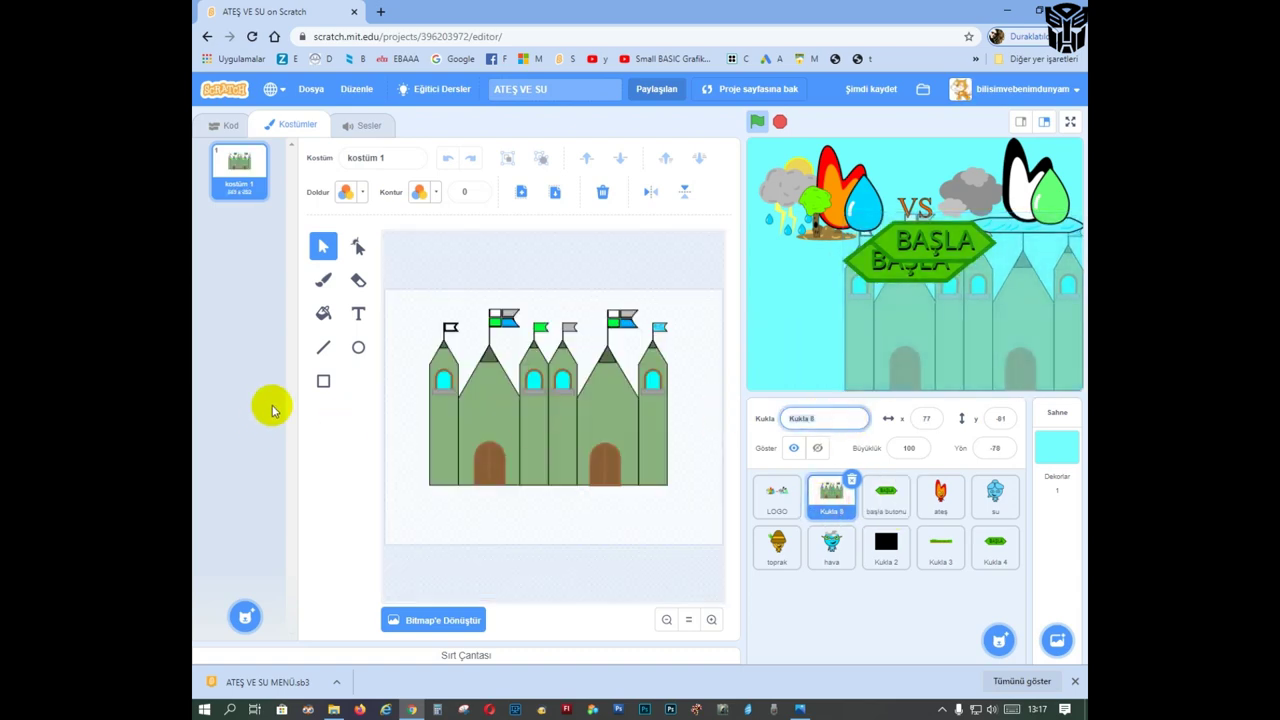
pyautogui.write('kale')
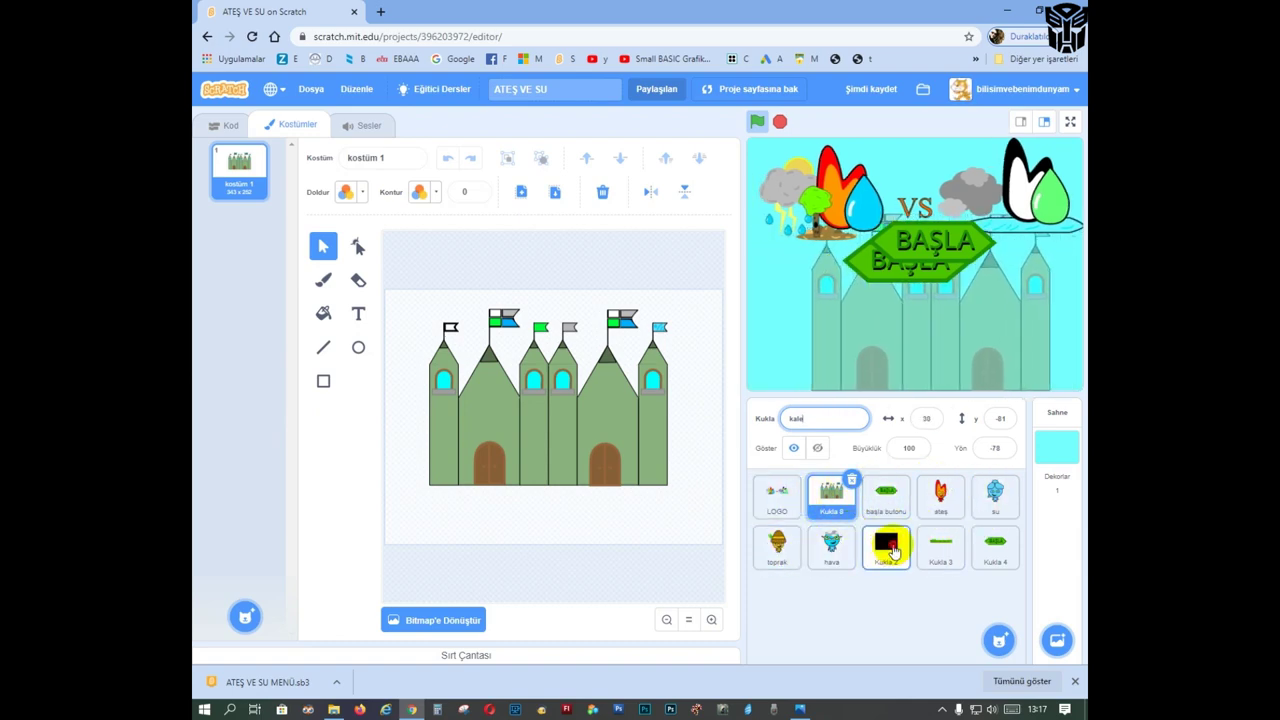
# Step: Rename the black screen sprite as "ekran" and the grassy ground sprite as "zemin"
pyautogui.click(886, 543)
pyautogui.click(790, 418)
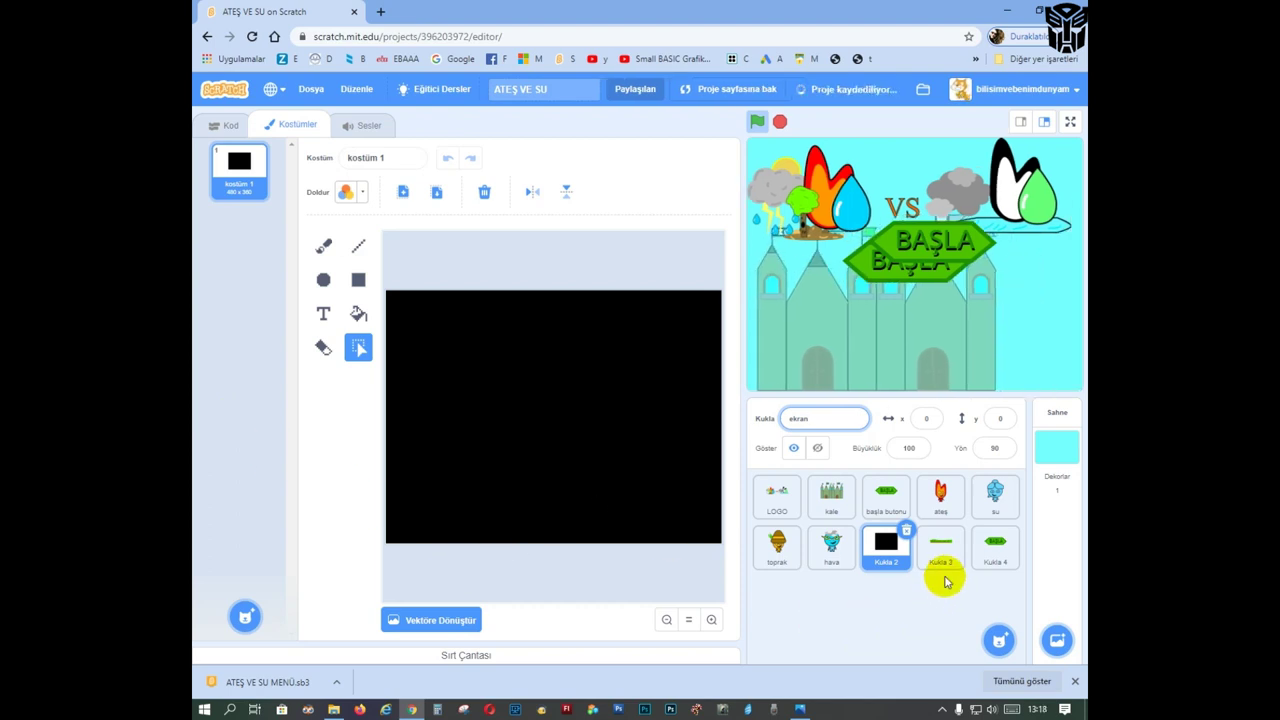
pyautogui.click(940, 548)
pyautogui.click(841, 418)
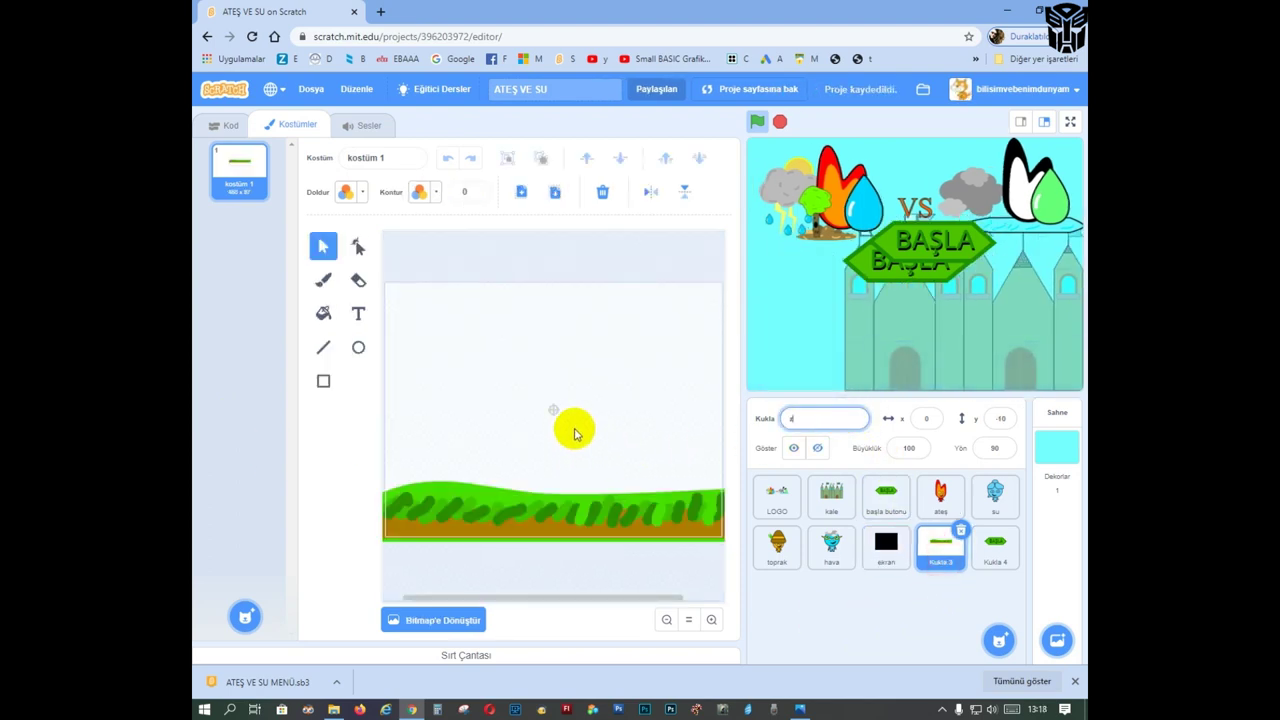
pyautogui.write('zemin')
# Step: Rename the sprite holding the pasted button artwork as "dil desteği"
pyautogui.click(997, 549)
pyautogui.click(831, 418)
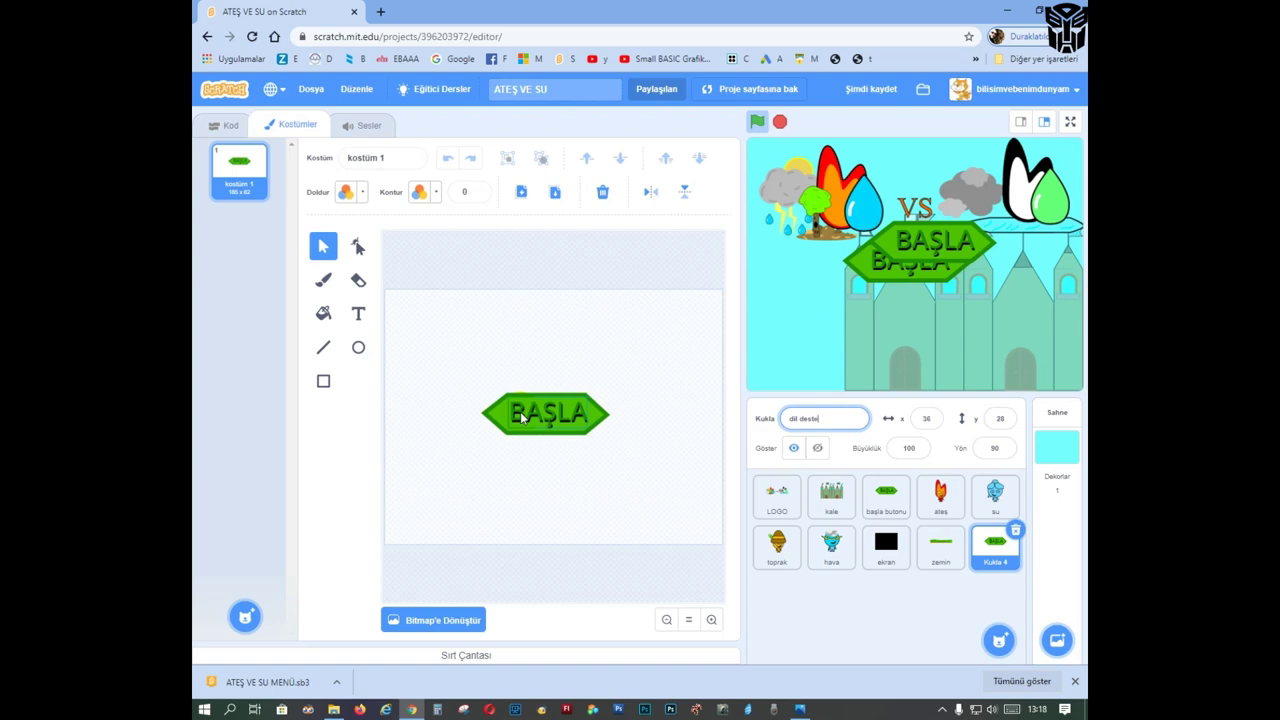
pyautogui.write('dil desteği')
pyautogui.click(837, 600)
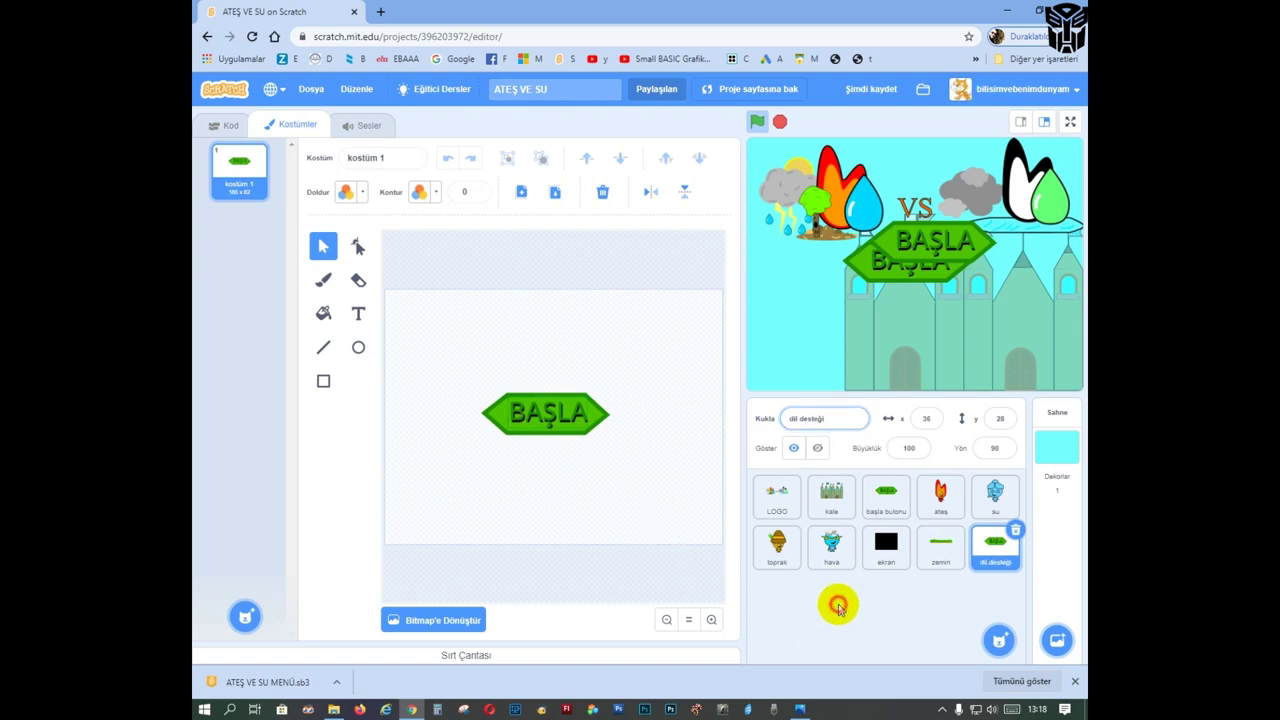
# Step: Delete both layers of BAŞLA lettering from the dil desteği costume and move the blank button below the start button on the stage
pyautogui.click(590, 422)
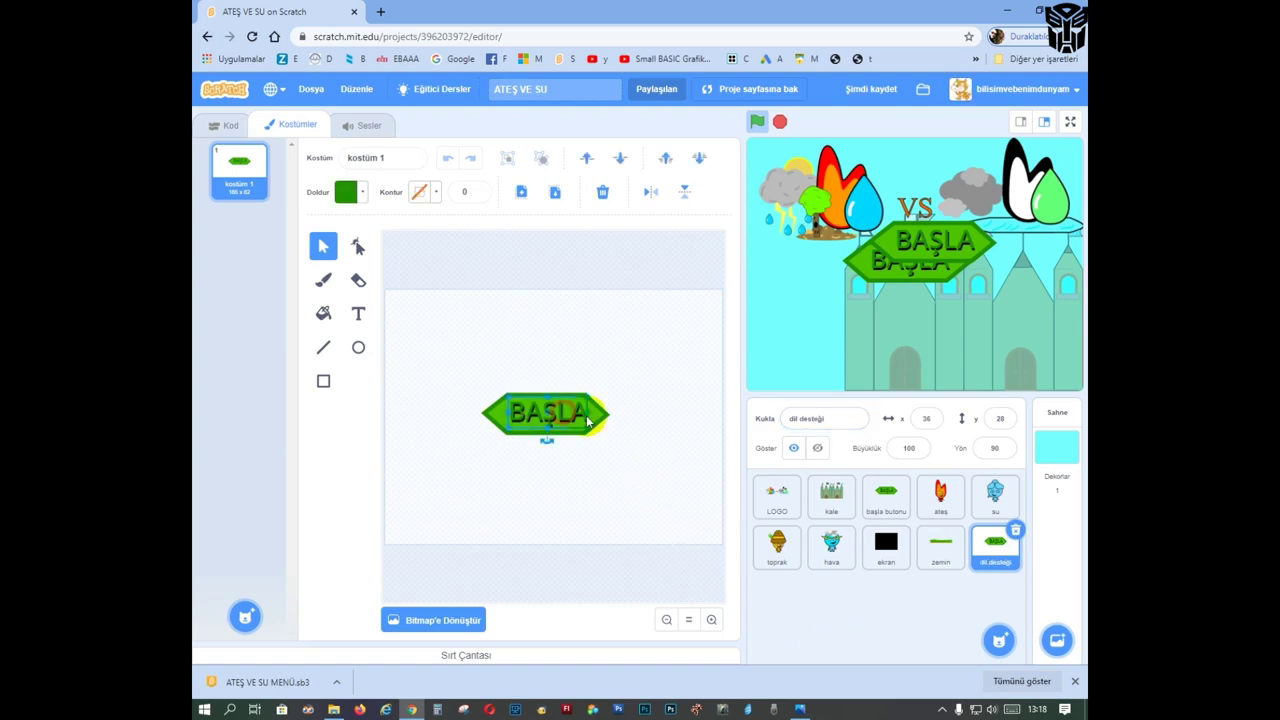
pyautogui.click(711, 619)
pyautogui.press('Delete')
pyautogui.click(608, 434)
pyautogui.press('Delete')
pyautogui.click(358, 313)
pyautogui.click(433, 424)
pyautogui.moveTo(939, 249); pyautogui.dragTo(913, 312)
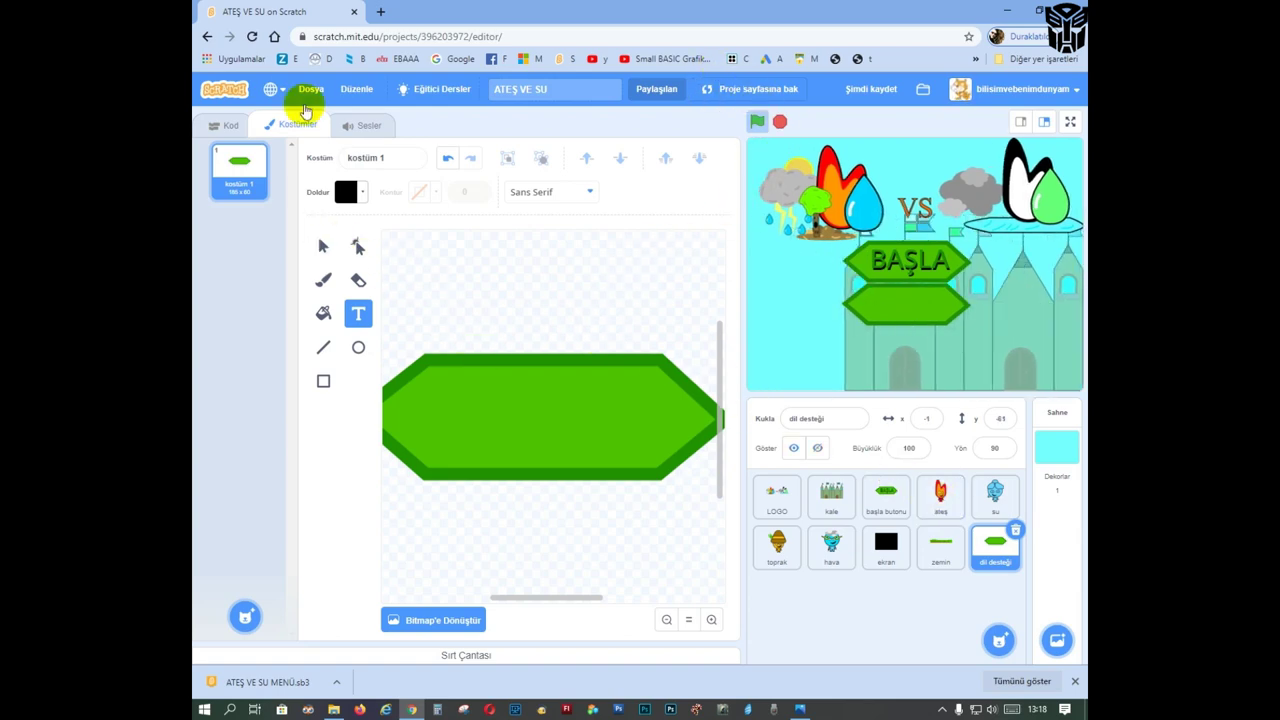
# Step: Replace the blank dil desteği sprite with a duplicate of başla butonu and name the duplicate "dil desteği"
pyautogui.click(216, 128)
pyautogui.click(1015, 530)
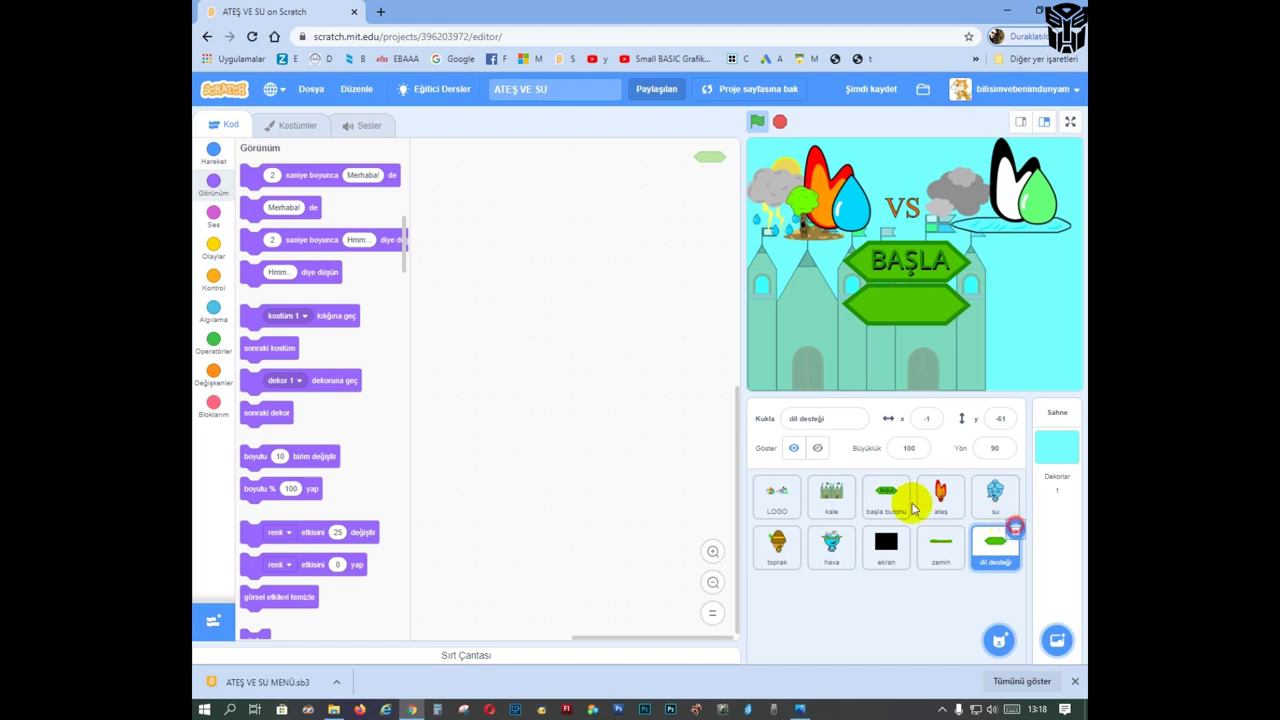
pyautogui.rightClick(870, 497)
pyautogui.click(907, 509)
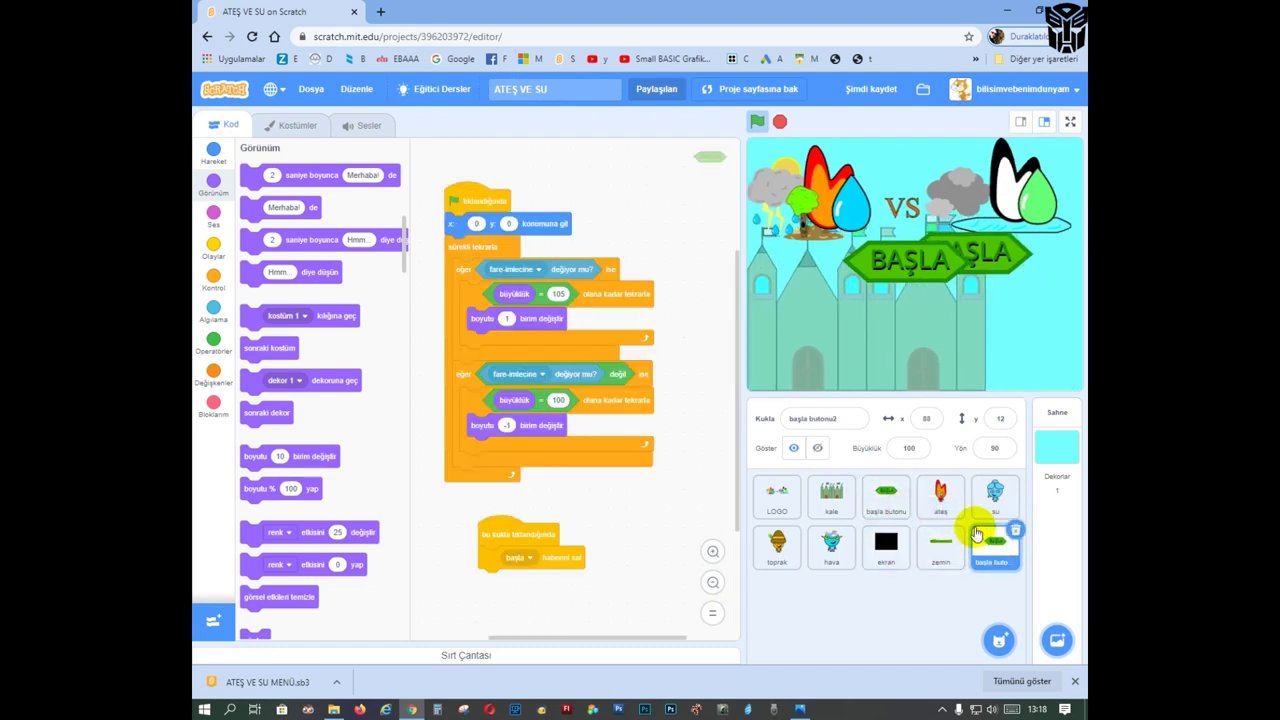
pyautogui.moveTo(847, 418); pyautogui.dragTo(288, 396)
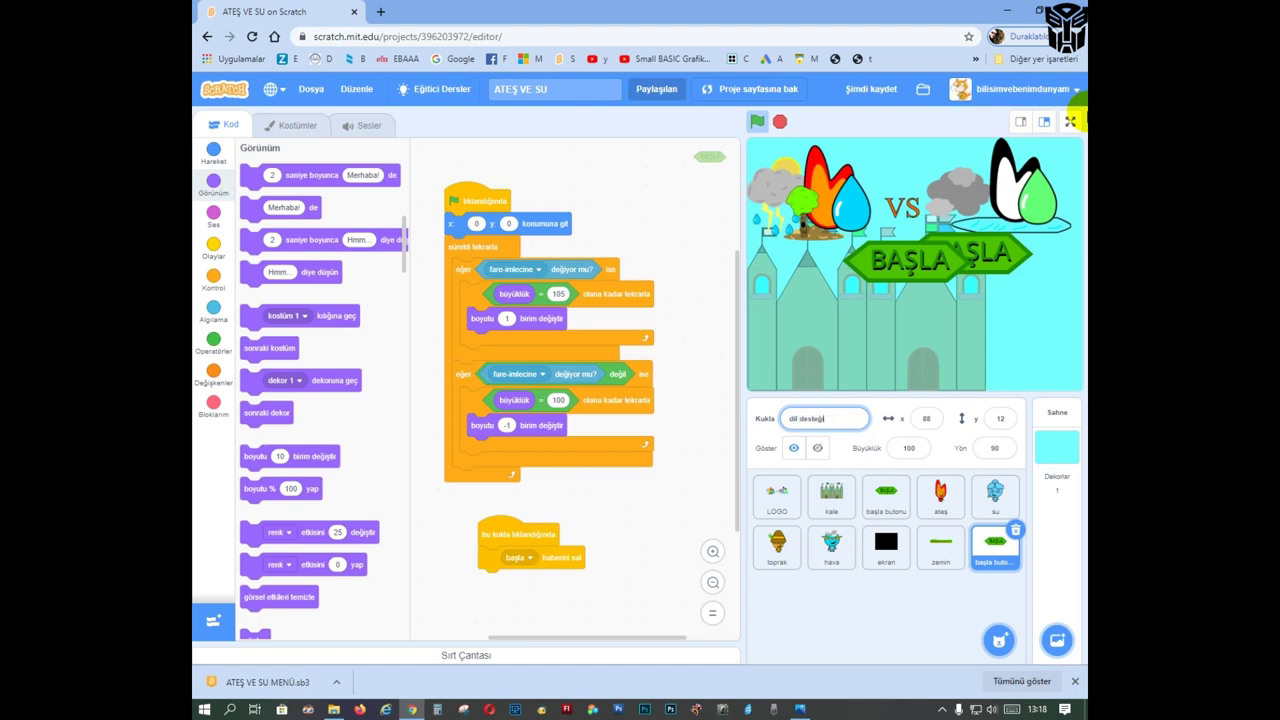
pyautogui.click(891, 608)
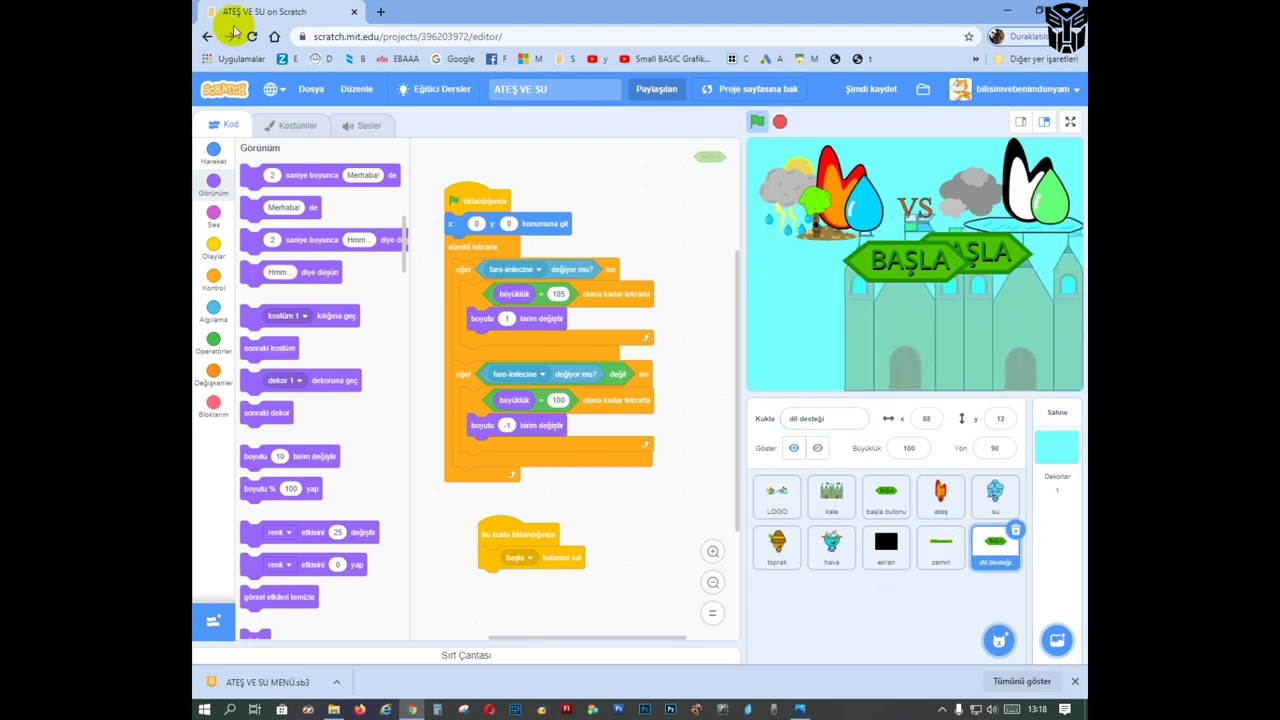
# Step: Delete the green and black BAŞLA lettering from the duplicated button's costume
pyautogui.click(307, 120)
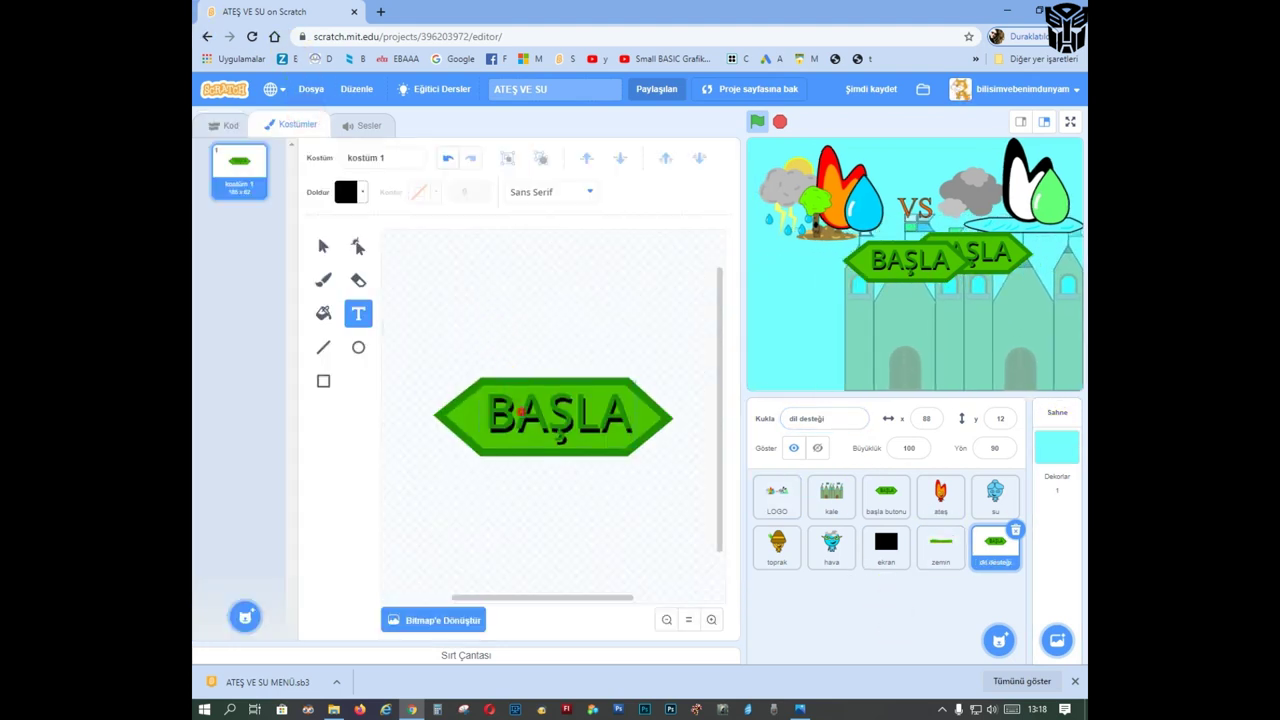
pyautogui.click(561, 335)
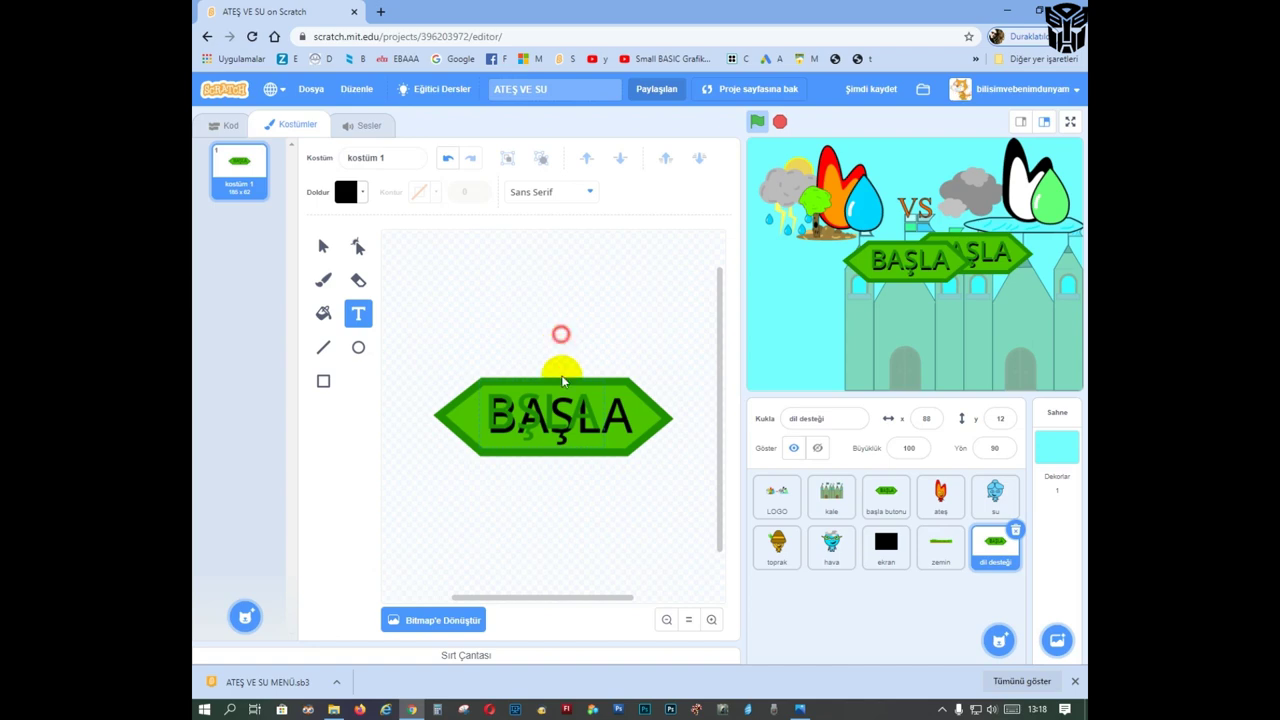
pyautogui.click(615, 406)
pyautogui.press('Delete')
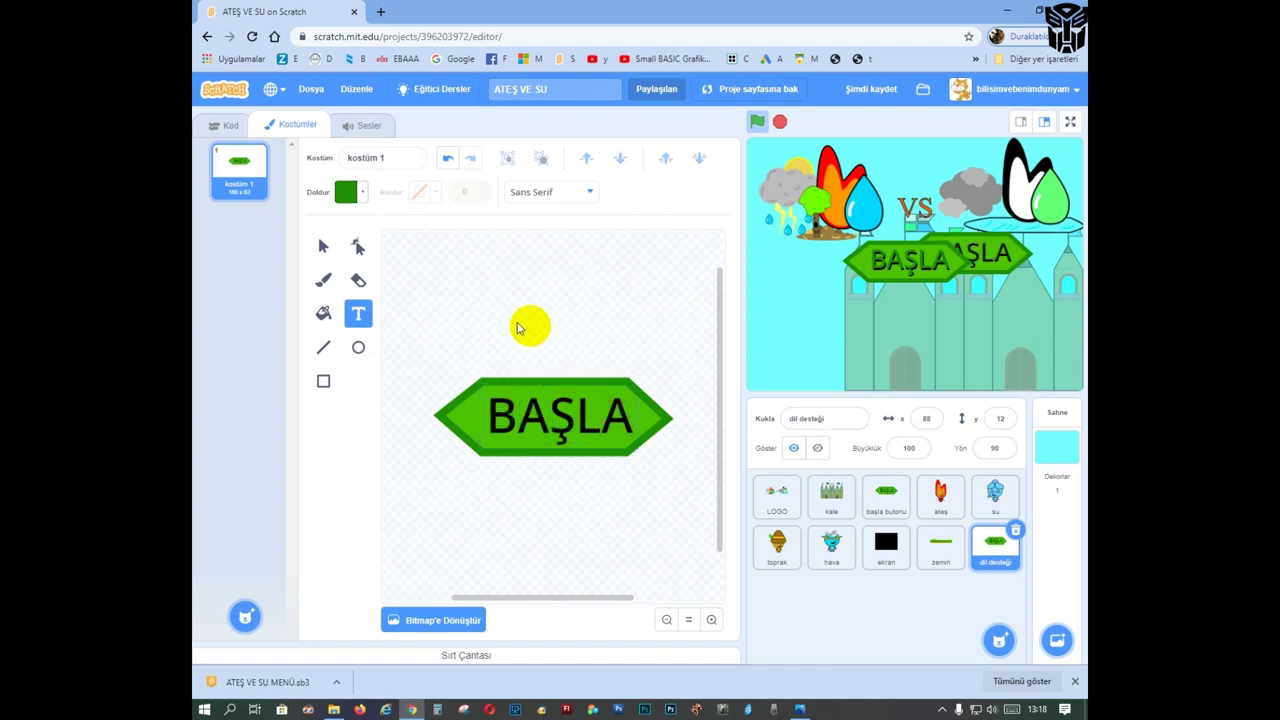
pyautogui.click(591, 334)
pyautogui.press('Delete')
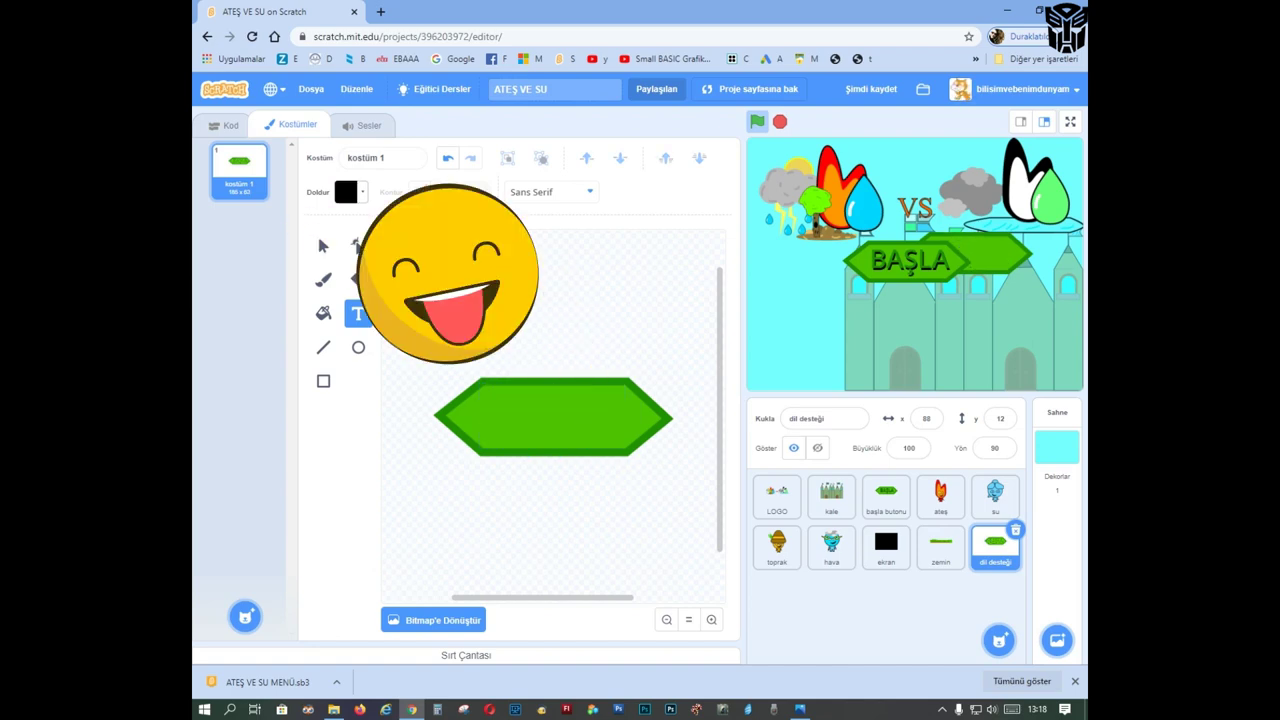
# Step: Write DİL in black Sans Serif text on the blank button, enlarge it and centre it
pyautogui.click(511, 427)
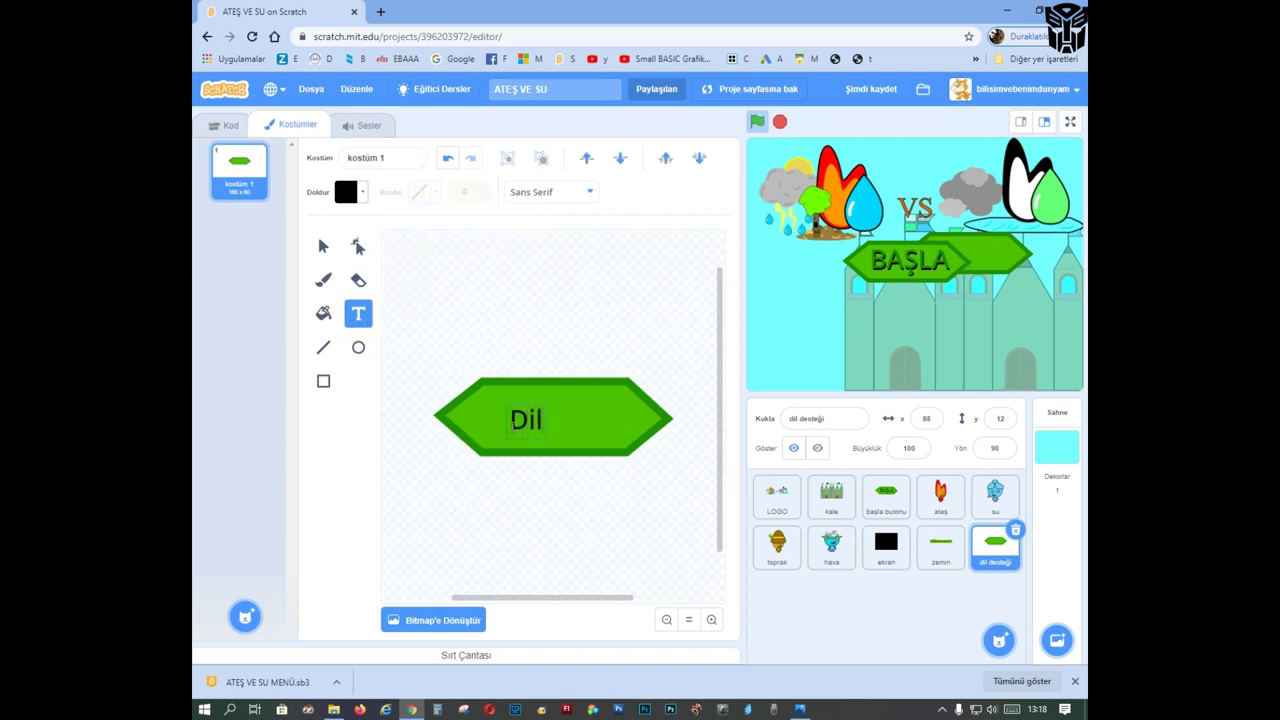
pyautogui.click(324, 246)
pyautogui.click(324, 246)
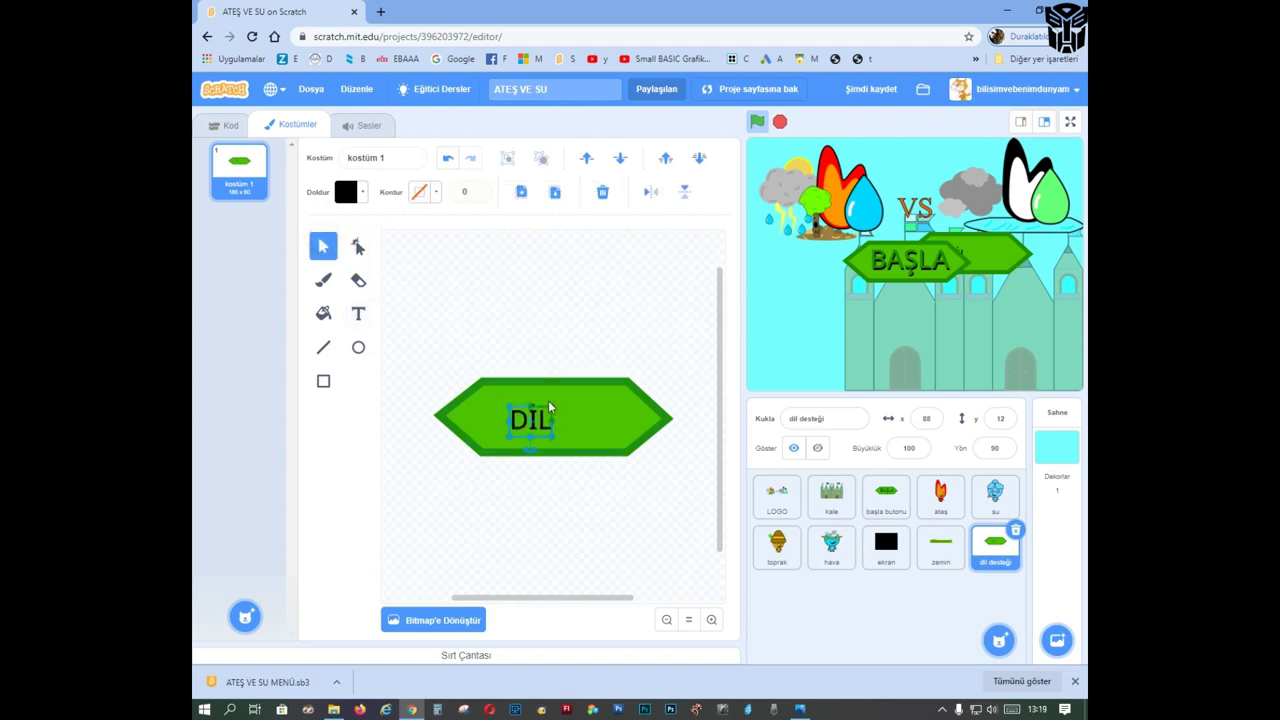
pyautogui.moveTo(553, 407)
pyautogui.mouseDown()
pyautogui.moveTo(603, 378)
pyautogui.moveTo(569, 422)
pyautogui.moveTo(589, 420)
pyautogui.moveTo(574, 418)
pyautogui.mouseUp()
pyautogui.click(566, 349)
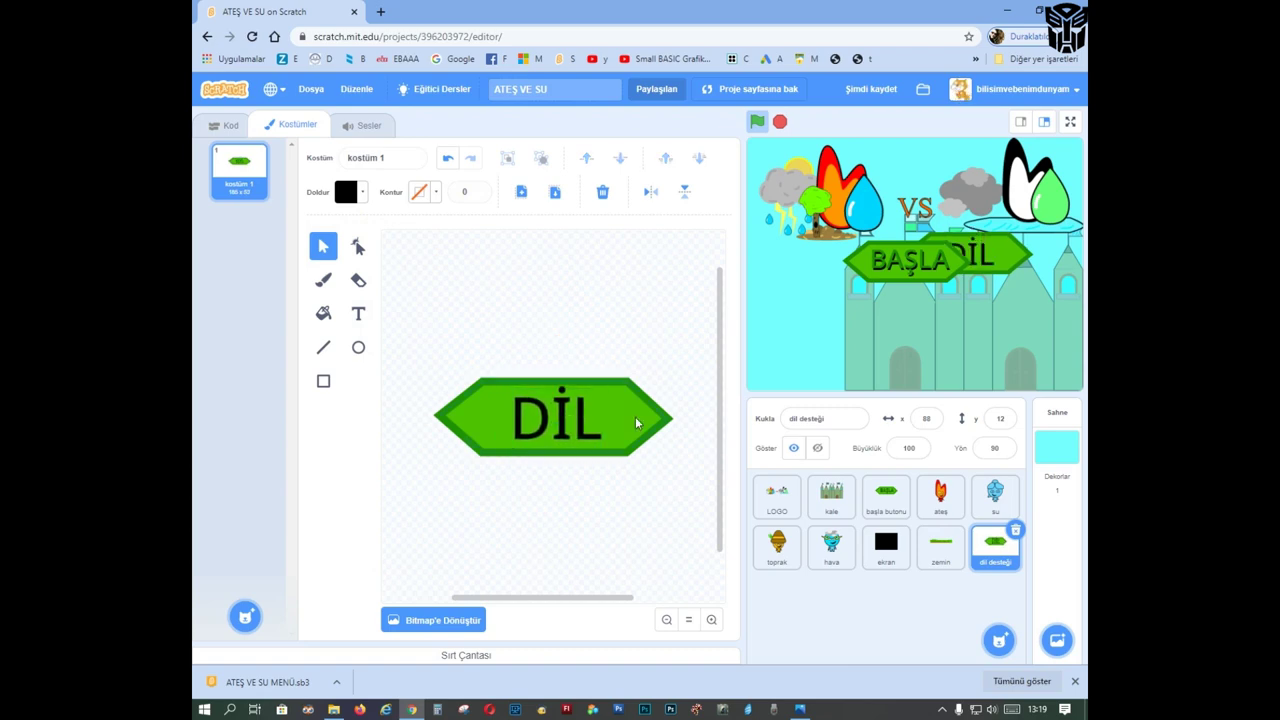
# Step: Duplicate the DİL lettering with a slight offset and fill the copy with the button's dark green
pyautogui.click(526, 414)
pyautogui.moveTo(566, 411); pyautogui.dragTo(583, 420)
pyautogui.click(521, 191)
pyautogui.click(555, 191)
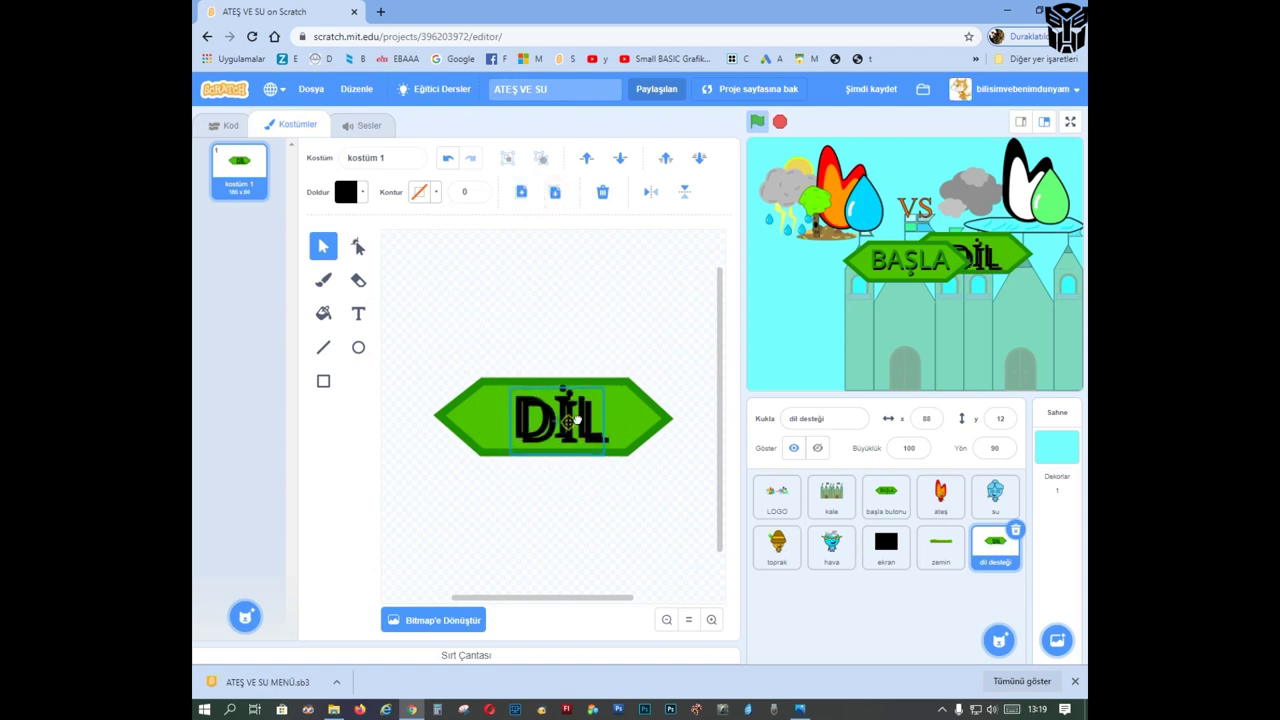
pyautogui.click(362, 191)
pyautogui.click(381, 378)
pyautogui.click(452, 427)
pyautogui.click(510, 320)
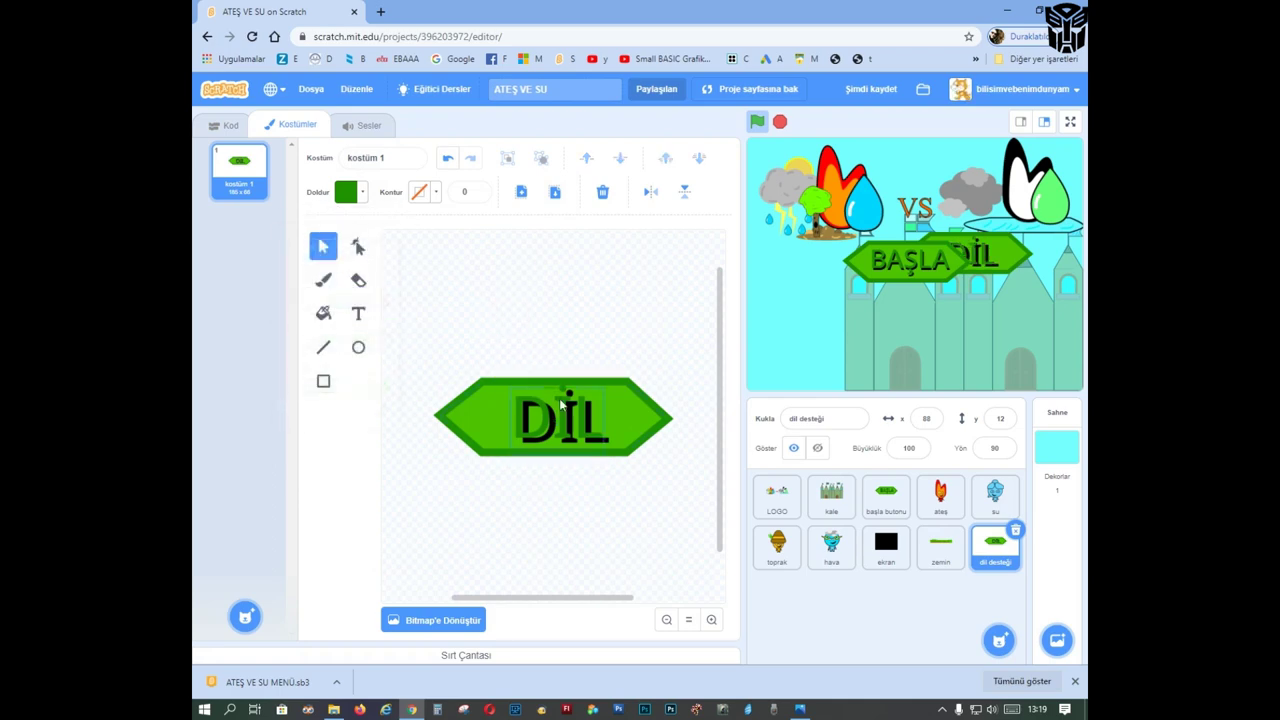
# Step: Adjust the green and black DİL layers into a shadow effect and centre the lettering on the button
pyautogui.click(580, 321)
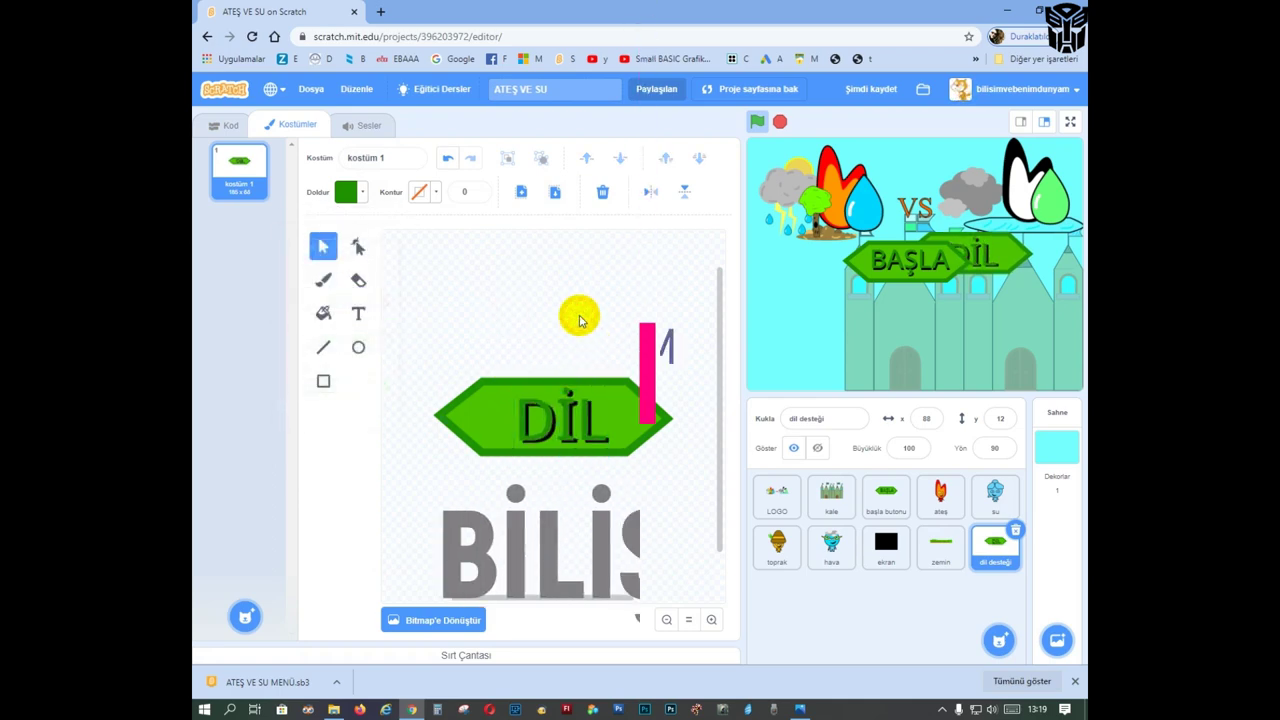
pyautogui.click(610, 451)
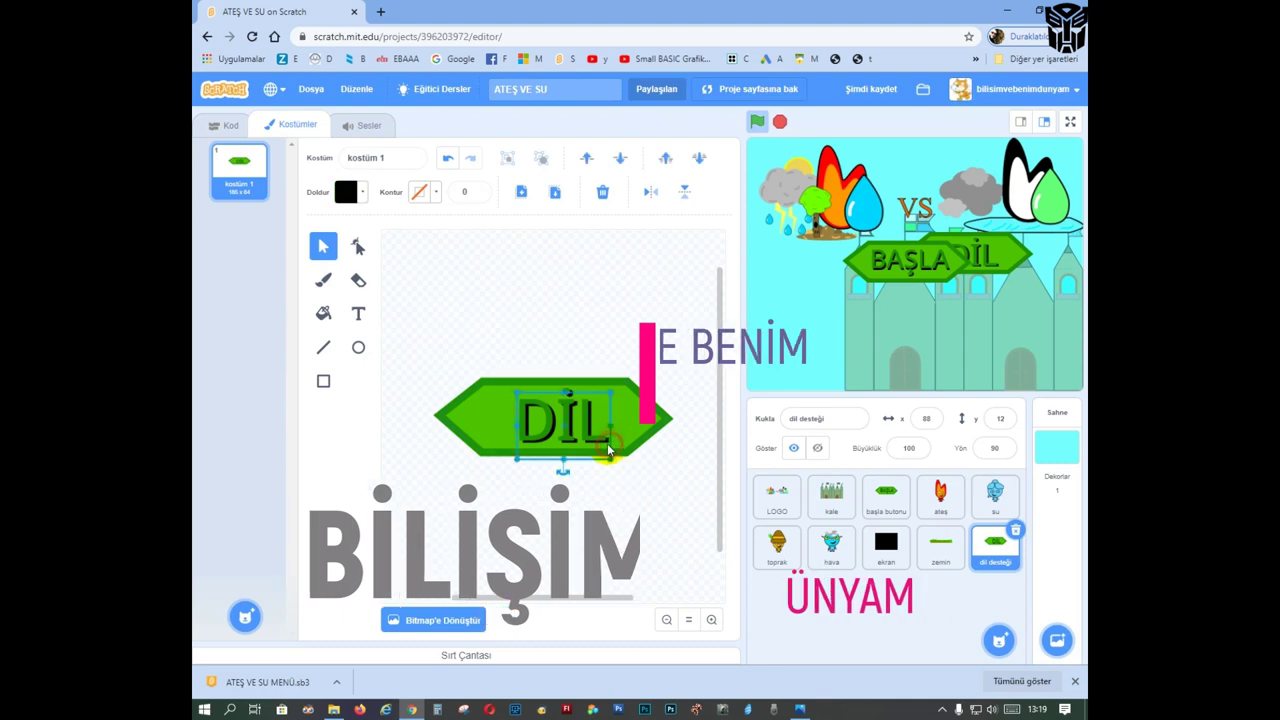
pyautogui.moveTo(576, 437); pyautogui.dragTo(568, 422)
pyautogui.click(571, 311)
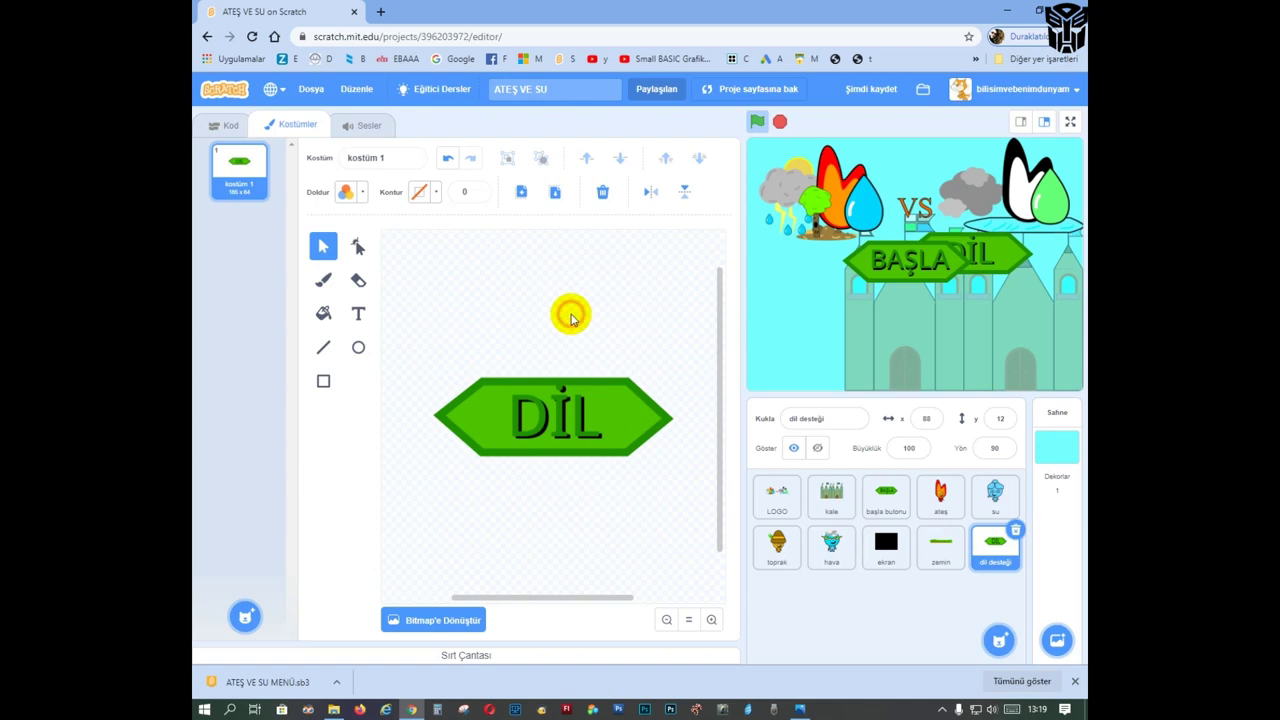
pyautogui.click(555, 400)
pyautogui.click(578, 322)
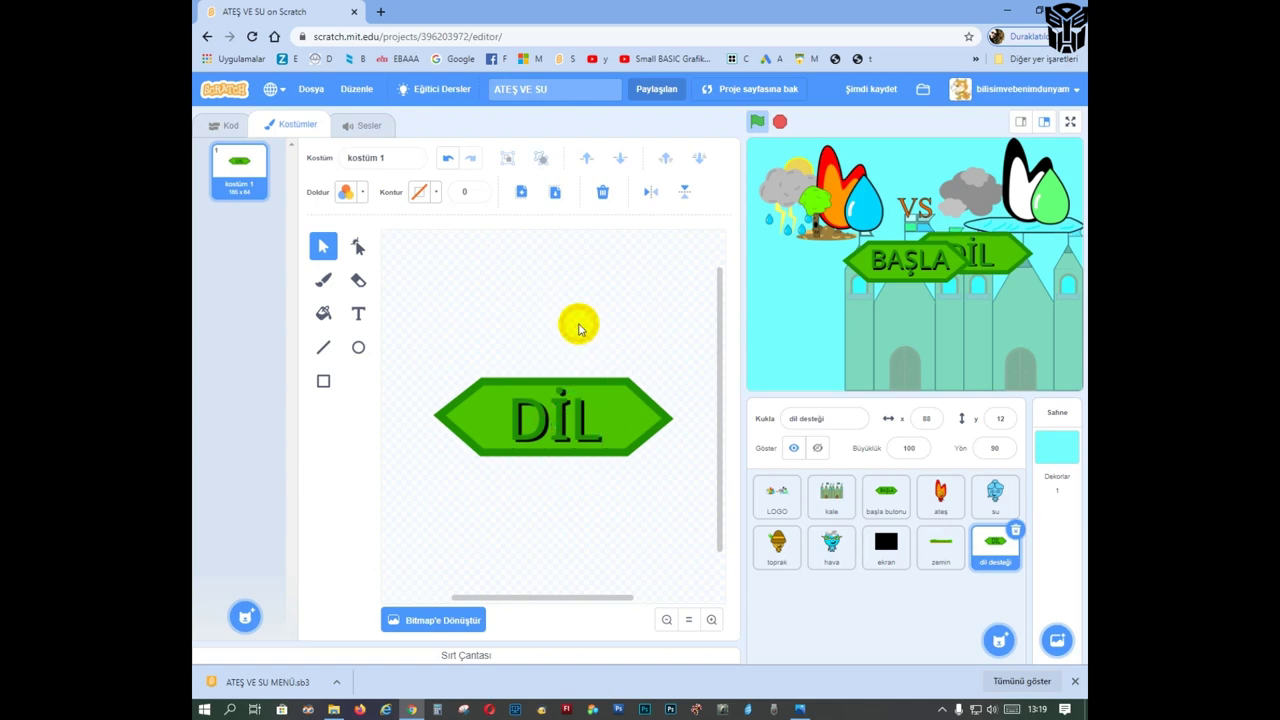
# Step: Remove the sprite-clicked script that broadcasts başla from the dil desteği sprite
pyautogui.click(214, 125)
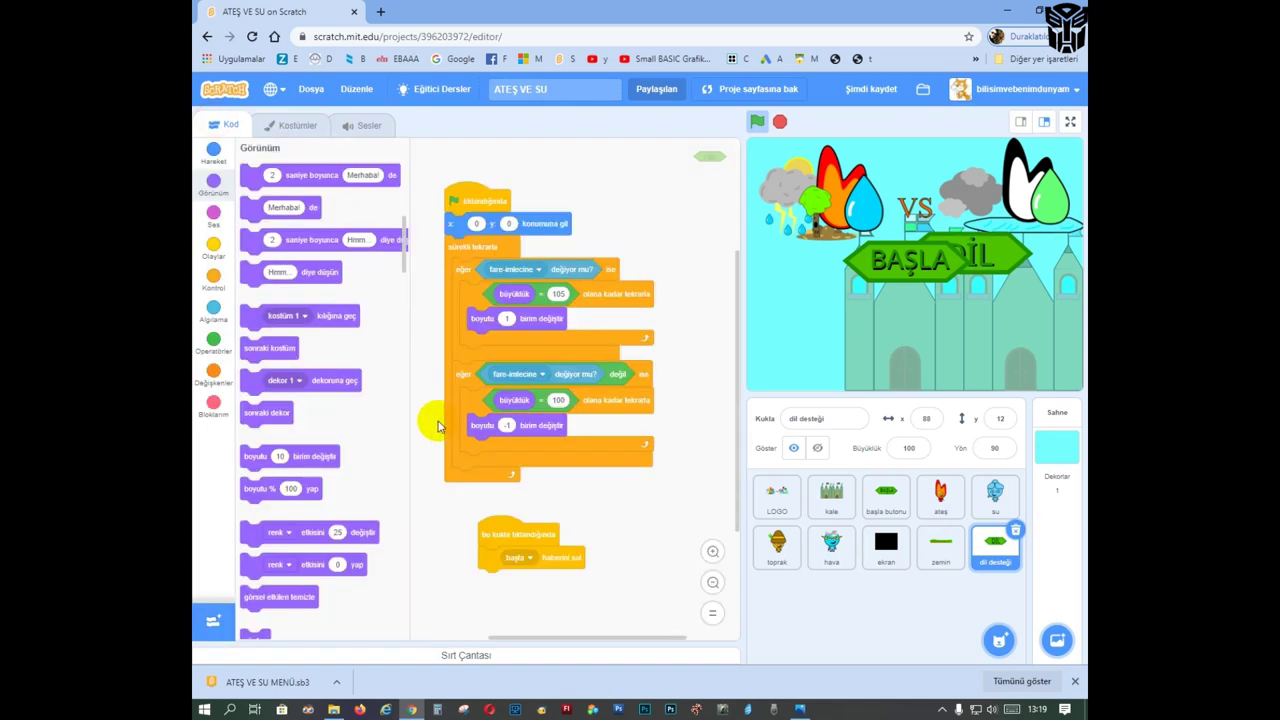
pyautogui.moveTo(503, 528); pyautogui.dragTo(313, 440)
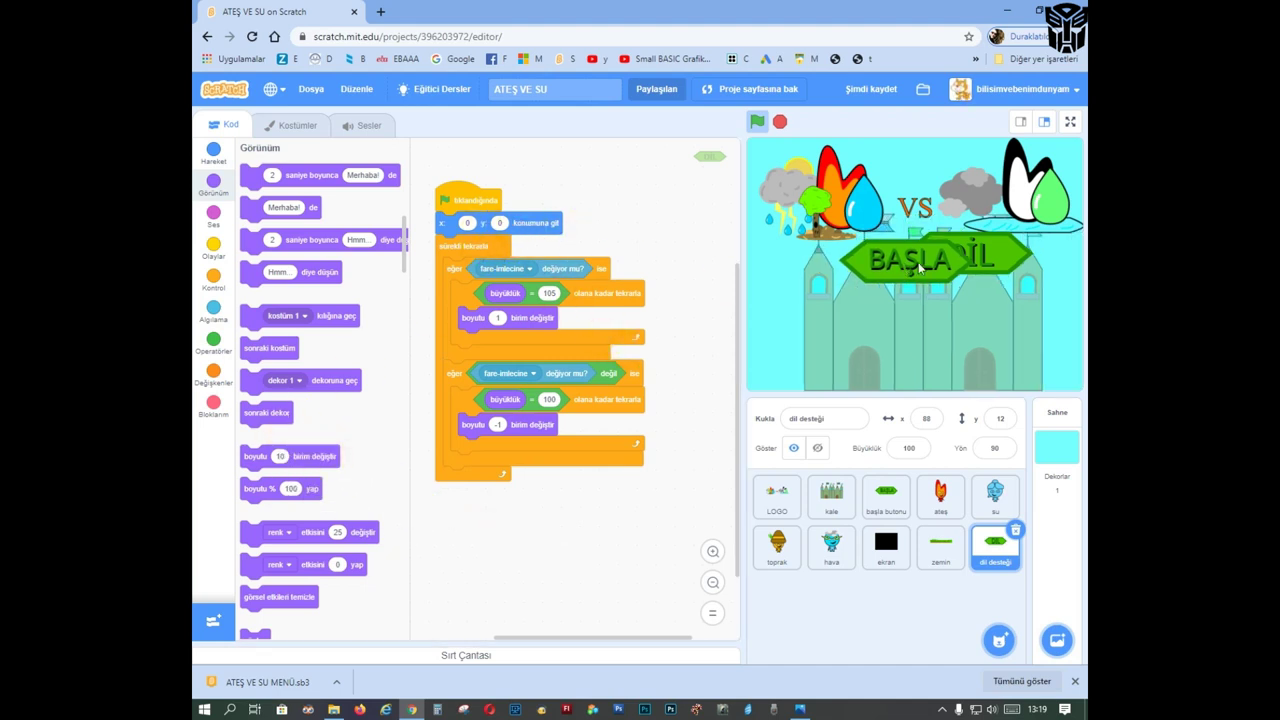
# Step: Place the DİL button directly below BAŞLA with its script's start position at y -65, and save the project
pyautogui.moveTo(995, 253); pyautogui.dragTo(936, 312)
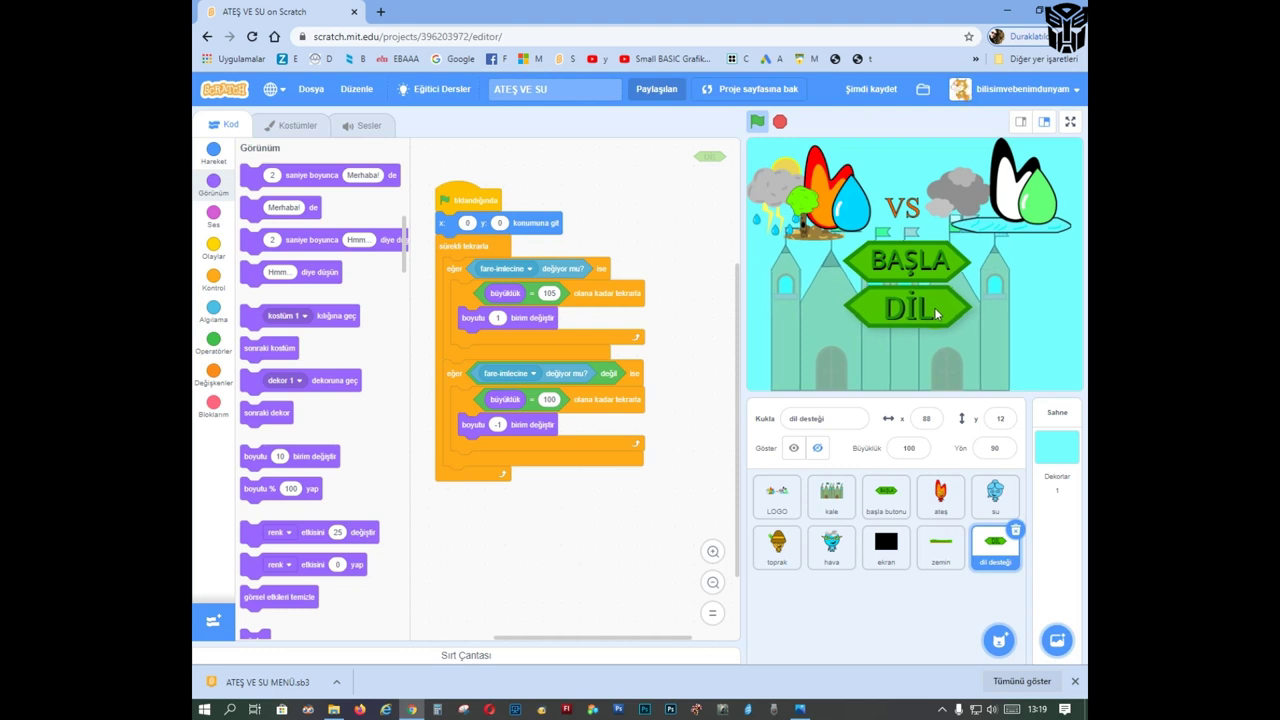
pyautogui.click(517, 214)
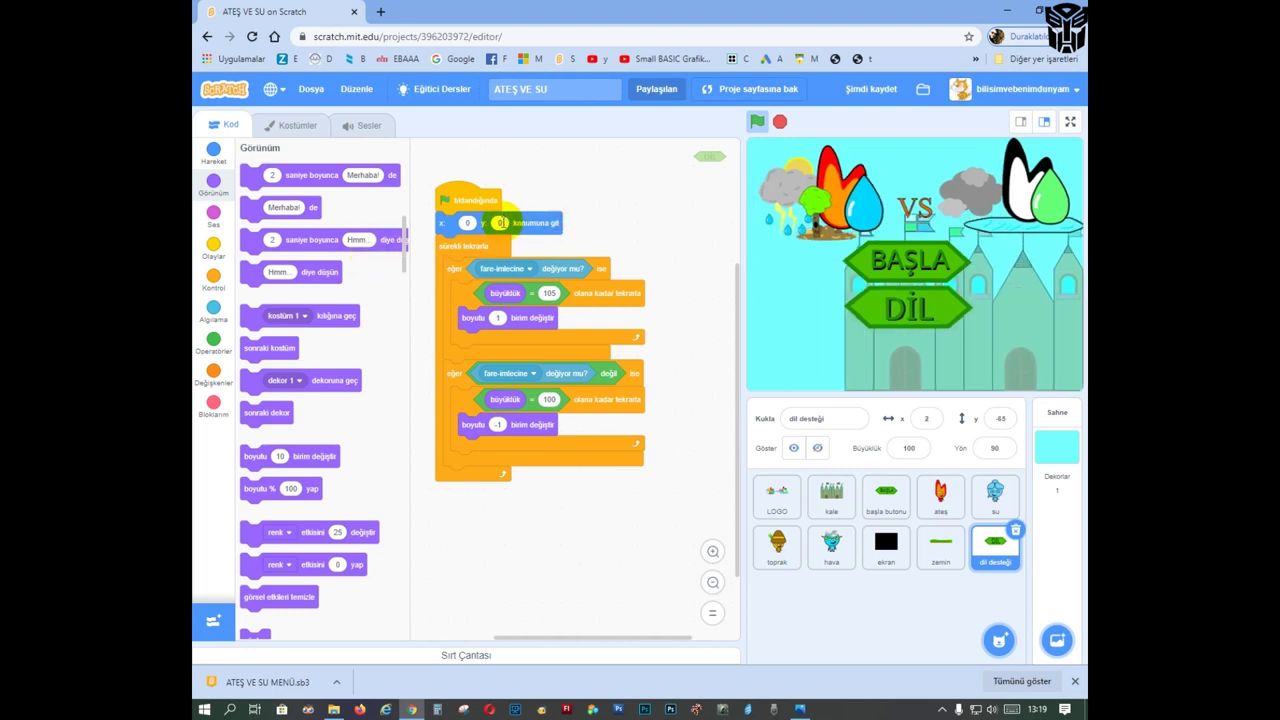
pyautogui.click(587, 147)
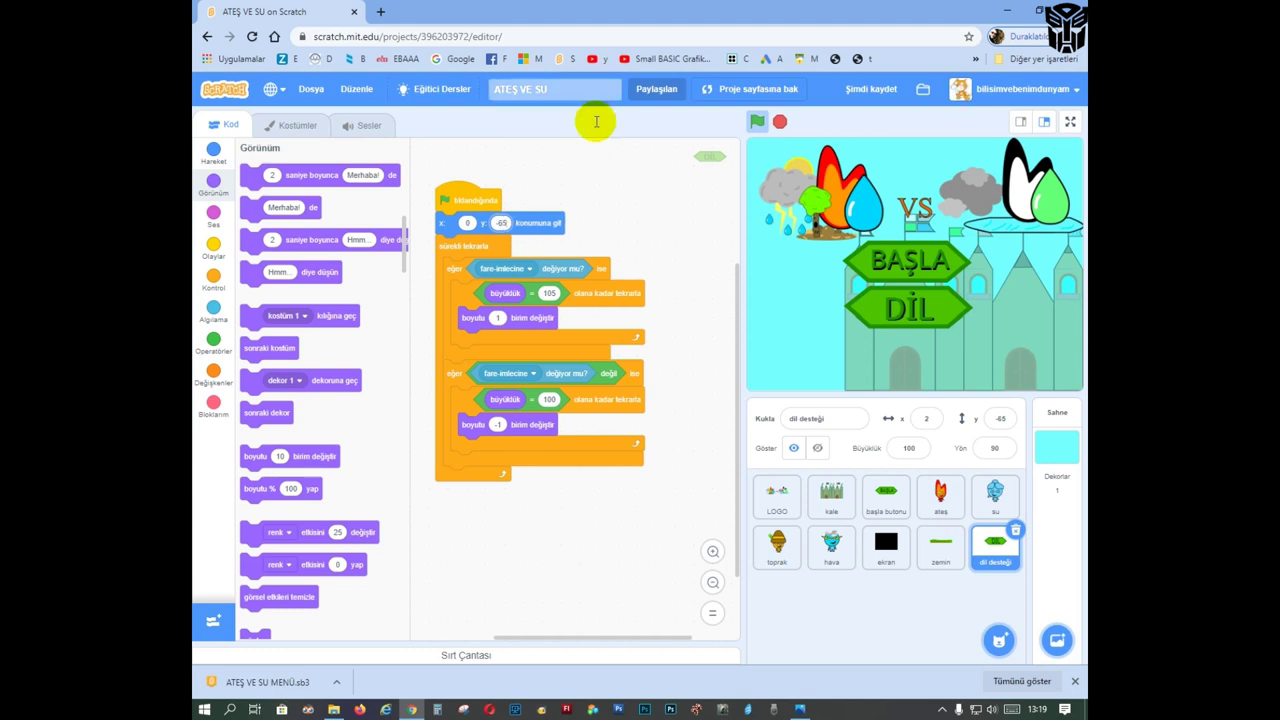
pyautogui.click(756, 124)
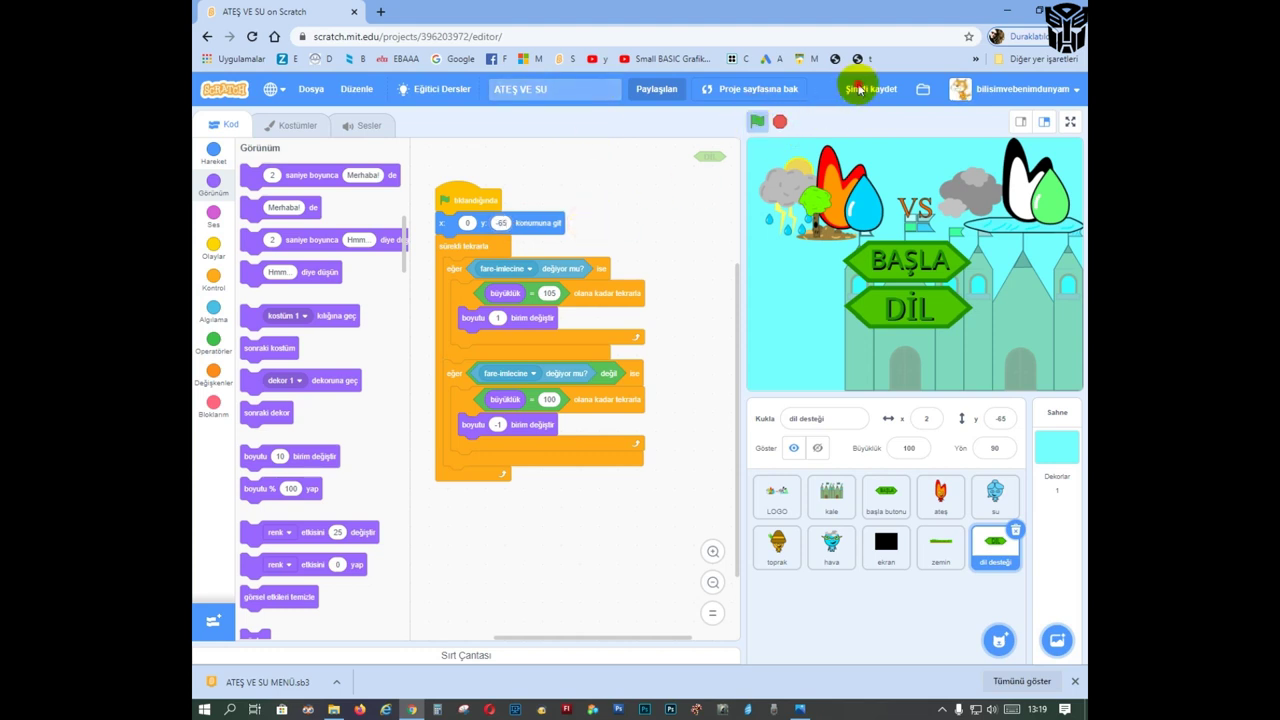
pyautogui.click(862, 92)
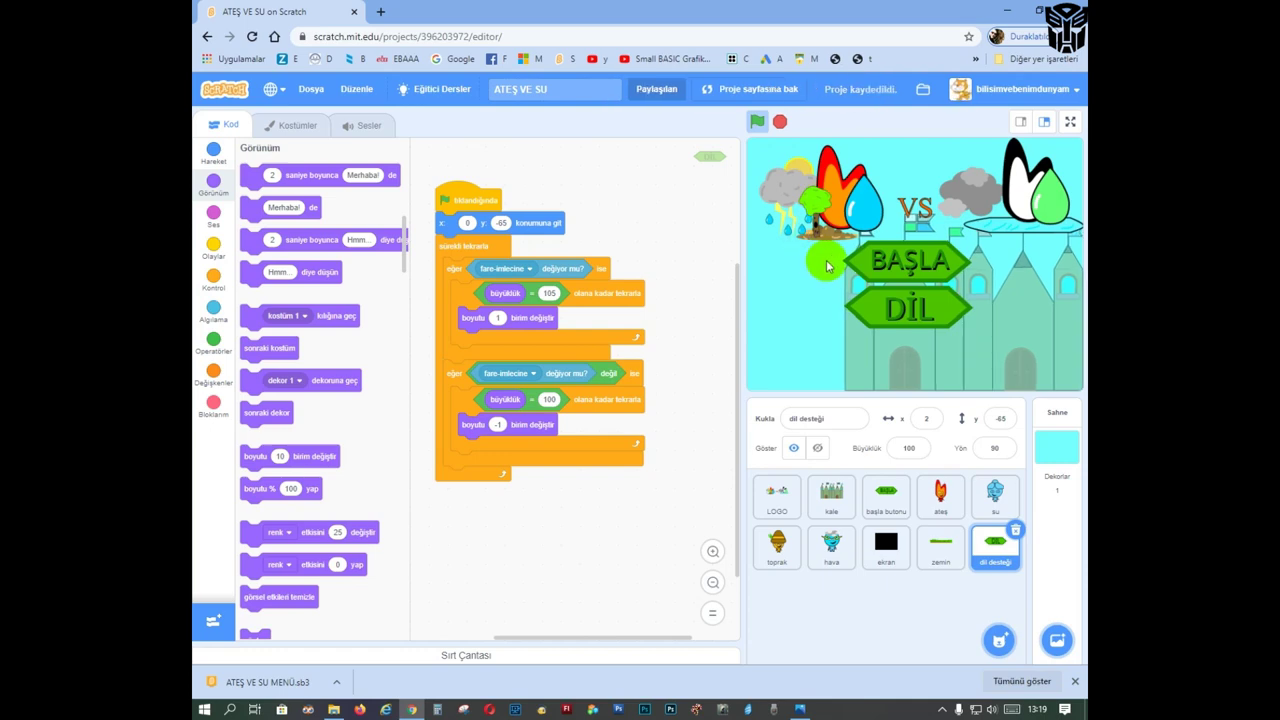
# Step: Add a sprite-clicked script to the dil desteği sprite that broadcasts a new message named DİL
pyautogui.click(211, 250)
pyautogui.scroll(-1, 270, 271)
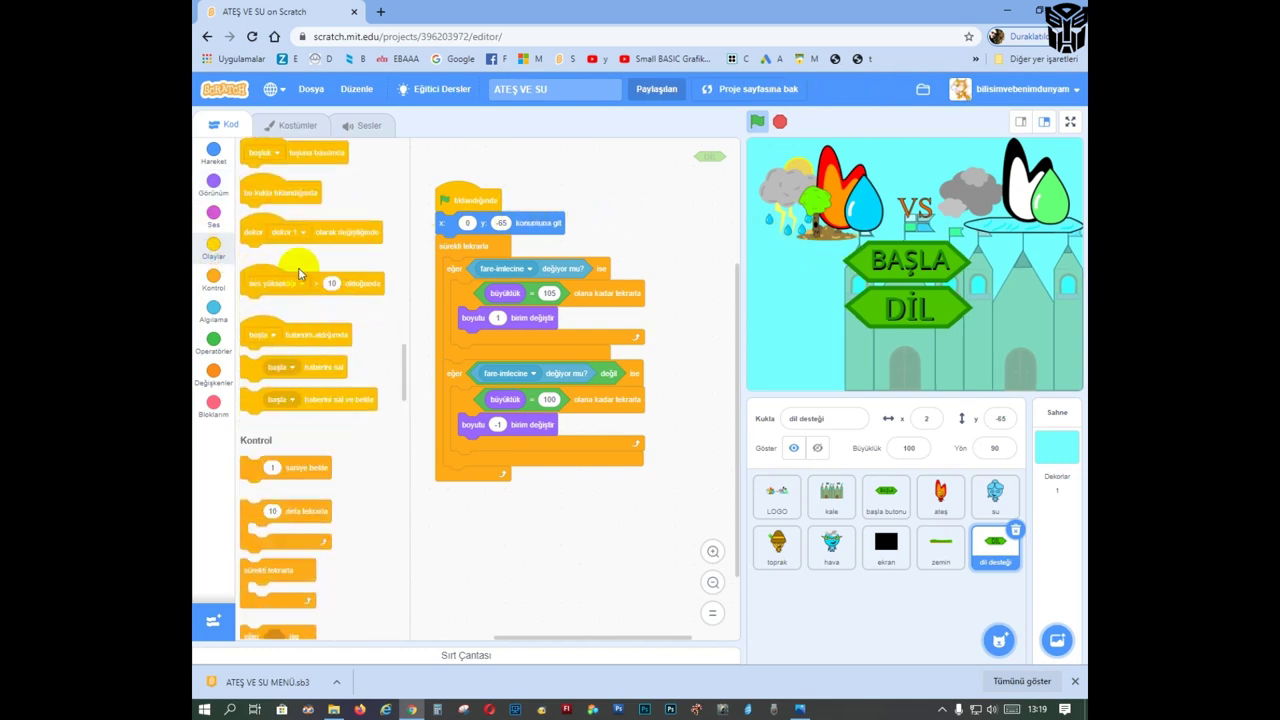
pyautogui.moveTo(286, 194); pyautogui.dragTo(556, 542)
pyautogui.moveTo(321, 370); pyautogui.dragTo(557, 563)
pyautogui.click(560, 563)
pyautogui.click(555, 491)
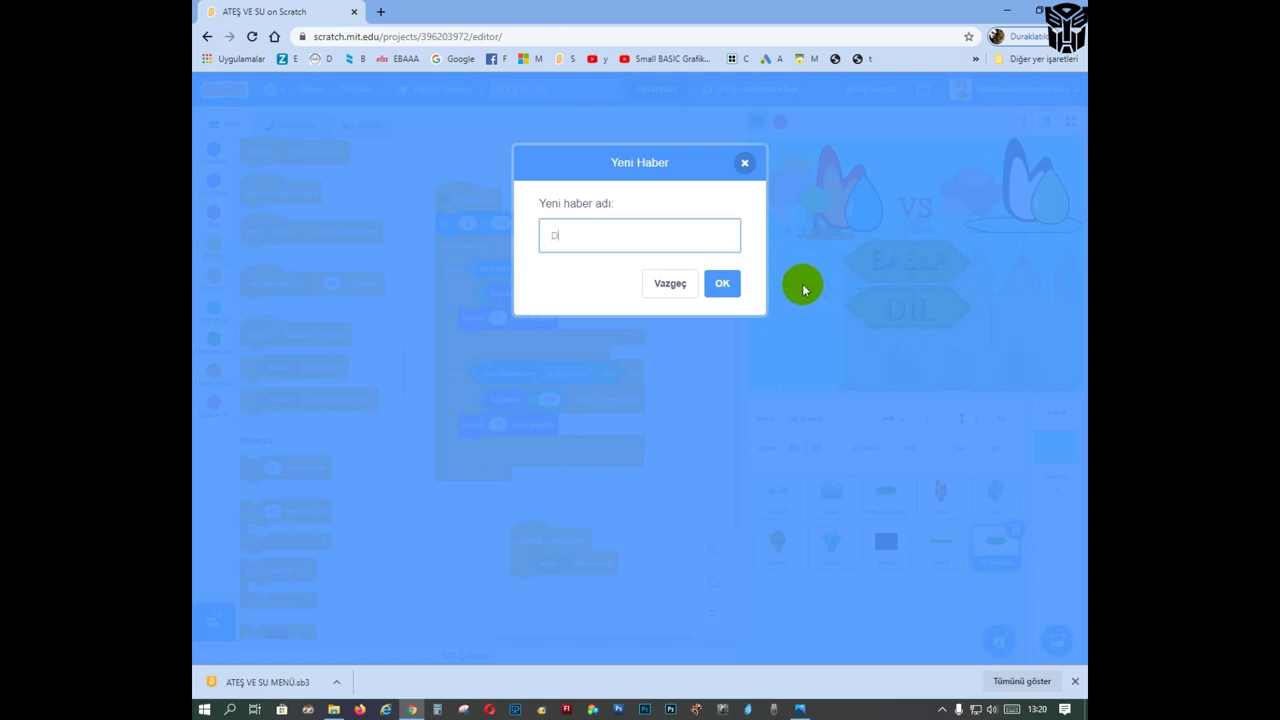
pyautogui.click(722, 283)
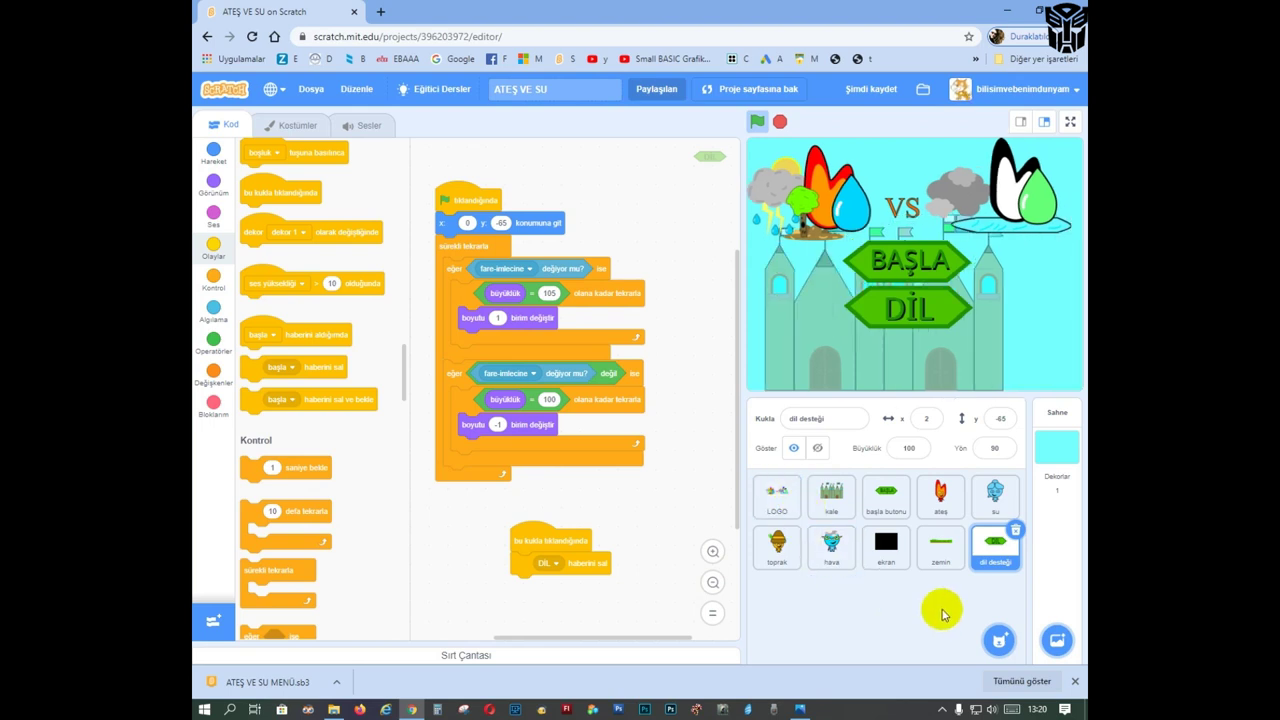
# Step: Create a new painted sprite and name it DİL EKRANI
pyautogui.moveTo(1007, 645)
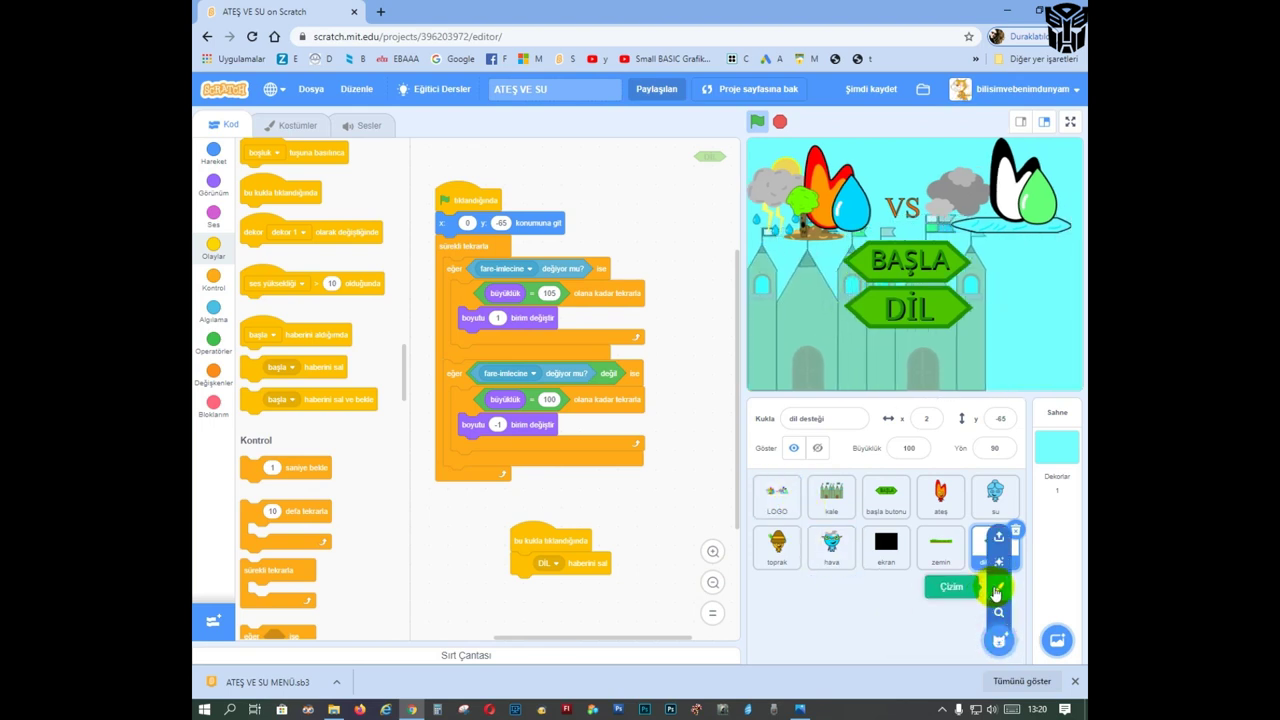
pyautogui.click(997, 592)
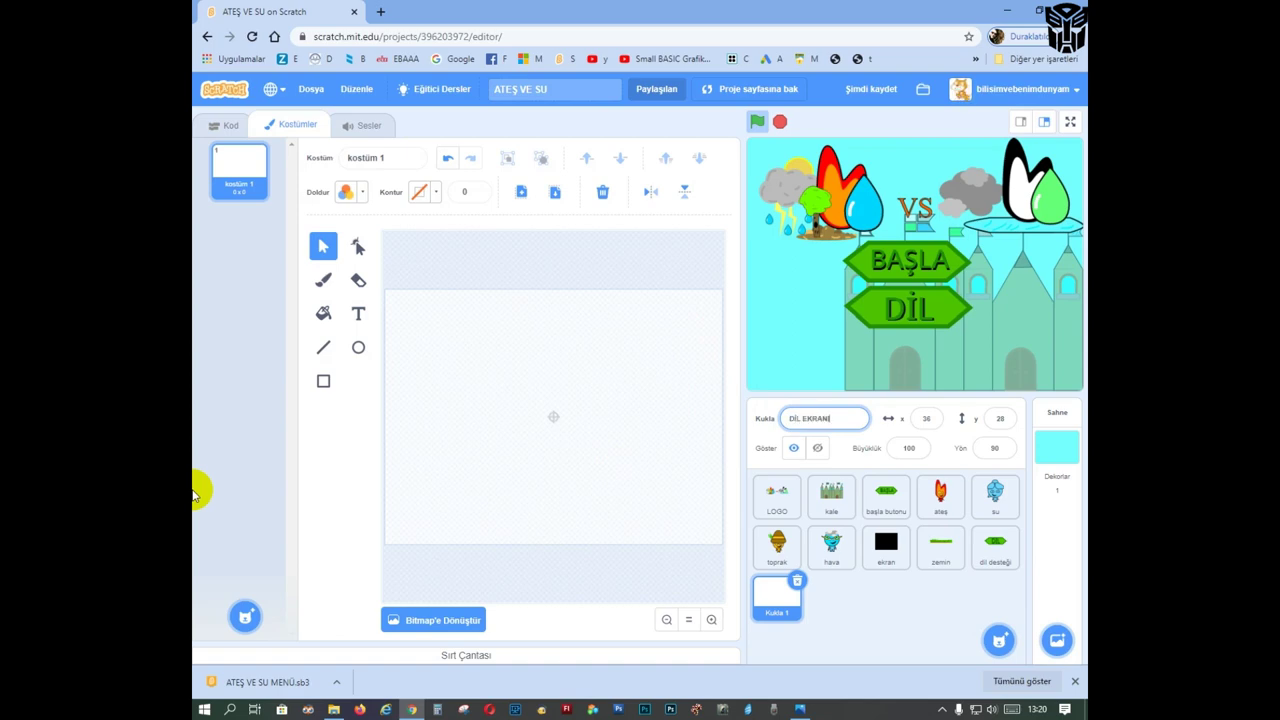
pyautogui.click(871, 620)
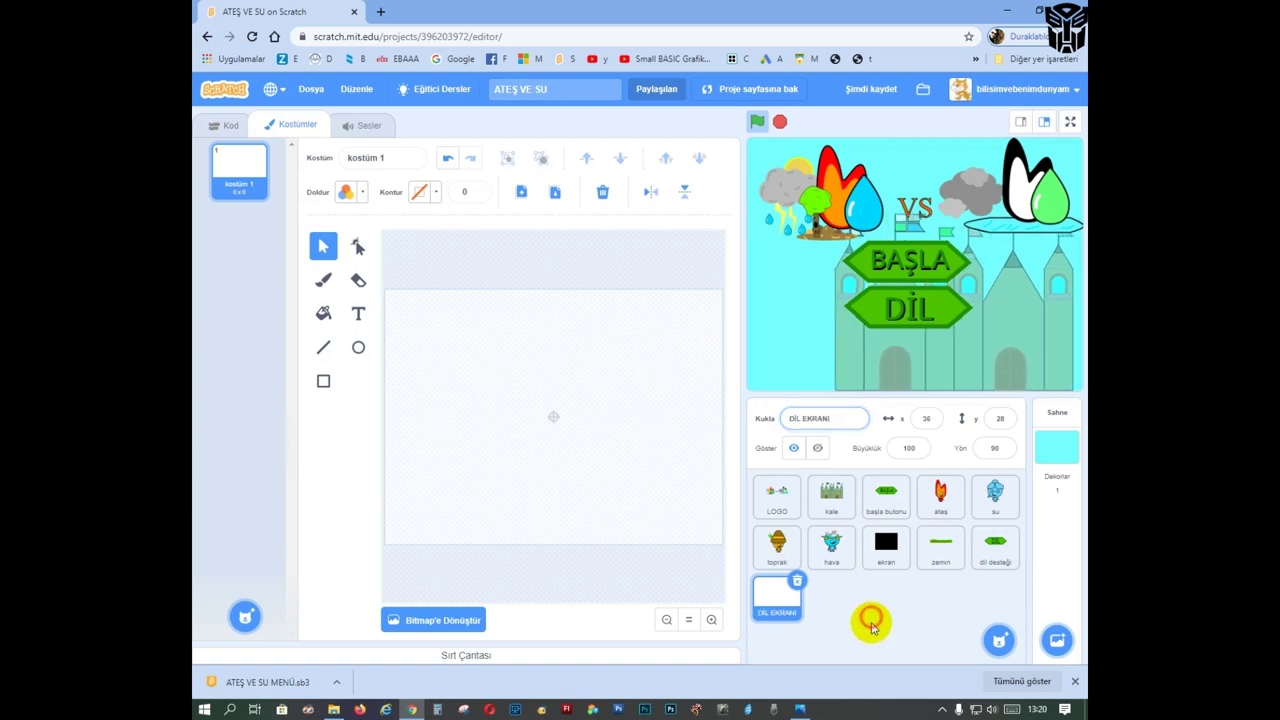
# Step: Draw a light blue square about 249 by 249 with a black outline of width 4, centred on the costume canvas
pyautogui.click(322, 381)
pyautogui.click(368, 198)
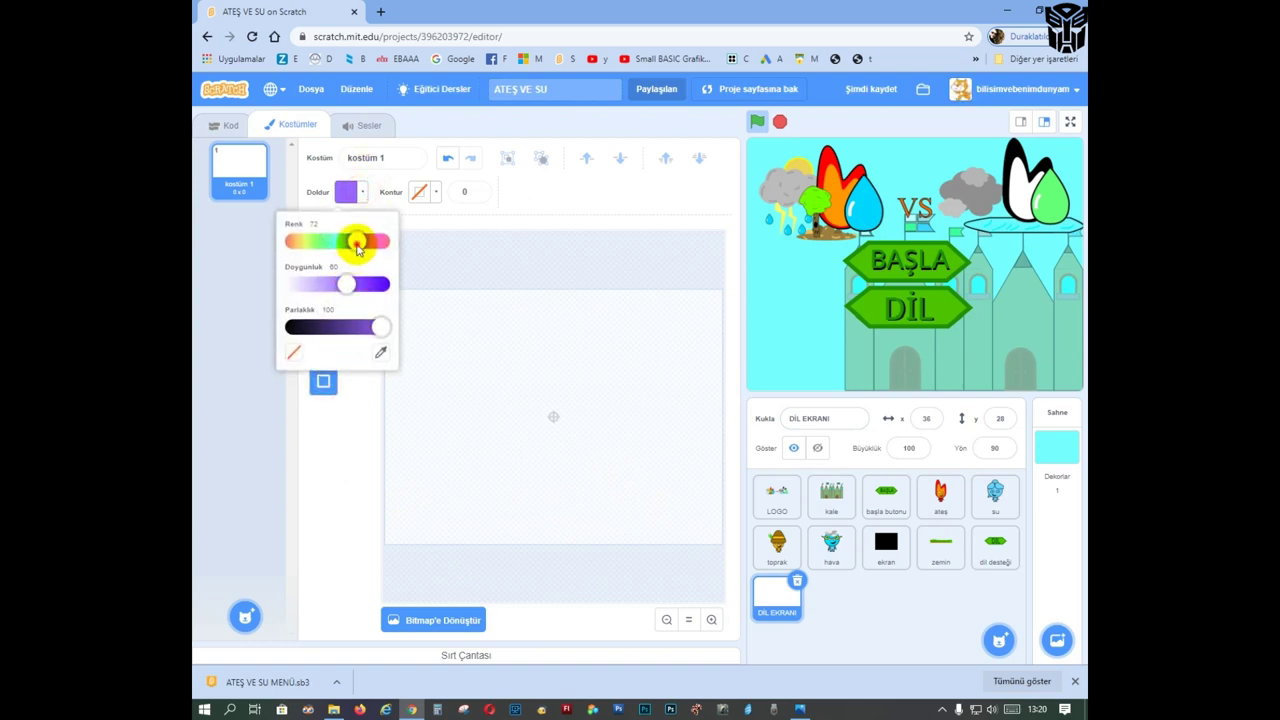
pyautogui.moveTo(351, 240); pyautogui.dragTo(345, 250)
pyautogui.moveTo(460, 355); pyautogui.dragTo(634, 528)
pyautogui.moveTo(594, 490); pyautogui.dragTo(603, 465)
pyautogui.click(478, 188)
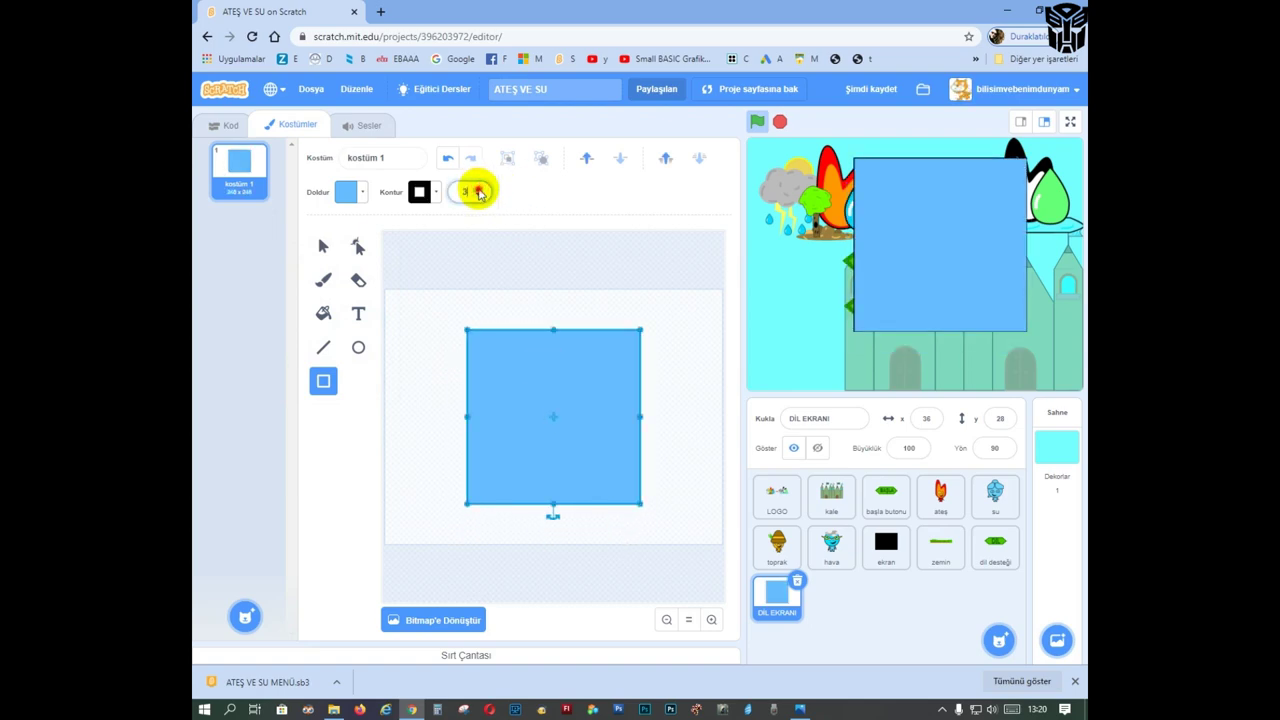
# Step: Set the DİL EKRANI sprite's position to x 0 and y 0 and deselect the square
pyautogui.click(936, 421)
pyautogui.write('0')
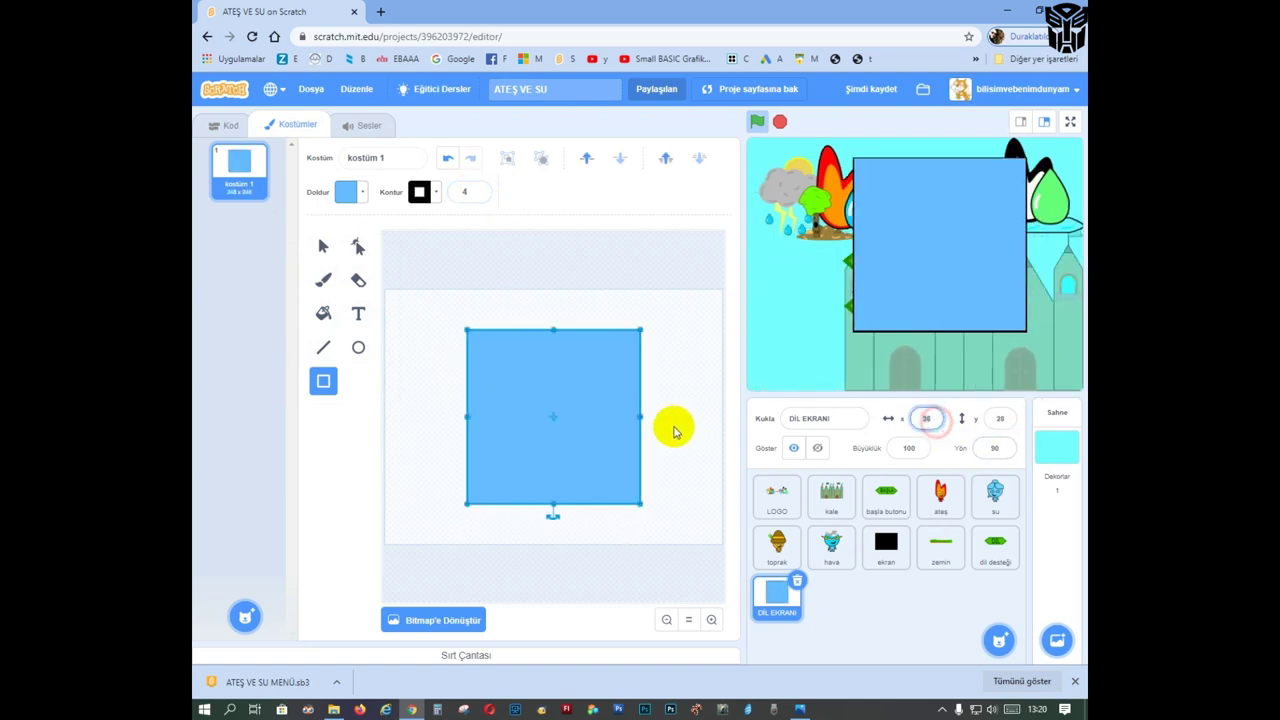
pyautogui.click(1010, 418)
pyautogui.write('0')
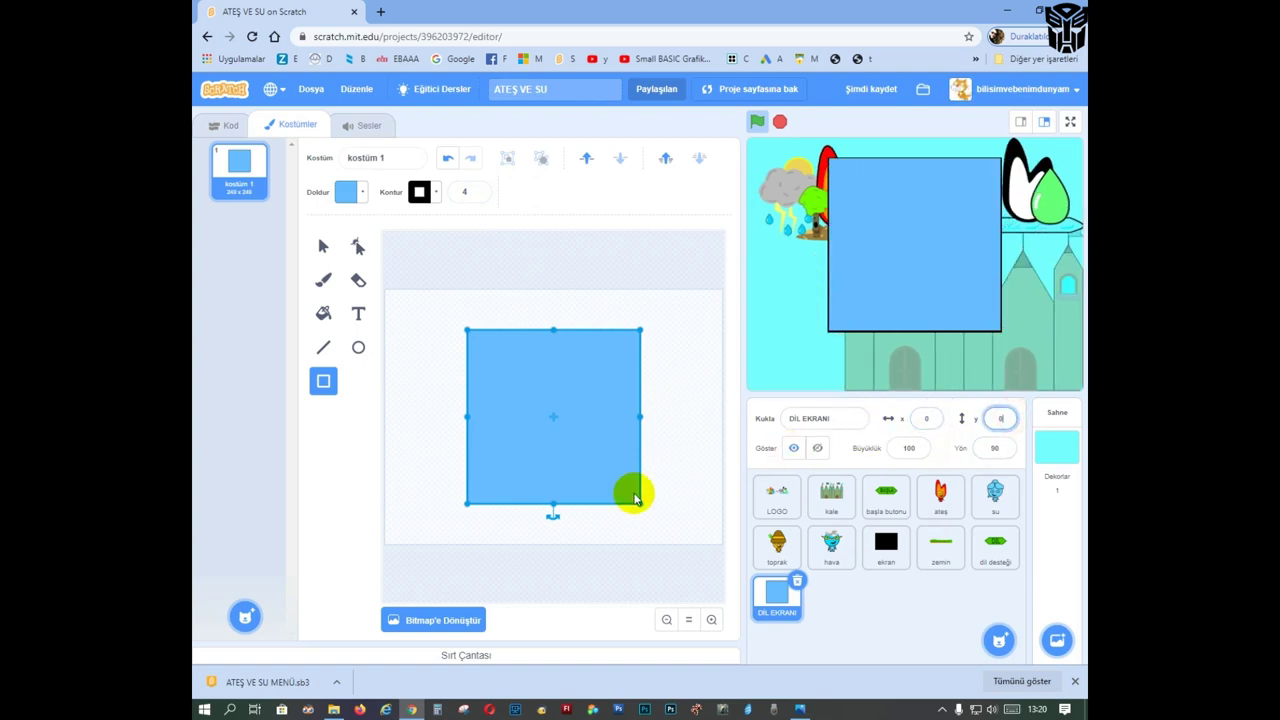
pyautogui.click(664, 478)
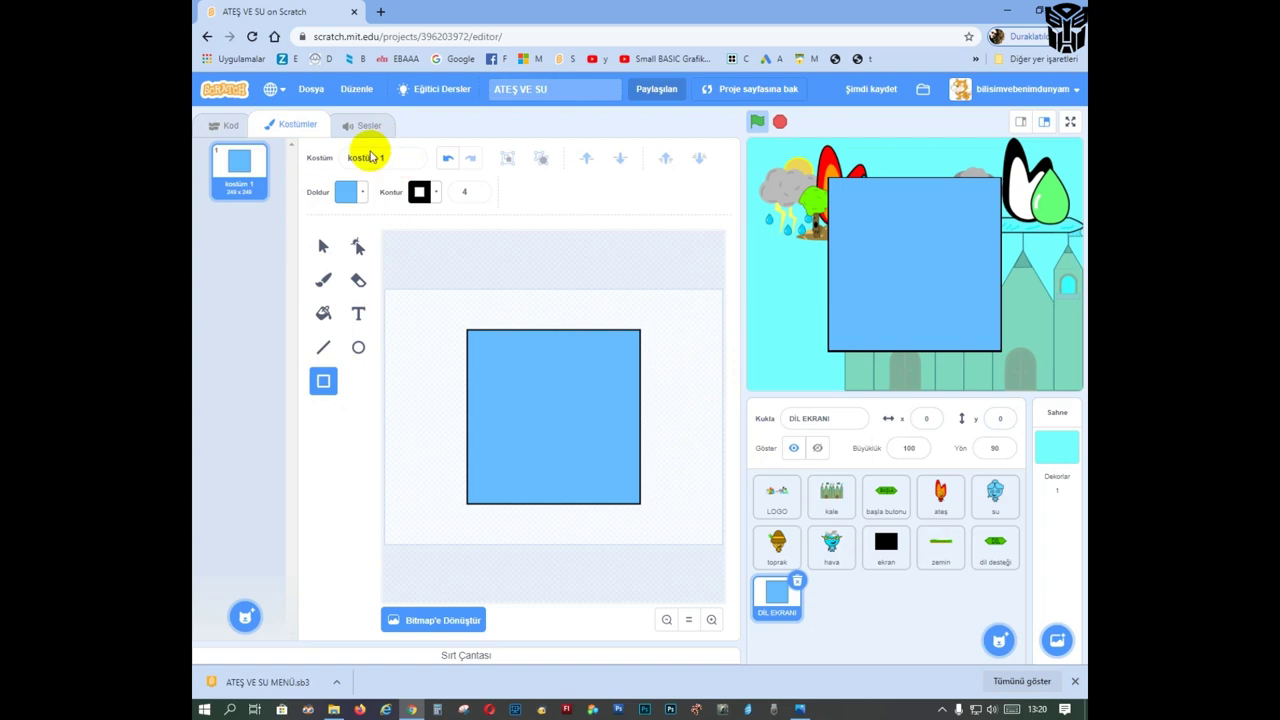
# Step: Raise the saturation of the blue fill colour to about 69
pyautogui.click(349, 191)
pyautogui.moveTo(348, 289); pyautogui.dragTo(358, 290)
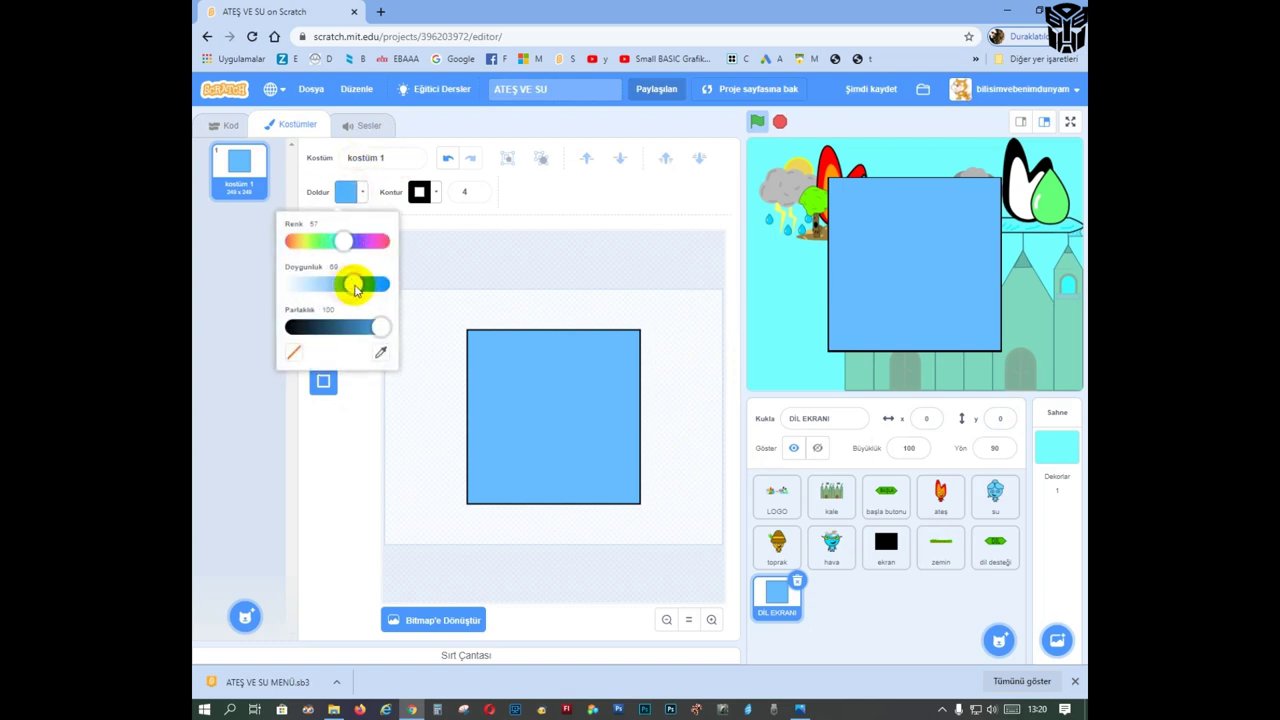